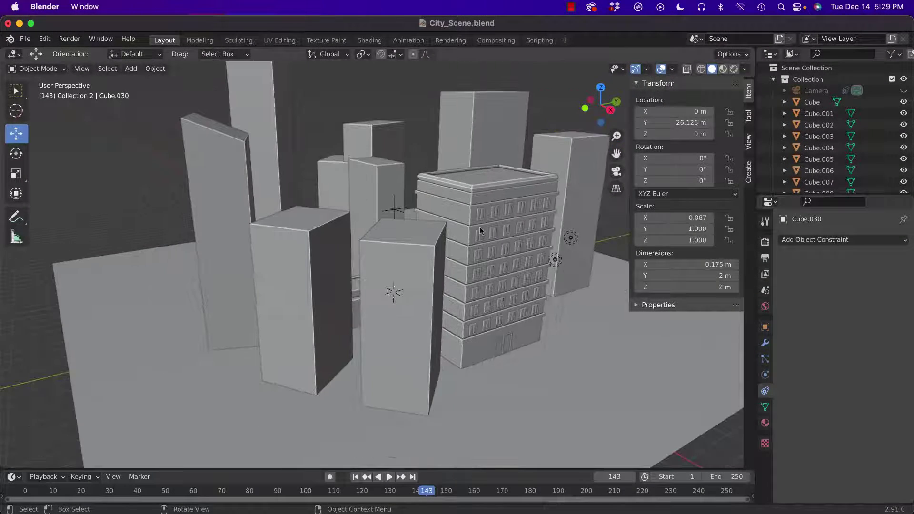
Step: Orbit and zoom around the finished low-poly city, then view the fresh default-cube scene
middle_drag(479, 227, 431, 295)
scroll(418, 252, up, 5)
scroll(409, 267, up, 5)
scroll(368, 308, down, 3)
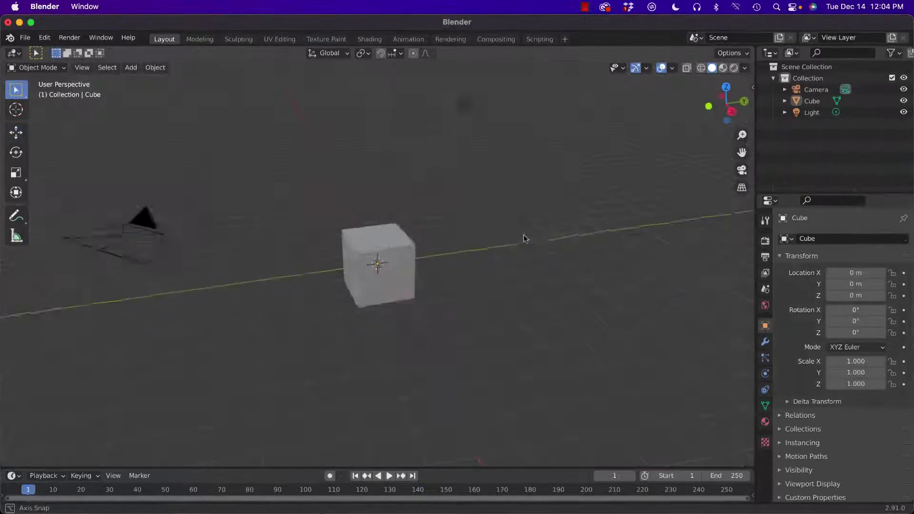
middle_drag(525, 238, 538, 261)
Step: Scale the default cube into a tall slab of 1.899 × 1.115 × 4.524
click(459, 261)
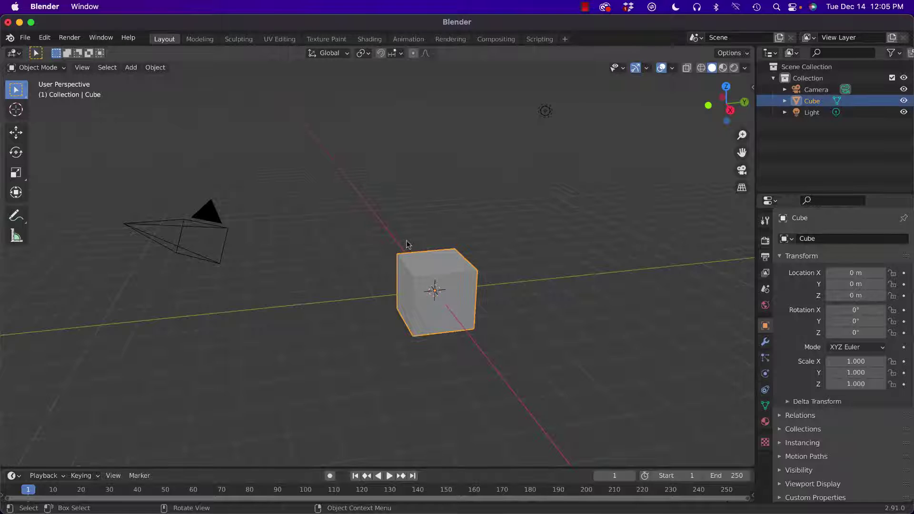
click(21, 176)
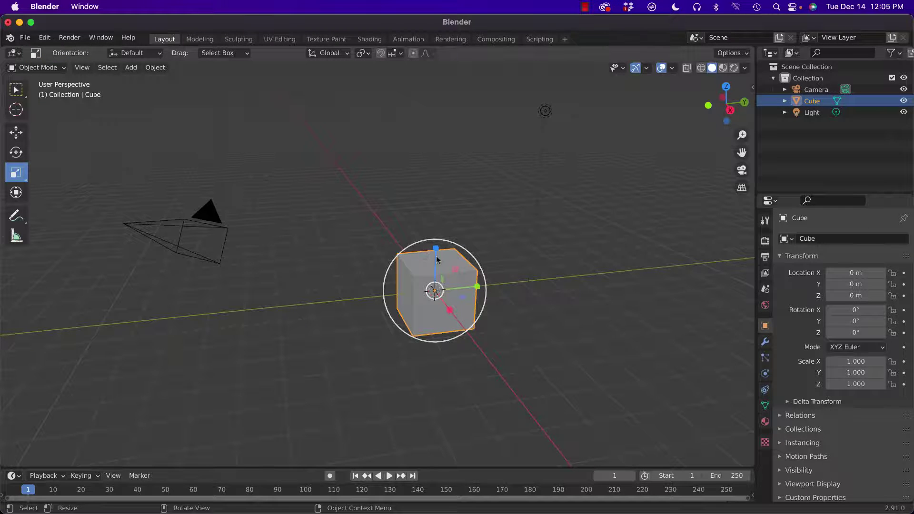
drag(435, 254, 479, 143)
drag(461, 295, 467, 286)
key(s)
key(x)
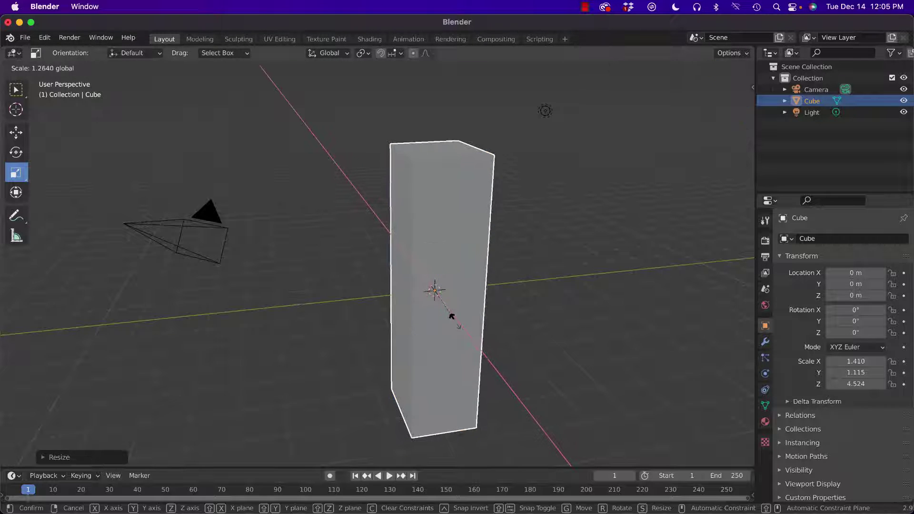
click(456, 328)
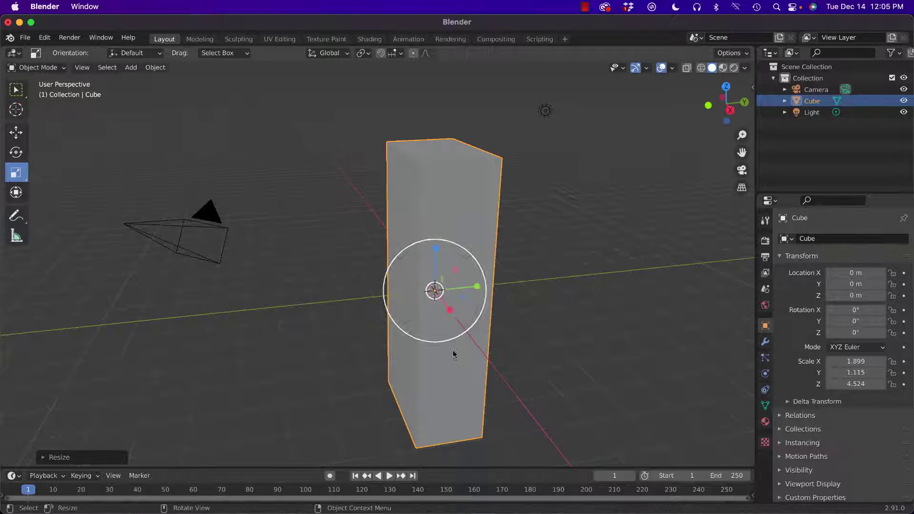
Step: Raise the slab upward to Z 2.7374 m and inspect it from several sides
click(17, 133)
drag(435, 259, 448, 209)
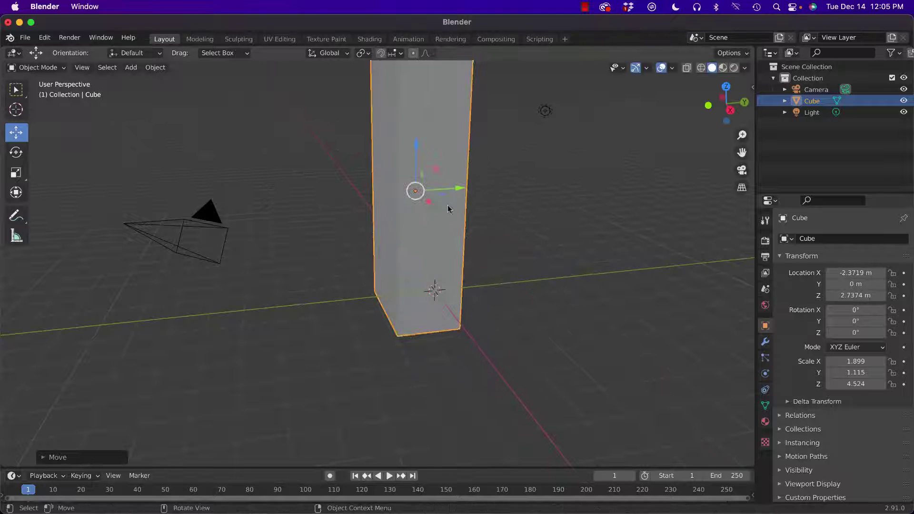
shift+middle_drag(311, 213, 315, 282)
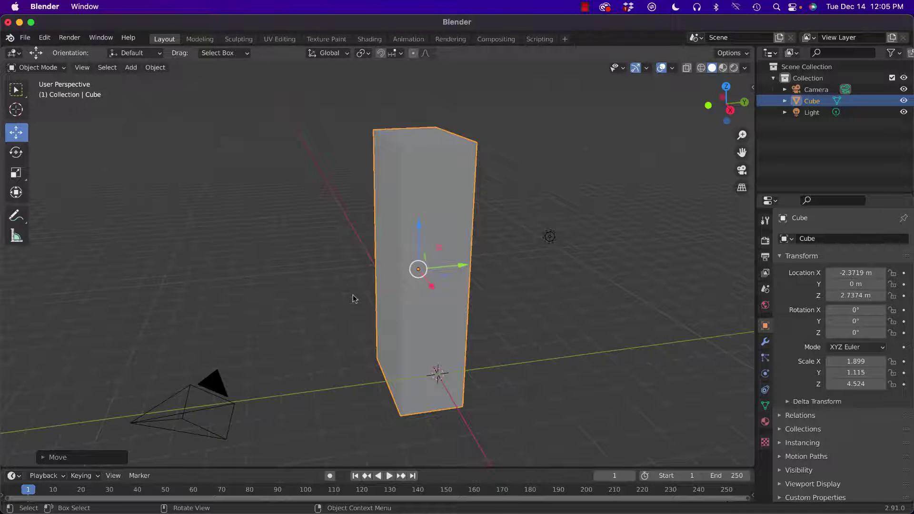
middle_drag(353, 298, 378, 295)
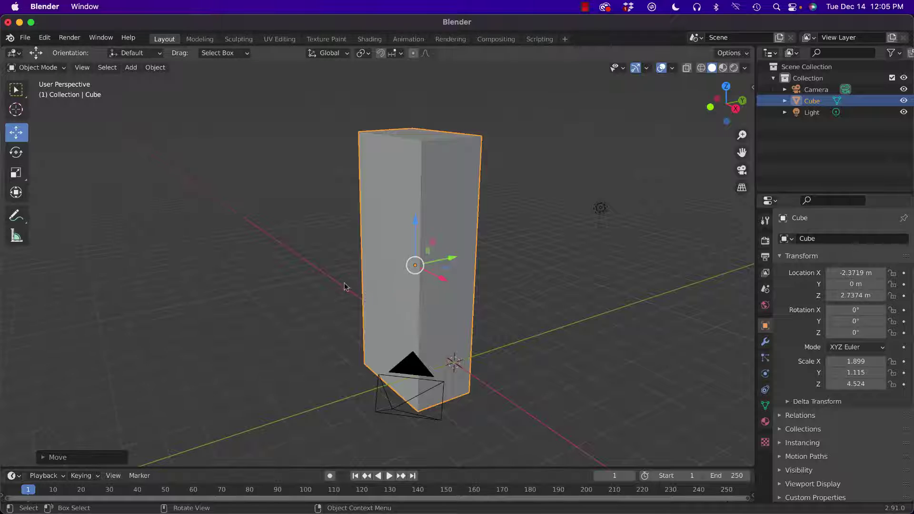
middle_drag(345, 287, 330, 284)
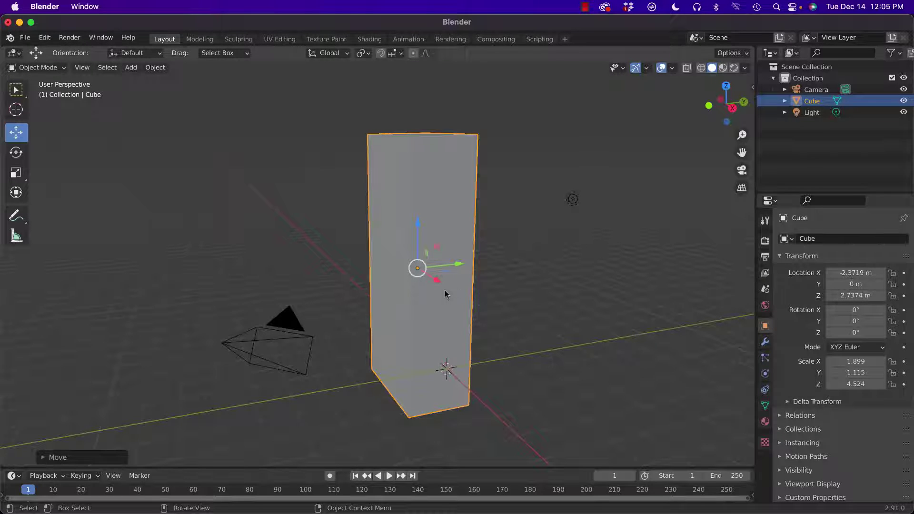
Step: Duplicate the slab and place the copy beside it along the Y axis
key(shift+d)
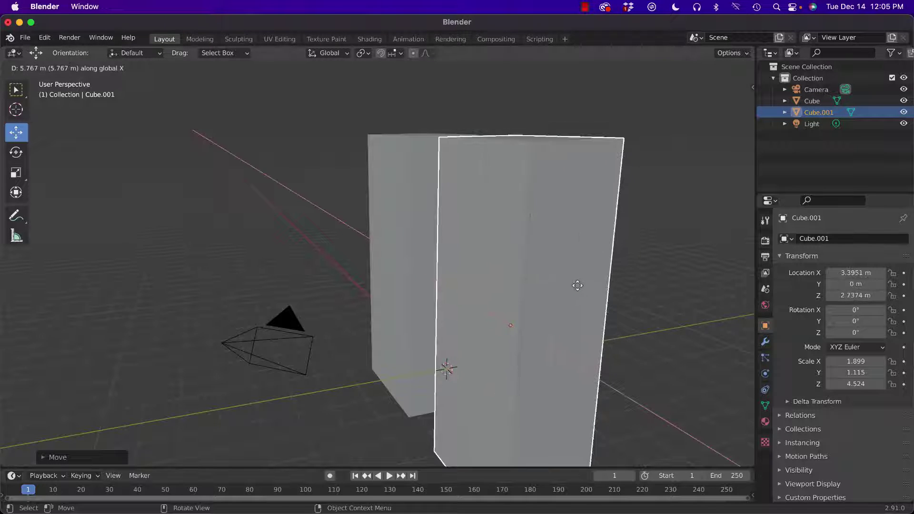
key(x)
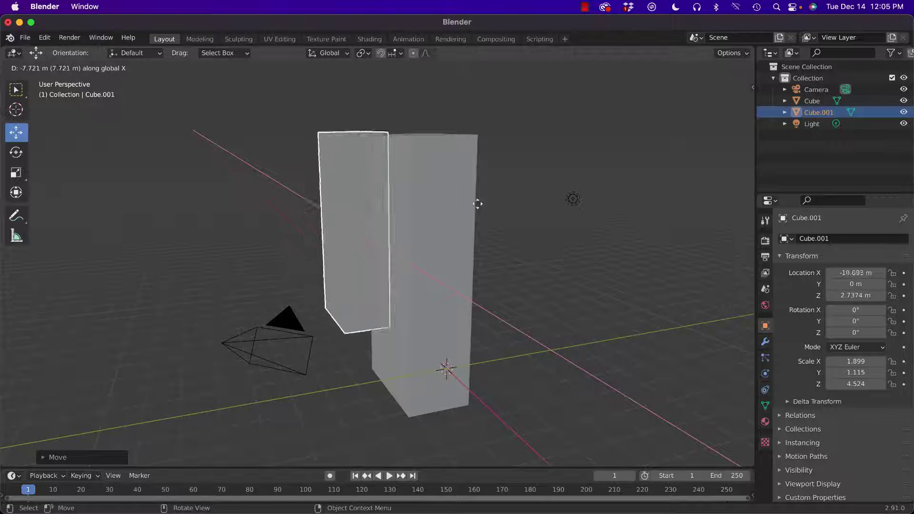
key(y)
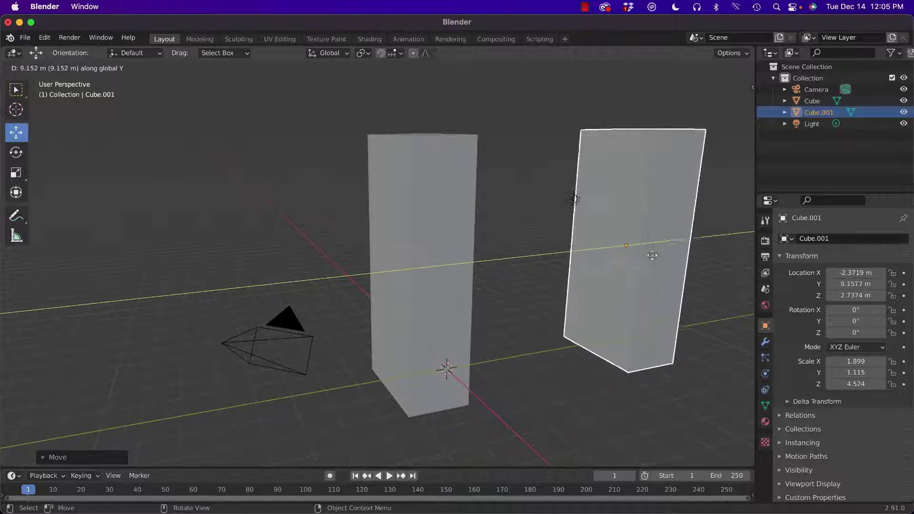
click(633, 258)
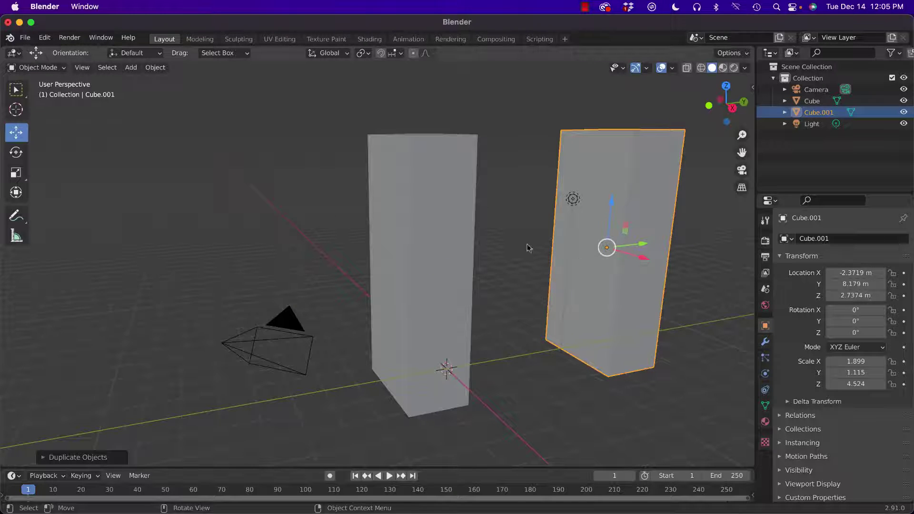
middle_drag(527, 247, 545, 262)
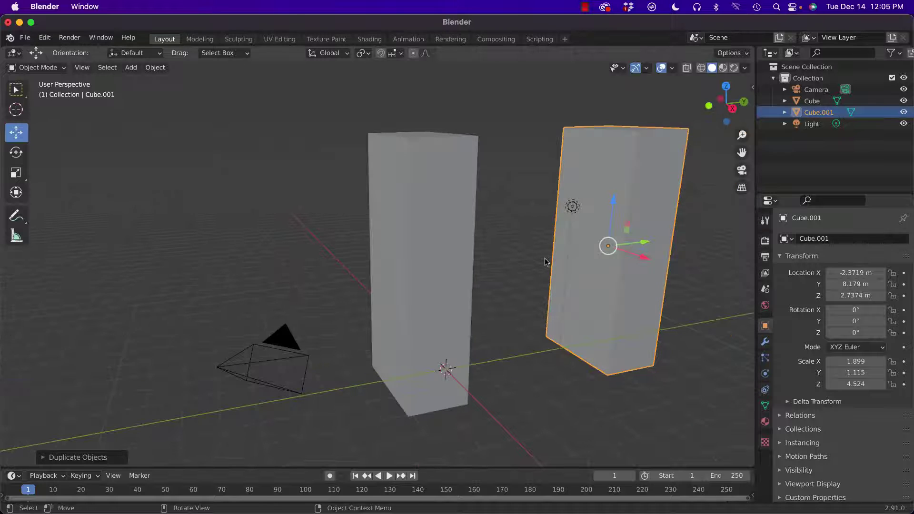
Step: In Right view, lift both slabs onto the ground, the original to Z 4.5203 m
key(KP_3)
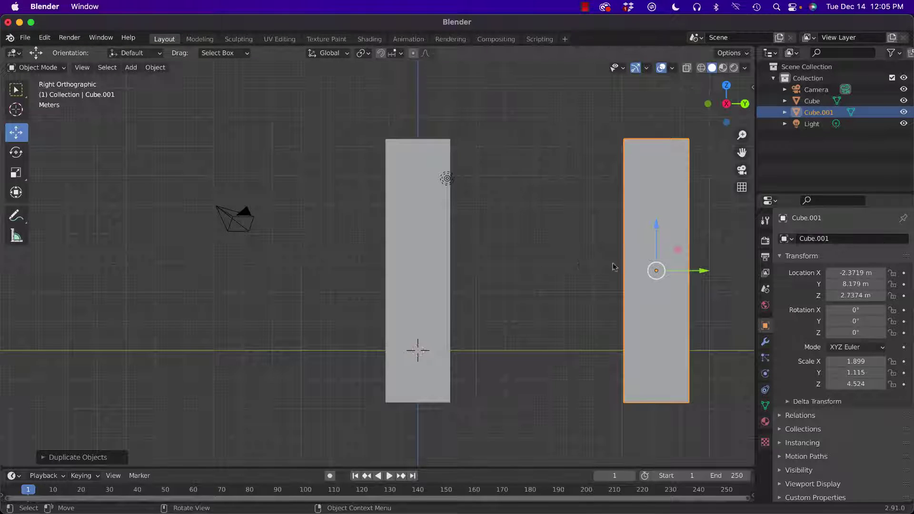
drag(657, 225, 659, 183)
click(433, 230)
drag(418, 226, 429, 178)
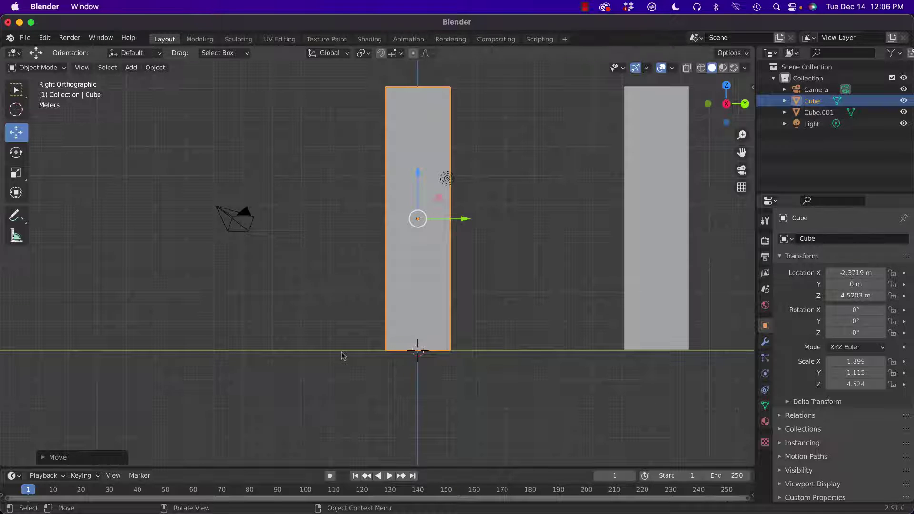
middle_drag(404, 355, 410, 379)
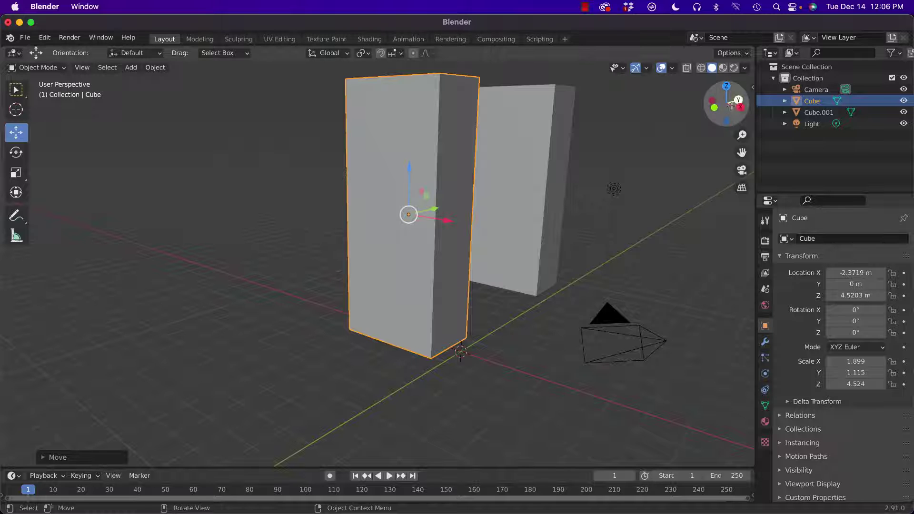
middle_drag(505, 331, 547, 257)
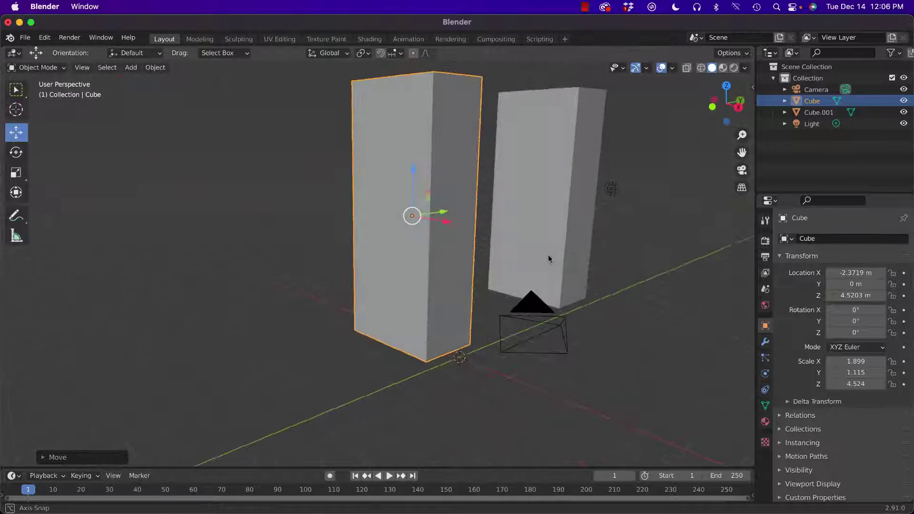
click(577, 292)
middle_drag(577, 293, 562, 374)
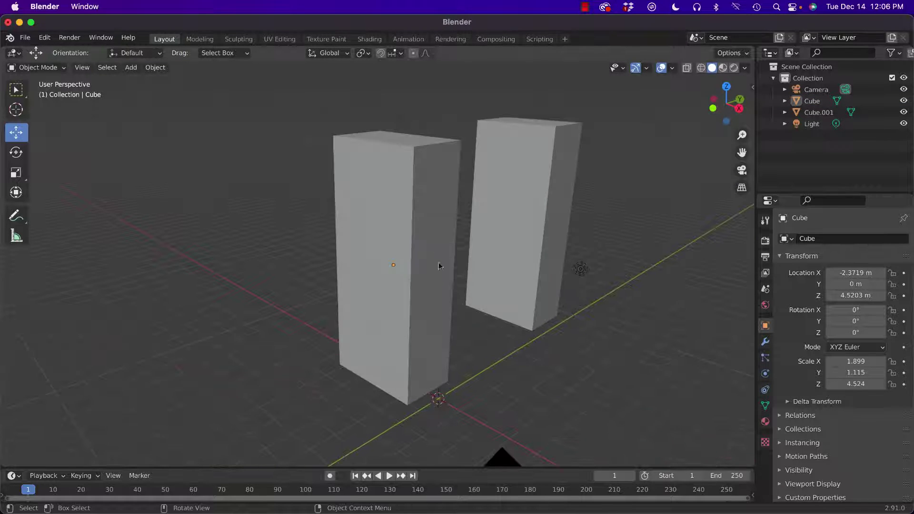
Step: Add an enlarged copy Cube.002 on the far left, rotated −39.7° and moved to X −8.7724 m
click(439, 259)
key(shift+d)
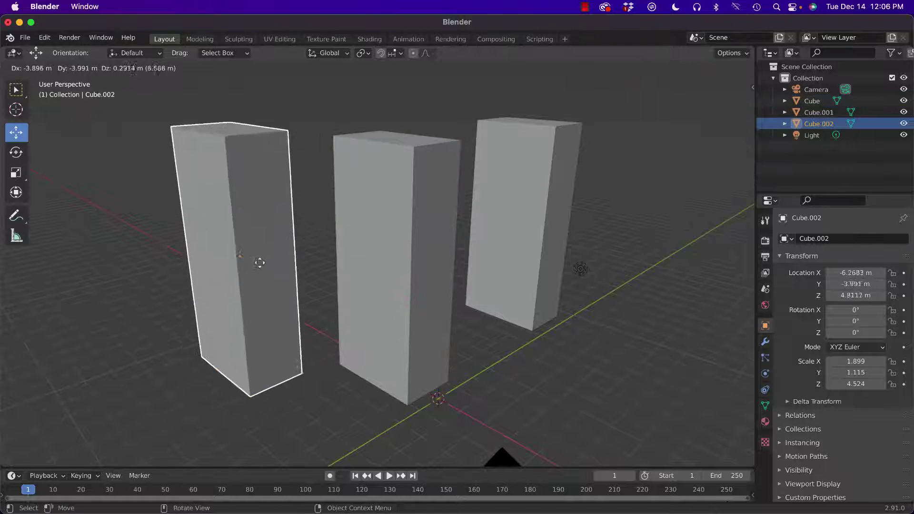
click(197, 245)
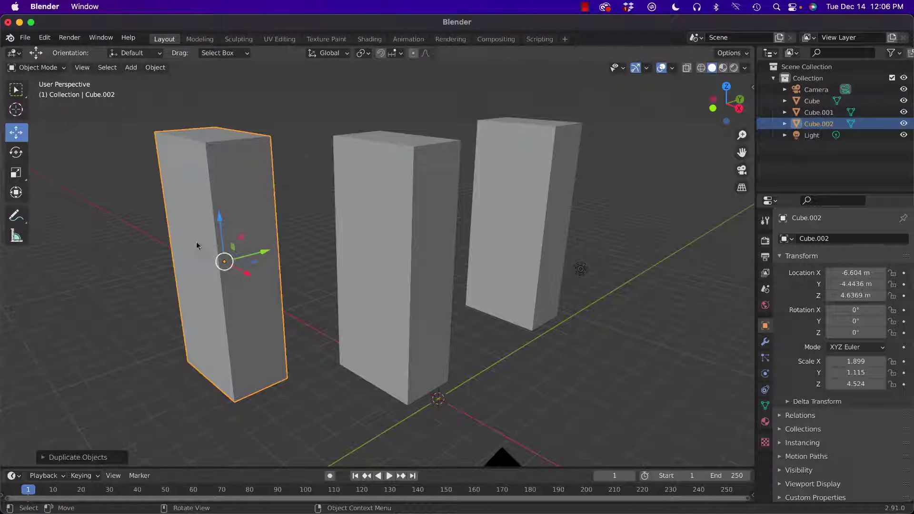
click(16, 173)
mouse_move(265, 244)
mouse_down()
mouse_move(259, 236)
mouse_move(261, 257)
mouse_move(277, 248)
mouse_up()
click(16, 153)
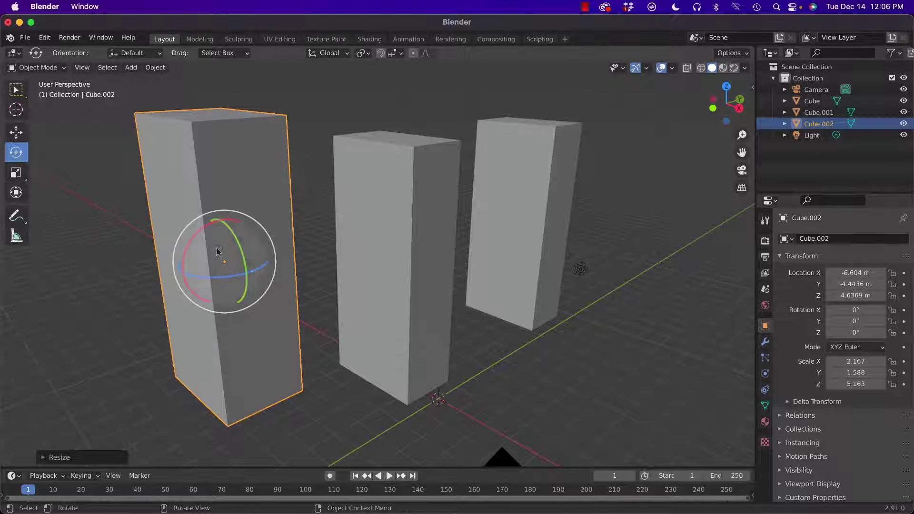
drag(259, 267, 231, 272)
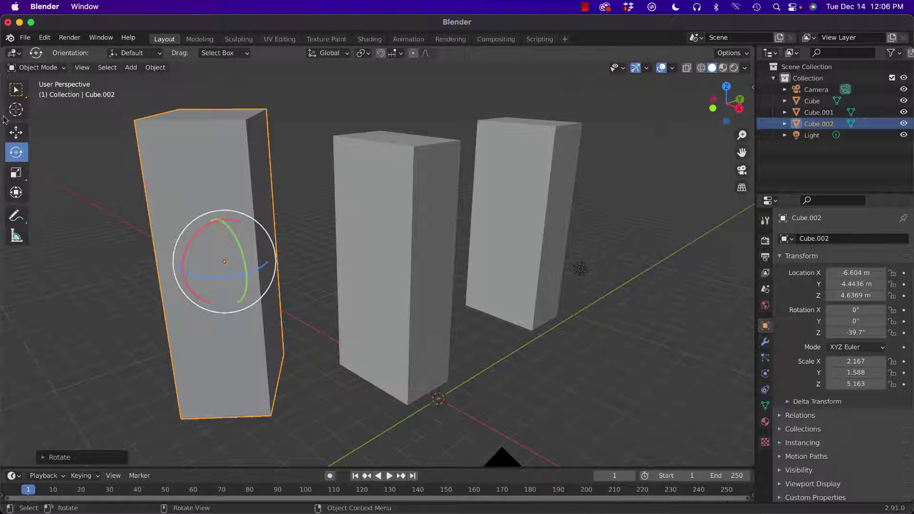
click(17, 133)
drag(248, 273, 221, 260)
Step: Duplicate the middle slab as Cube.003 and place it at the front right
click(289, 211)
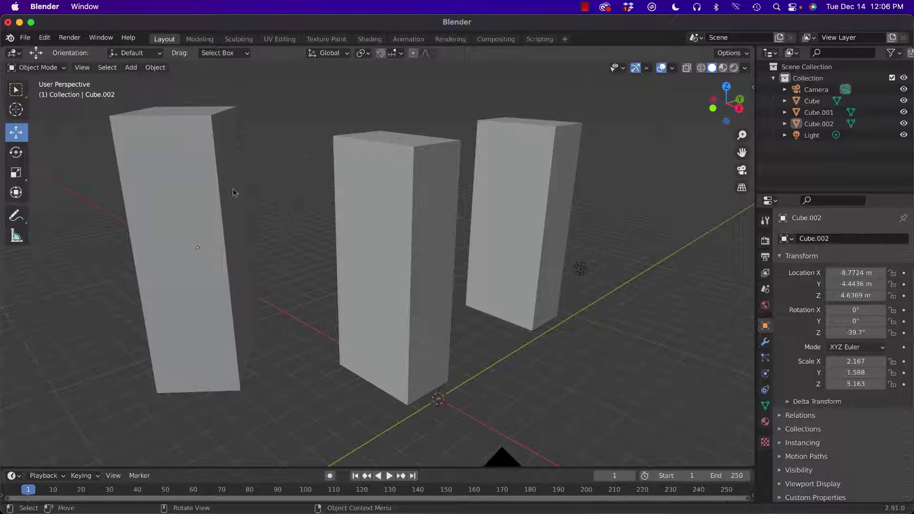
click(376, 229)
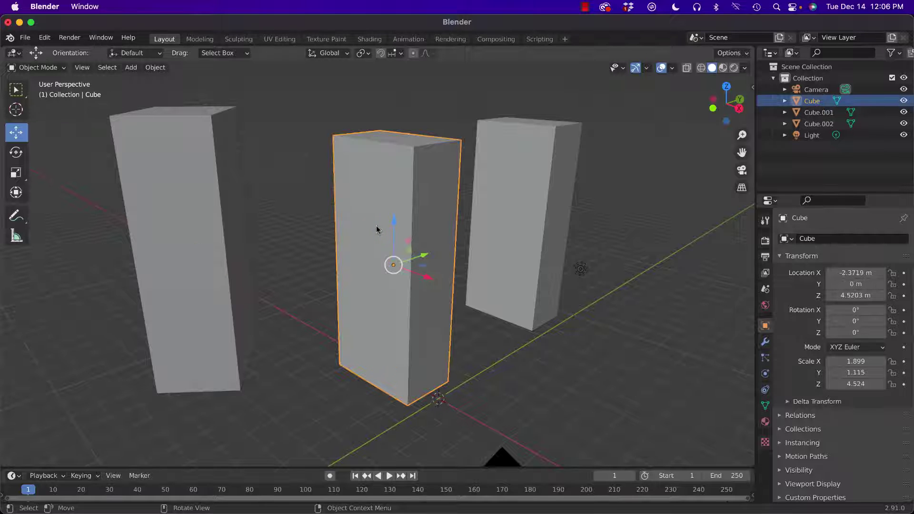
key(shift+d)
click(370, 258)
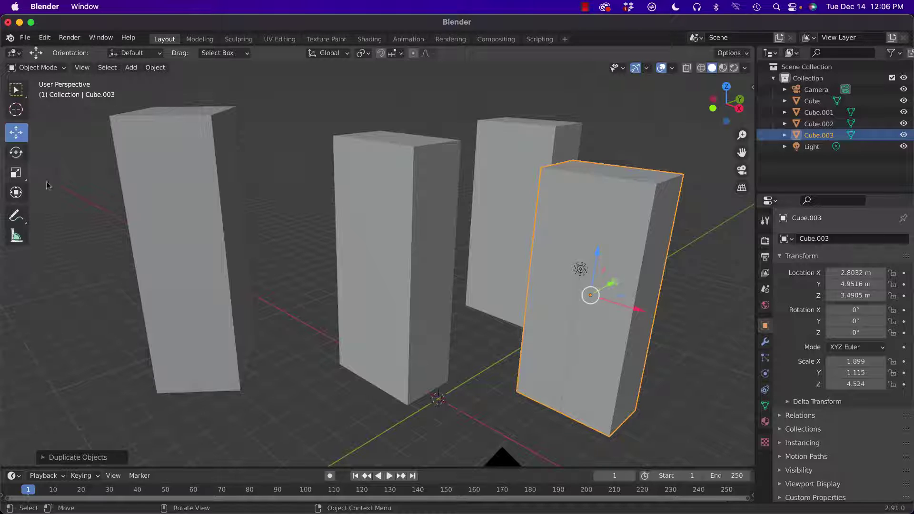
Step: Scale Cube.003 to 1.569 × 1.073 × 6.854, making it the tallest of the four blocks
click(16, 173)
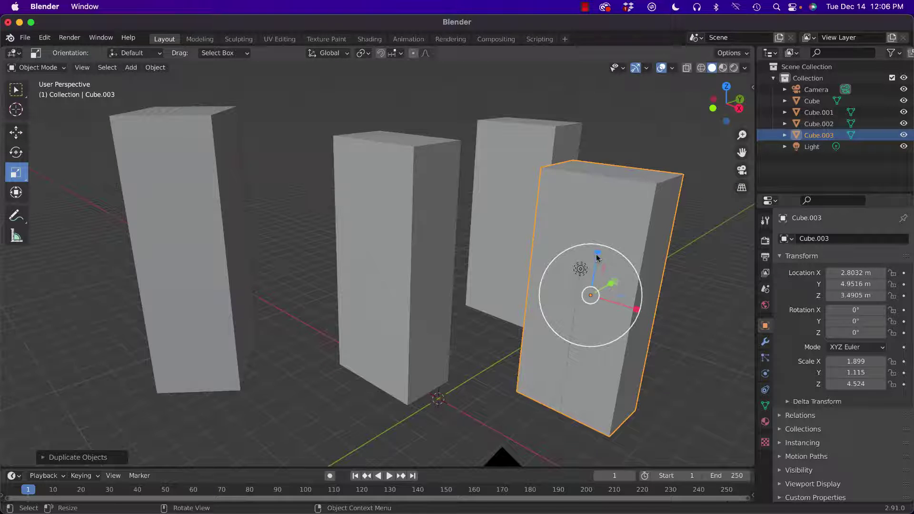
drag(598, 255, 599, 237)
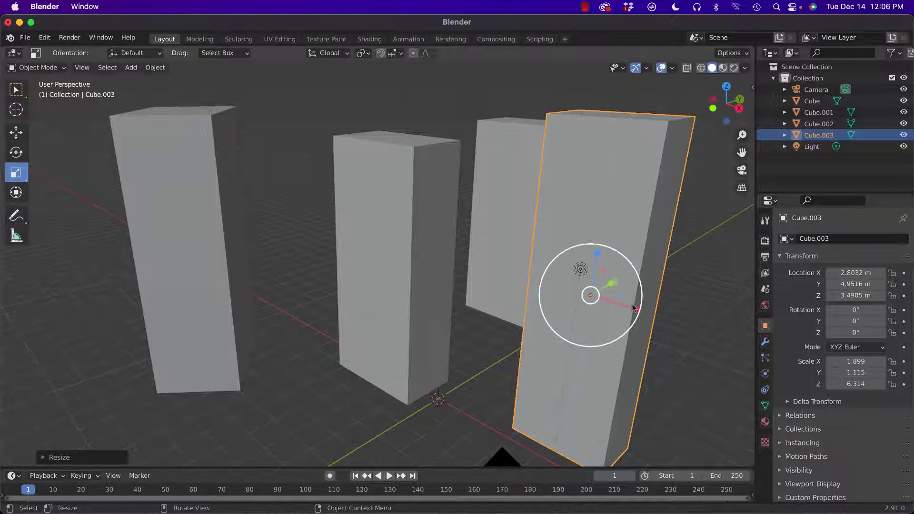
mouse_move(634, 308)
mouse_down()
mouse_move(613, 300)
mouse_move(625, 306)
mouse_up()
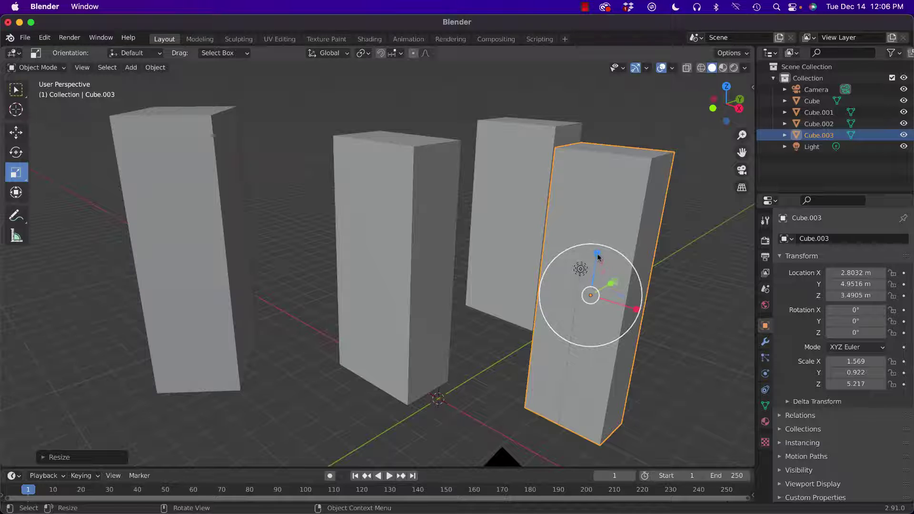
drag(598, 255, 602, 247)
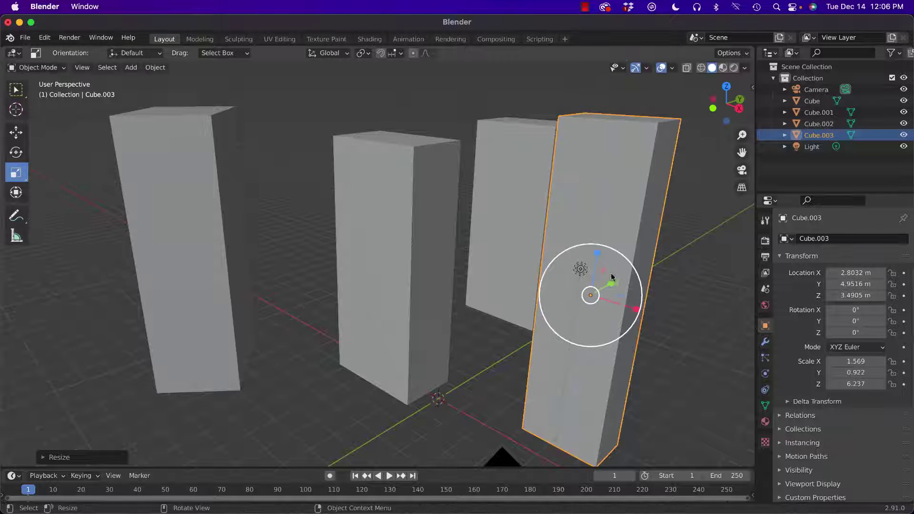
middle_drag(612, 281, 560, 332)
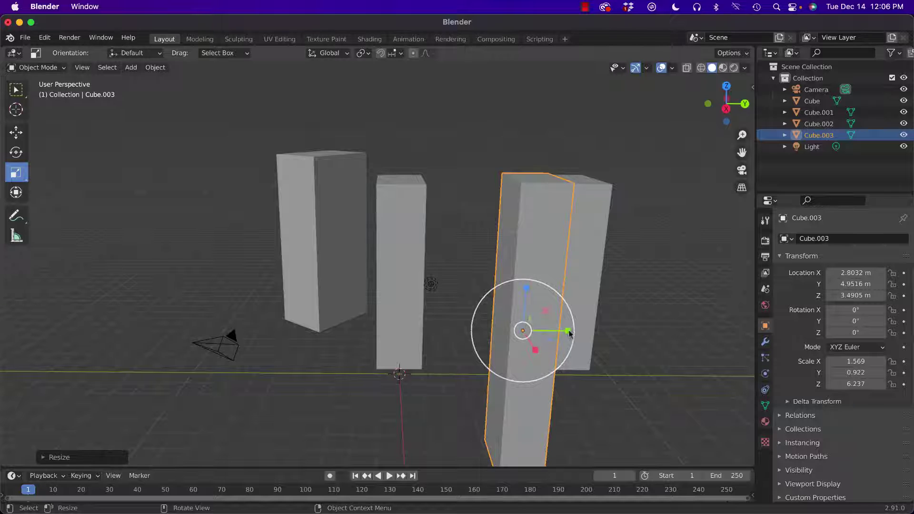
drag(567, 337, 574, 336)
mouse_move(574, 336)
middle_down()
mouse_move(603, 324)
mouse_move(414, 321)
mouse_move(591, 325)
mouse_move(584, 329)
middle_up()
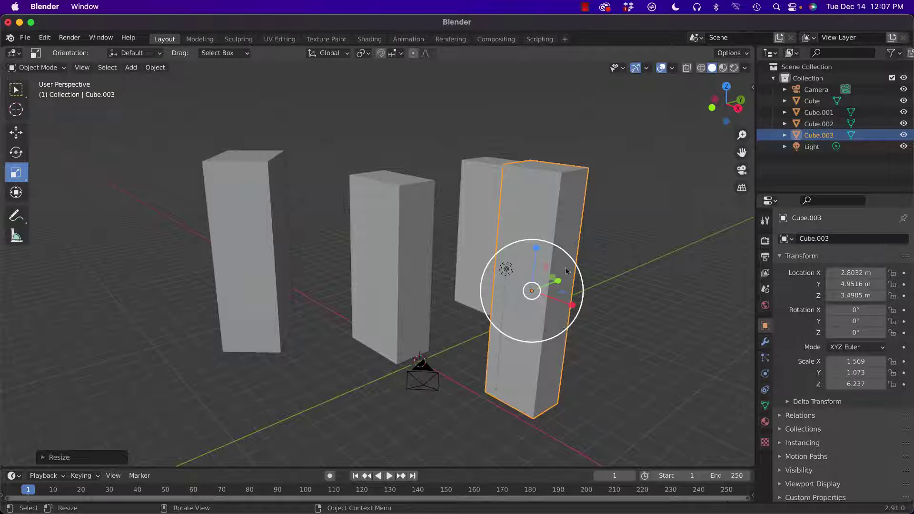
middle_drag(568, 262, 388, 262)
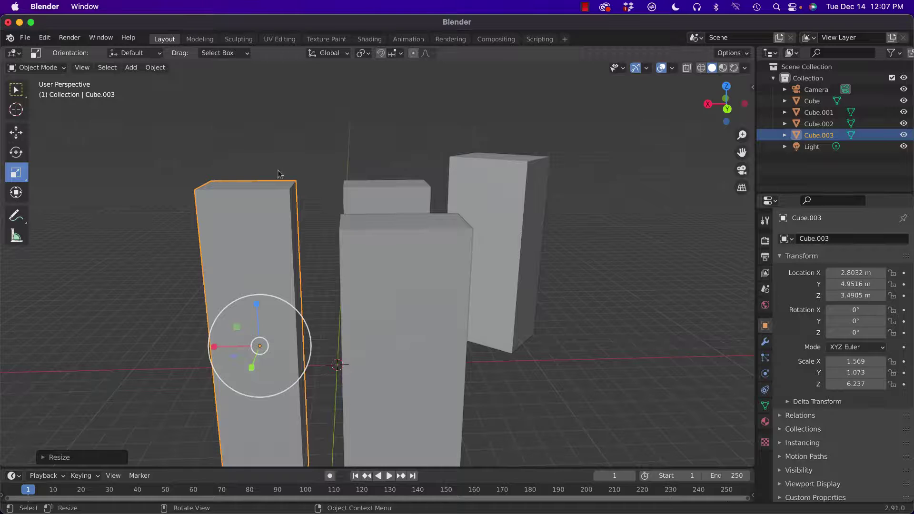
drag(257, 303, 258, 299)
Step: From side view, raise Cube.003 to Z 6.8196 m and Cube.002 to Z 5.1447 m
key(KP_3)
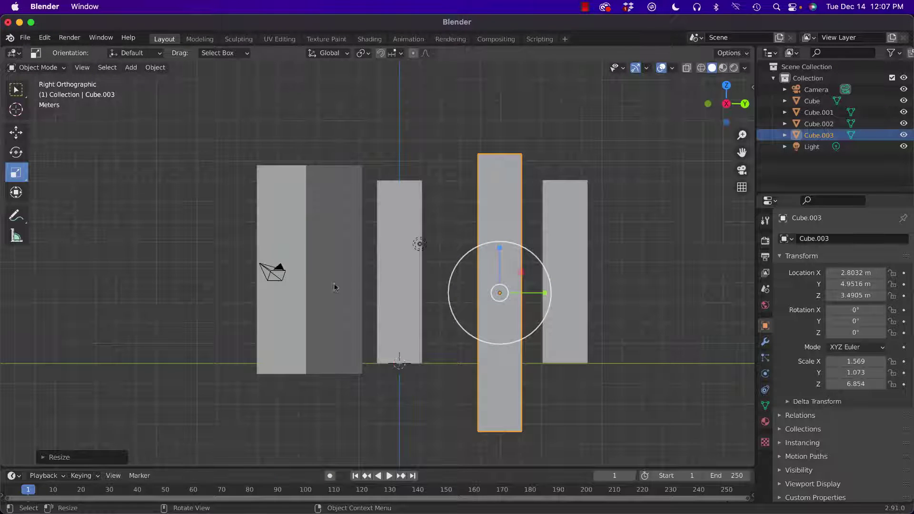
click(25, 136)
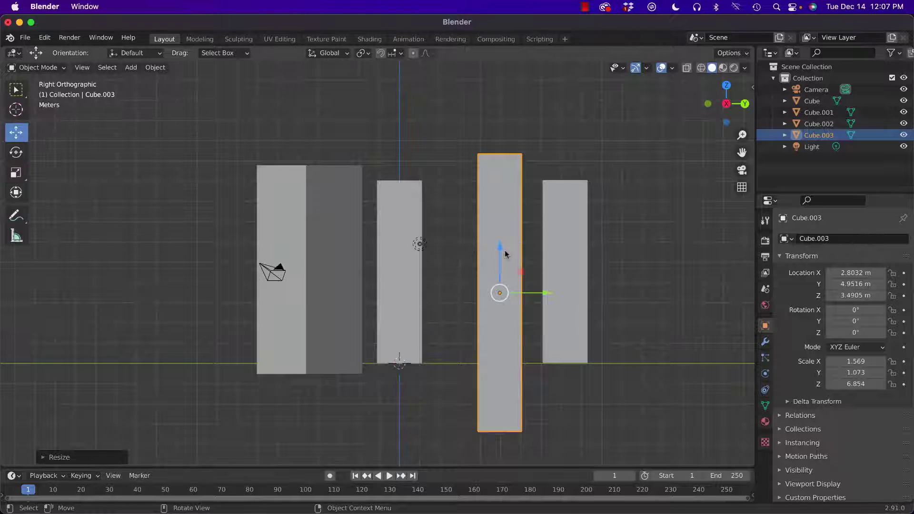
drag(506, 254, 511, 180)
click(350, 220)
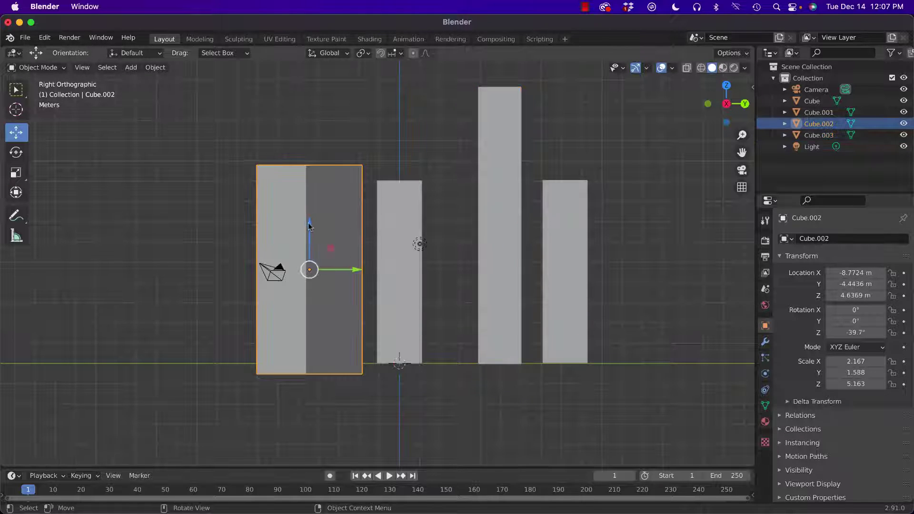
drag(309, 227, 327, 215)
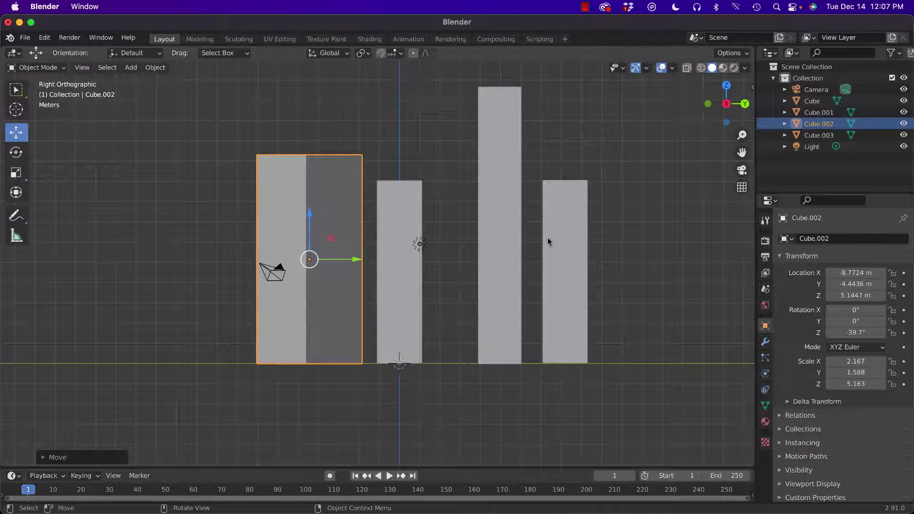
middle_drag(548, 242, 368, 276)
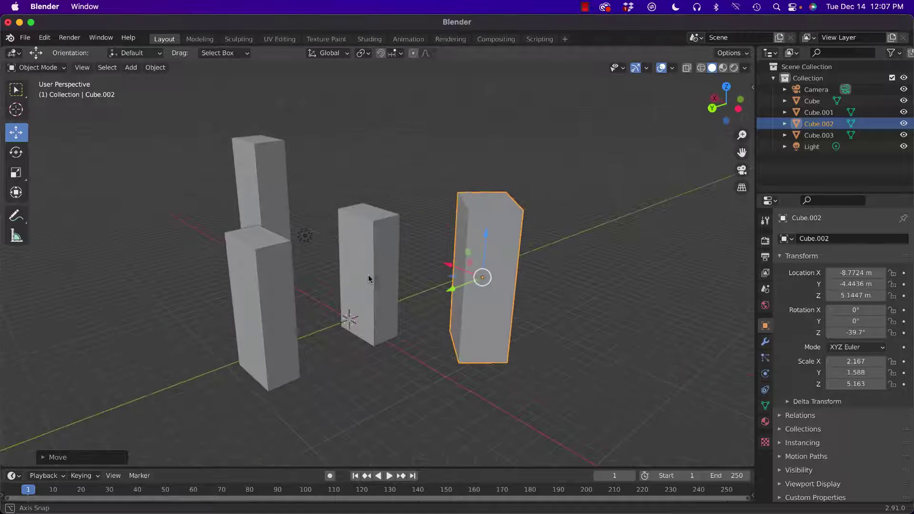
middle_drag(481, 277, 445, 295)
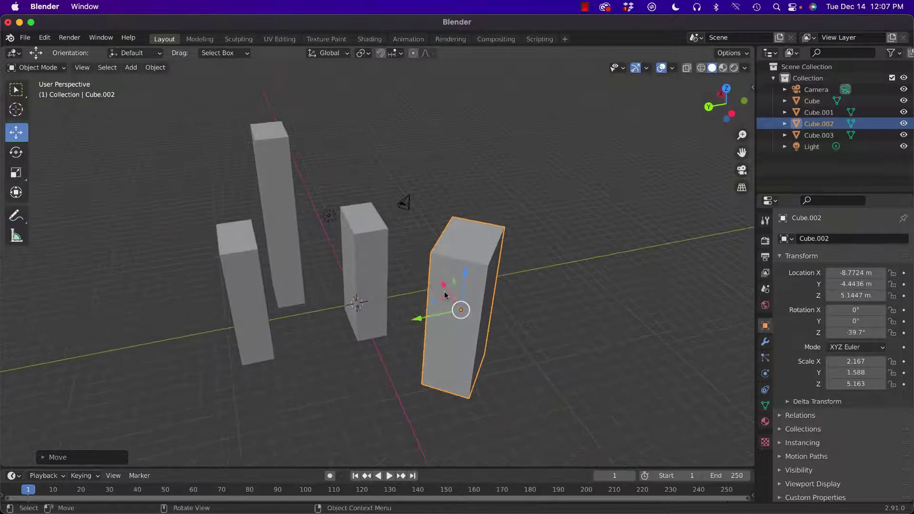
Step: Duplicate Cube as Cube.004, enlarge it to 2.344 × 1.377 × 5.585 and rotate it −67.4°
click(373, 254)
middle_drag(366, 263, 386, 253)
key(shift+d)
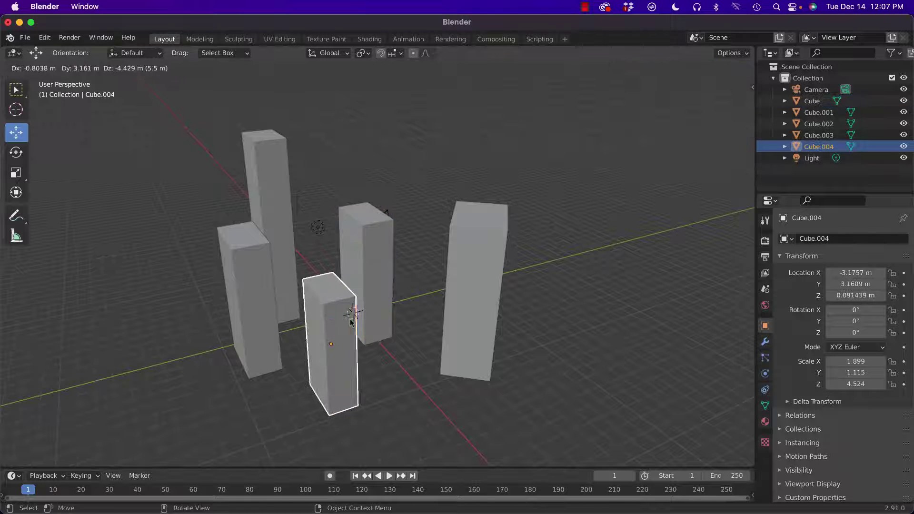
click(239, 303)
click(15, 175)
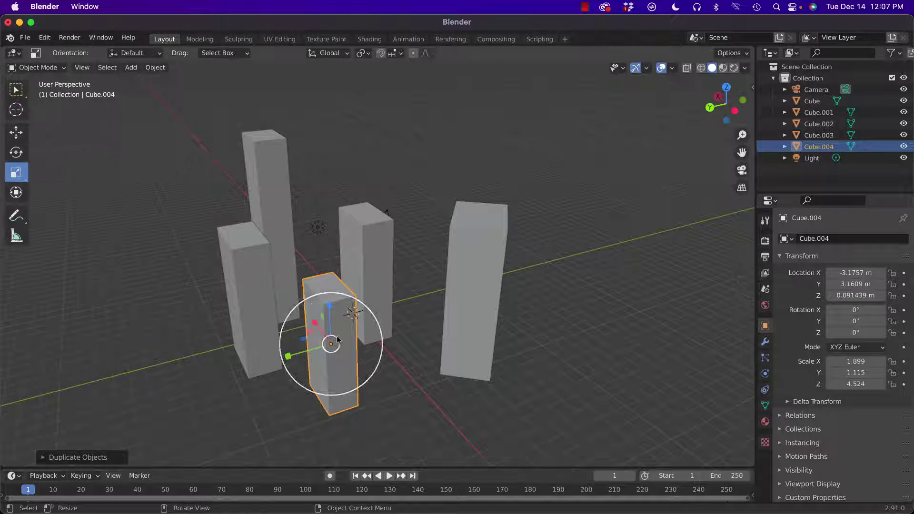
key(s)
click(359, 335)
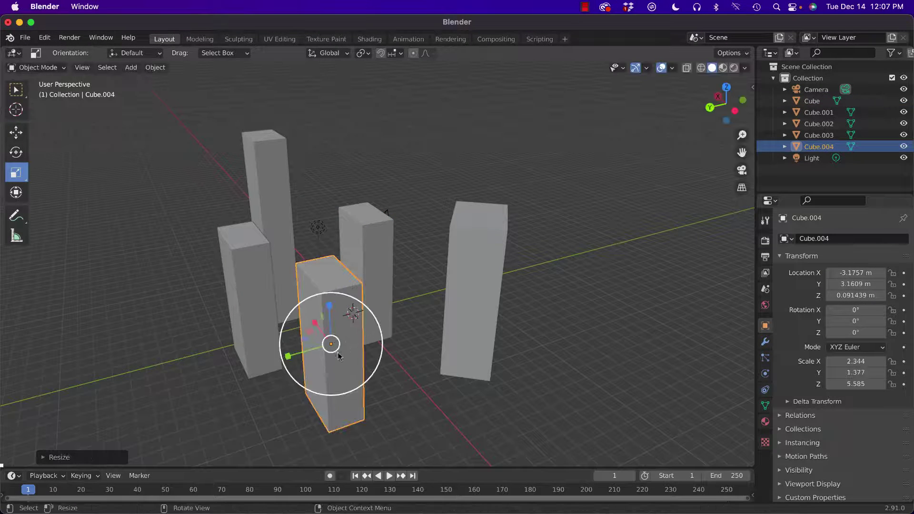
click(16, 153)
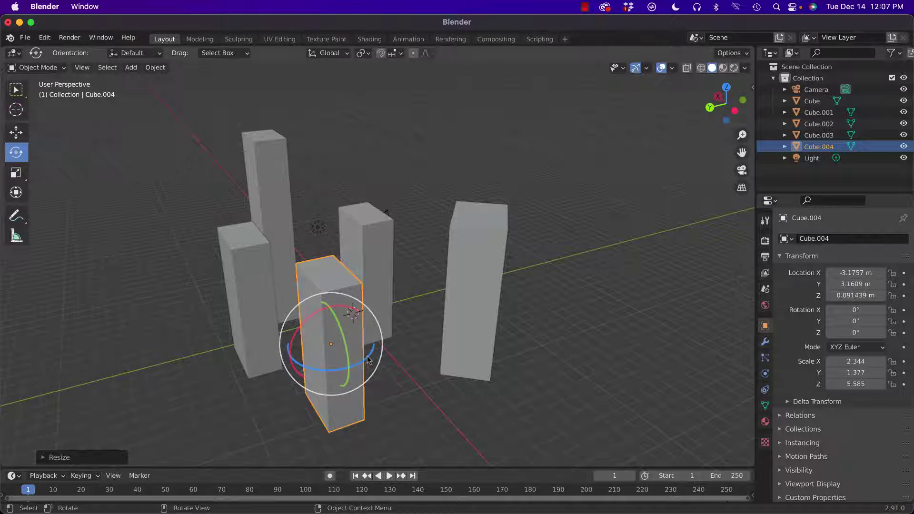
drag(368, 360, 323, 367)
middle_drag(333, 365, 373, 362)
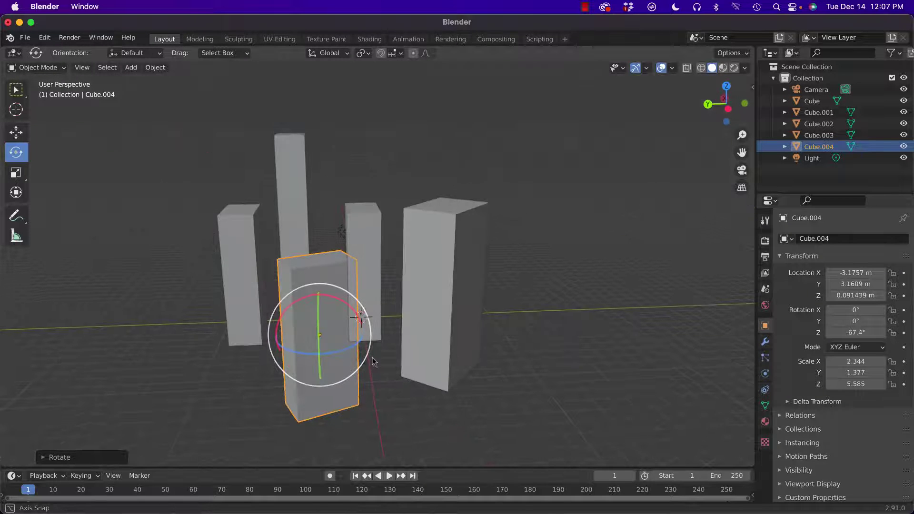
Step: Lift Cube.004 to stand on the ground and slide it sideways along X
click(15, 132)
drag(317, 293, 319, 277)
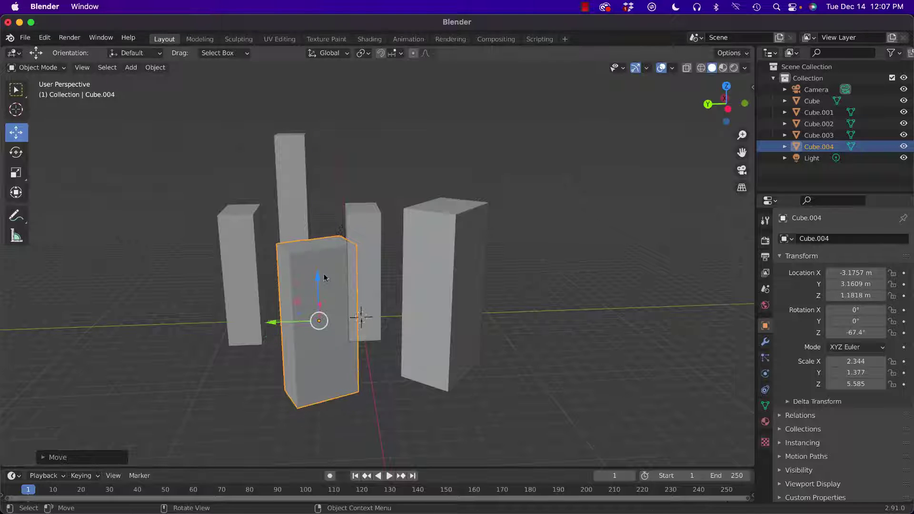
key(KP_3)
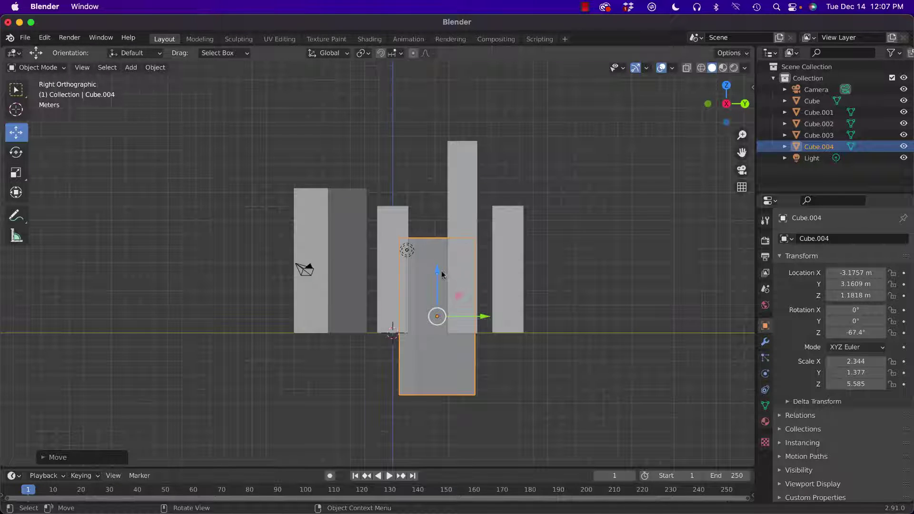
drag(441, 270, 439, 209)
middle_drag(439, 209, 549, 282)
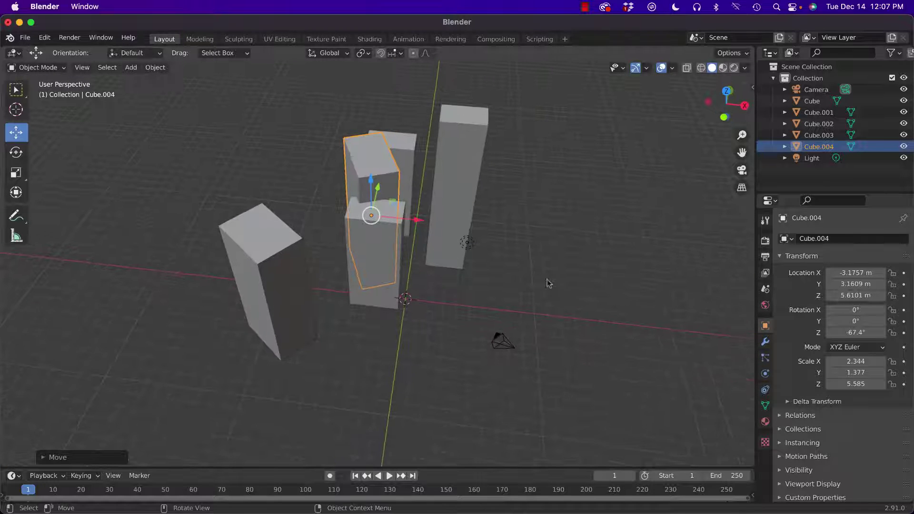
drag(414, 223, 360, 215)
middle_drag(381, 240, 439, 217)
scroll(442, 247, up, 2)
middle_drag(490, 231, 462, 263)
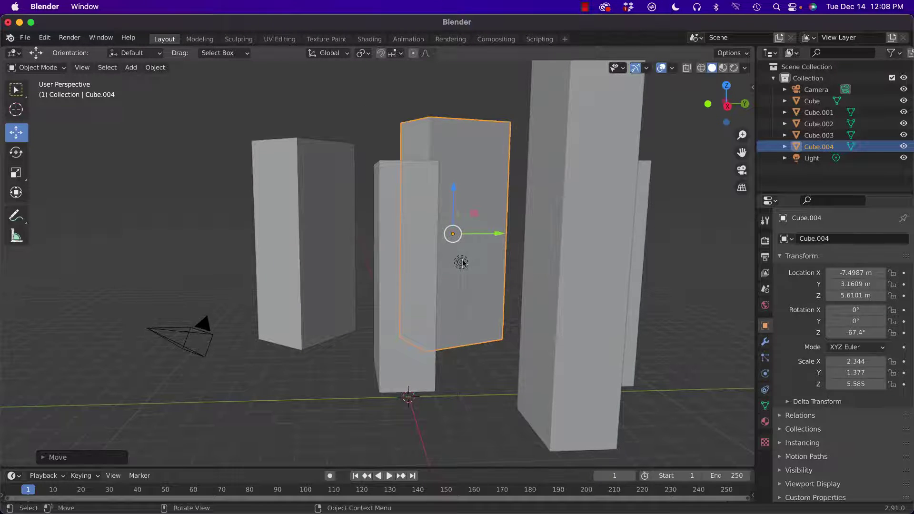
click(388, 269)
Step: Duplicate Cube as Cube.005, make it short and wide along Y, and move it before the towers
key(shift+d)
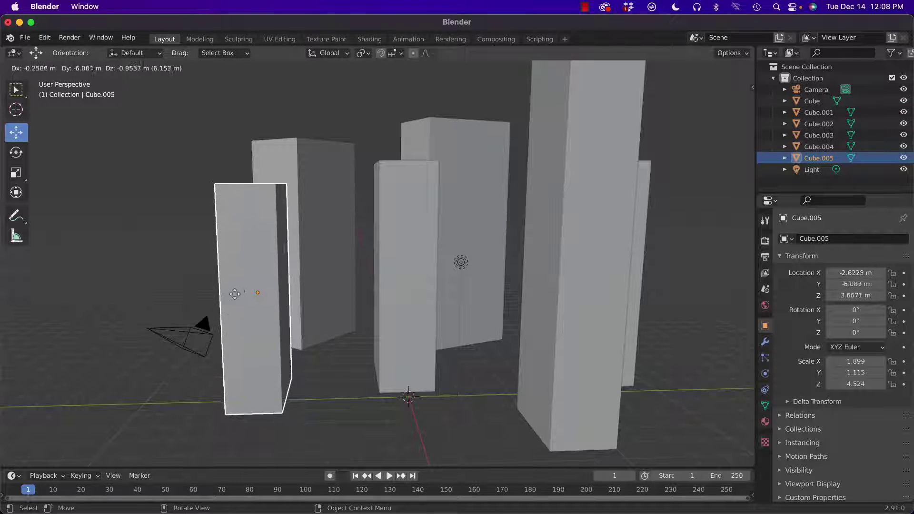
click(238, 299)
click(15, 173)
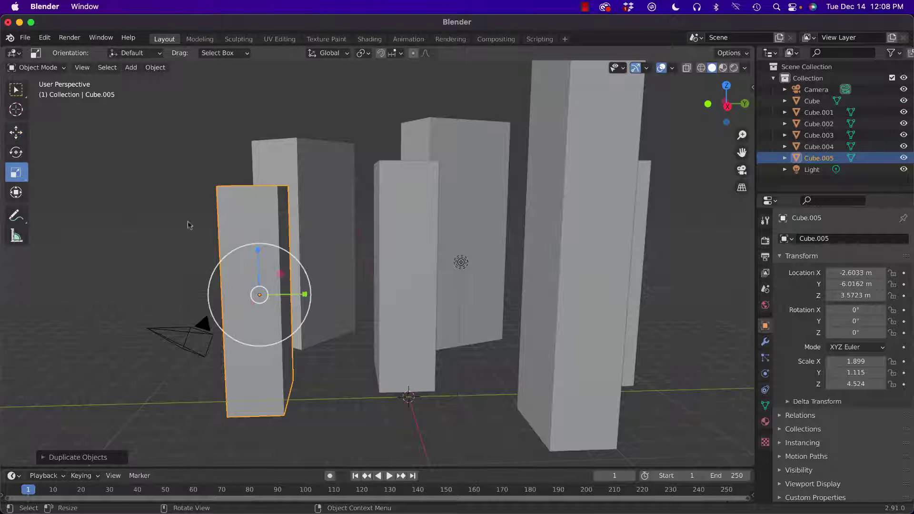
drag(258, 252, 367, 300)
middle_drag(318, 296, 419, 298)
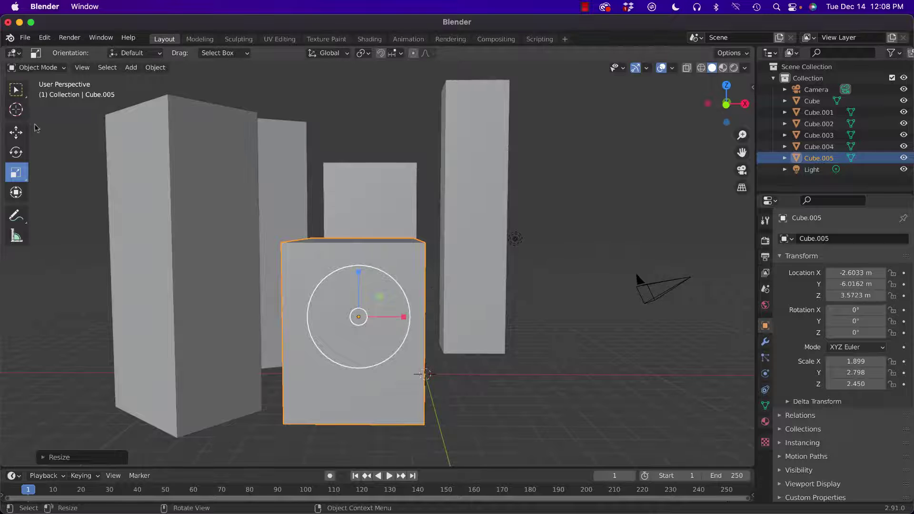
click(16, 132)
drag(364, 272, 367, 305)
drag(402, 352, 480, 362)
middle_drag(480, 362, 350, 374)
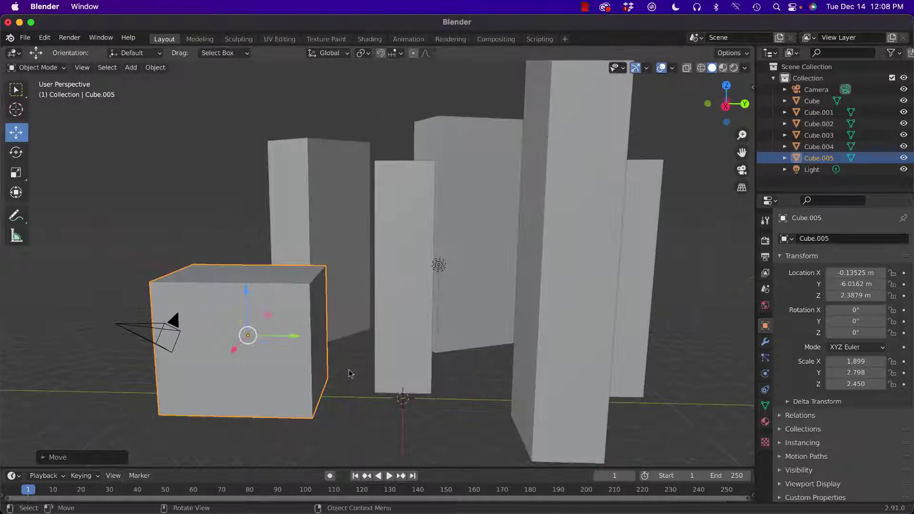
middle_drag(277, 325, 407, 333)
drag(464, 377, 564, 384)
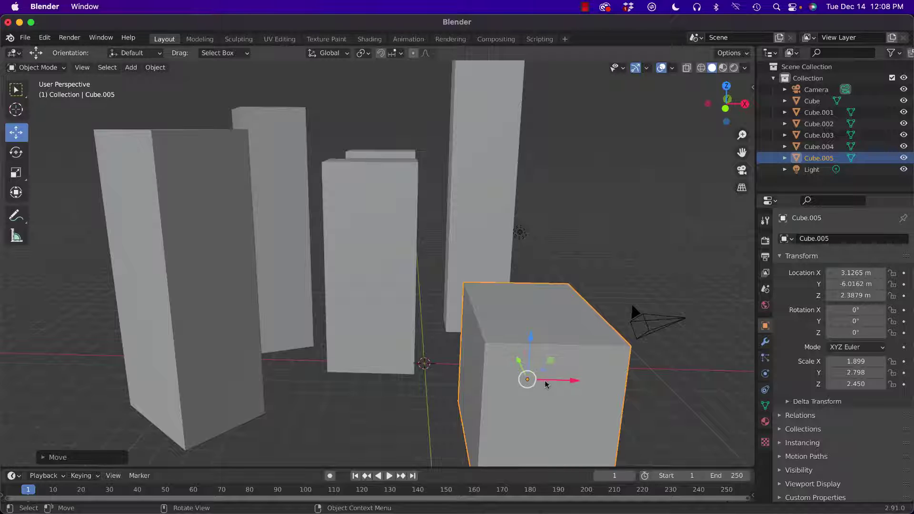
drag(520, 362, 515, 333)
middle_drag(516, 333, 495, 358)
Step: Shorten Cube.005 to 1.899 × 2.798 × 1.919 and lower it to Z 1.6161 m on the ground
click(18, 176)
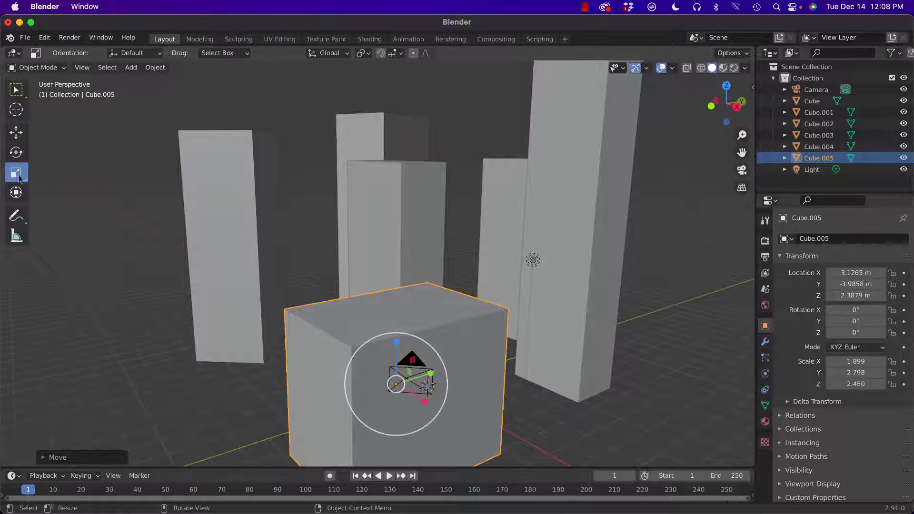
drag(396, 342, 396, 361)
middle_drag(397, 361, 484, 352)
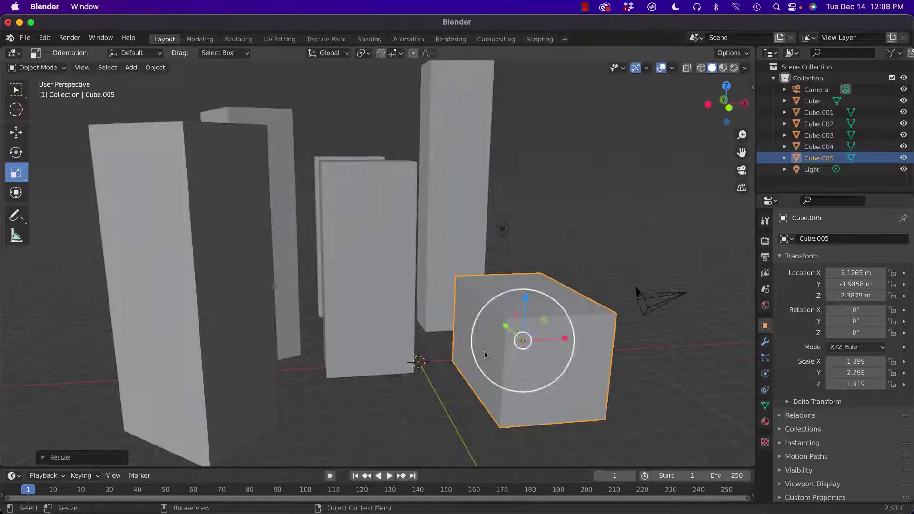
click(16, 133)
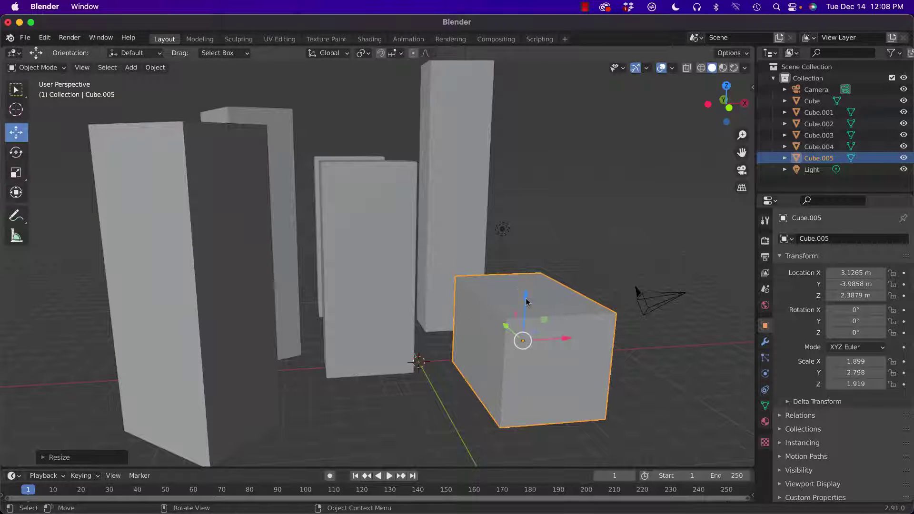
drag(527, 302, 526, 319)
middle_drag(526, 320, 428, 372)
scroll(481, 345, down, 4)
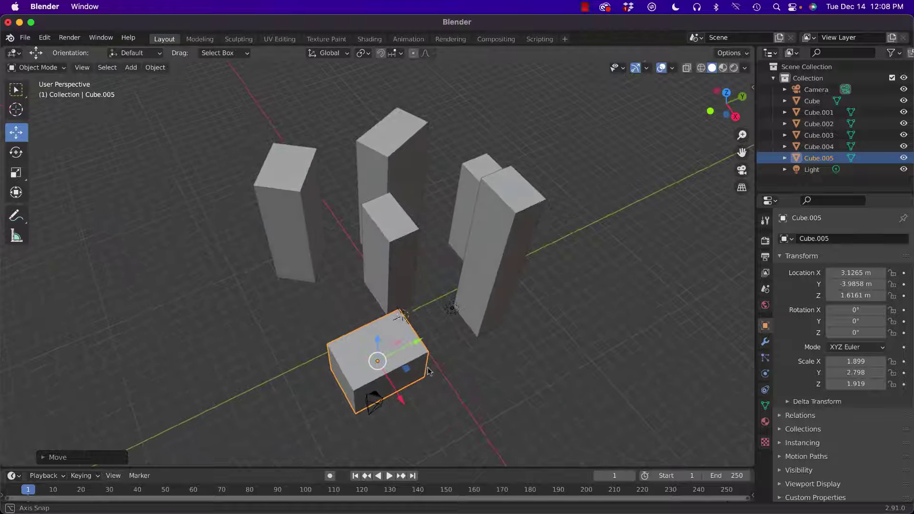
scroll(474, 277, up, 4)
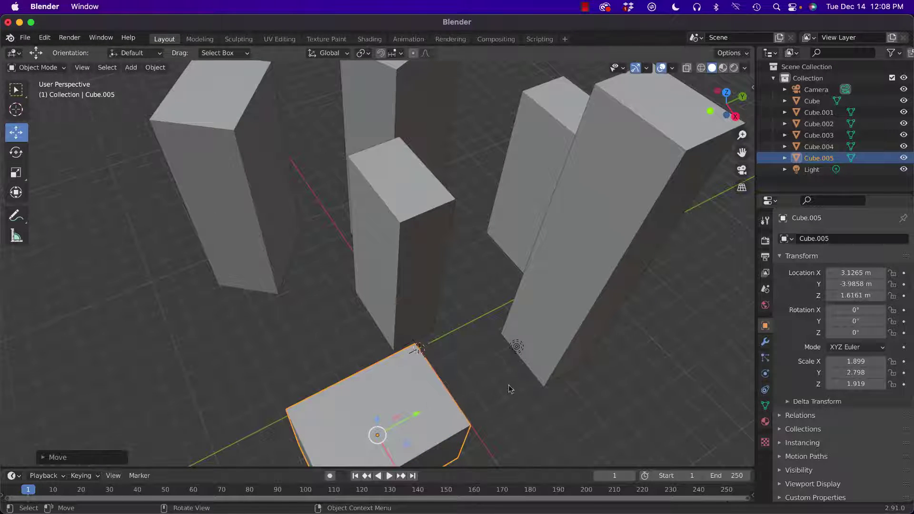
middle_drag(509, 404, 467, 399)
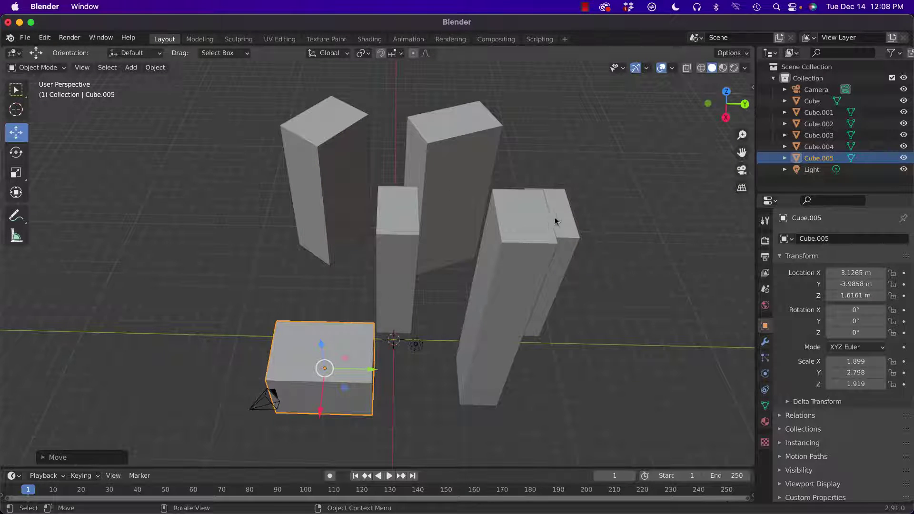
scroll(358, 336, up, 2)
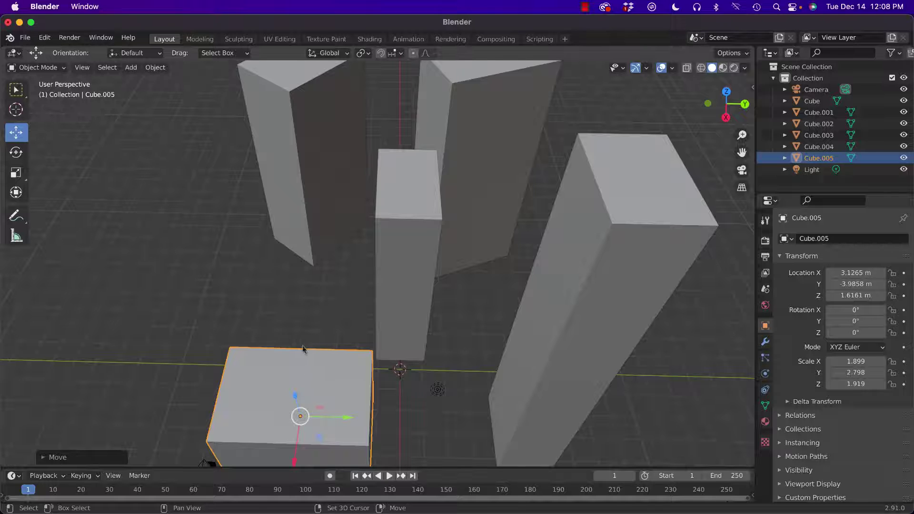
Step: Duplicate Cube.005 as Cube.006 and position it to the left, near the ground
key(shift+d)
click(195, 236)
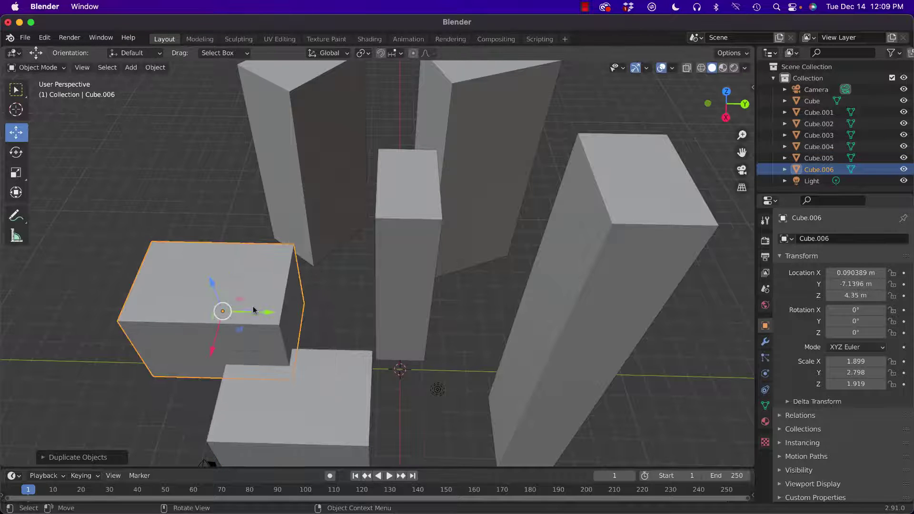
drag(213, 285, 230, 327)
drag(228, 379, 298, 316)
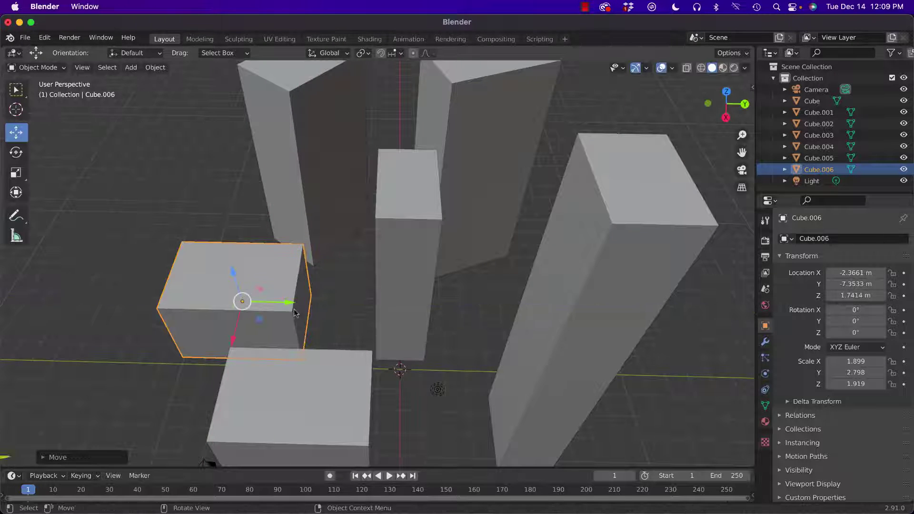
middle_drag(298, 315, 338, 281)
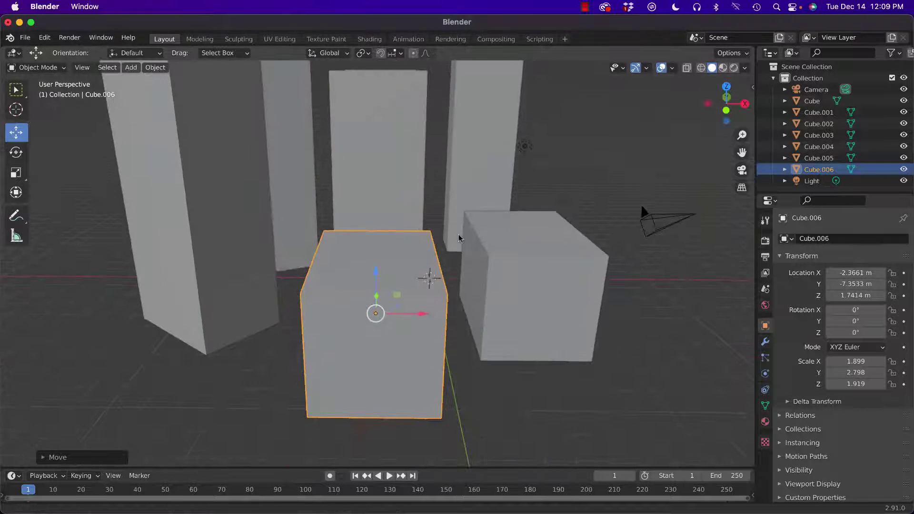
drag(374, 272, 376, 291)
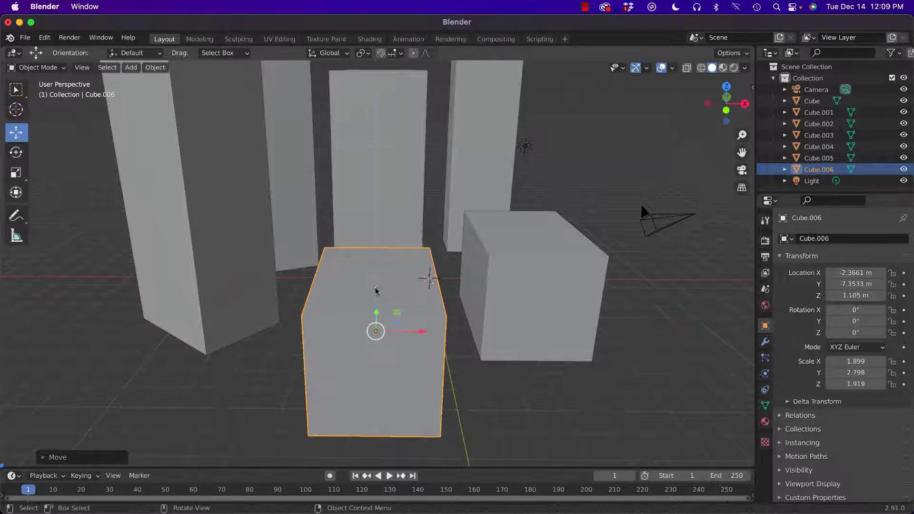
Step: Shrink Cube.006 to 1.507 × 2.798 × 1.007 and set it at Z 0.6431 m beside the box
click(16, 173)
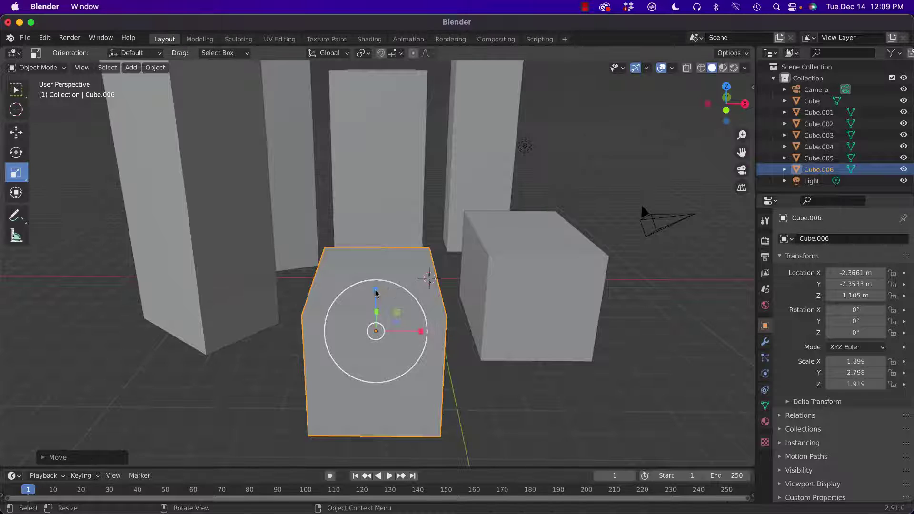
drag(376, 290, 401, 333)
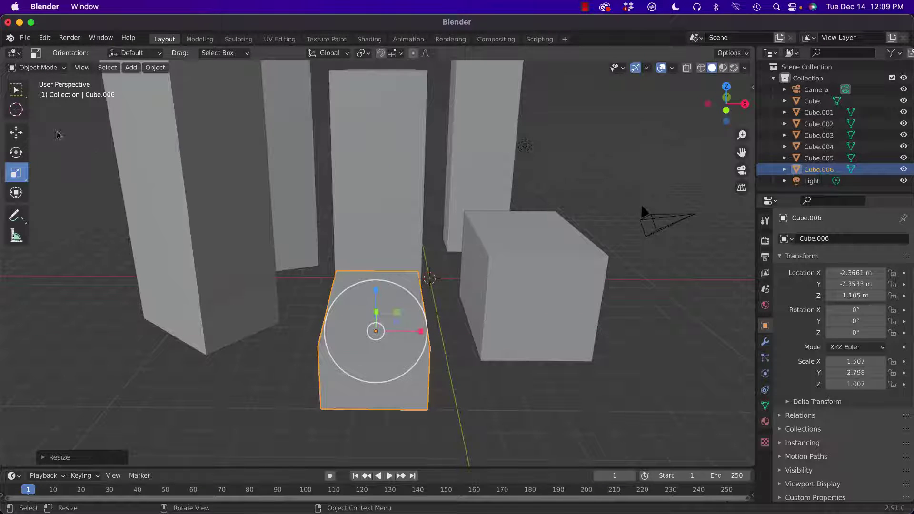
click(16, 133)
drag(376, 292, 377, 302)
drag(402, 344, 359, 344)
middle_drag(474, 328, 424, 317)
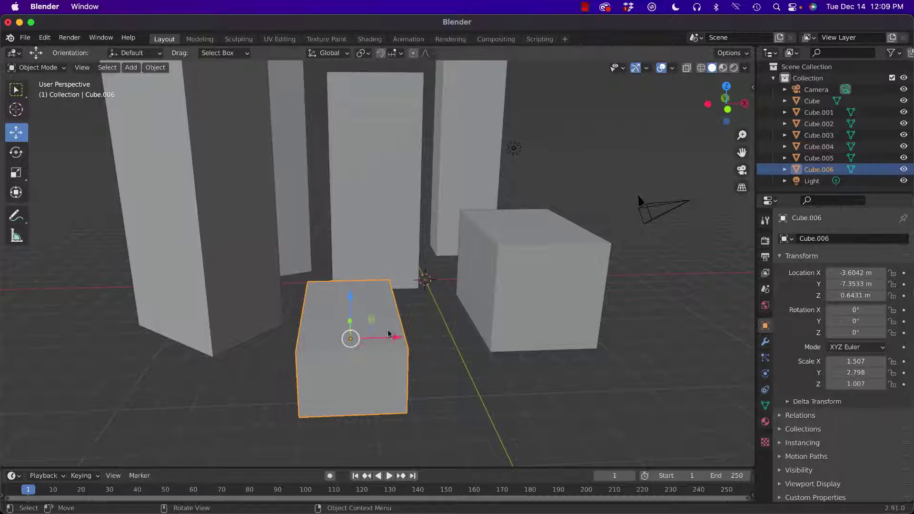
scroll(386, 336, up, 1)
Step: Enter Edit Mode on Cube.006 and select only its top face in face select mode
key(Tab)
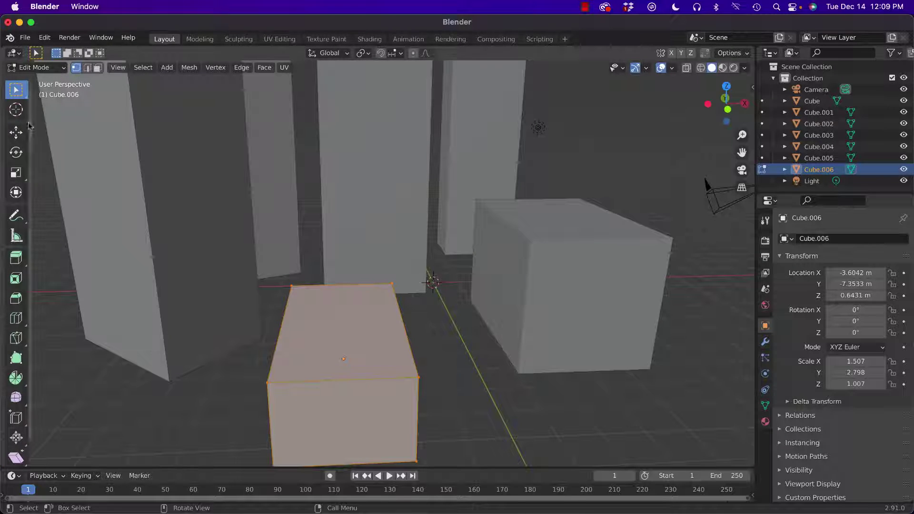
click(15, 178)
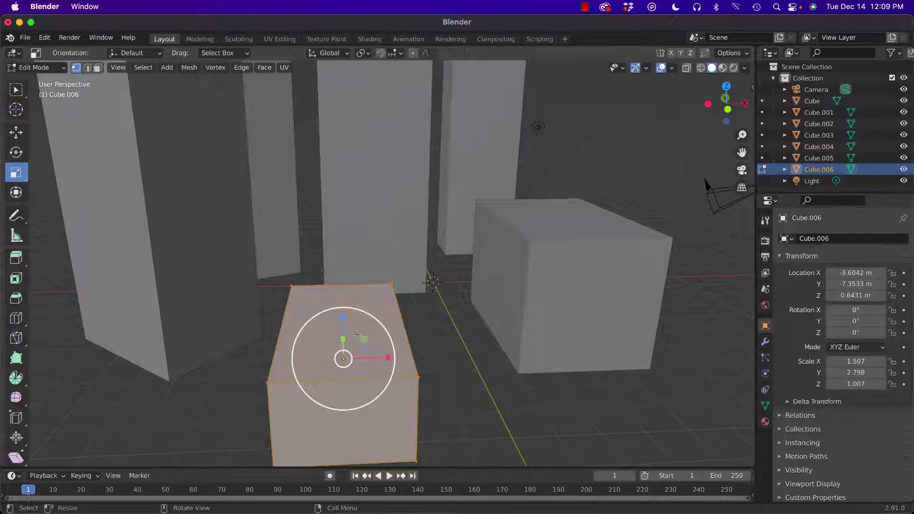
click(235, 201)
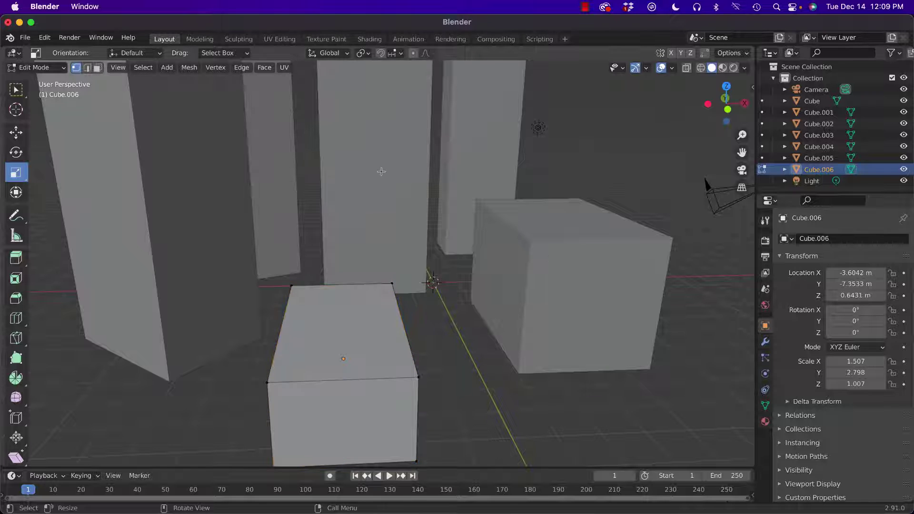
click(97, 67)
click(347, 327)
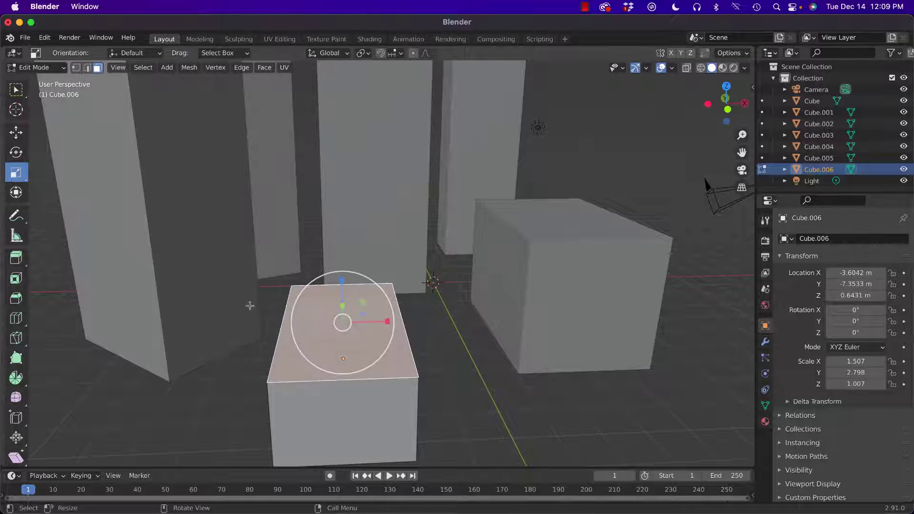
click(16, 278)
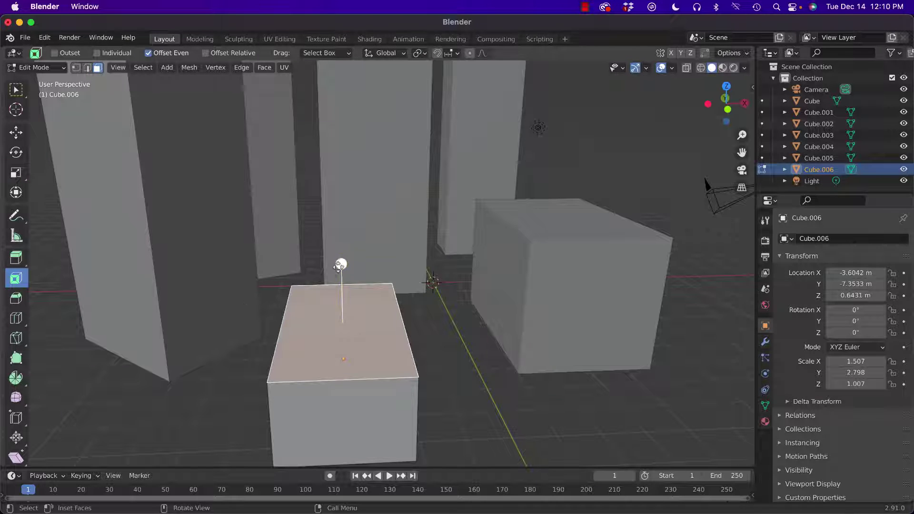
Step: Inset Cube.006's top face and extrude it upward into a narrower raised tier
drag(339, 267, 342, 271)
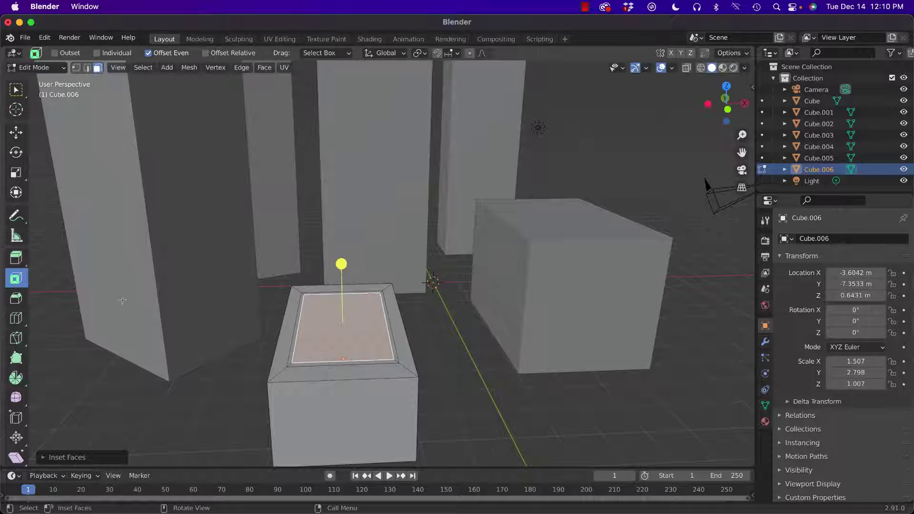
click(16, 257)
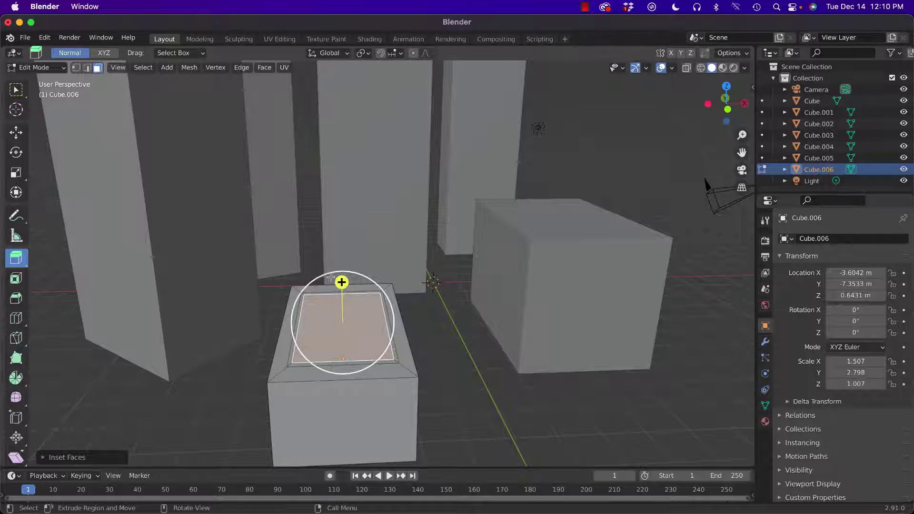
drag(342, 282, 342, 265)
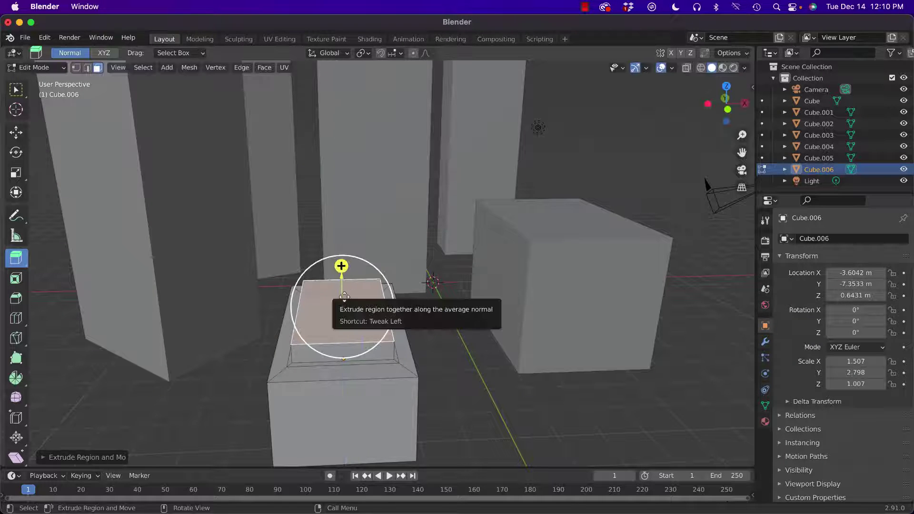
Step: Inset the new tier's top face again and sink it slightly into a recessed roof panel
click(16, 279)
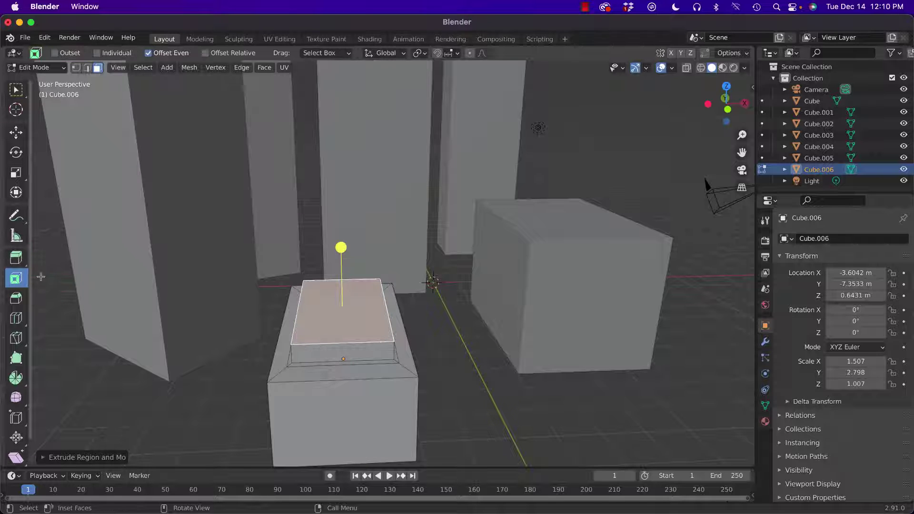
drag(340, 250, 342, 270)
click(17, 259)
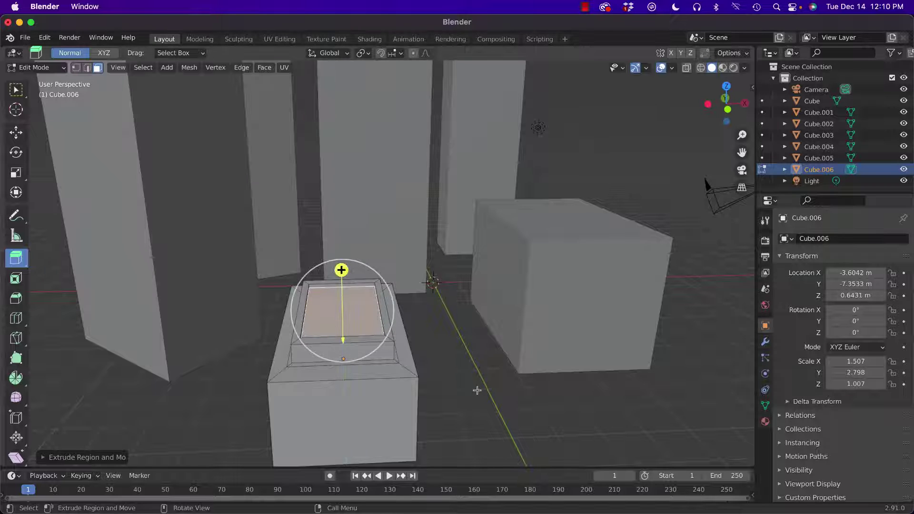
middle_drag(478, 391, 297, 380)
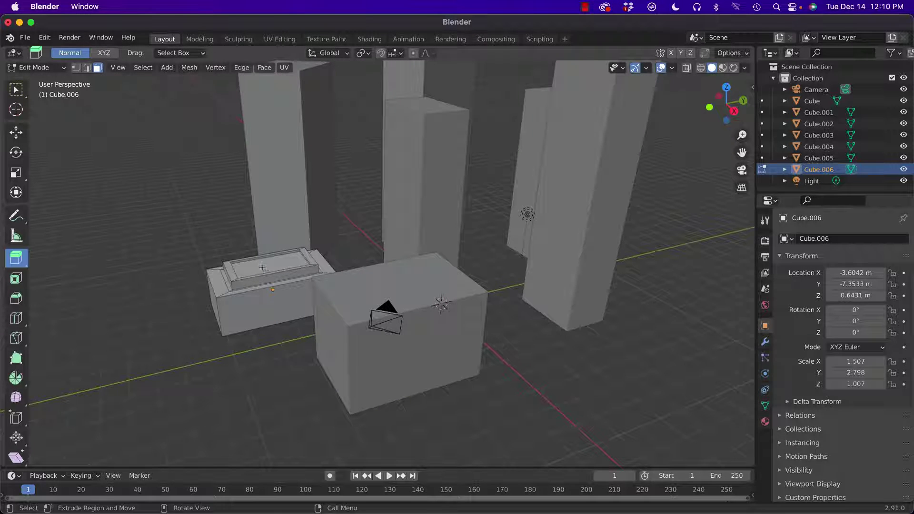
scroll(257, 274, up, 3)
scroll(222, 320, up, 5)
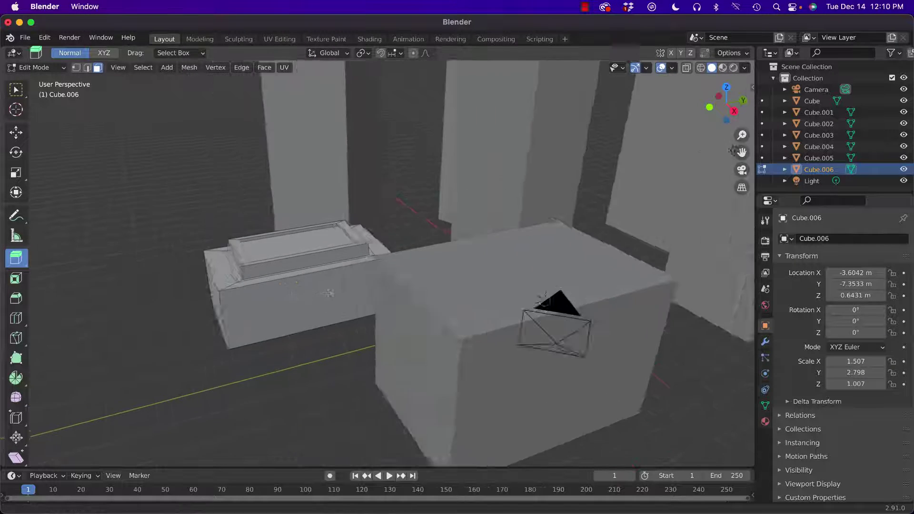
scroll(299, 307, up, 3)
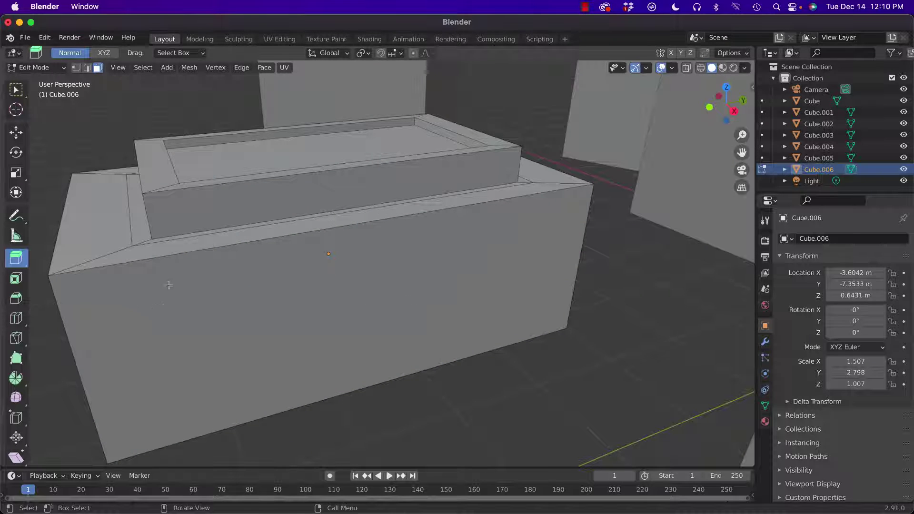
middle_drag(171, 306, 163, 306)
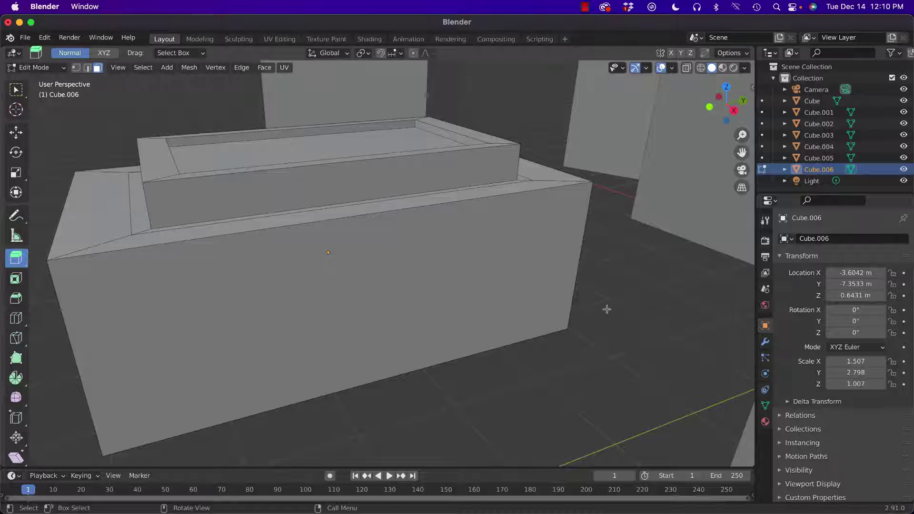
scroll(395, 334, down, 3)
scroll(397, 338, up, 2)
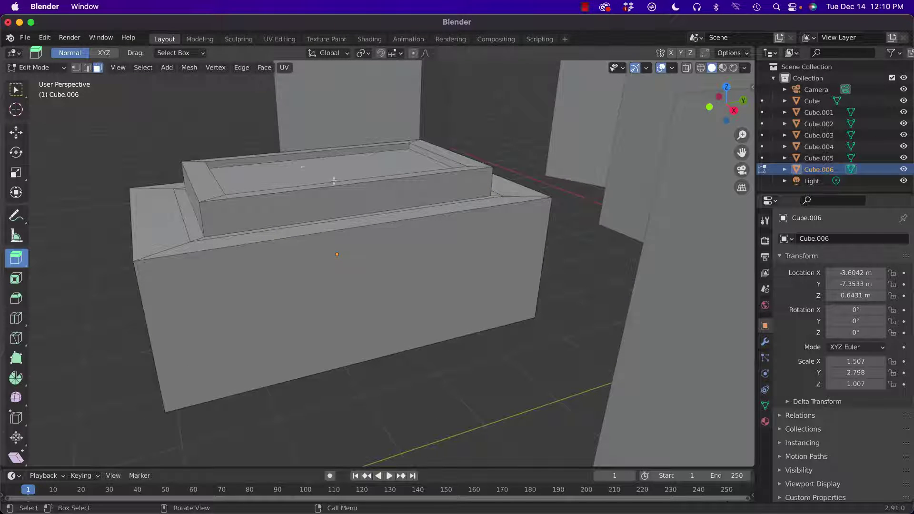
middle_drag(331, 168, 298, 191)
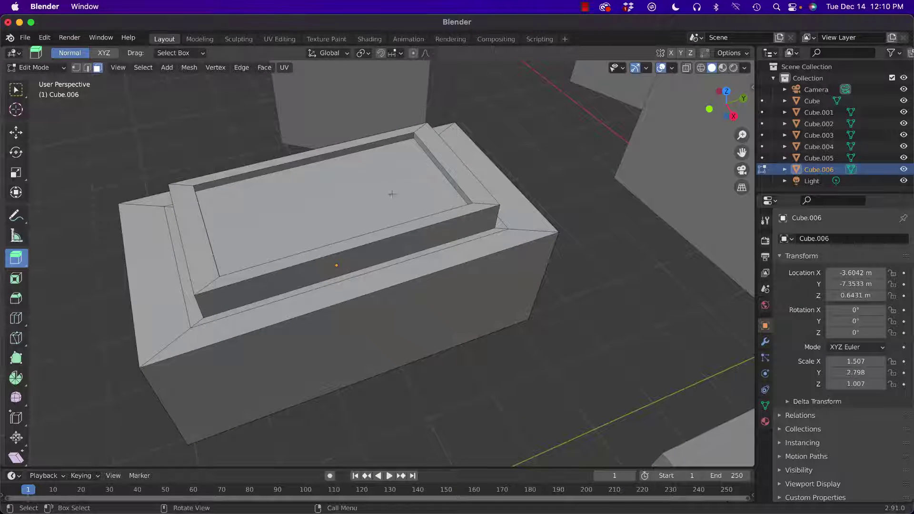
scroll(331, 215, down, 10)
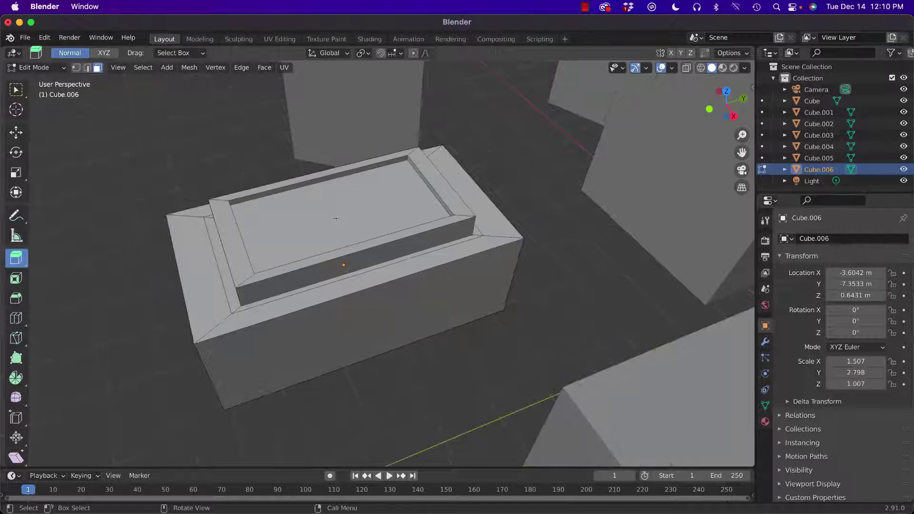
middle_drag(557, 187, 431, 231)
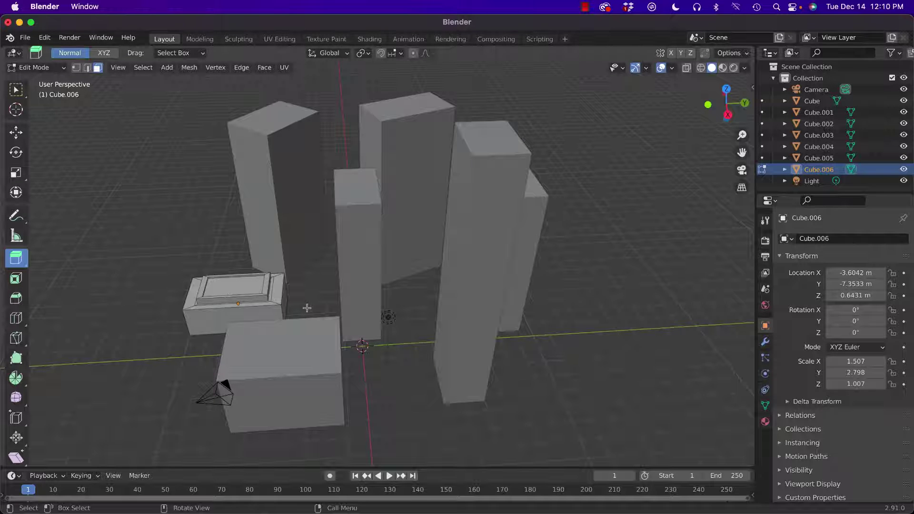
middle_drag(307, 308, 365, 282)
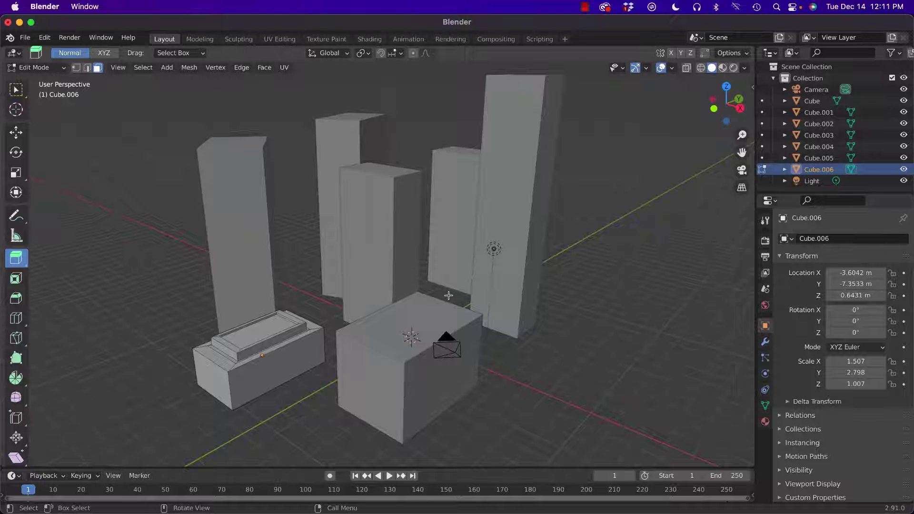
shift+middle_drag(454, 308, 480, 314)
middle_drag(499, 319, 520, 291)
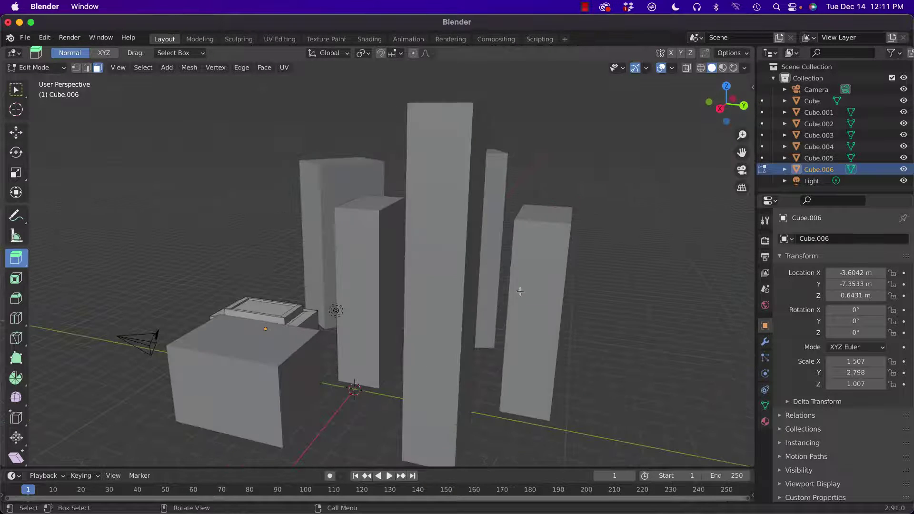
scroll(363, 310, up, 6)
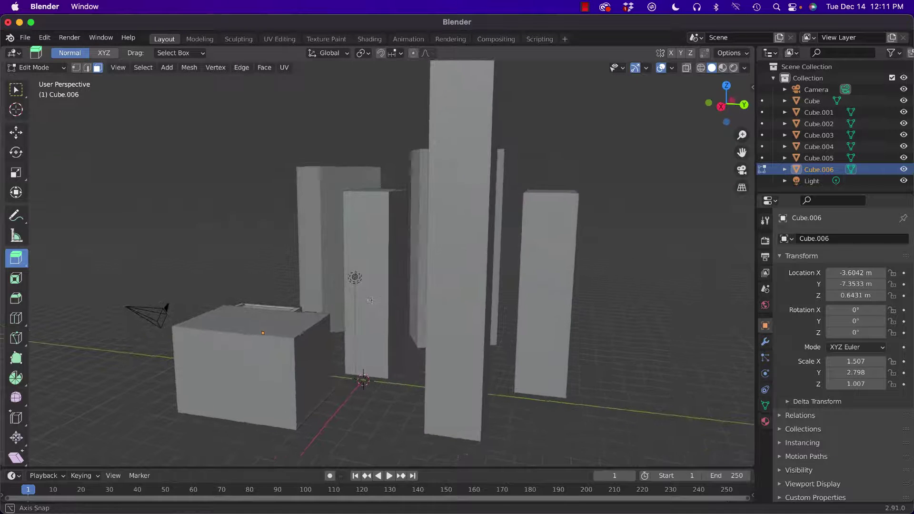
scroll(376, 304, up, 5)
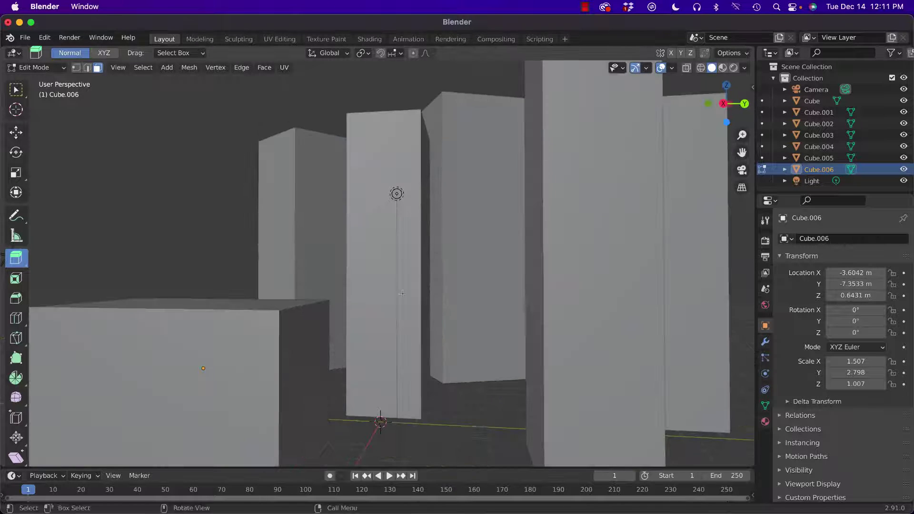
middle_drag(407, 293, 458, 340)
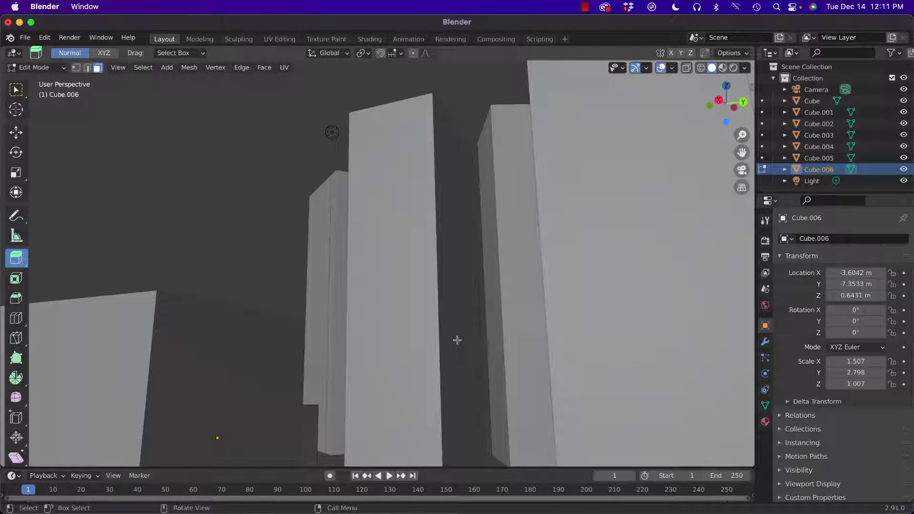
mouse_move(457, 328)
middle_down()
mouse_move(371, 320)
mouse_move(547, 336)
mouse_move(471, 333)
middle_up()
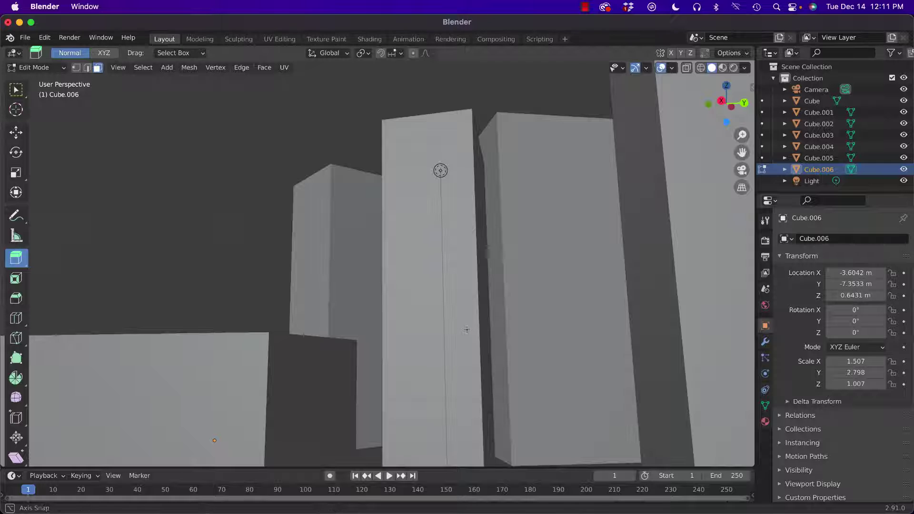
middle_drag(467, 330, 486, 341)
scroll(465, 327, left, 3)
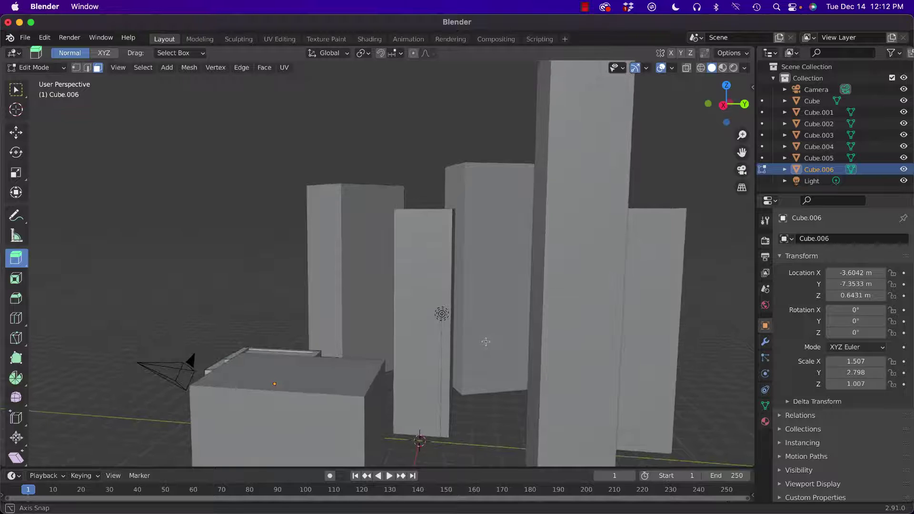
scroll(486, 342, left, 10)
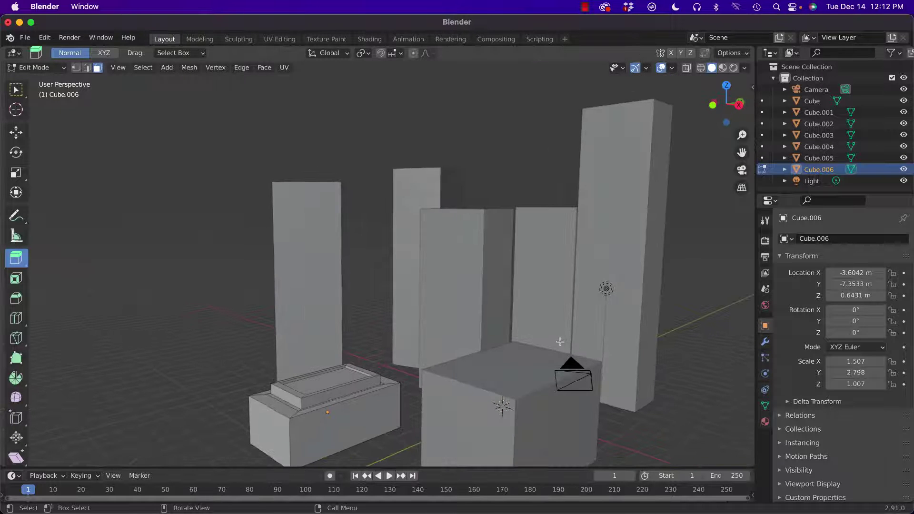
scroll(560, 343, up, 2)
scroll(571, 307, down, 4)
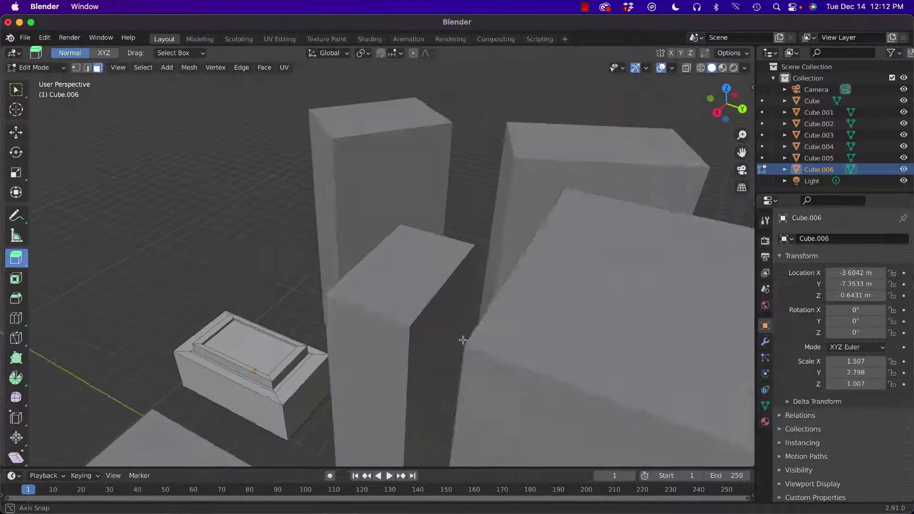
scroll(238, 277, down, 5)
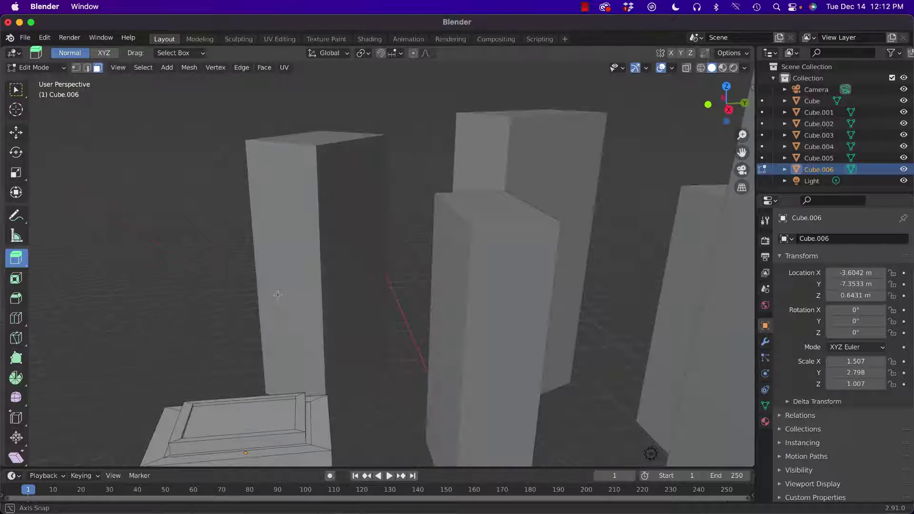
Step: Back in Object Mode, duplicate the tall tower and place the copy on the city's left
key(Tab)
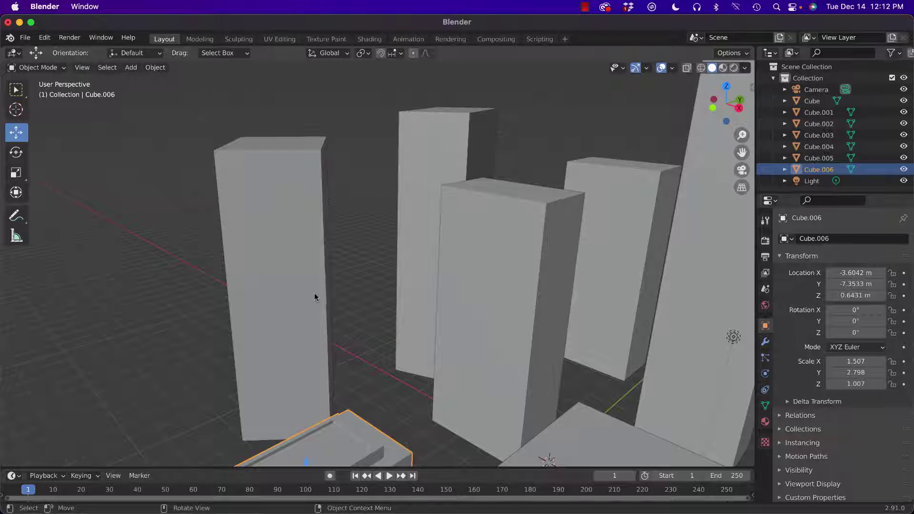
scroll(314, 296, down, 5)
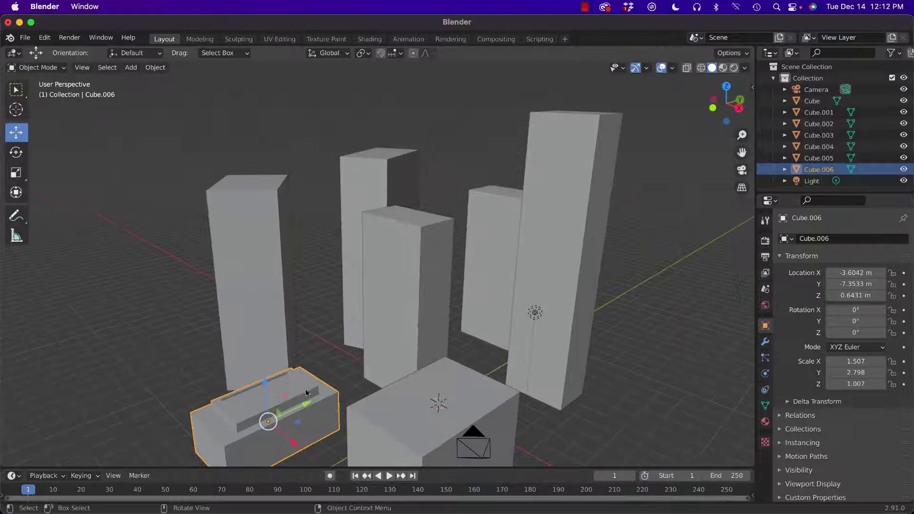
scroll(275, 369, up, 2)
middle_drag(373, 353, 400, 284)
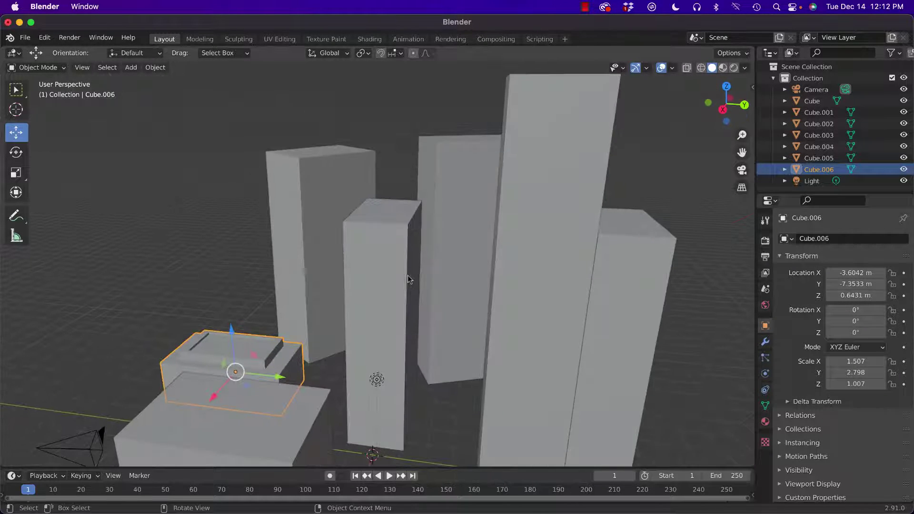
click(399, 283)
key(shift+d)
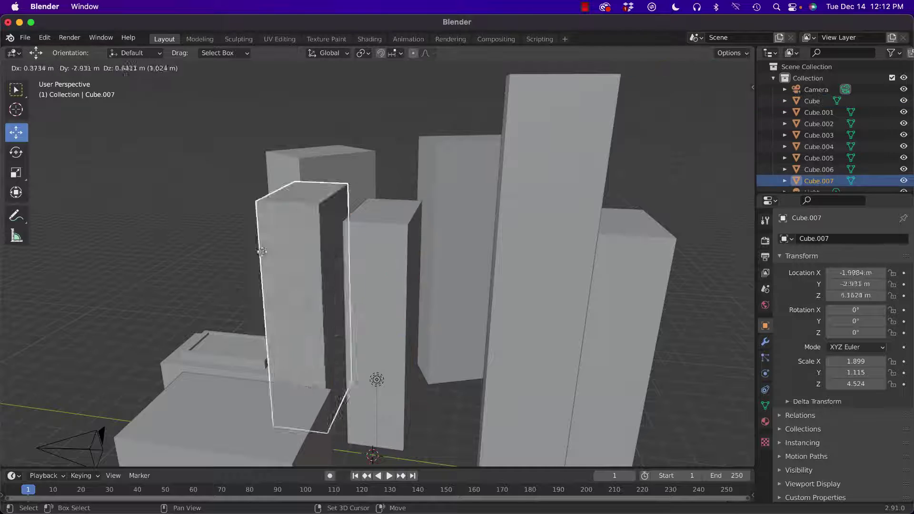
click(55, 268)
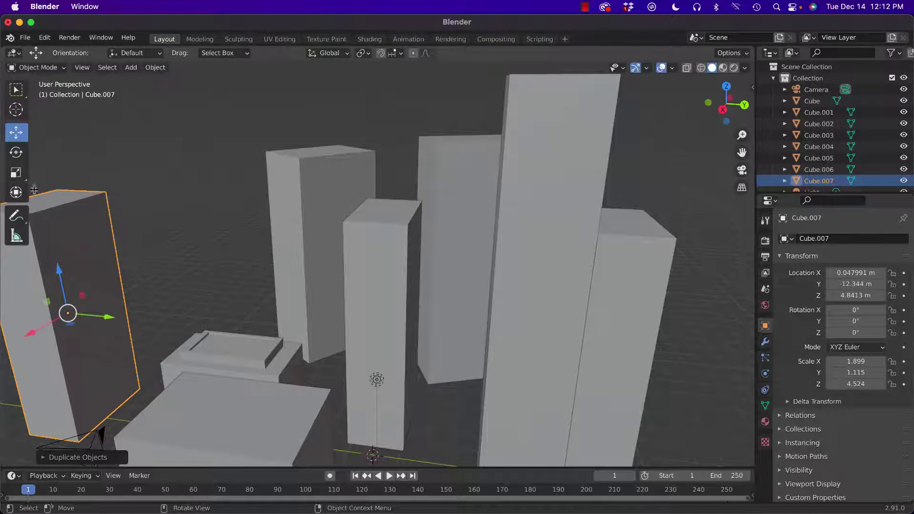
Step: Scale the copy to 1.899 × 1.232 × 5.685 and rotate it −21.9° about Z
click(16, 173)
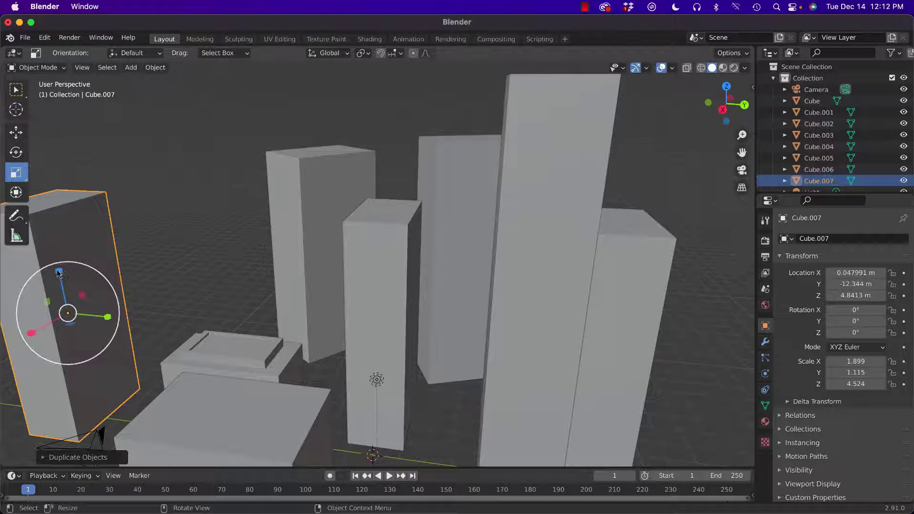
mouse_move(60, 271)
mouse_down()
mouse_move(56, 254)
mouse_move(58, 262)
mouse_up()
drag(102, 314, 111, 315)
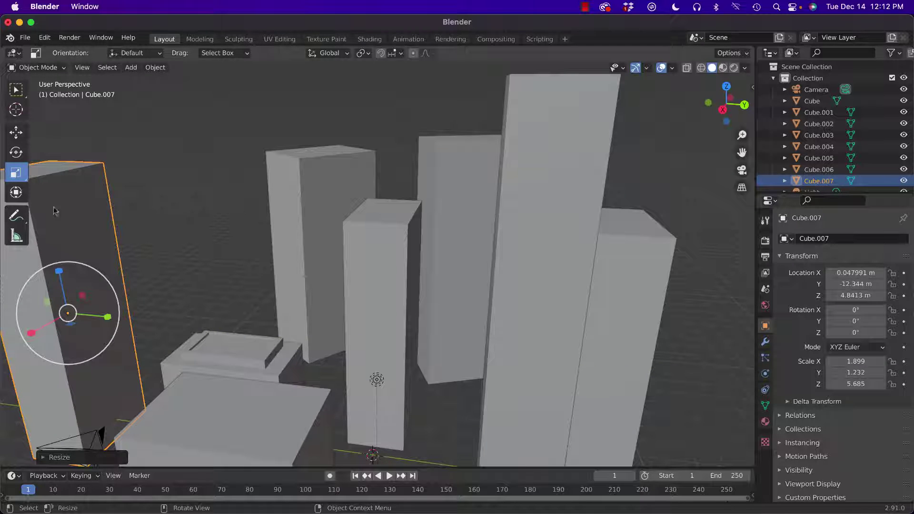
click(17, 153)
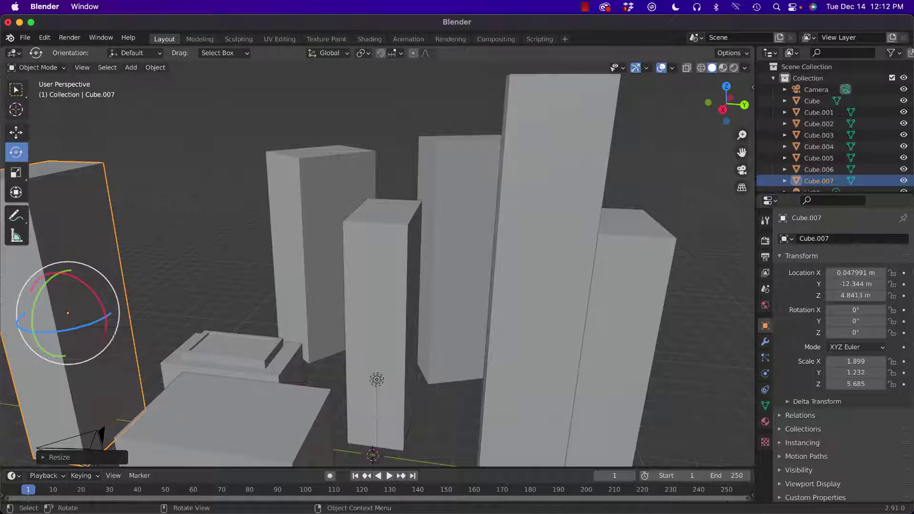
drag(85, 328, 164, 282)
click(164, 286)
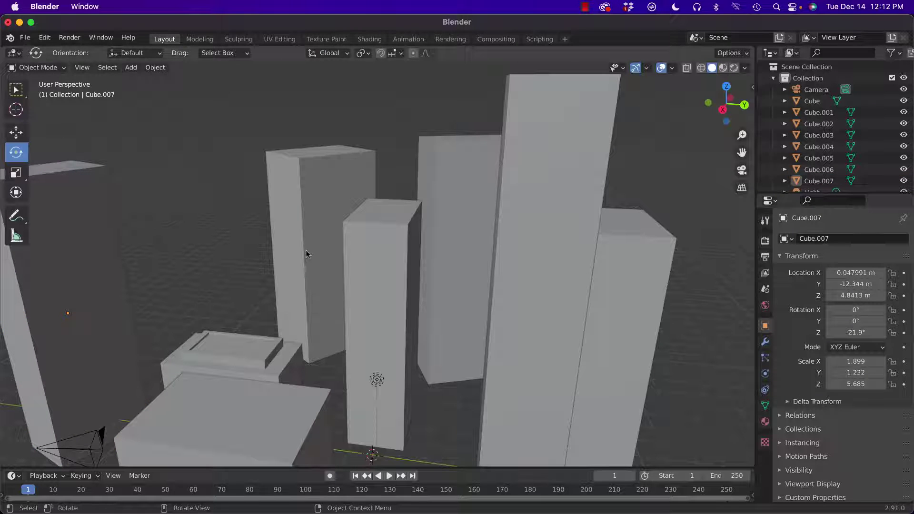
scroll(314, 253, left, 5)
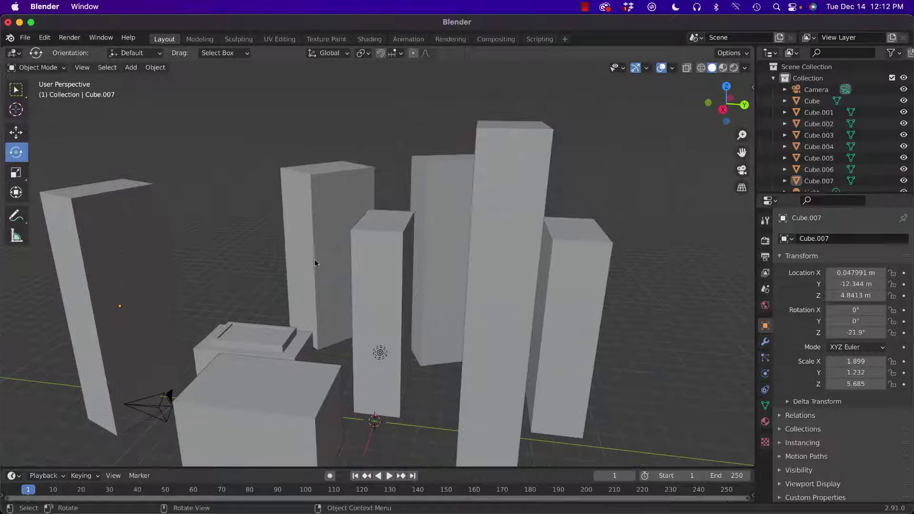
shift+middle_drag(304, 266, 380, 253)
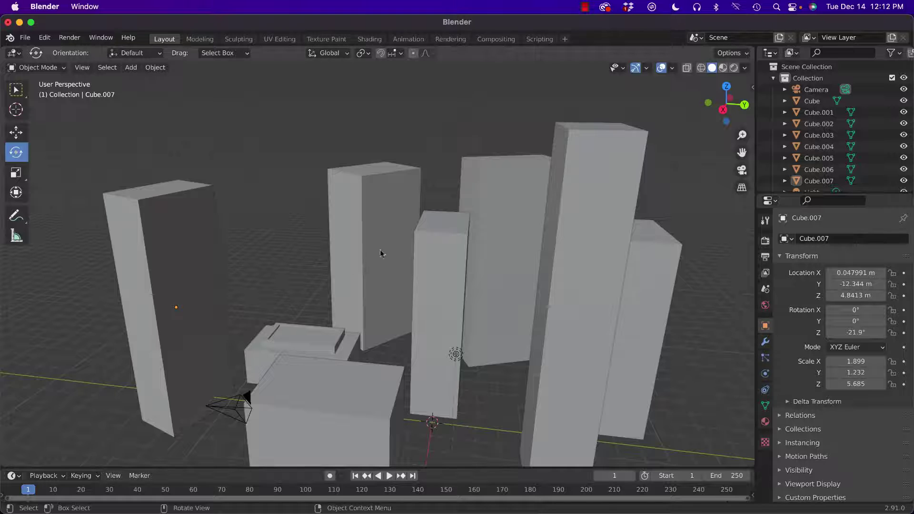
Step: Duplicate Cube.003 to the city's right and scale the copy to 1.569 × 1.965 × 5.441
click(562, 257)
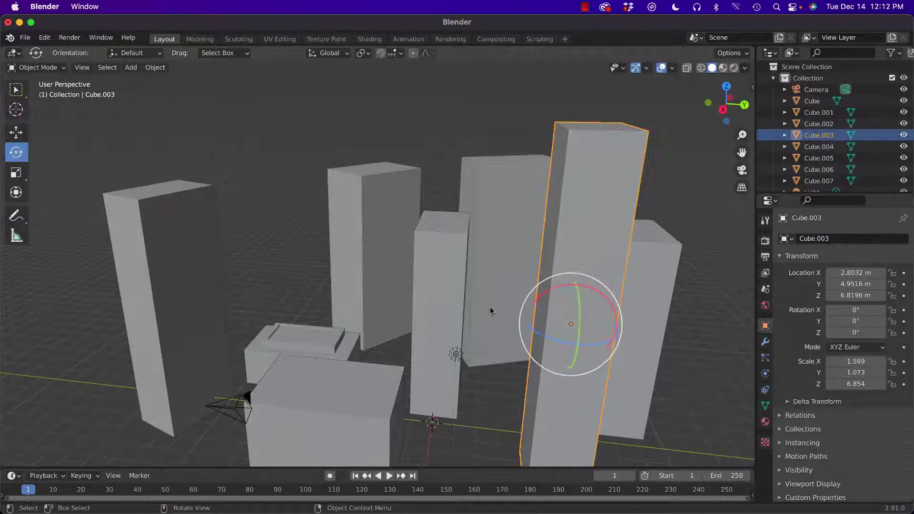
middle_drag(490, 307, 513, 315)
click(568, 237)
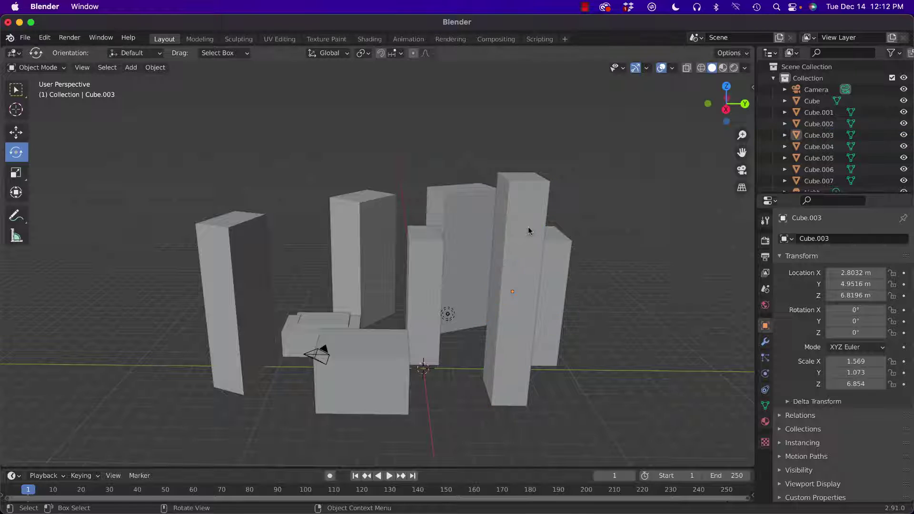
click(534, 233)
key(shift+d)
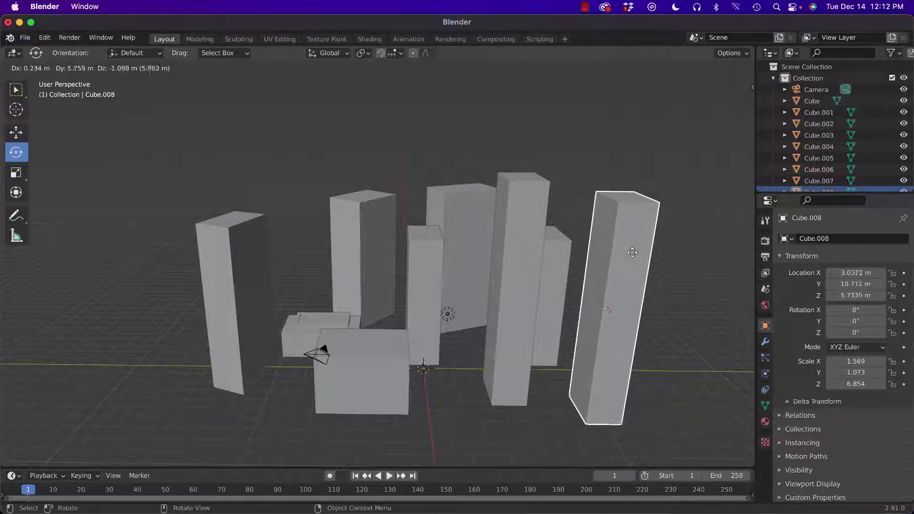
click(633, 251)
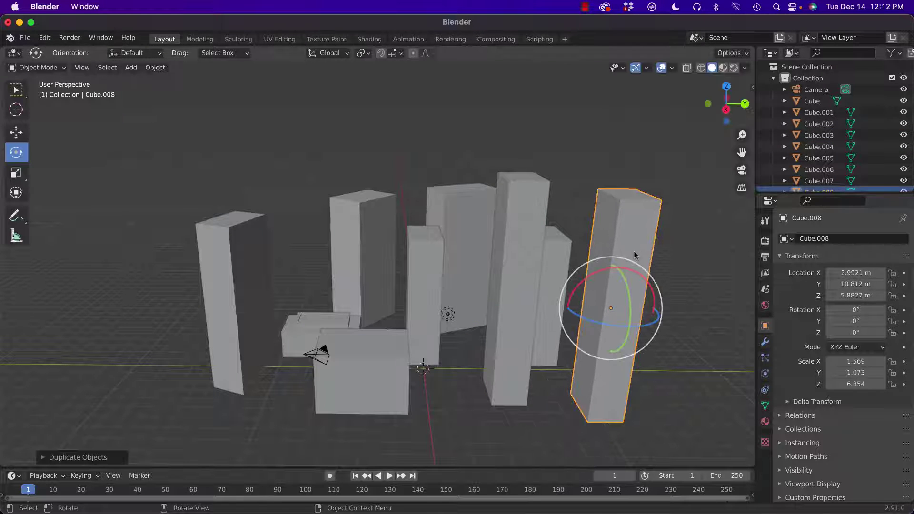
click(20, 174)
drag(657, 309, 695, 311)
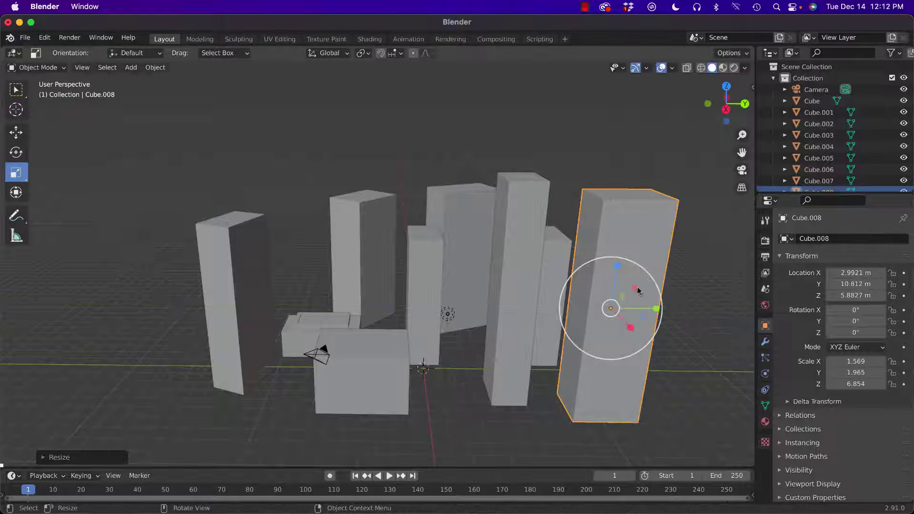
drag(617, 269, 618, 290)
Step: Move the copy, Cube.008, to X 5.2455 m and raise it to Z 5.1711 m
click(15, 134)
middle_drag(618, 290, 493, 287)
middle_drag(371, 337, 500, 301)
scroll(500, 301, down, 2)
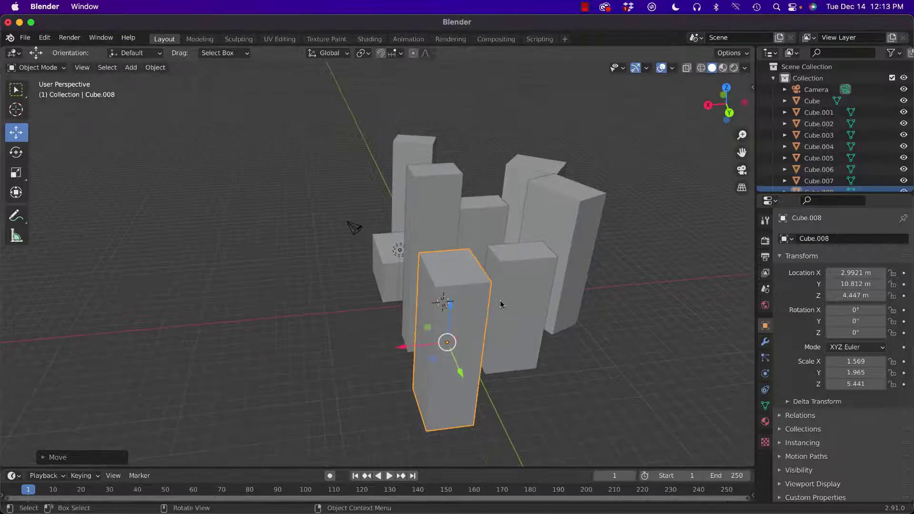
drag(405, 349, 370, 344)
middle_drag(370, 344, 468, 308)
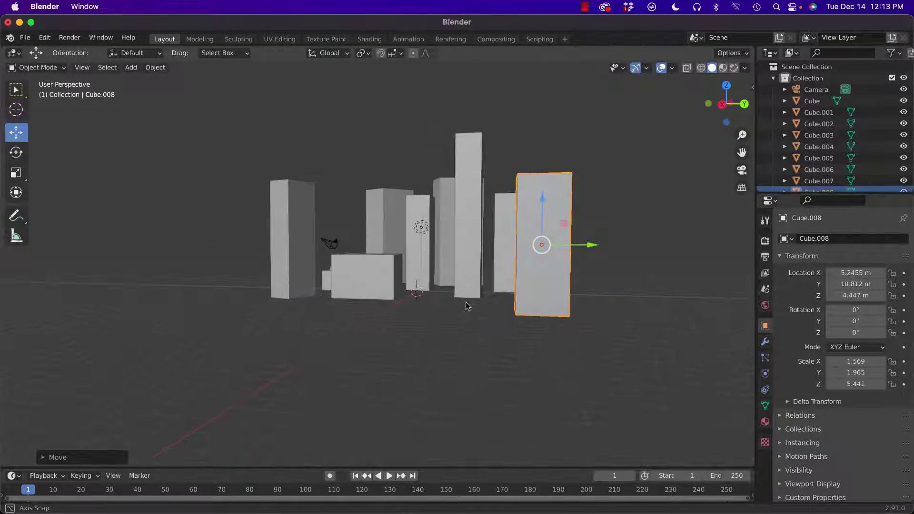
drag(555, 197, 546, 191)
middle_drag(546, 190, 555, 271)
scroll(486, 290, up, 4)
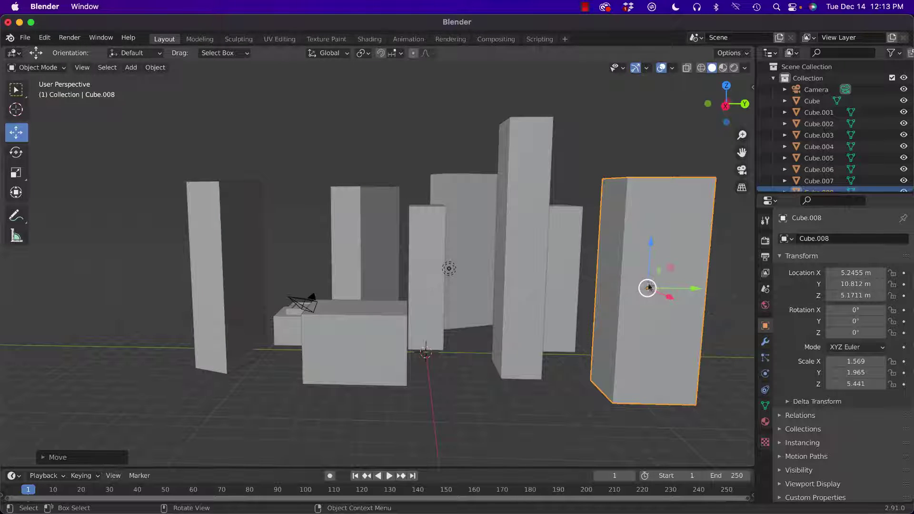
Step: Duplicate Cube.008 to the city's left and shrink its height scale to 4.142
key(shift+d)
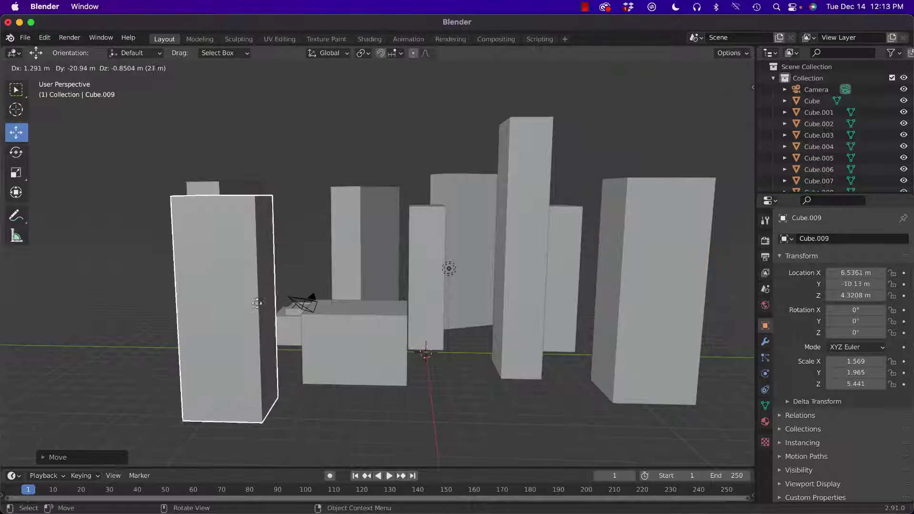
click(288, 305)
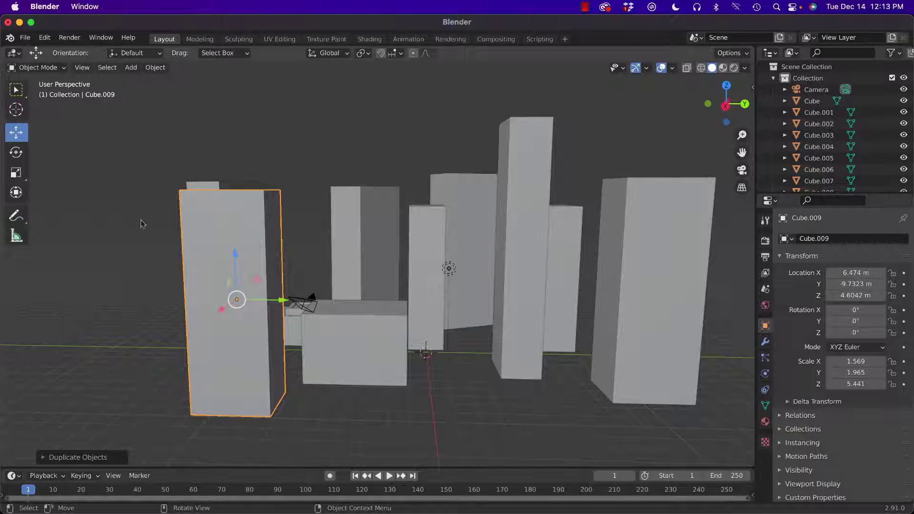
click(8, 176)
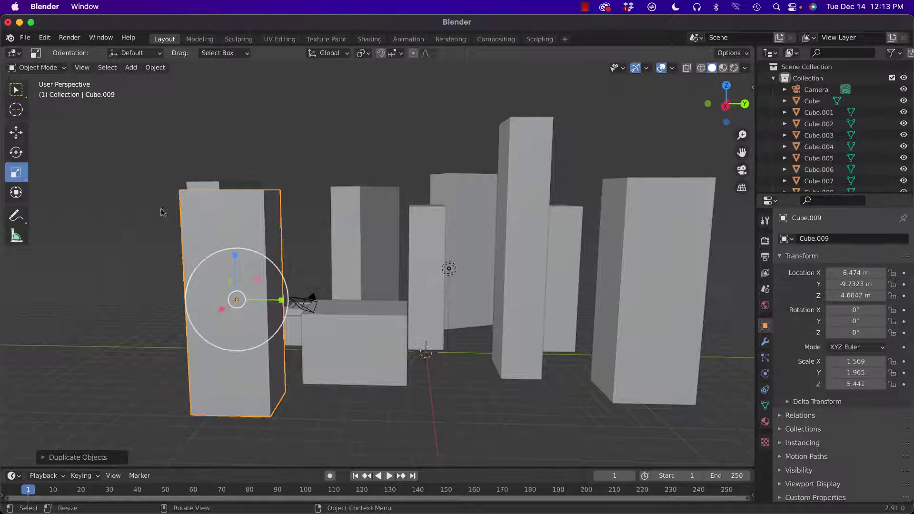
drag(227, 258, 240, 272)
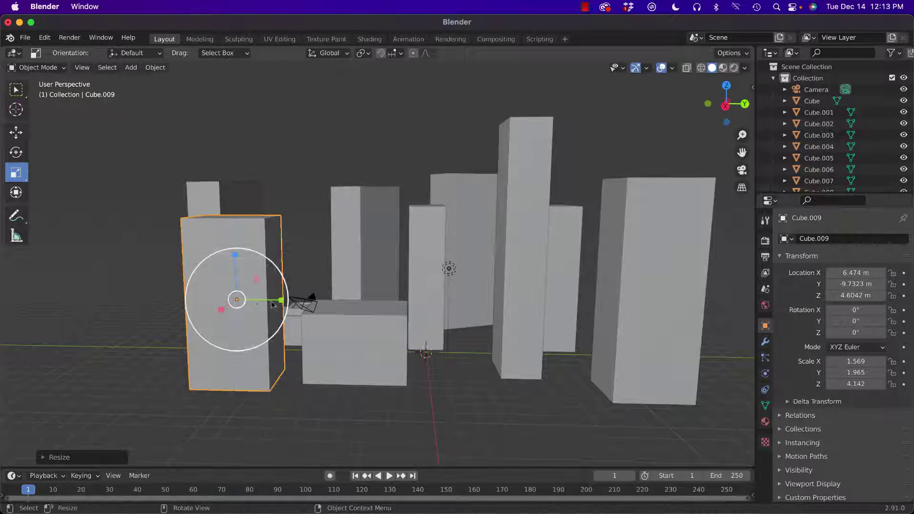
Step: Reposition the shorter copy, Cube.009, vertically to Z 2.7178 m
click(16, 133)
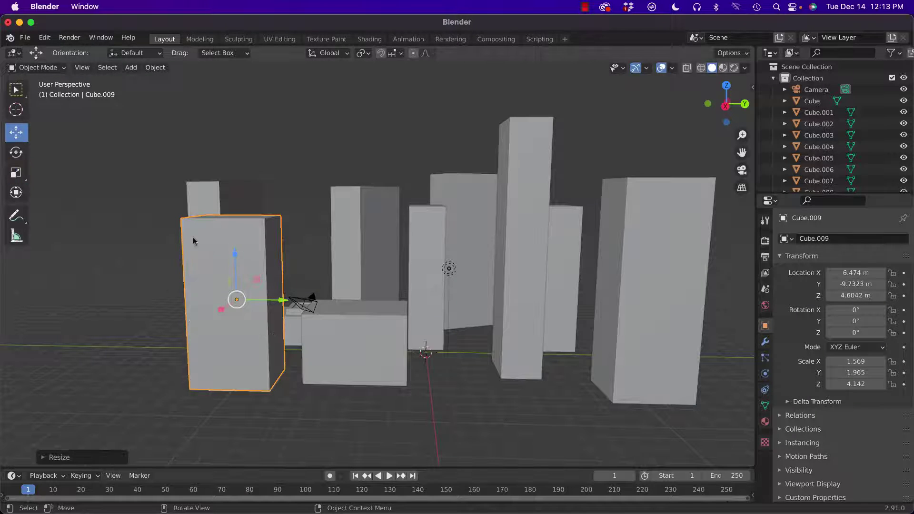
middle_drag(193, 237, 235, 281)
drag(238, 282, 243, 353)
middle_drag(243, 353, 250, 301)
drag(249, 302, 265, 283)
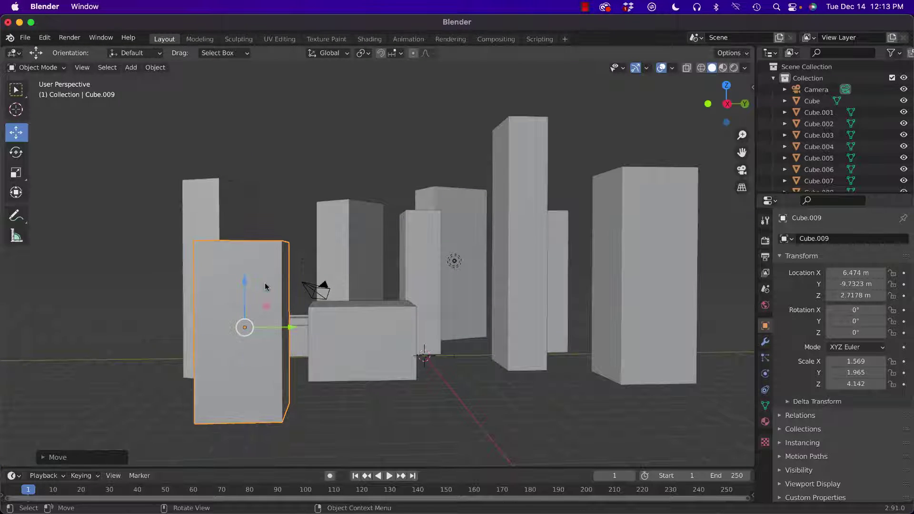
Step: Duplicate the shorter building as Cube.010 and slide it along X
key(shift+d)
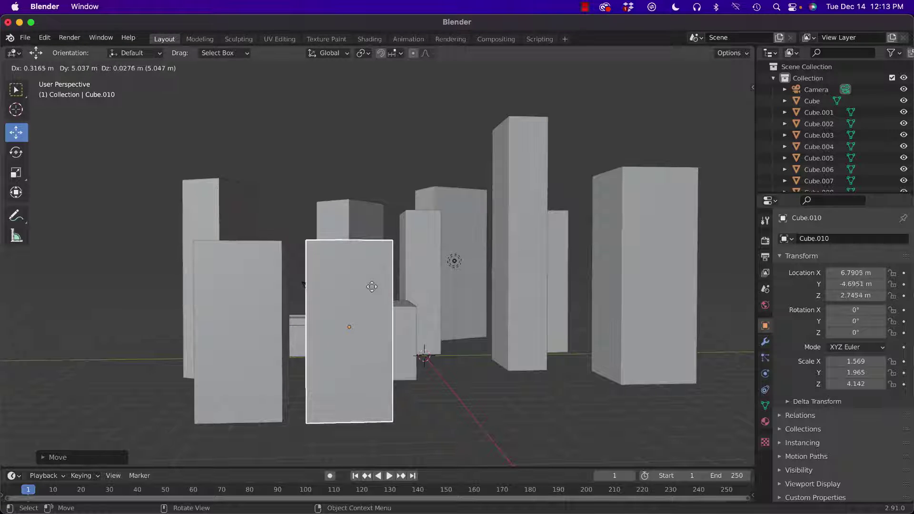
click(372, 291)
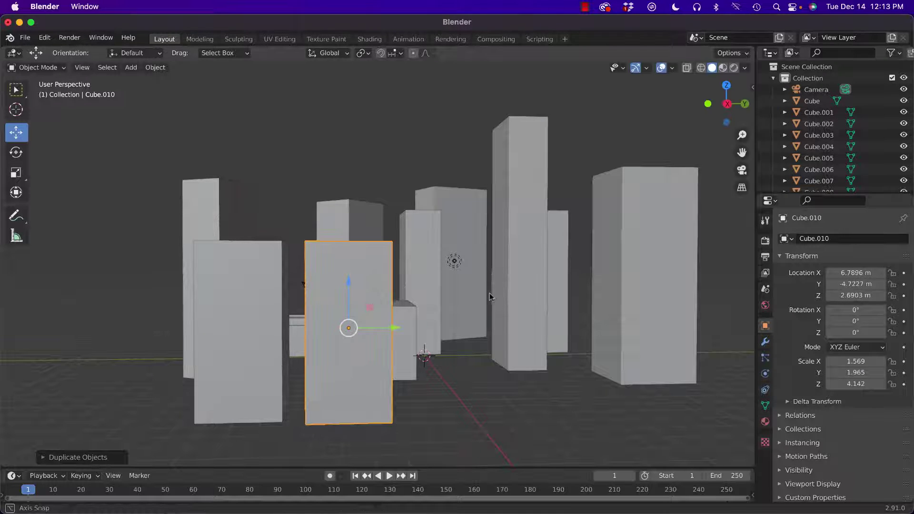
middle_drag(490, 293, 399, 322)
drag(245, 332, 215, 338)
middle_drag(215, 338, 301, 289)
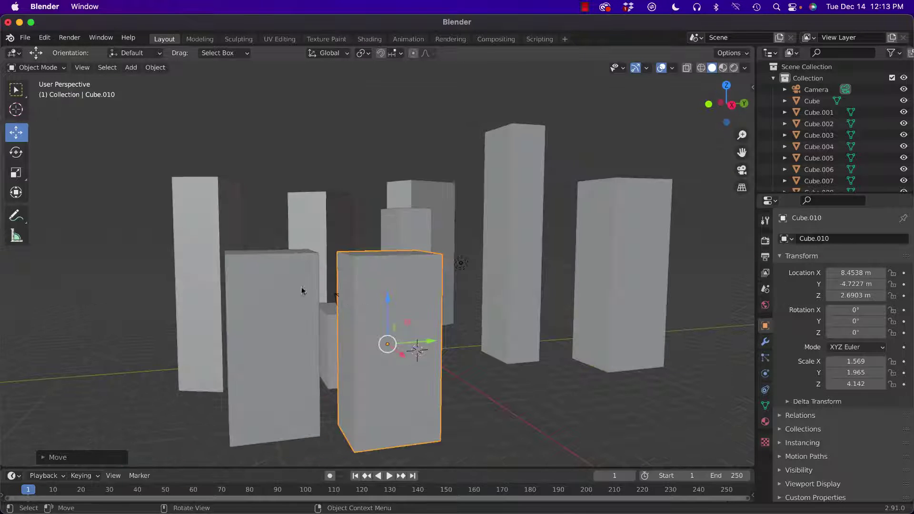
scroll(358, 317, down, 5)
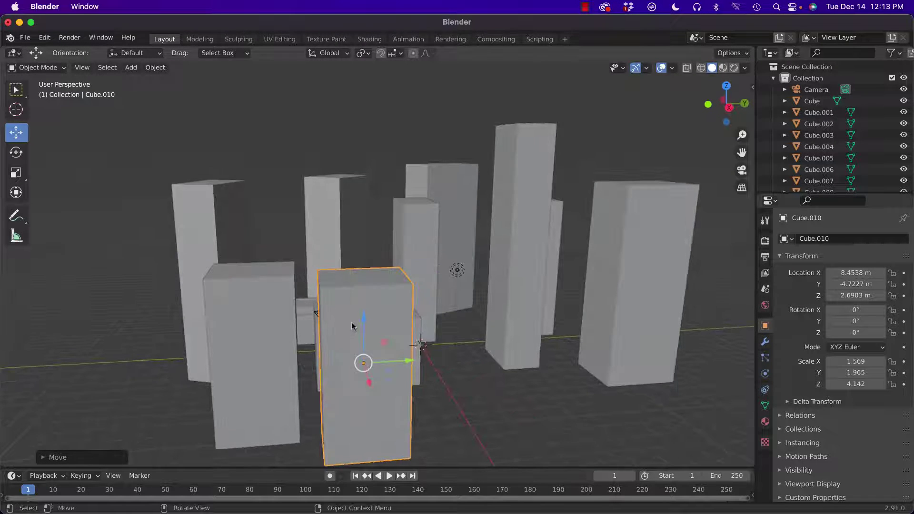
mouse_move(352, 322)
middle_down()
mouse_move(400, 317)
mouse_move(403, 295)
mouse_move(405, 305)
mouse_move(457, 305)
mouse_move(411, 317)
mouse_move(370, 309)
mouse_move(255, 320)
mouse_move(278, 310)
mouse_move(351, 312)
mouse_move(340, 310)
middle_up()
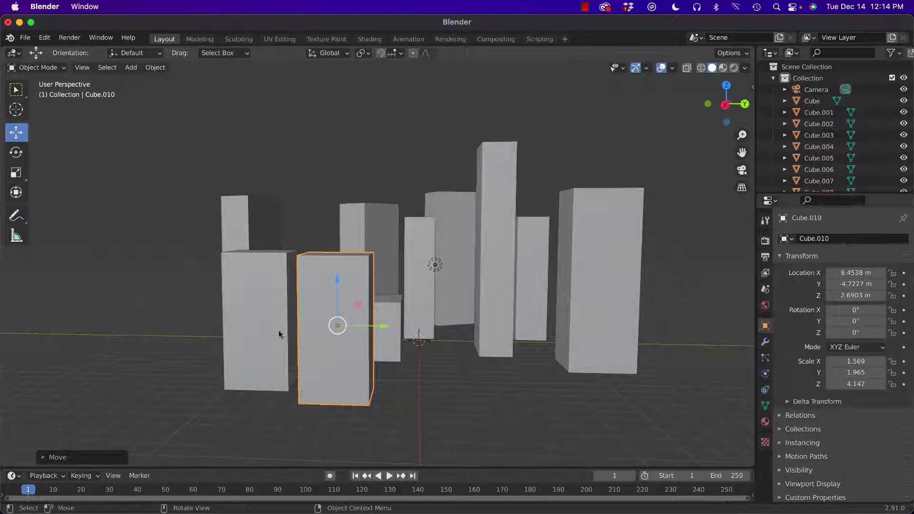
Step: Slide Cube.010 along Y and push it along X to 10.572 m
drag(372, 330, 348, 330)
middle_drag(348, 330, 381, 351)
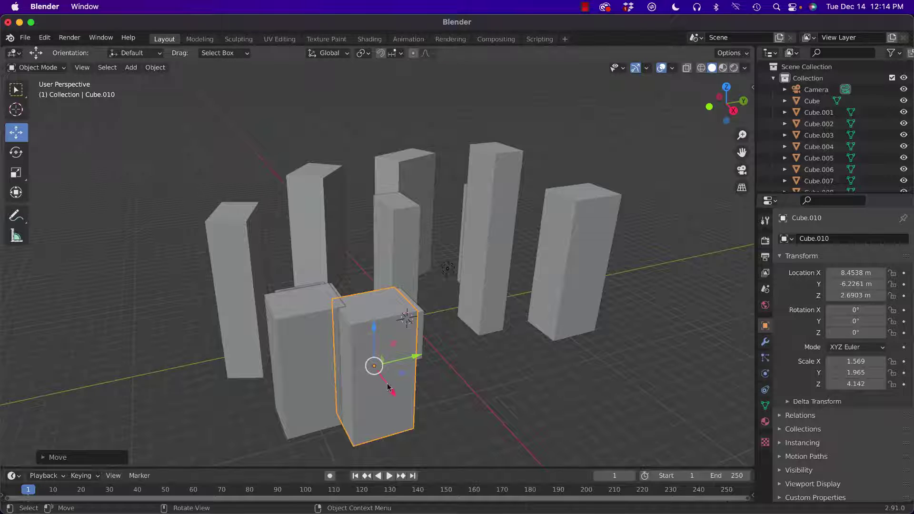
drag(388, 387, 426, 375)
middle_drag(450, 365, 395, 387)
drag(384, 377, 386, 380)
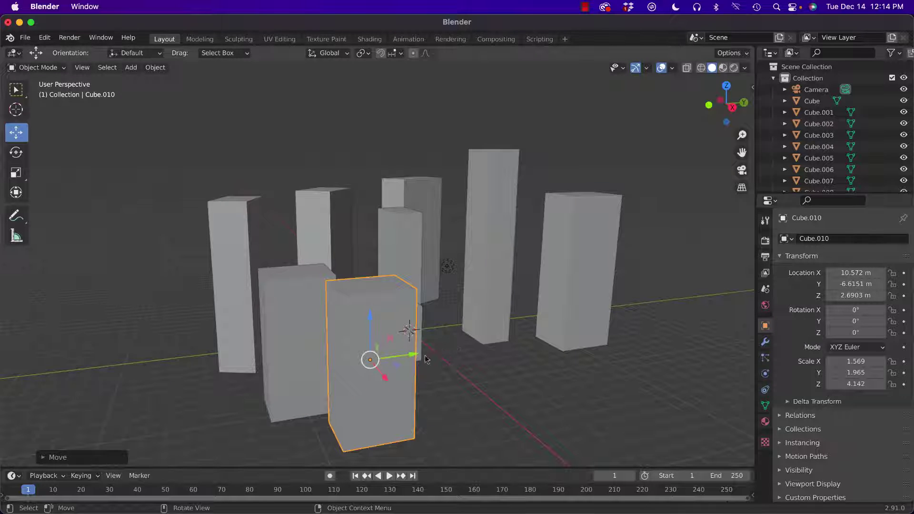
middle_drag(426, 360, 400, 348)
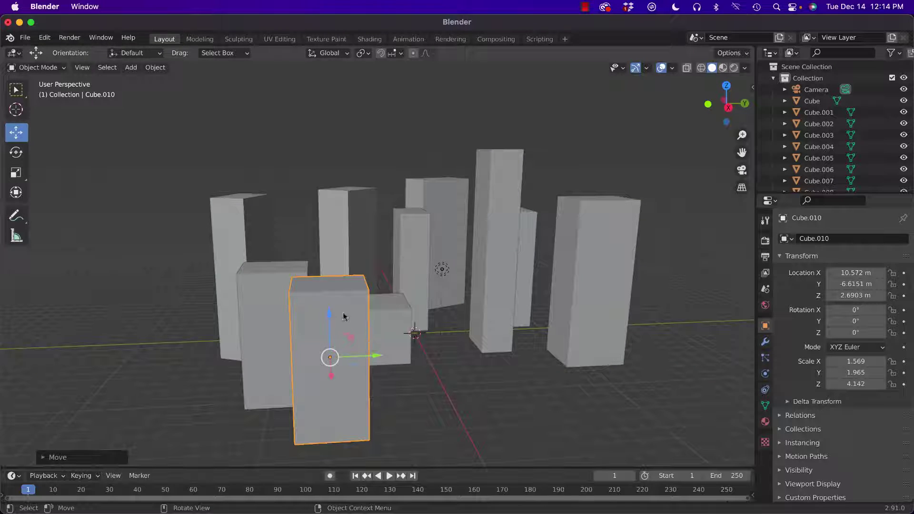
Step: Rotate Cube.010 about Z, and turn Cube.009 to −147°
click(16, 152)
drag(346, 373, 396, 359)
click(262, 334)
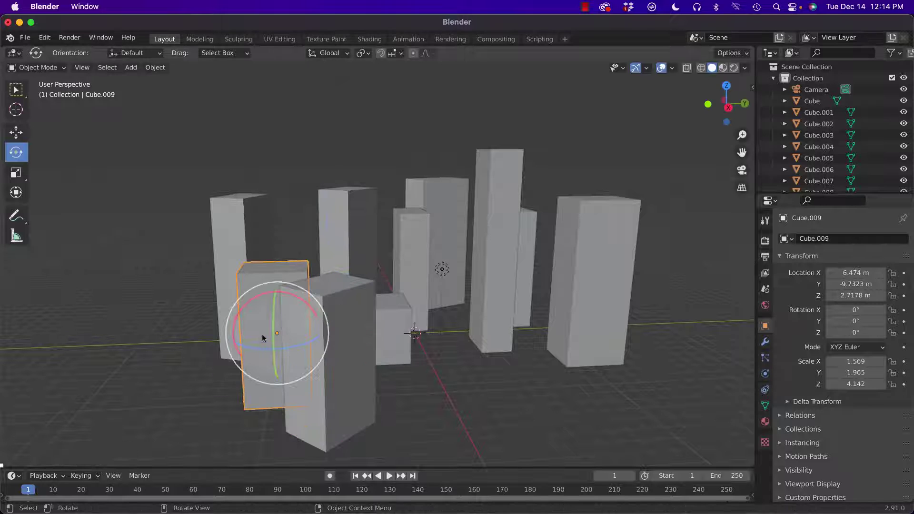
drag(289, 348, 268, 344)
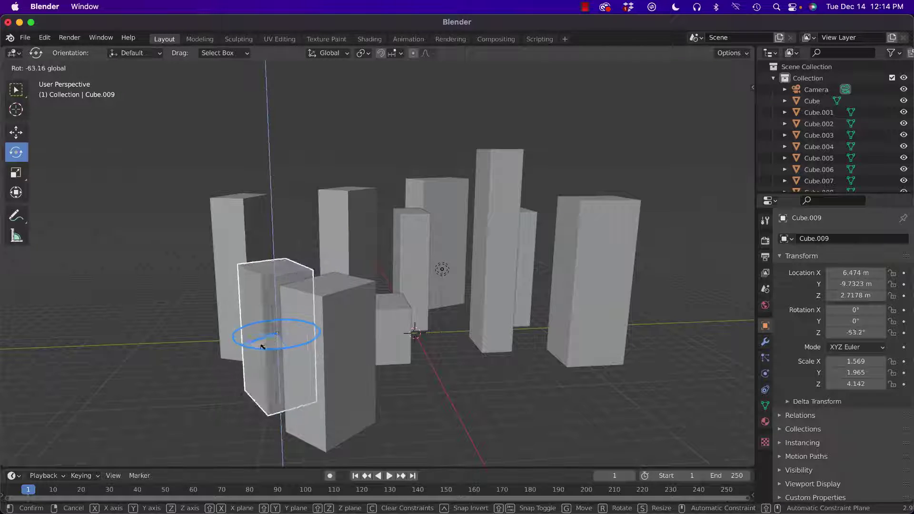
click(134, 267)
middle_drag(163, 345, 199, 348)
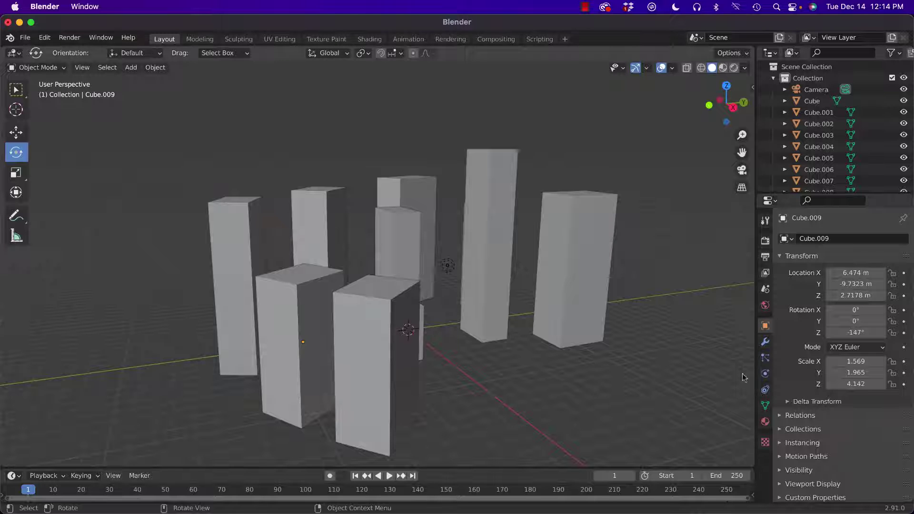
middle_drag(94, 293, 449, 375)
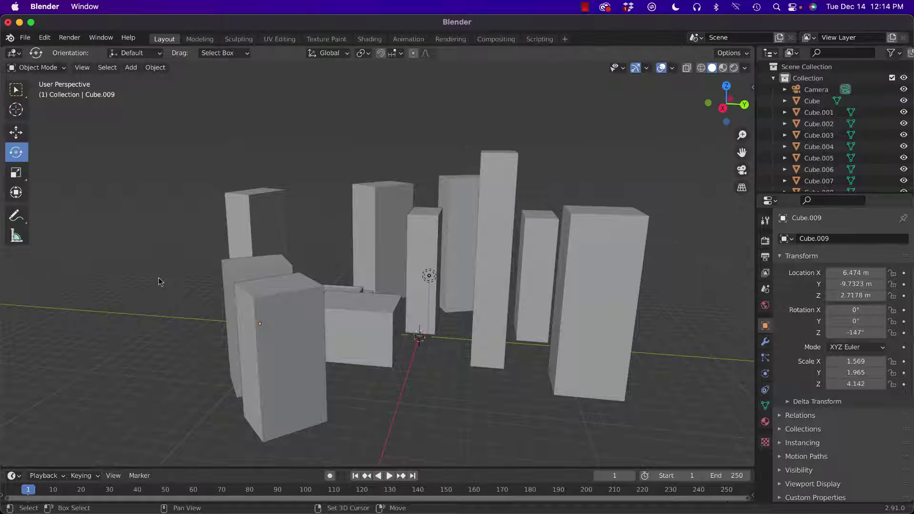
Step: Add a mesh Plane at the origin
key(shift+a)
mouse_move(160, 281)
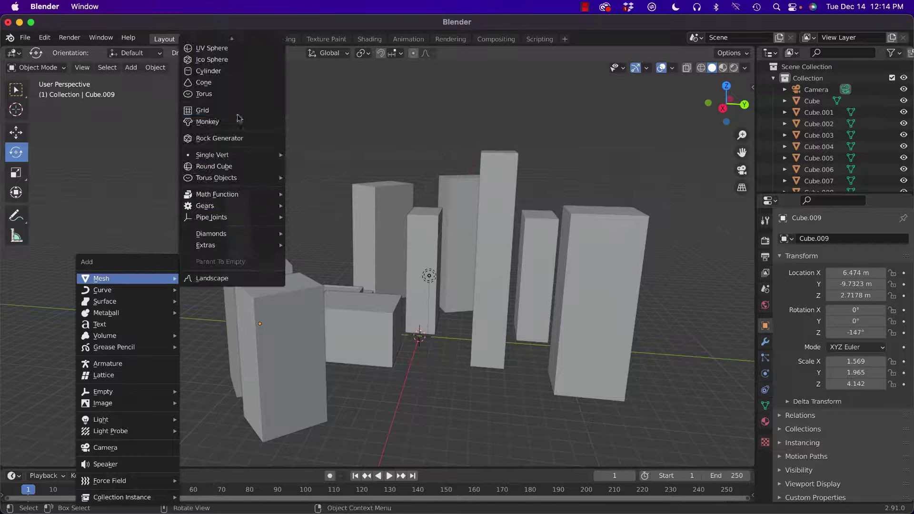
scroll(228, 42, up, 3)
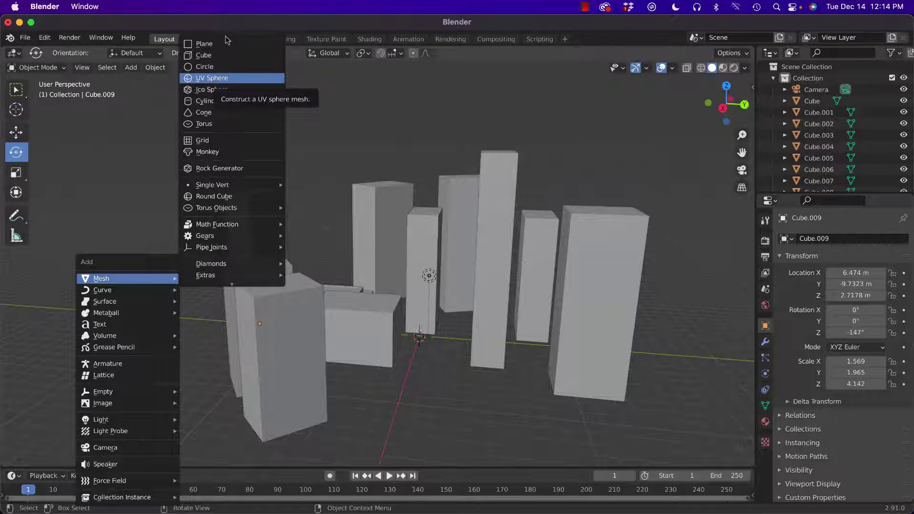
click(228, 43)
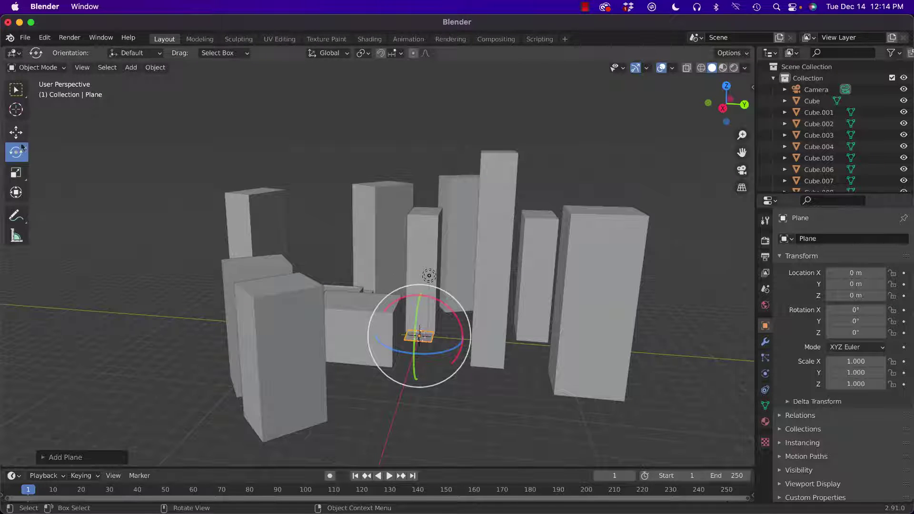
Step: Scale the plane uniformly to 20.424 to form the ground
click(21, 170)
drag(460, 331, 398, 401)
click(15, 133)
middle_drag(219, 295, 334, 312)
Step: In Right Orthographic view, raise Cube.010, Cube.009 and Cube.006 onto the ground plane
key(KP_3)
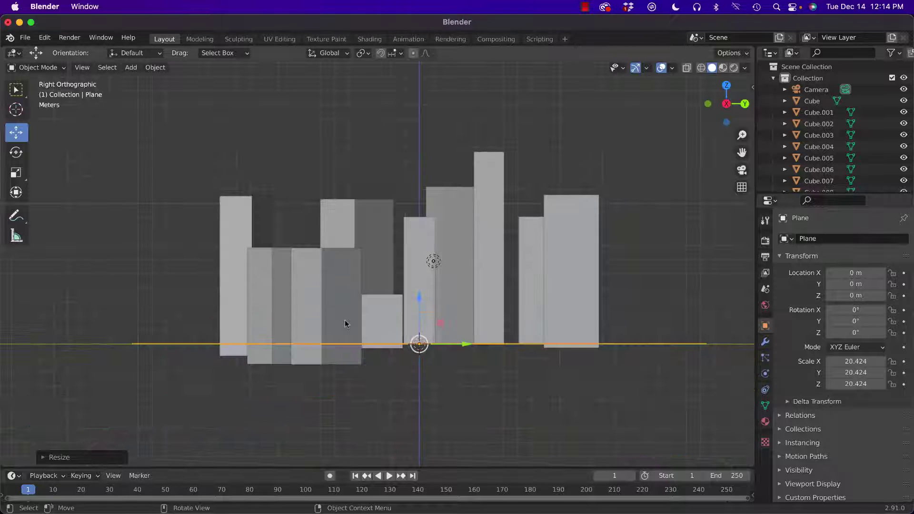
click(335, 303)
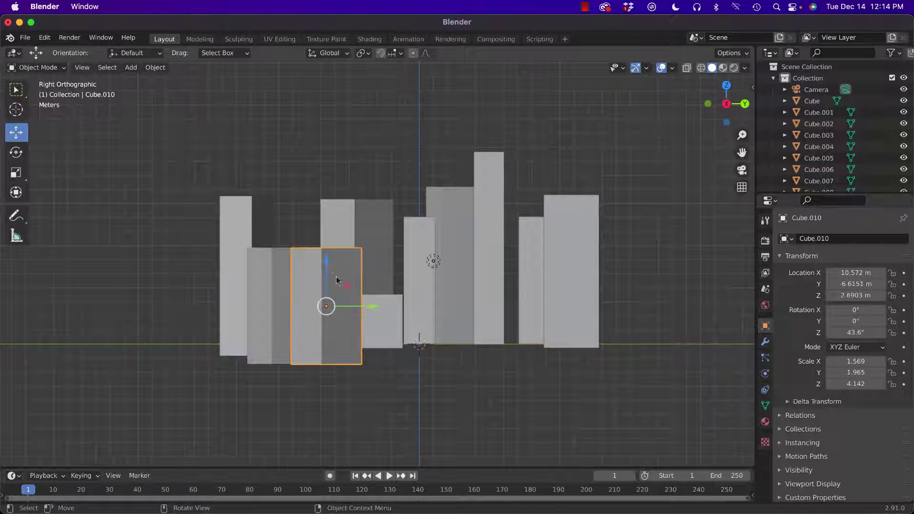
drag(328, 273, 327, 255)
click(287, 283)
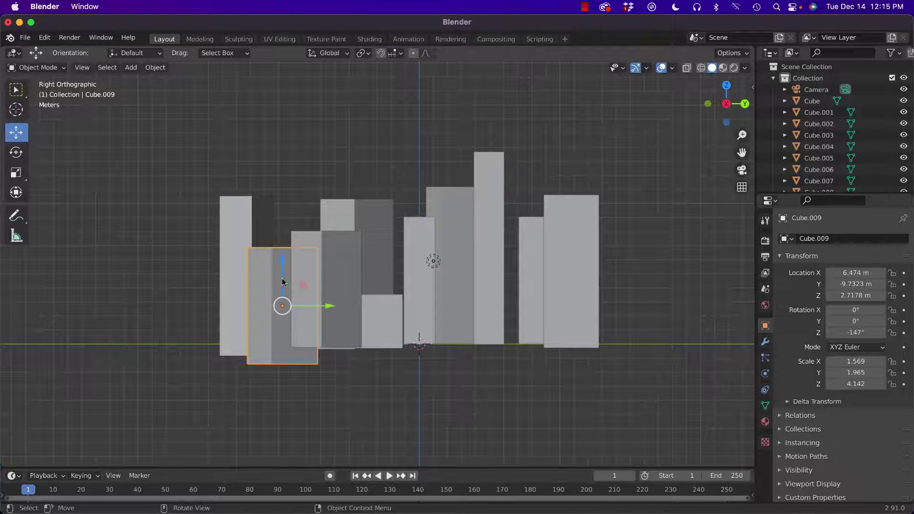
drag(283, 282, 252, 251)
click(238, 272)
click(291, 350)
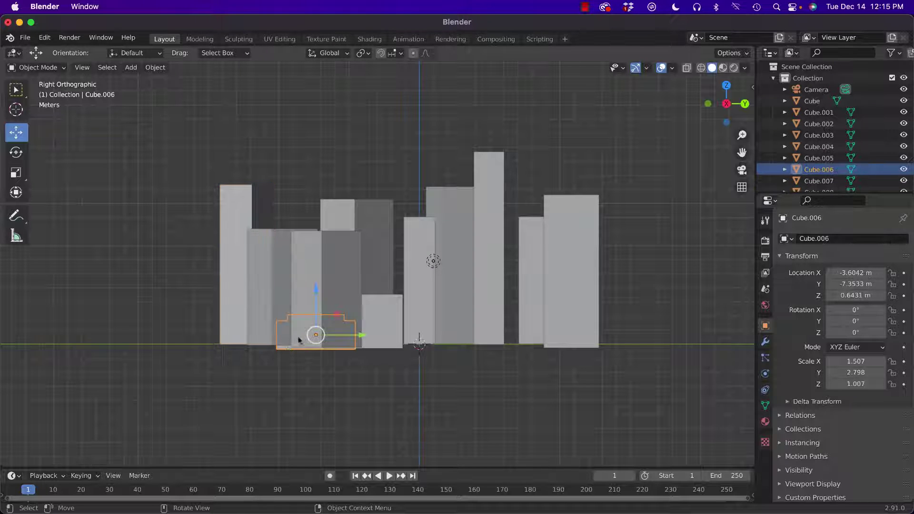
drag(316, 315, 366, 296)
Step: Raise Cube.008 to Z 5.4555 m, undoing the accidental Z 0 edit
click(384, 314)
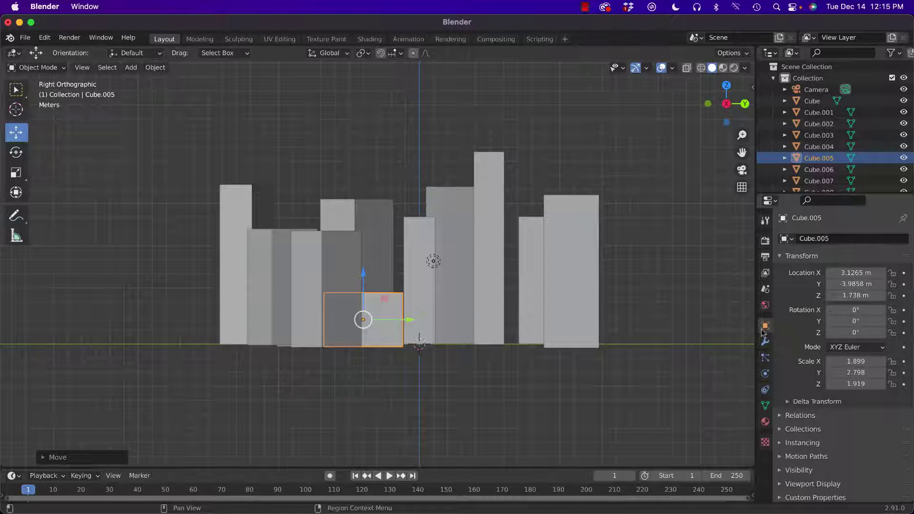
click(588, 298)
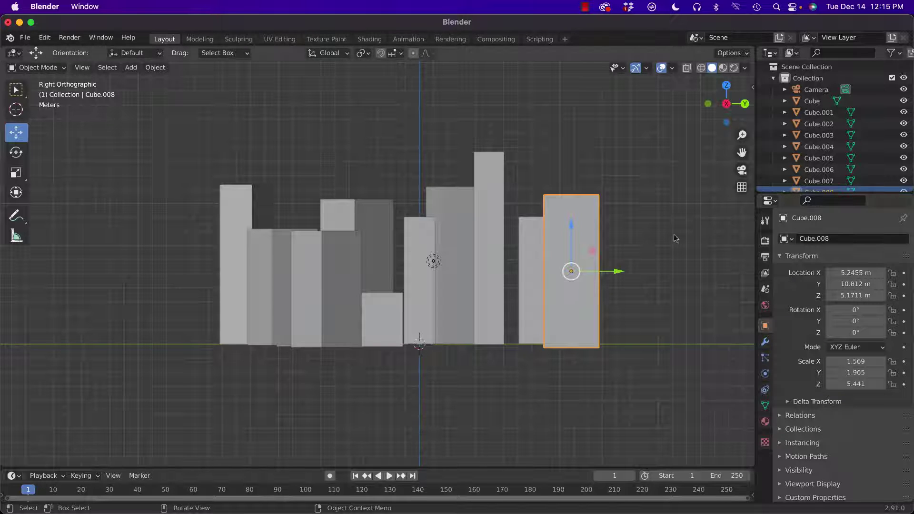
double_click(874, 295)
text(0)
key(Return)
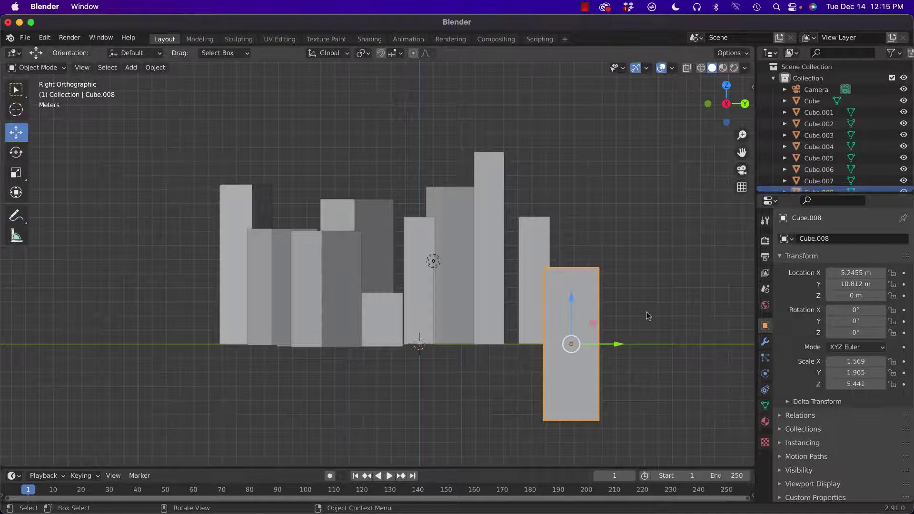
key(super+z)
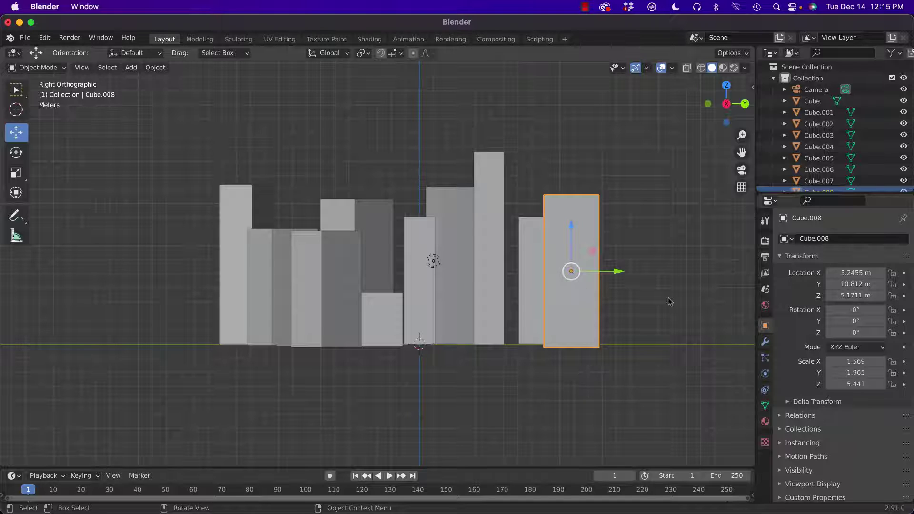
drag(569, 242, 572, 236)
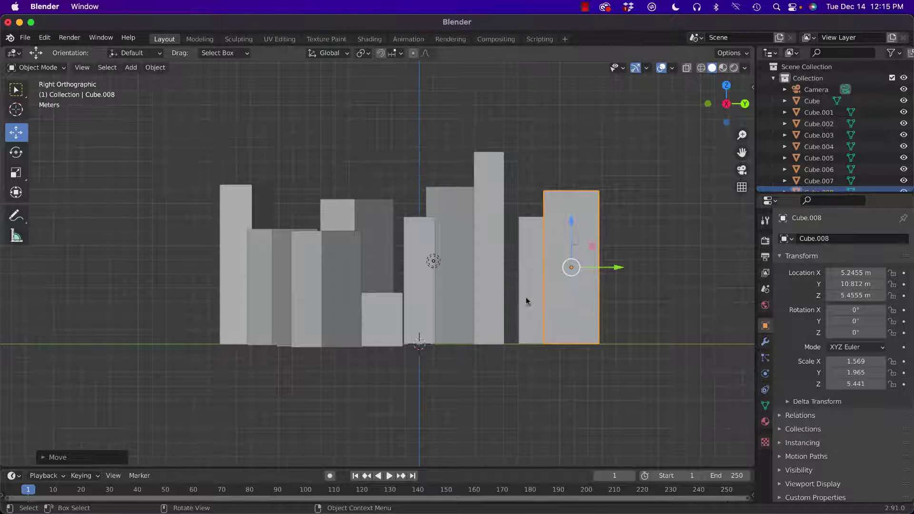
middle_drag(293, 301, 358, 287)
scroll(348, 328, up, 5)
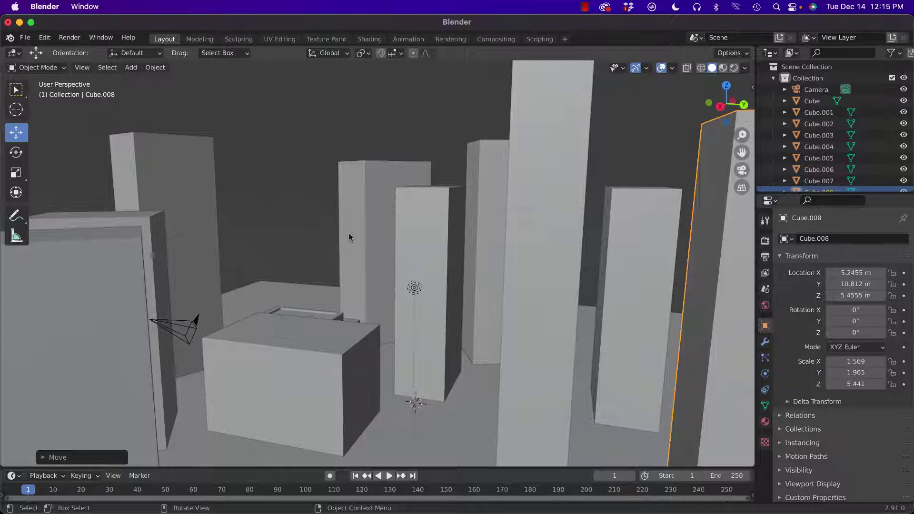
Step: Duplicate the central tall building, the front-left box and another tower
middle_drag(350, 237, 342, 289)
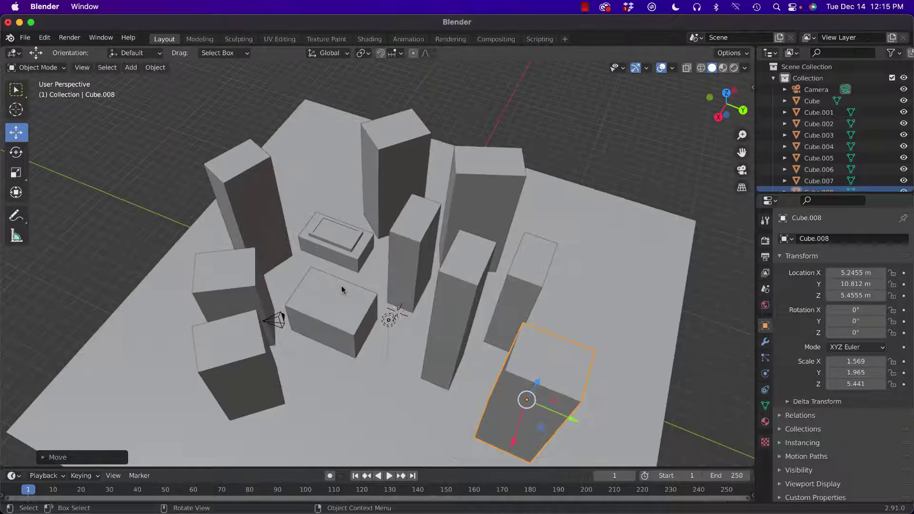
scroll(381, 274, down, 2)
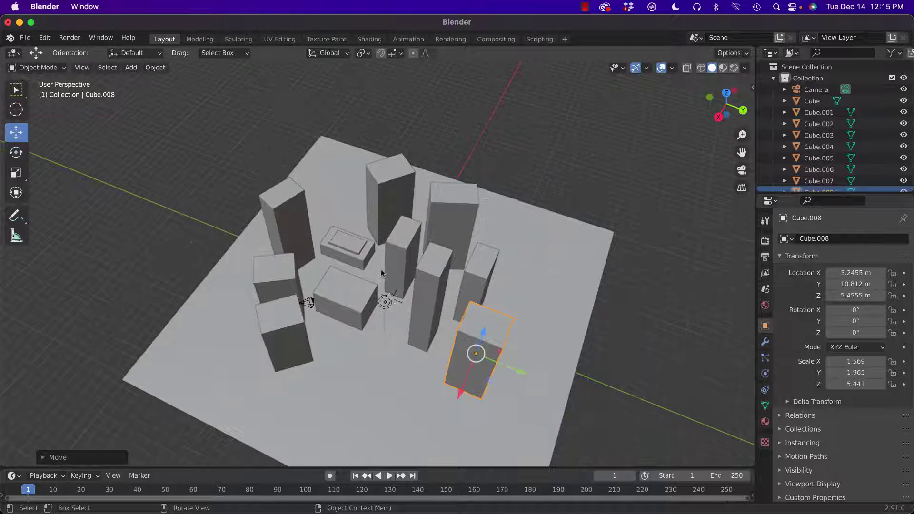
click(405, 243)
key(shift+d)
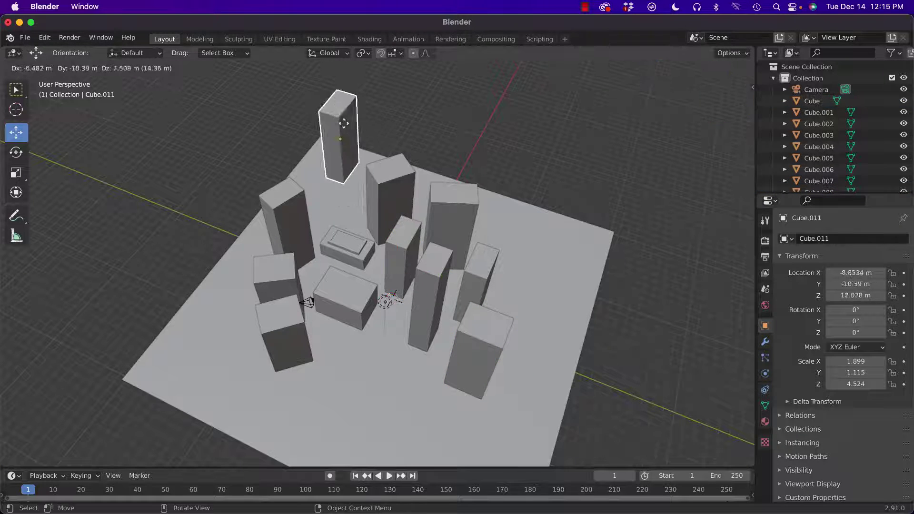
key(Escape)
click(461, 206)
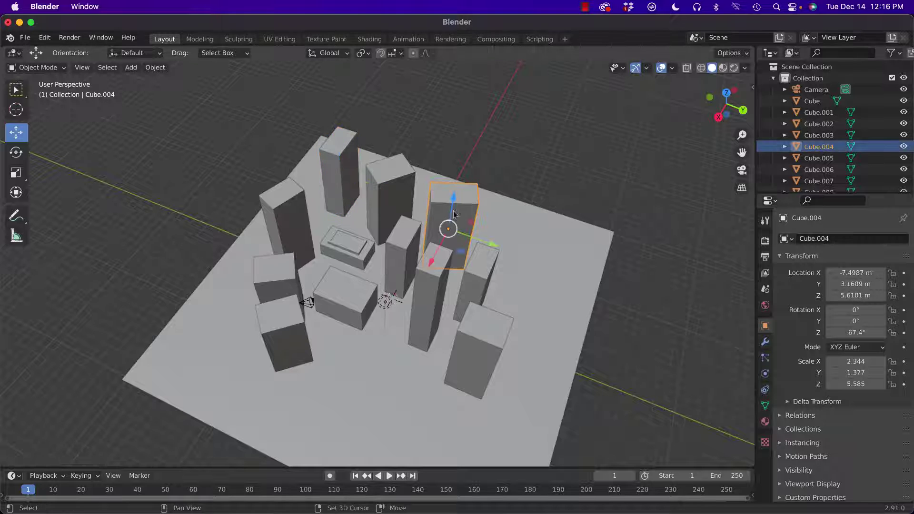
click(293, 315)
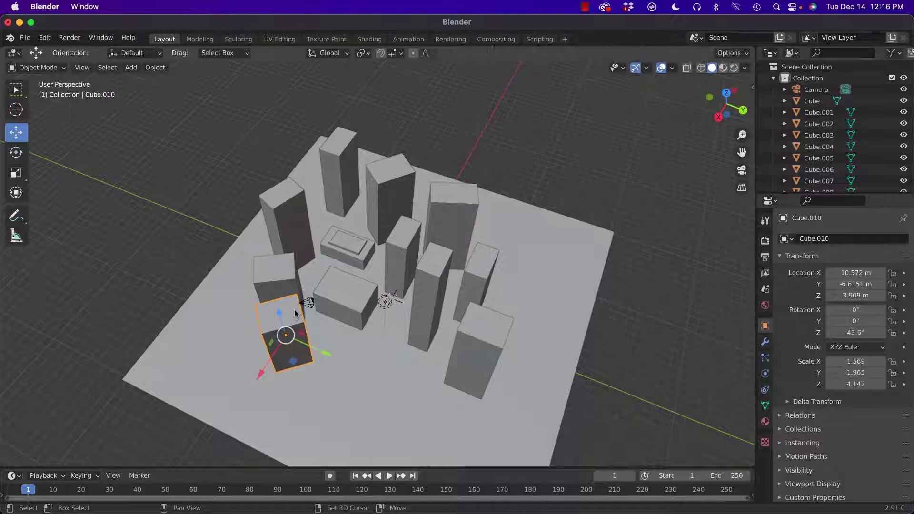
key(shift+d)
click(461, 122)
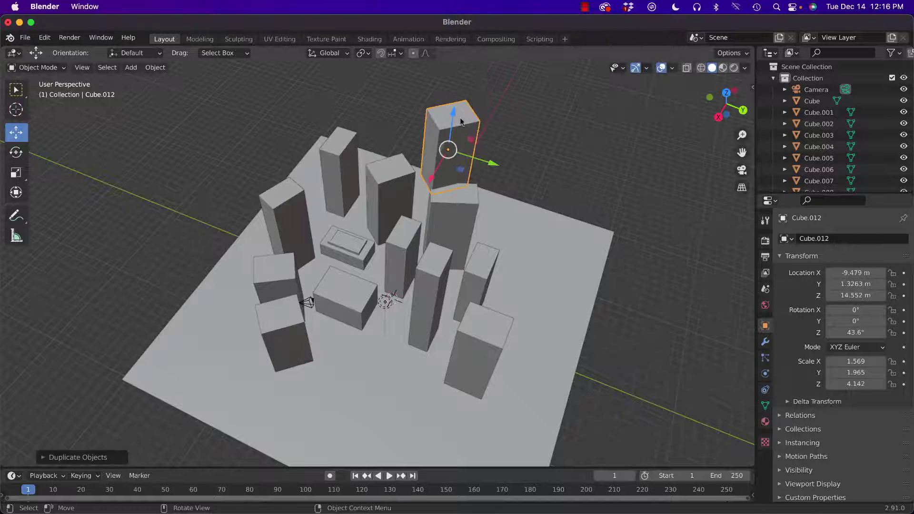
click(481, 261)
key(shift+d)
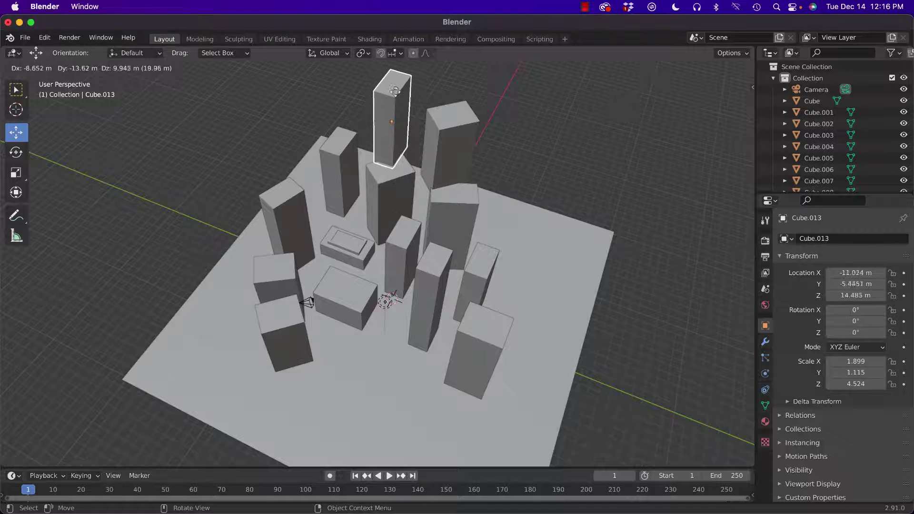
click(397, 95)
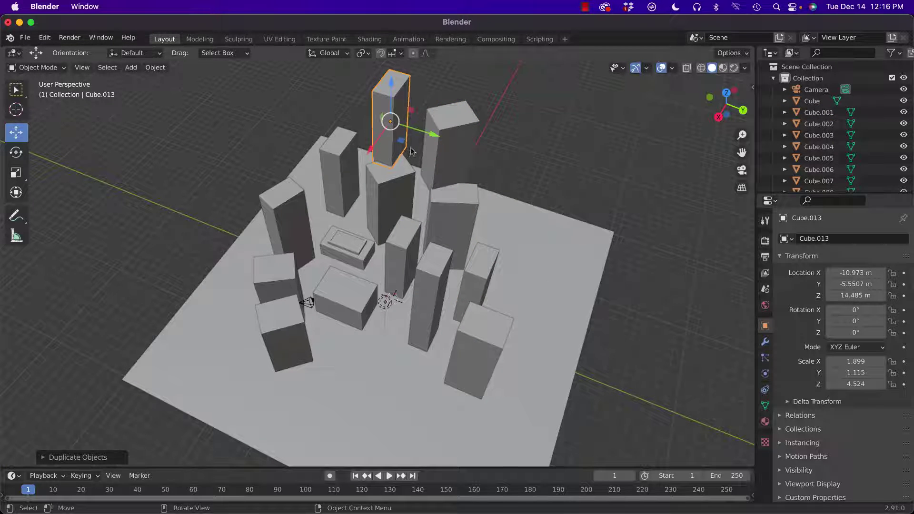
Step: In Right Orthographic view, lower the copies onto the ground, Cube.012 to Z 4.1389 m
middle_drag(413, 151, 699, 181)
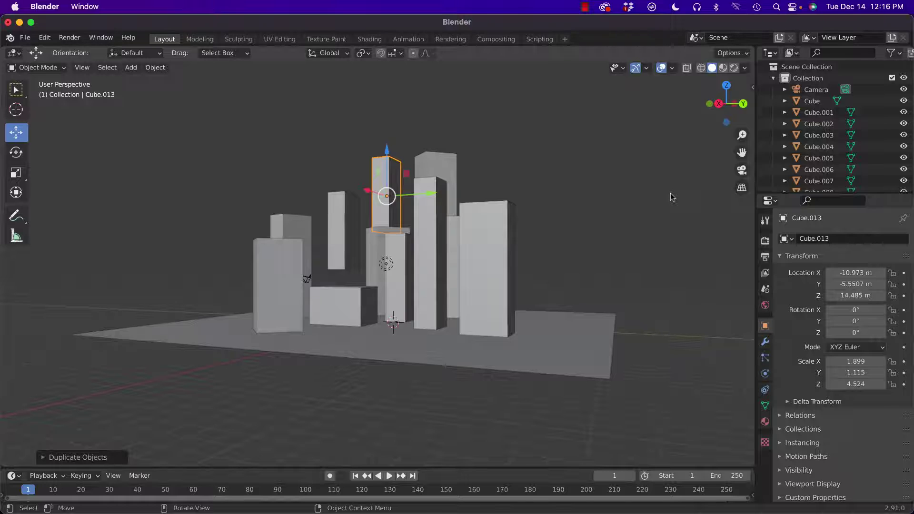
key(KP_3)
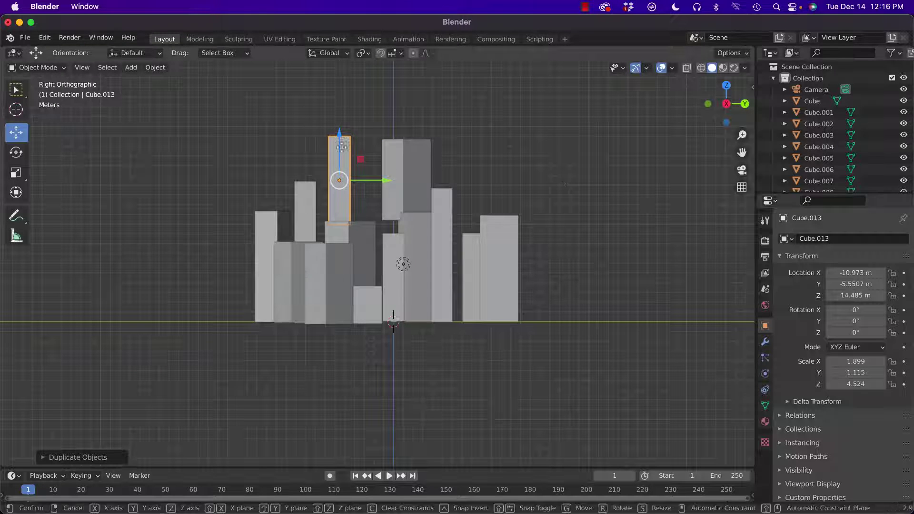
key(g)
key(z)
click(345, 240)
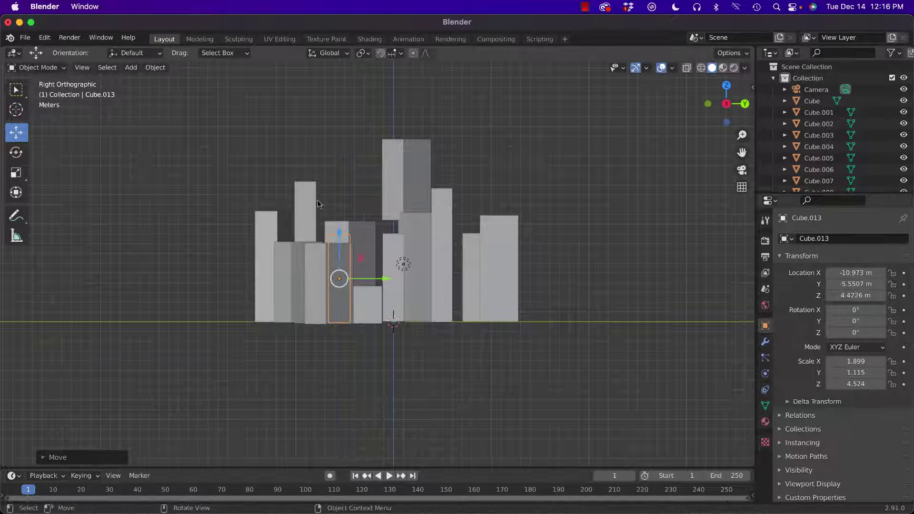
click(316, 208)
drag(304, 198, 306, 252)
click(405, 160)
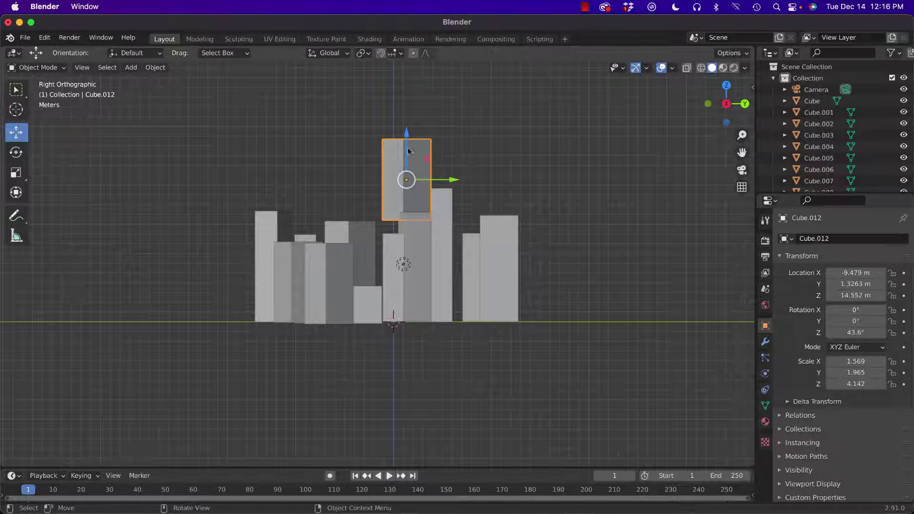
drag(408, 151, 409, 249)
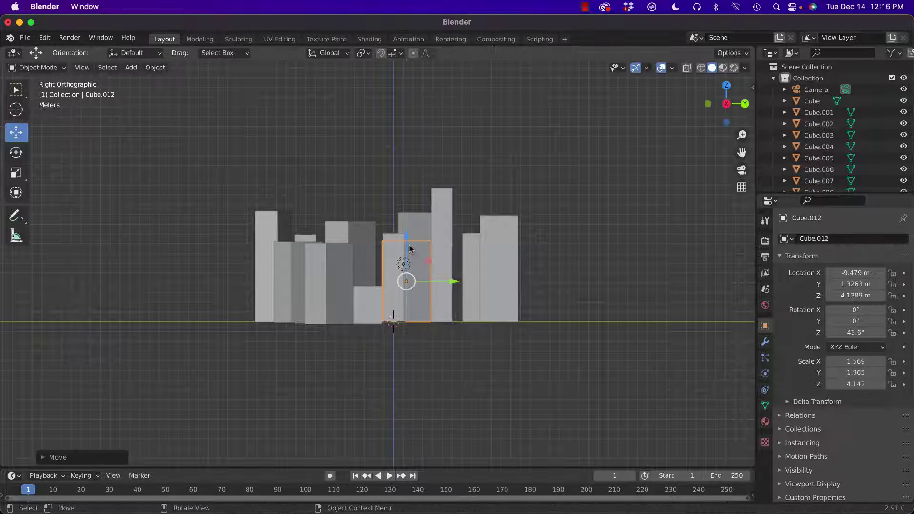
middle_drag(645, 188, 426, 206)
Step: Slide the tall building behind the low stepped building back along X
scroll(425, 206, up, 5)
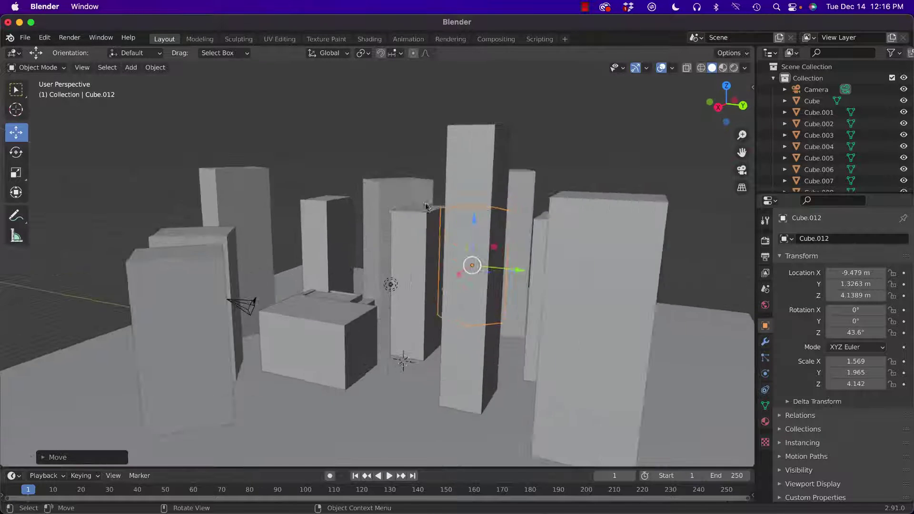
scroll(426, 206, down, 3)
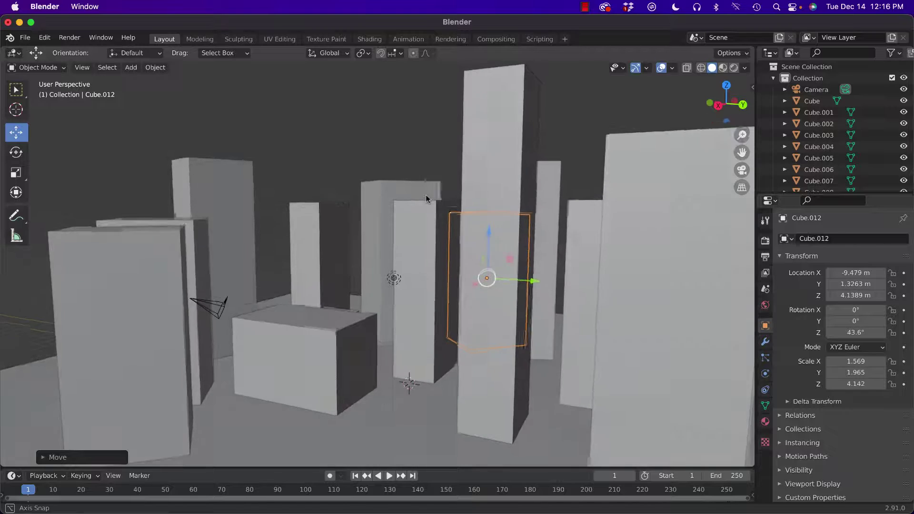
click(345, 172)
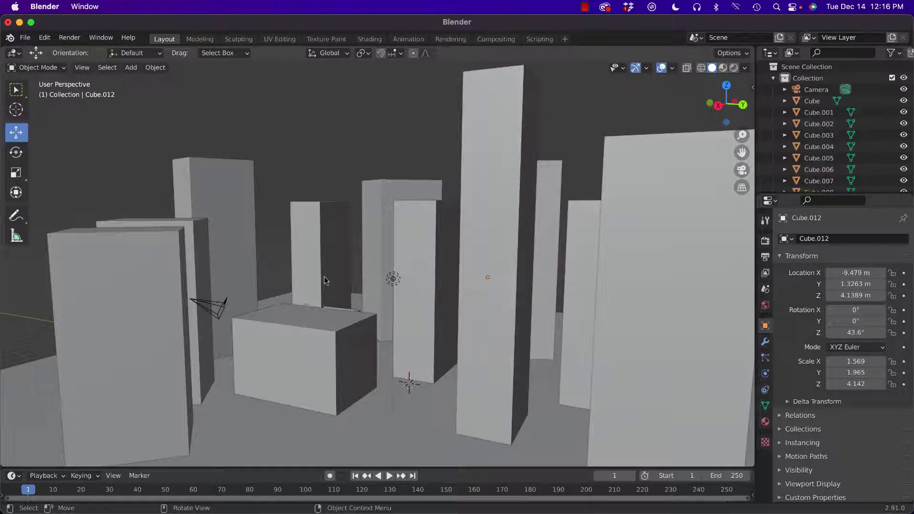
middle_drag(325, 280, 324, 323)
click(319, 225)
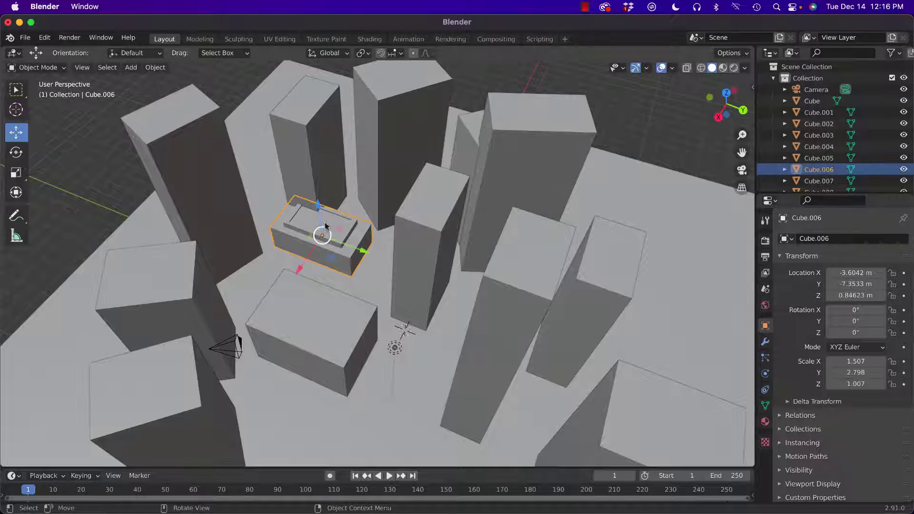
click(325, 193)
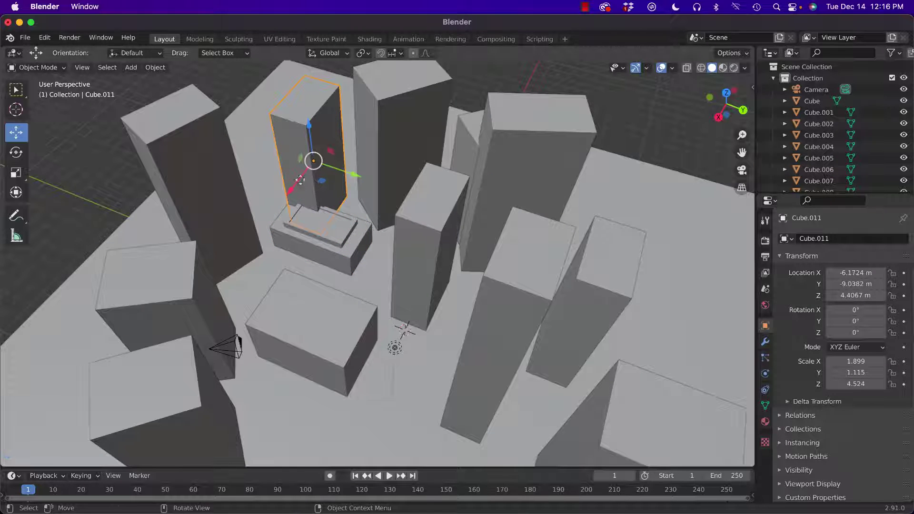
drag(301, 180, 315, 161)
Step: Shift the low stepped building along X and Y toward the city centre
click(318, 230)
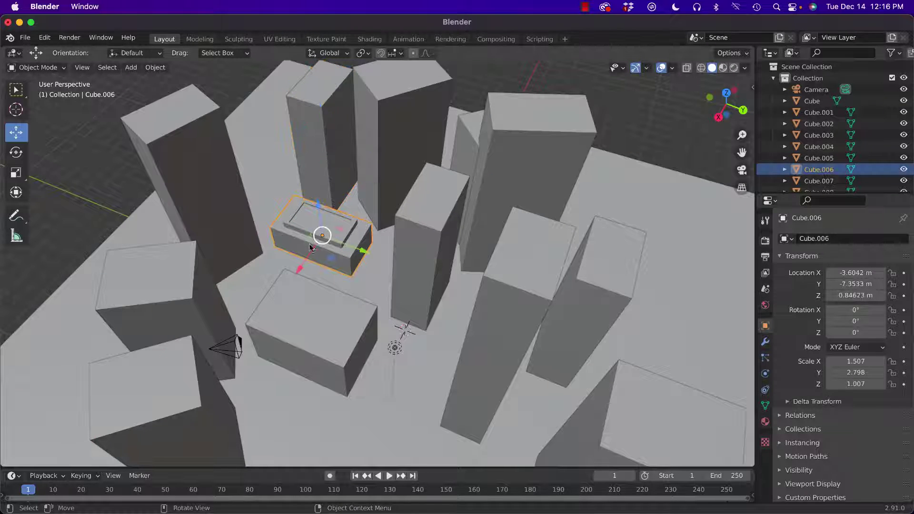
drag(300, 268, 381, 265)
click(326, 299)
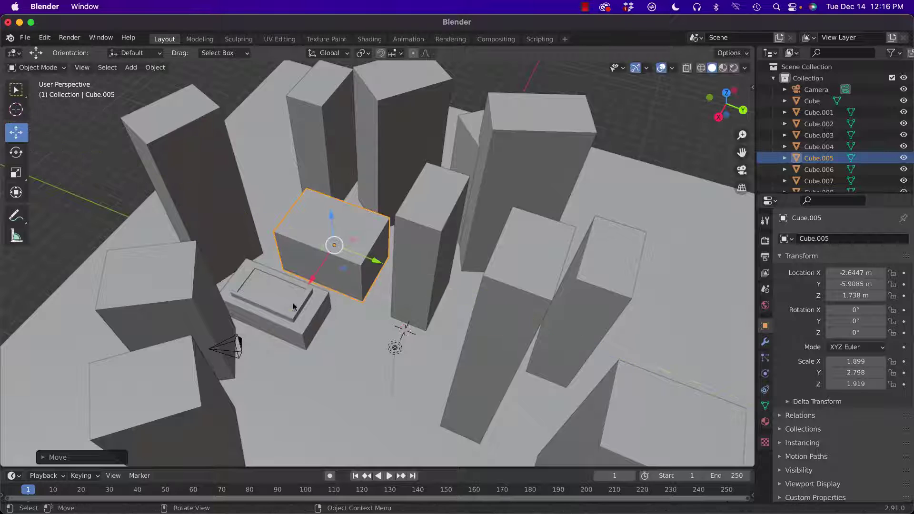
click(293, 306)
drag(310, 323, 345, 345)
middle_drag(345, 346, 342, 277)
Step: Stretch Cube.002 to about twice its height and shift it slightly along Y
click(333, 105)
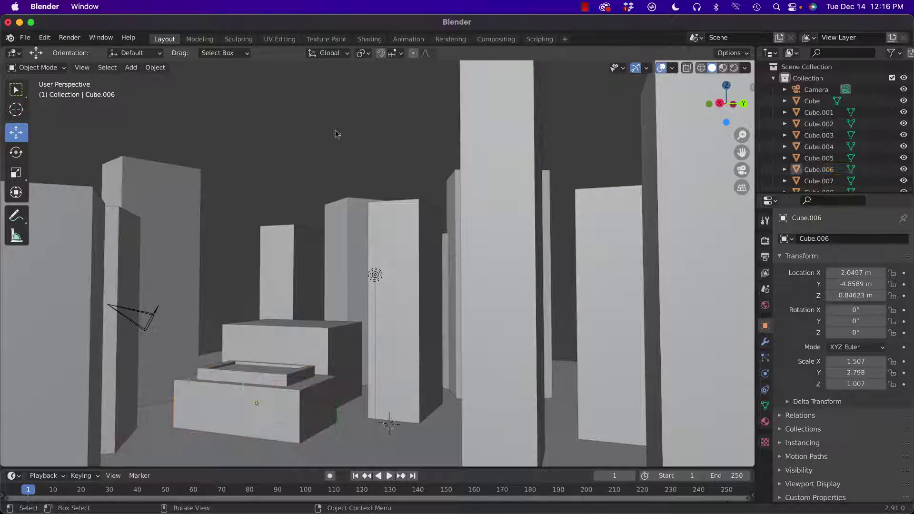
middle_drag(349, 227, 347, 218)
click(193, 207)
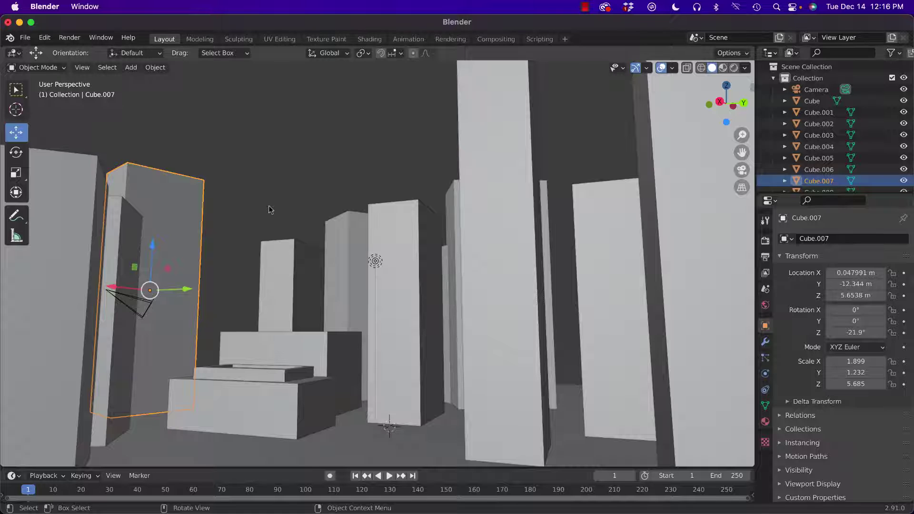
mouse_move(279, 206)
middle_down()
mouse_move(280, 195)
mouse_move(275, 210)
mouse_move(265, 197)
middle_up()
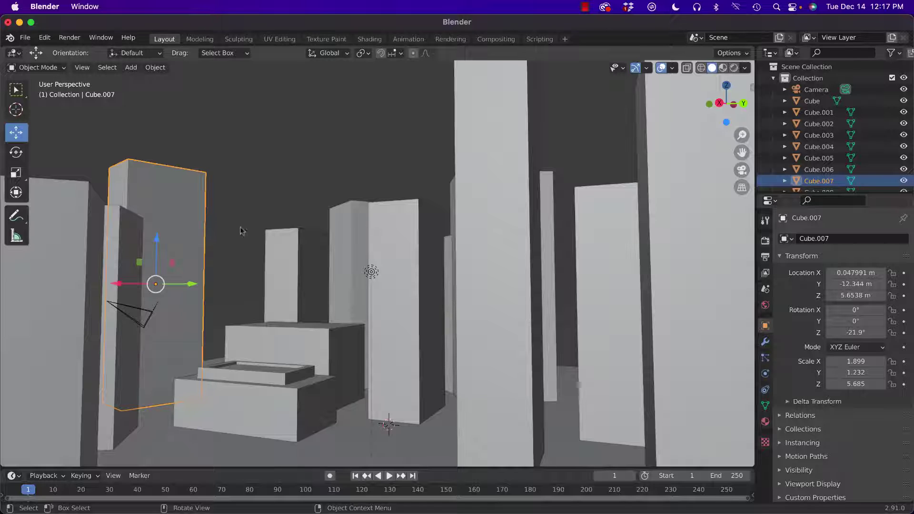
click(342, 220)
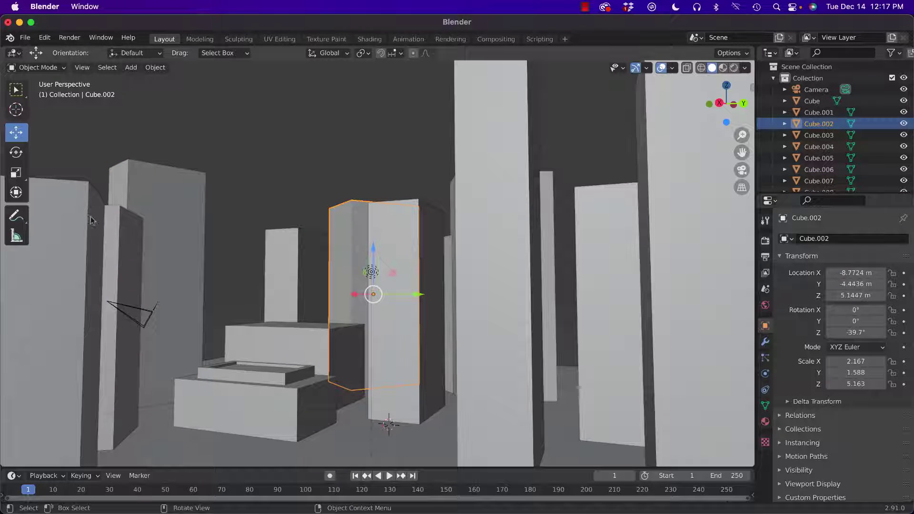
click(16, 172)
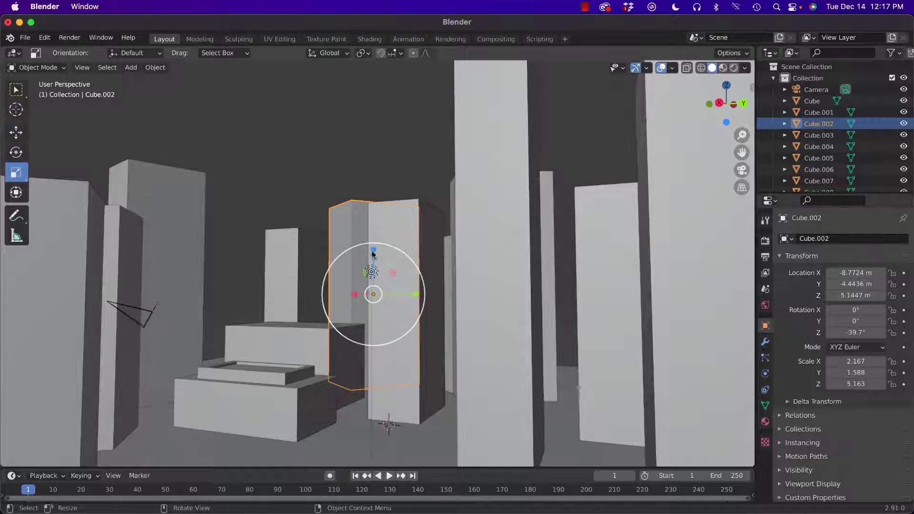
drag(374, 249, 386, 208)
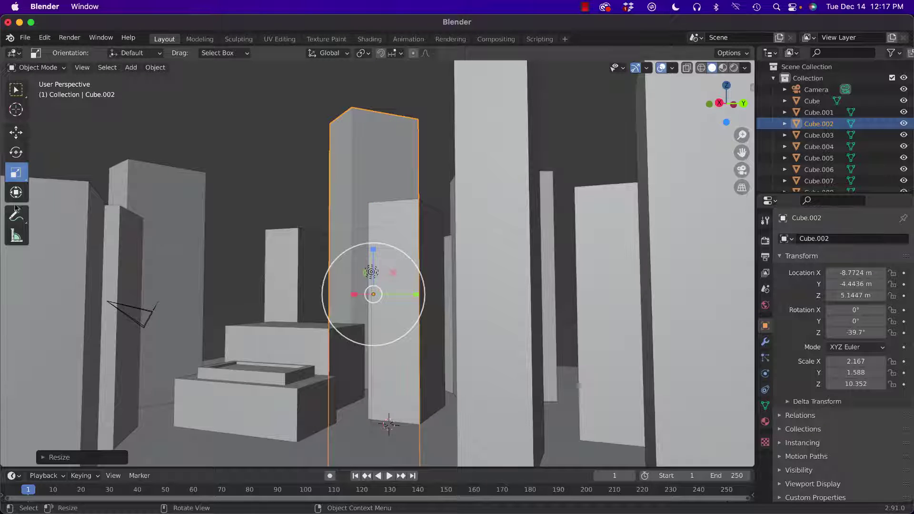
click(16, 132)
drag(408, 297, 361, 269)
Step: Shift the small block Cube.011 on the stepped building along X and Y
click(300, 273)
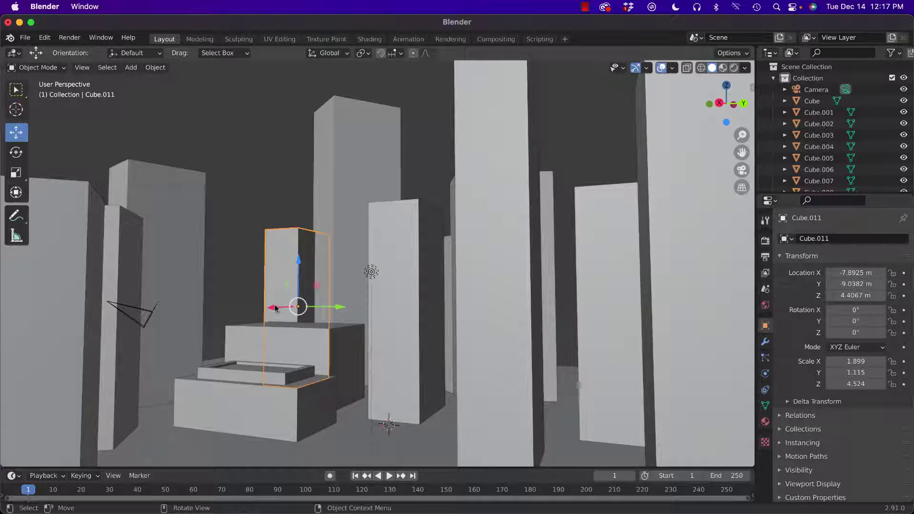
drag(275, 308, 260, 309)
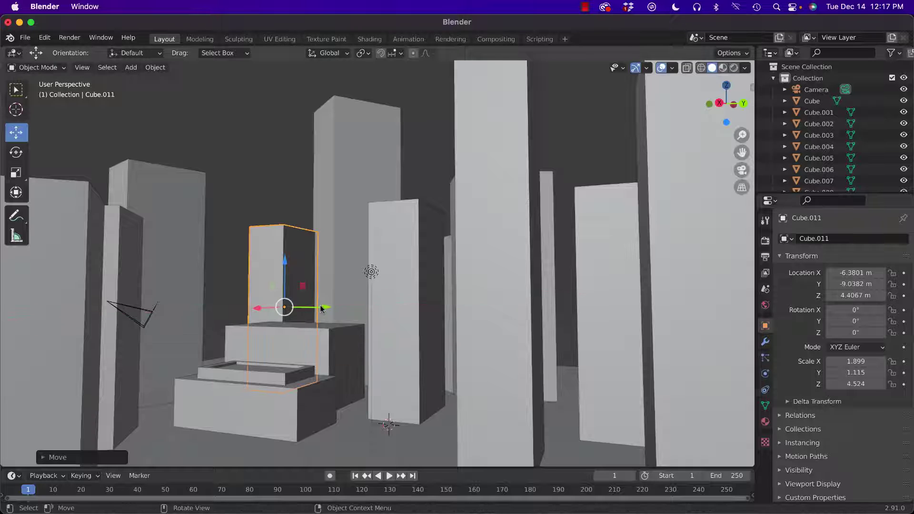
drag(320, 308, 304, 270)
click(16, 172)
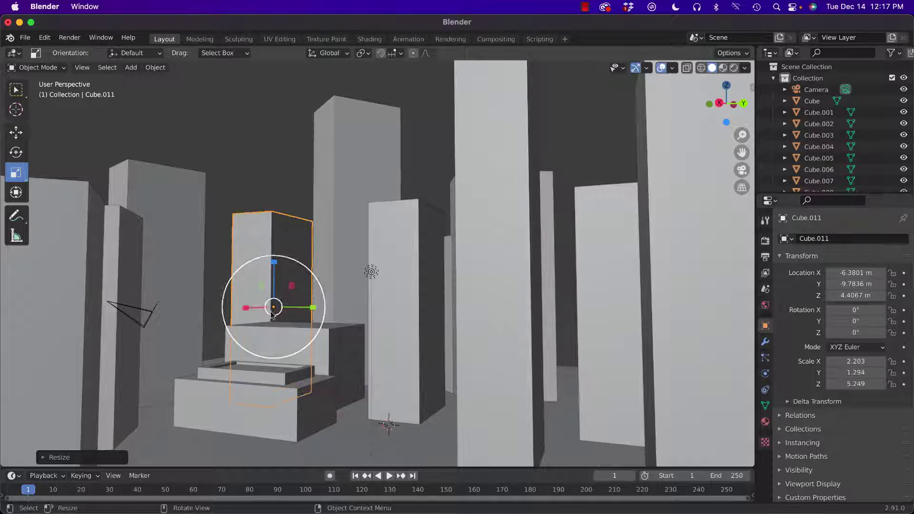
click(16, 132)
Step: Scale Cube.007 up to 2.239 × 1.453 × 6.703, shift it along Y, and raise it to Z 5.9322 m
click(180, 230)
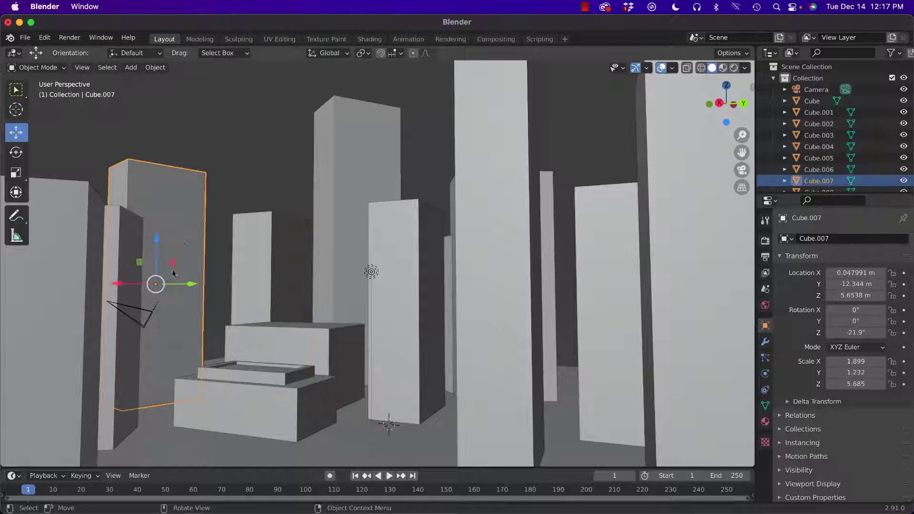
click(16, 173)
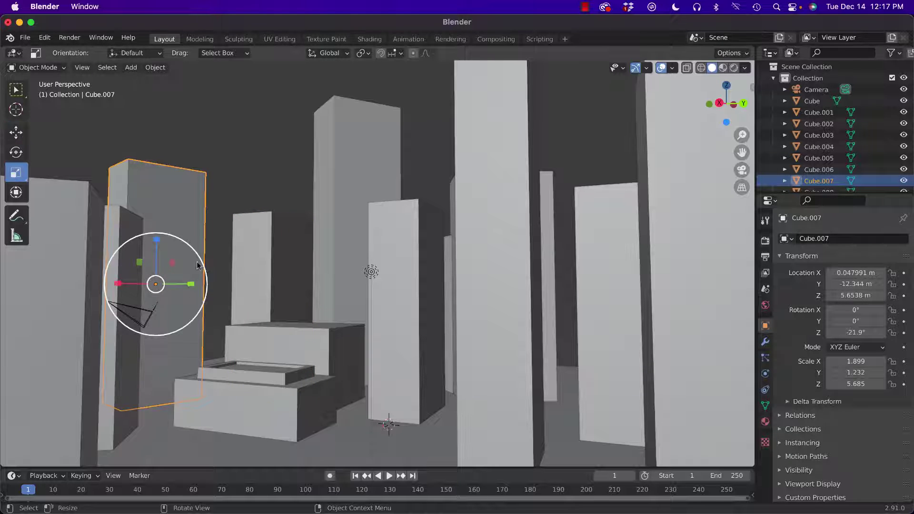
drag(199, 265, 208, 262)
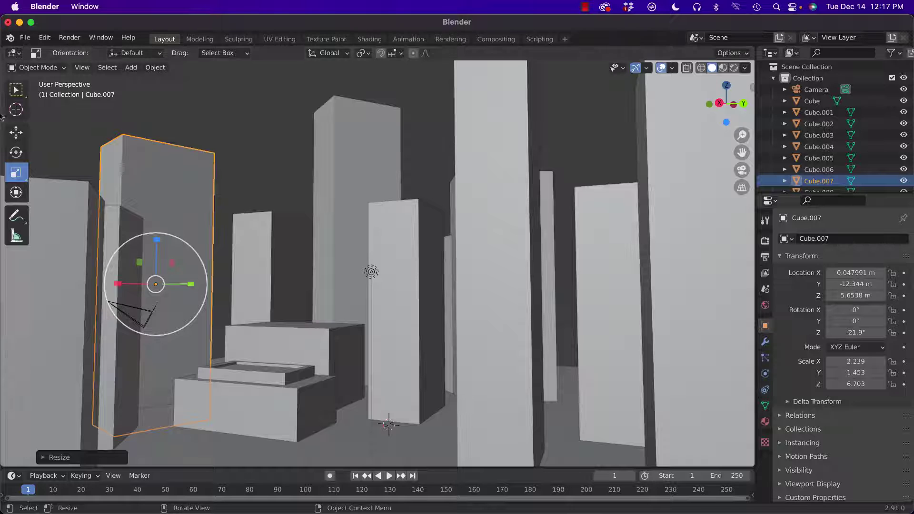
click(16, 132)
drag(186, 285, 199, 288)
drag(171, 259, 172, 249)
Step: Reselect Cube.007 and enter Edit Mode with no faces selected
click(253, 111)
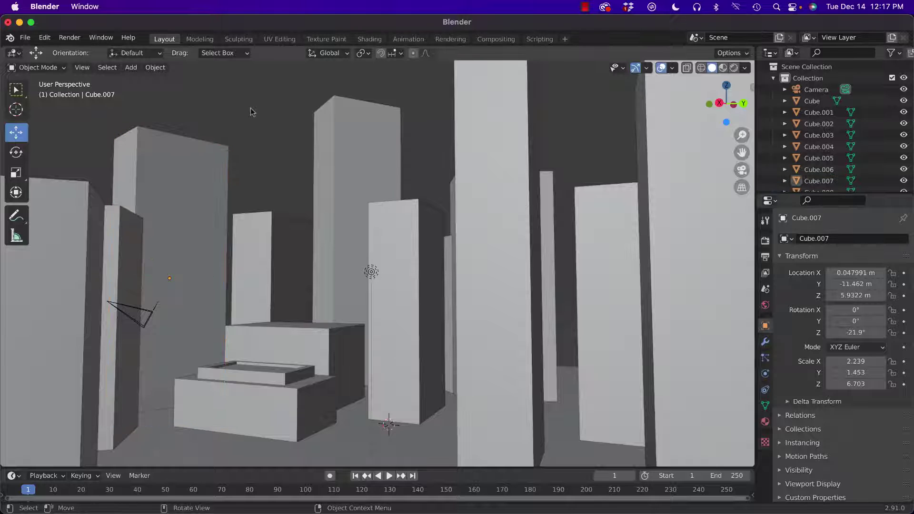
click(178, 146)
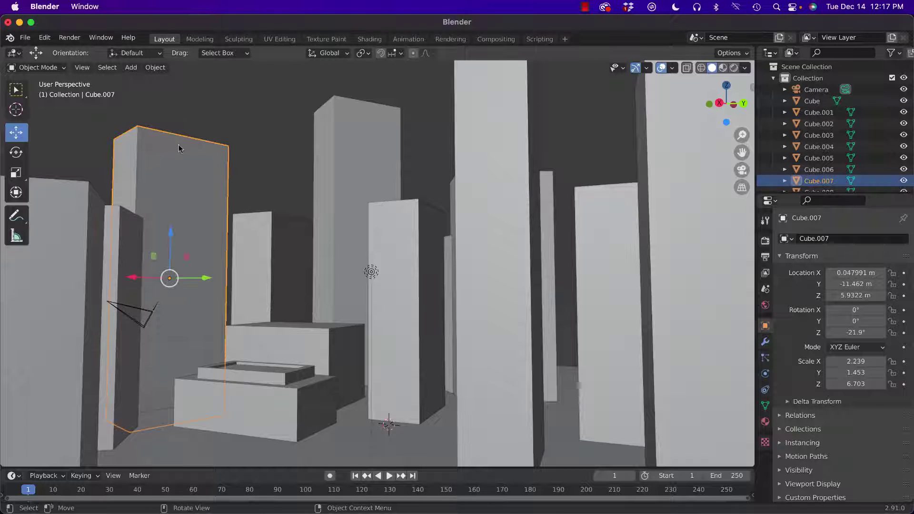
key(Tab)
click(186, 118)
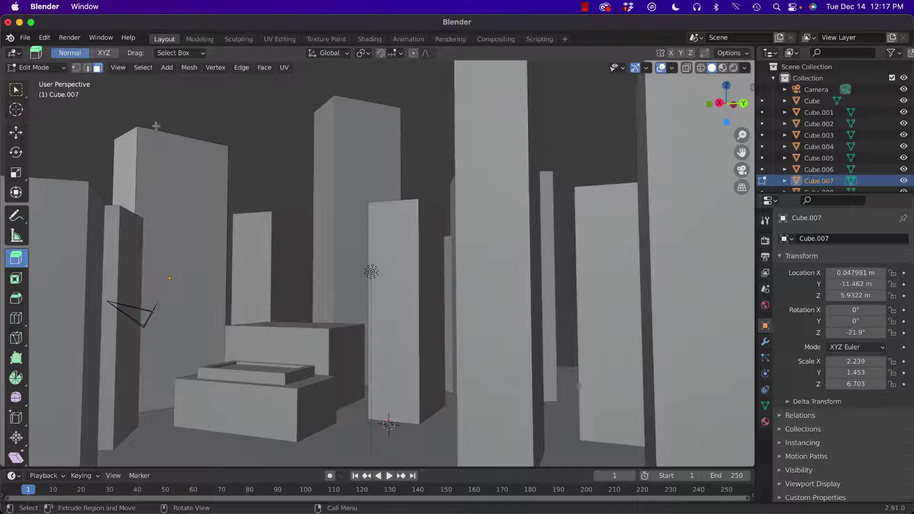
Step: In vertex mode, select two top vertices of Cube.007 and drag that edge down about 0.97 m
click(77, 68)
click(136, 126)
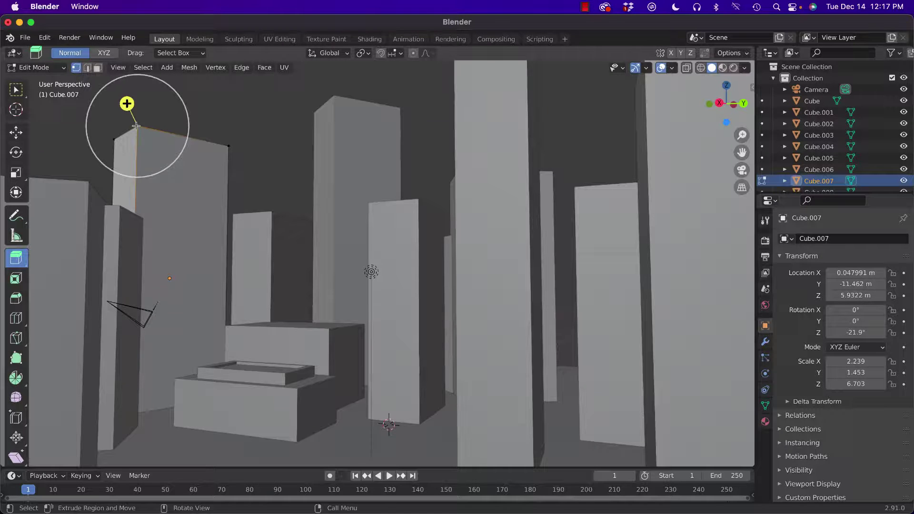
shift+click(229, 148)
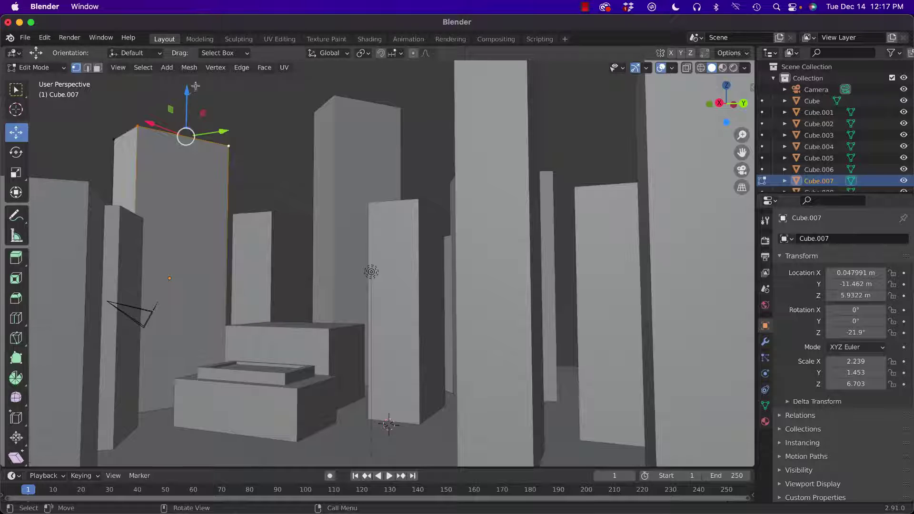
drag(189, 92, 182, 120)
click(141, 170)
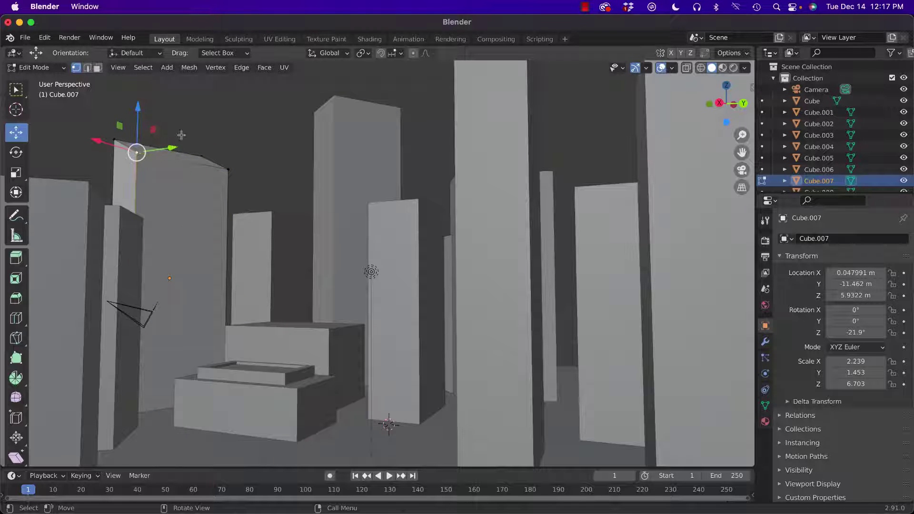
click(215, 126)
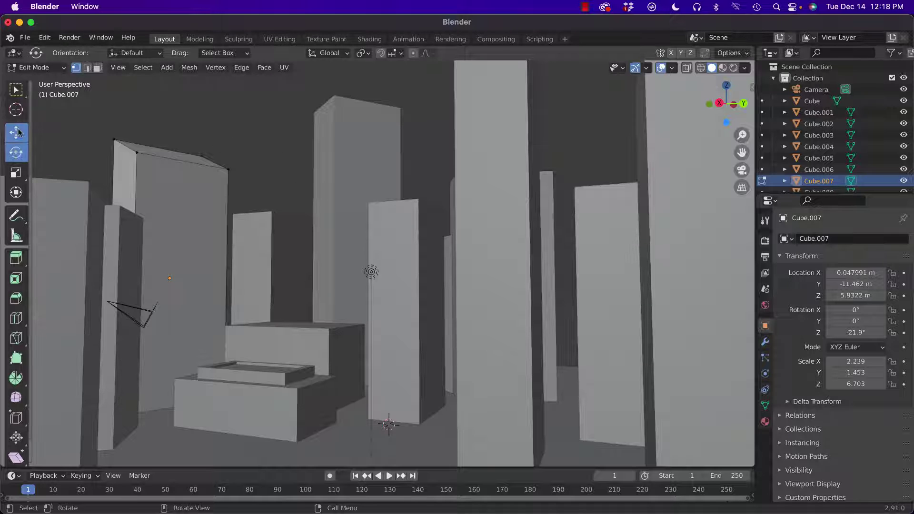
mouse_move(307, 130)
middle_down()
mouse_move(265, 128)
mouse_move(337, 122)
mouse_move(409, 139)
mouse_move(370, 146)
mouse_move(390, 328)
mouse_move(295, 143)
mouse_move(304, 104)
mouse_move(306, 120)
middle_up()
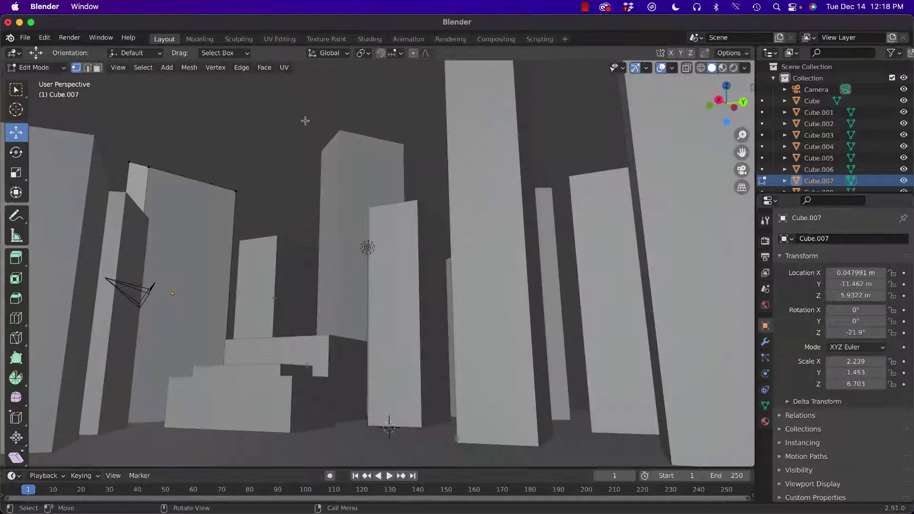
scroll(303, 175, up, 2)
mouse_move(304, 174)
middle_down()
mouse_move(343, 176)
mouse_move(301, 187)
middle_up()
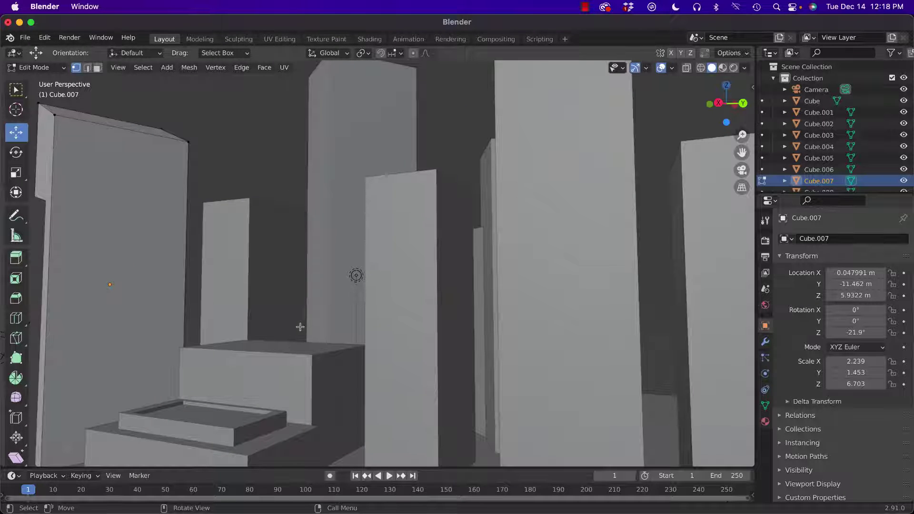
scroll(337, 291, up, 5)
scroll(276, 328, up, 5)
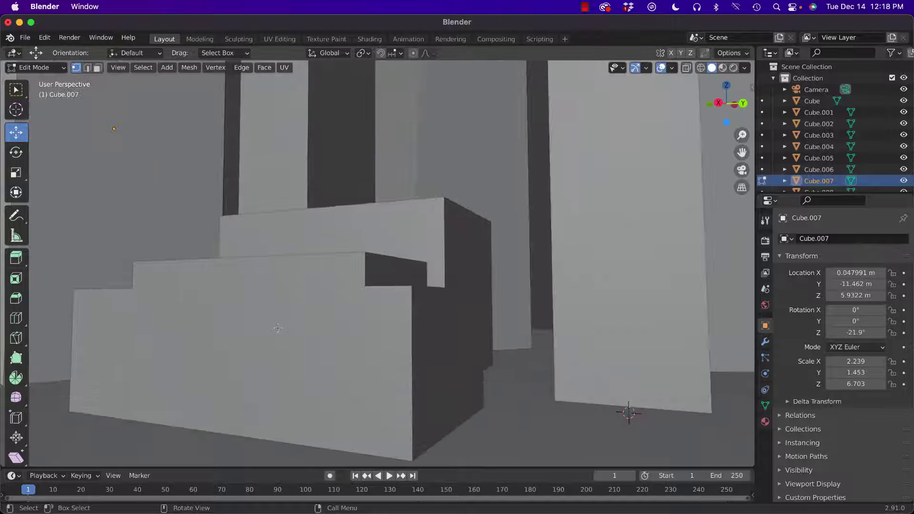
middle_drag(275, 329, 309, 273)
scroll(309, 273, up, 2)
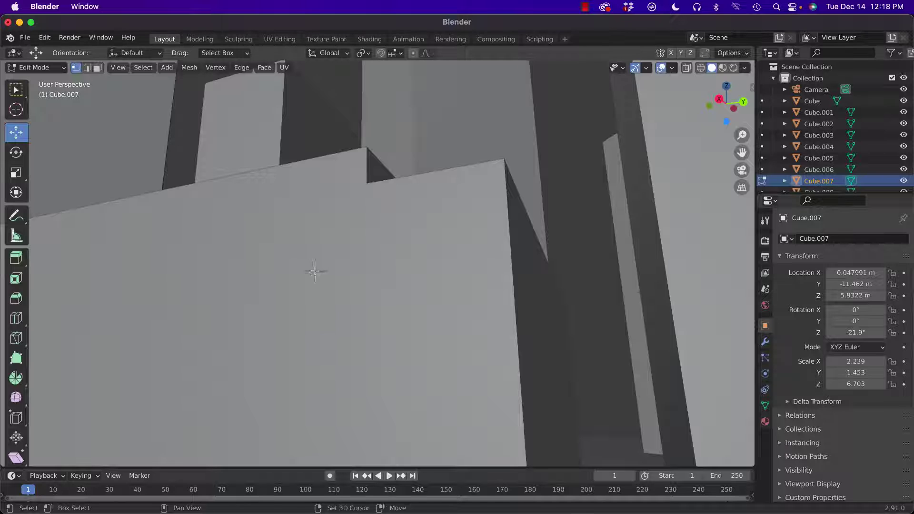
key(g)
click(312, 280)
middle_drag(321, 272, 337, 290)
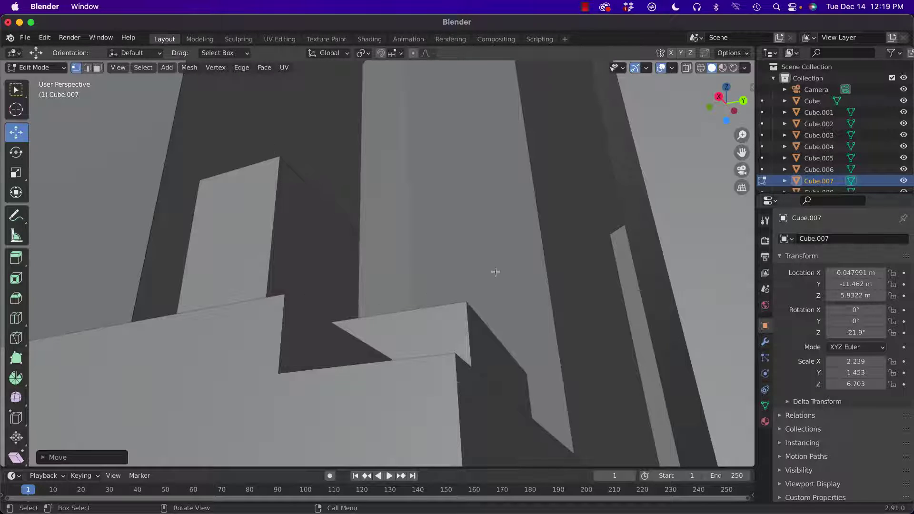
scroll(496, 272, down, 10)
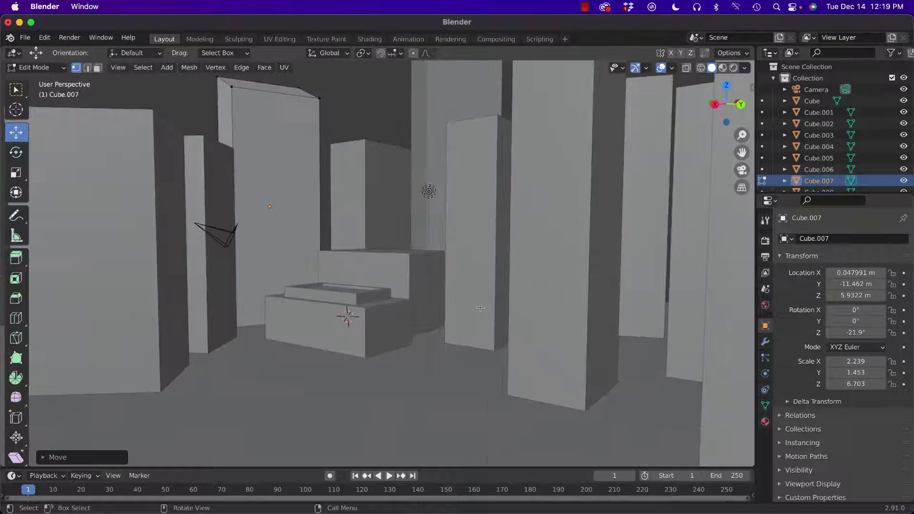
scroll(481, 308, left, 6)
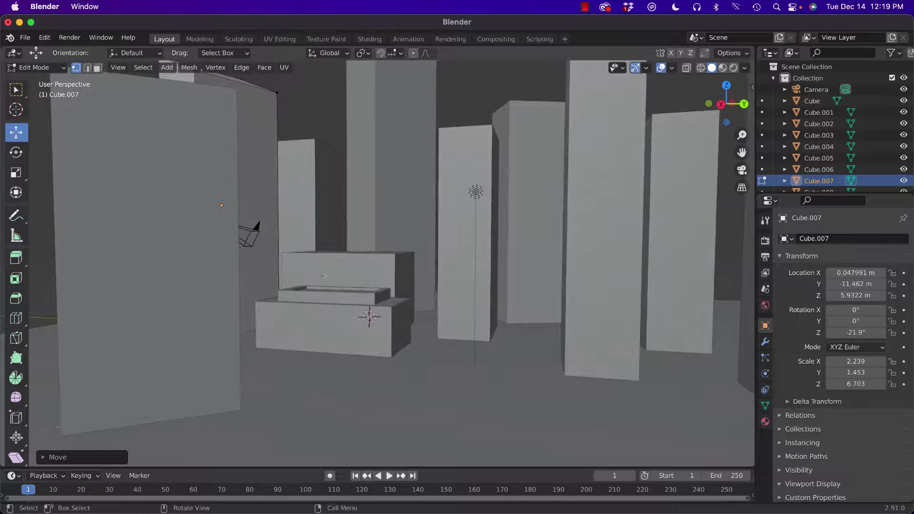
middle_drag(323, 277, 391, 227)
scroll(391, 226, up, 3)
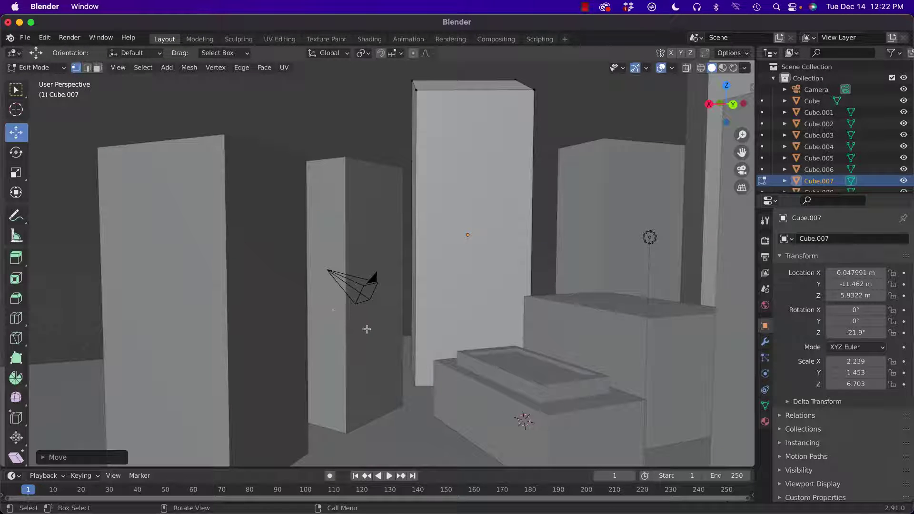
middle_drag(368, 329, 351, 362)
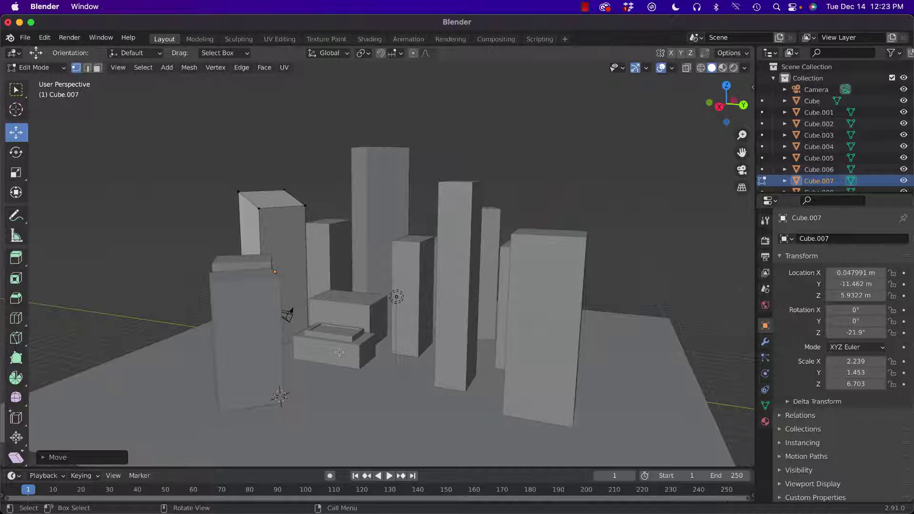
scroll(340, 353, up, 2)
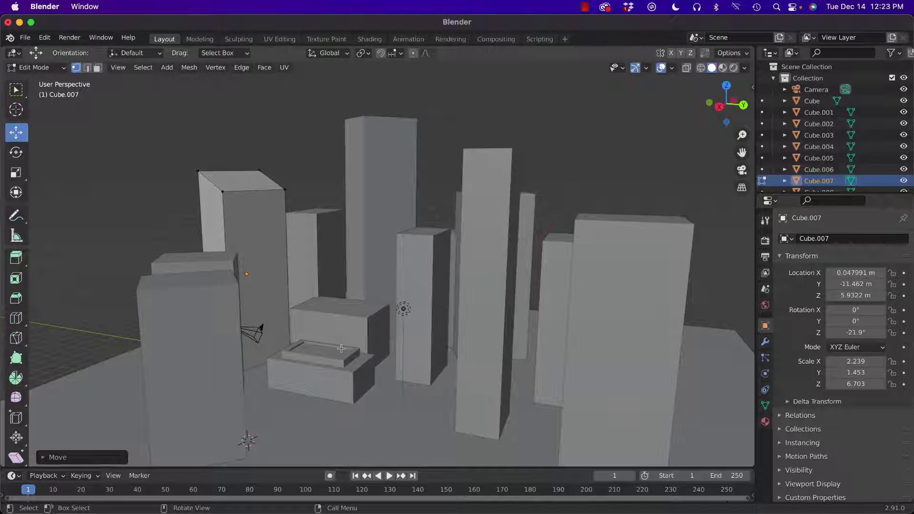
scroll(341, 348, up, 1)
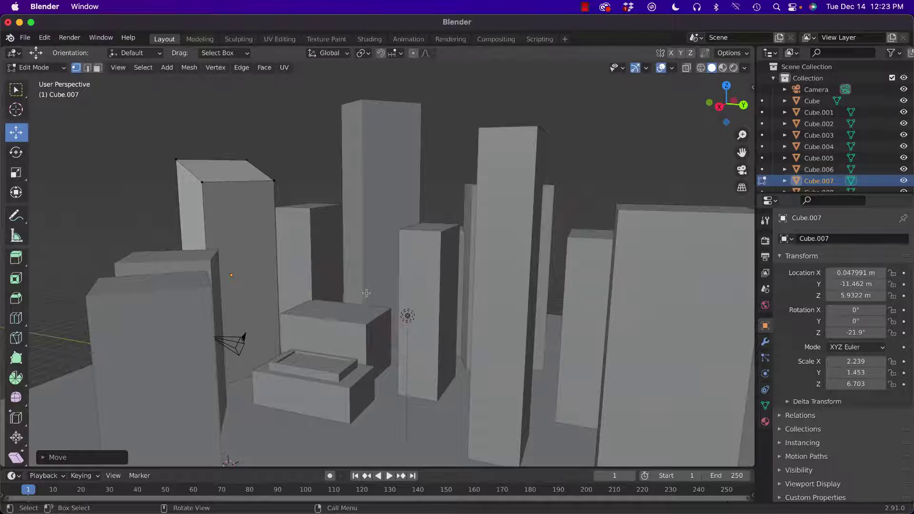
middle_drag(366, 293, 282, 313)
scroll(285, 315, up, 5)
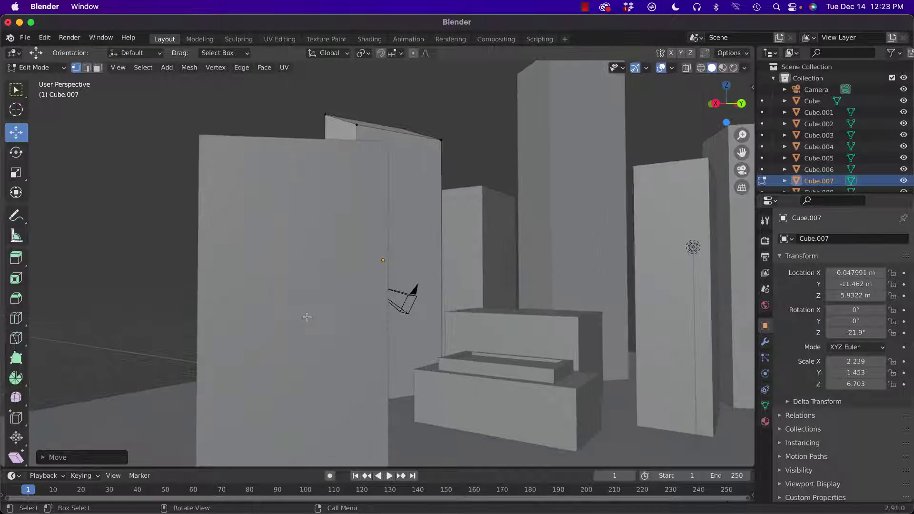
scroll(307, 317, down, 6)
shift+middle_drag(448, 352, 484, 331)
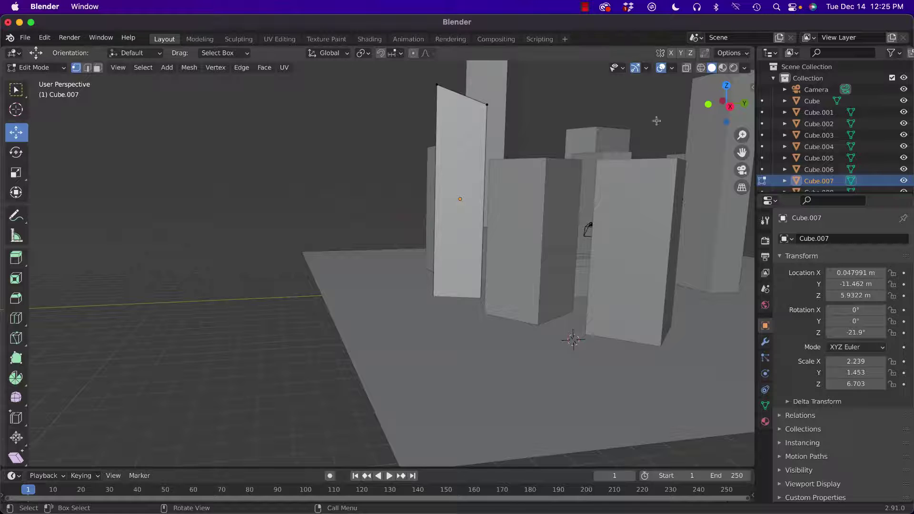
click(904, 78)
click(904, 78)
click(904, 79)
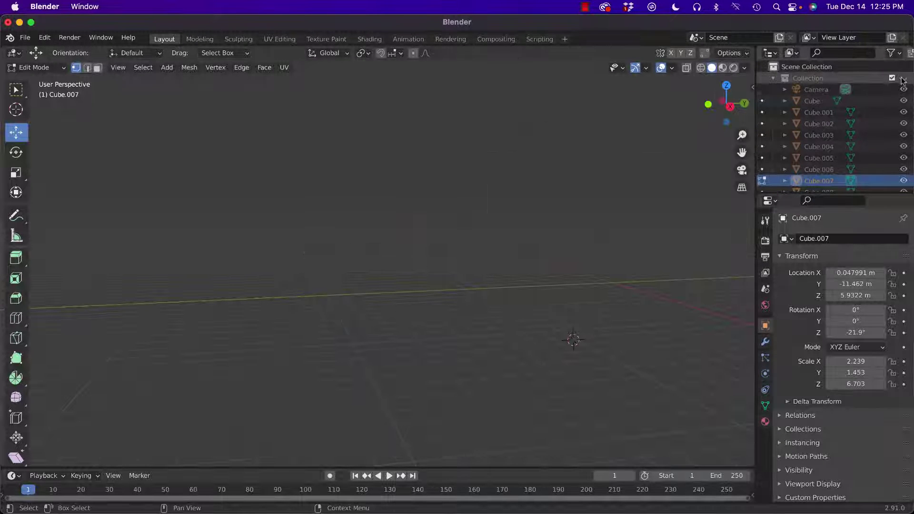
click(775, 79)
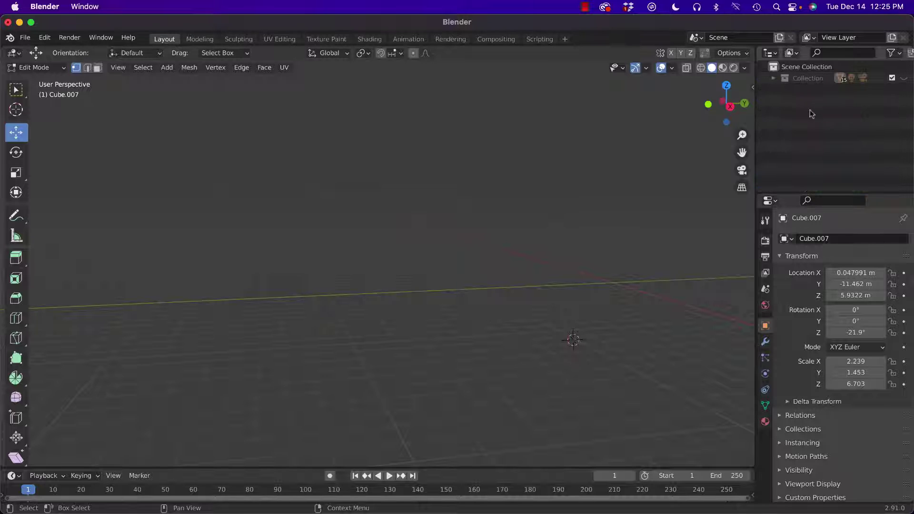
middle_drag(533, 190, 260, 171)
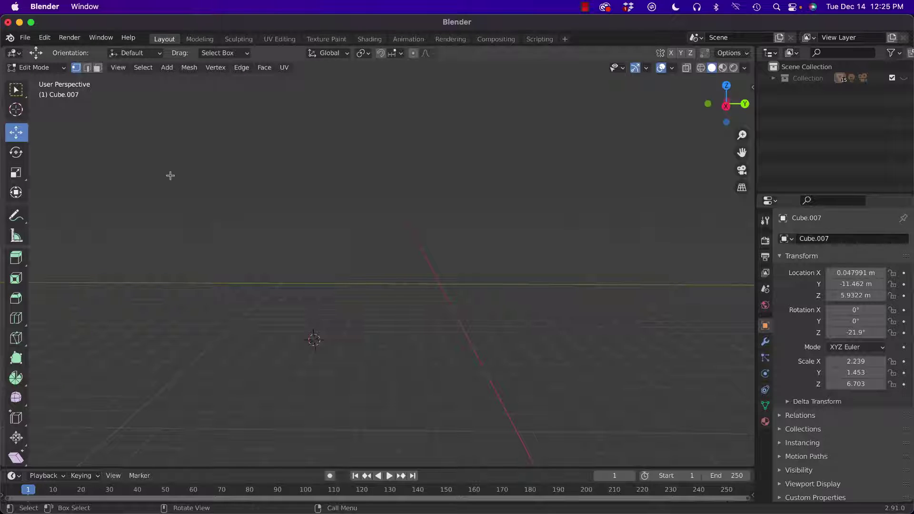
key(Tab)
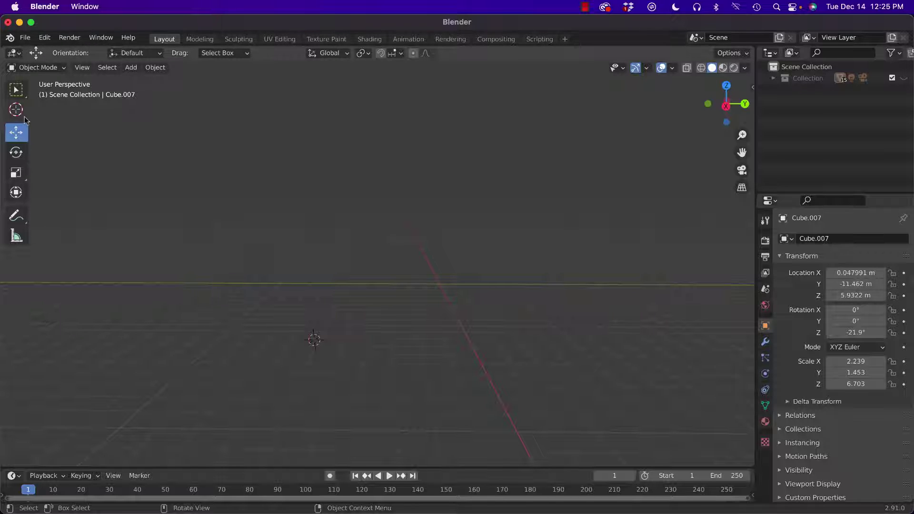
key(Tab)
key(Tab)
key(Tab)
key(Tab)
click(49, 67)
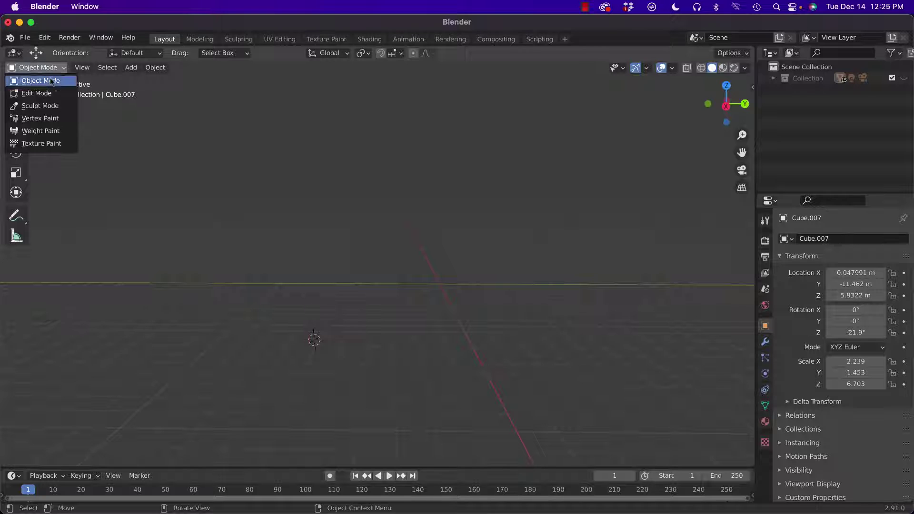
click(49, 93)
click(50, 68)
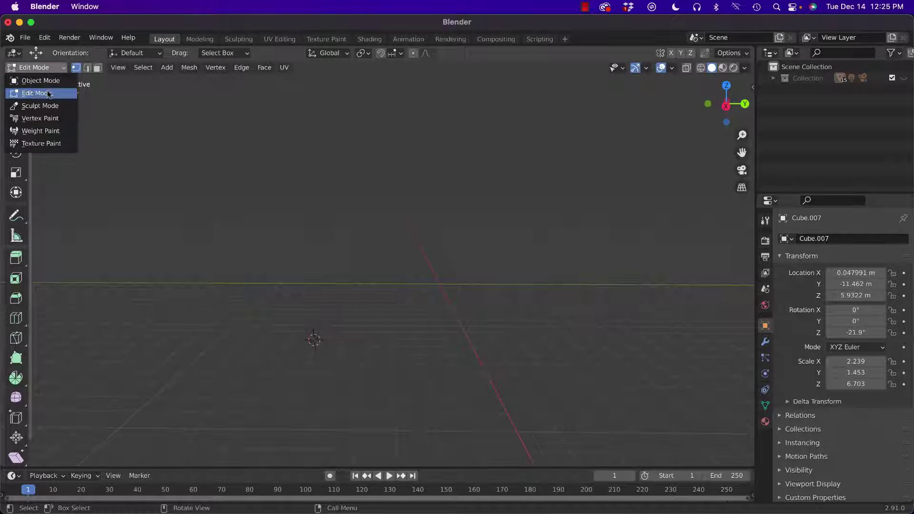
click(49, 82)
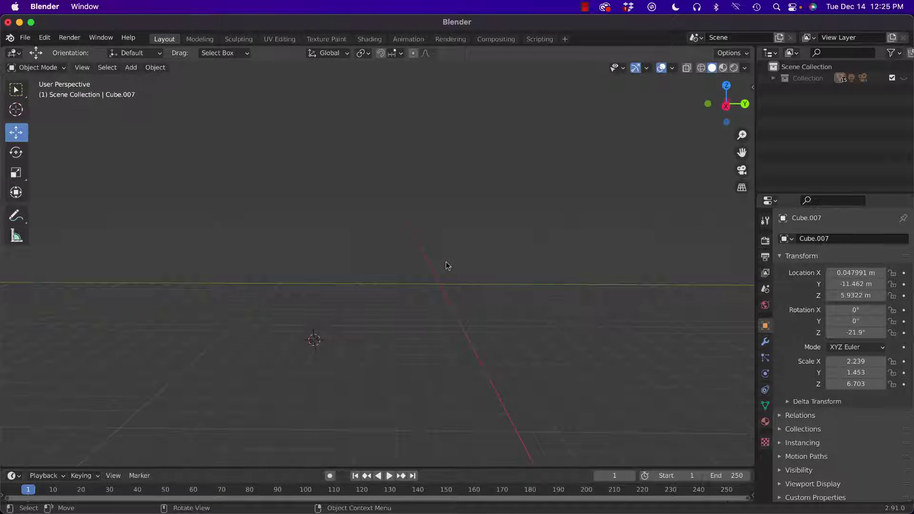
key(shift+a)
mouse_move(447, 262)
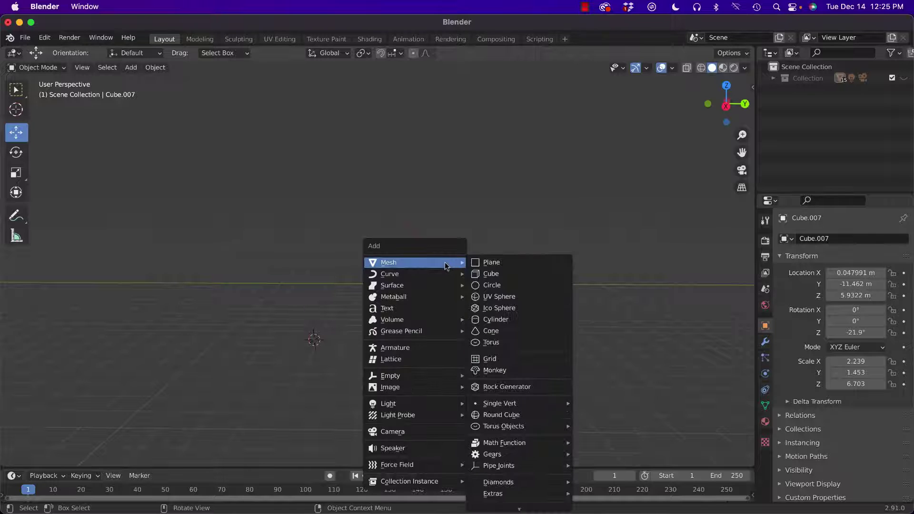
click(487, 276)
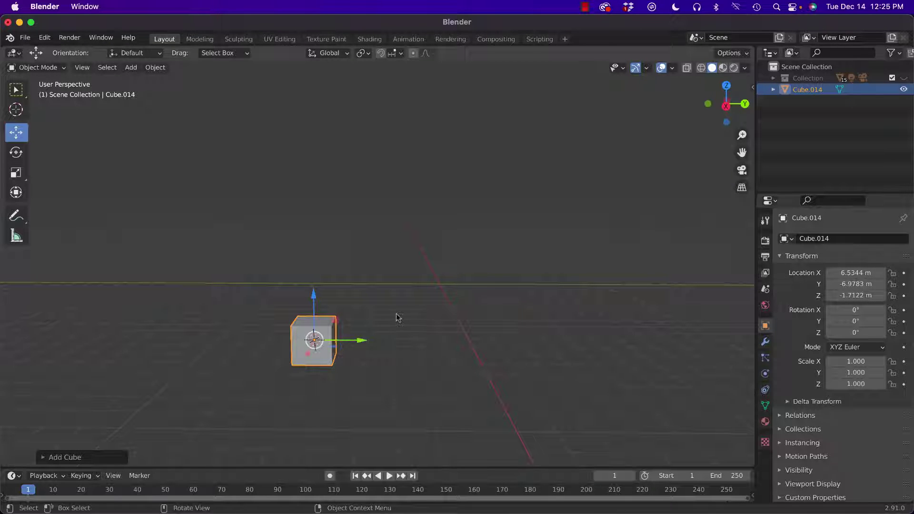
key(ctrl)
key(ctrl+z)
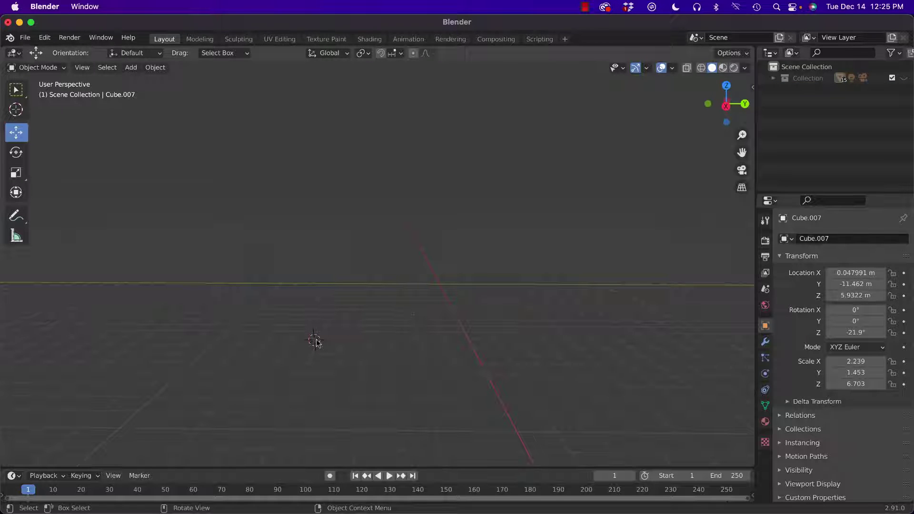
Step: Snap the 3D cursor to World Origin with Shift+S, then return to Select Box and center the view
click(17, 112)
drag(359, 286, 380, 349)
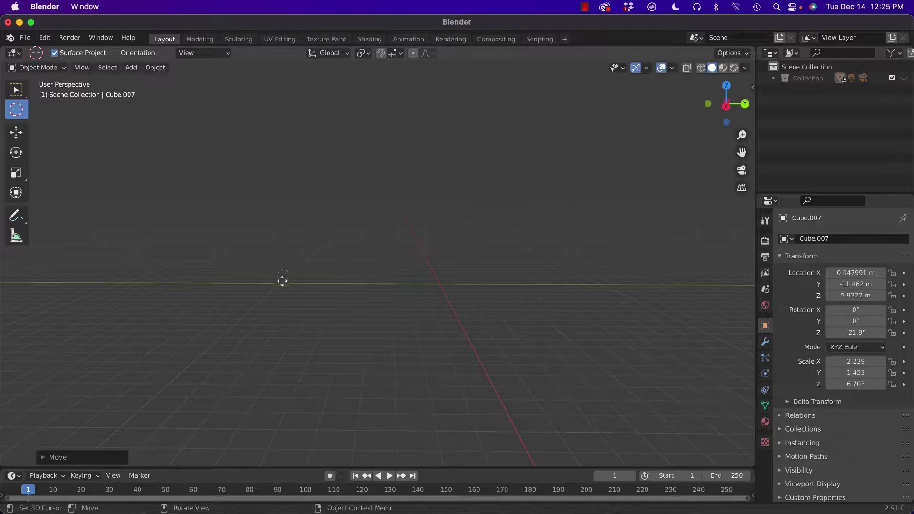
mouse_move(431, 301)
mouse_down()
mouse_move(443, 280)
mouse_move(424, 291)
mouse_up()
key(shift+s)
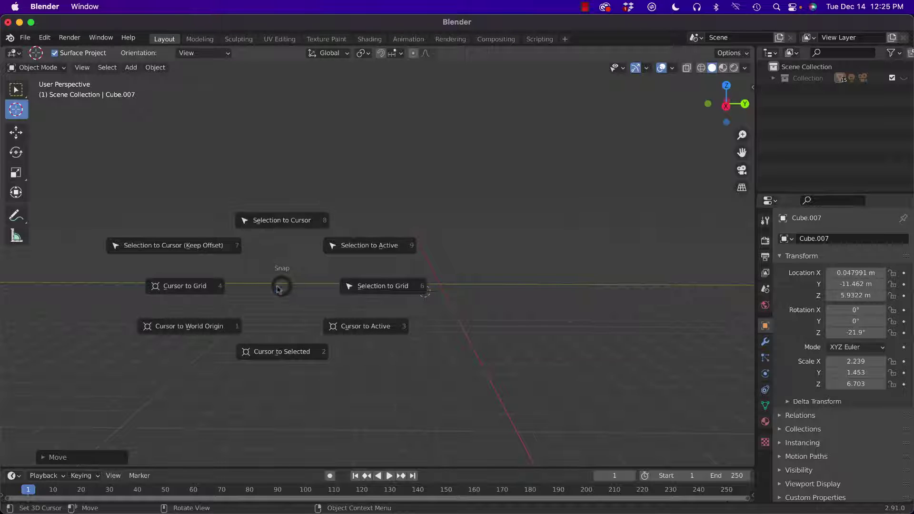
click(214, 327)
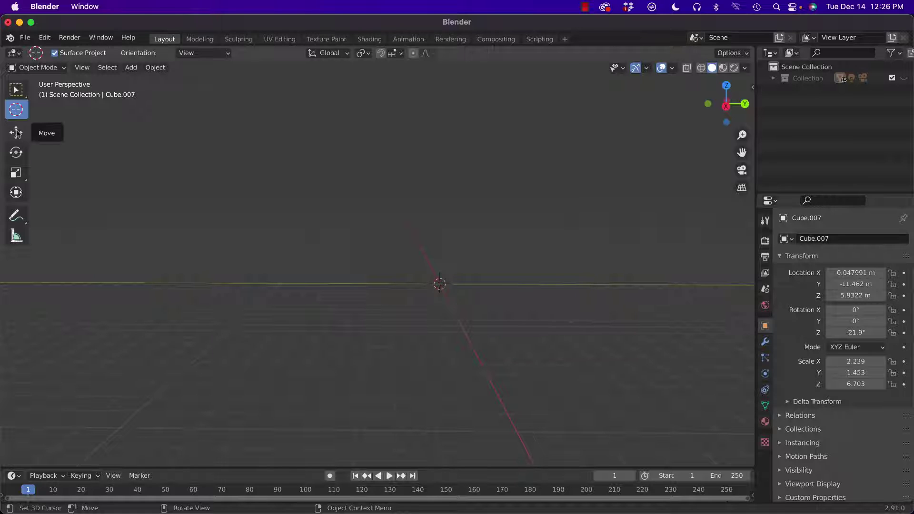
click(22, 85)
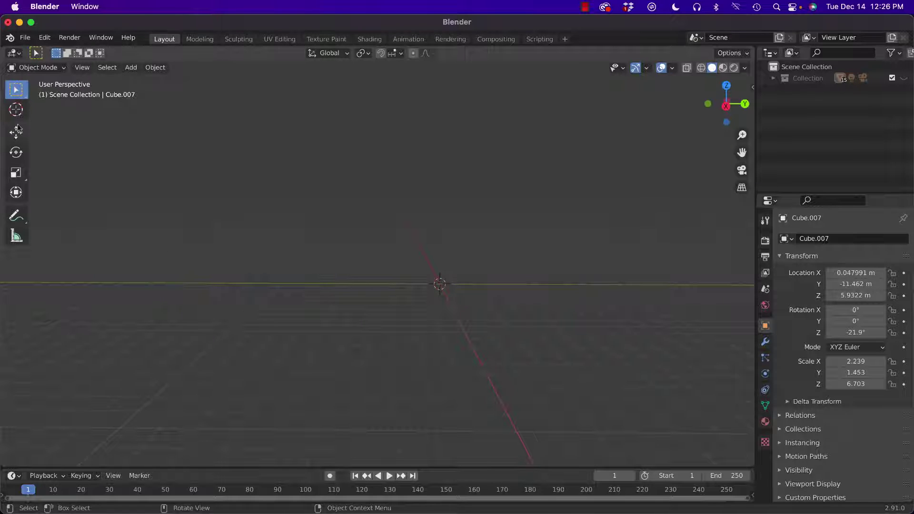
middle_drag(326, 244, 335, 247)
shift+middle_drag(425, 258, 415, 286)
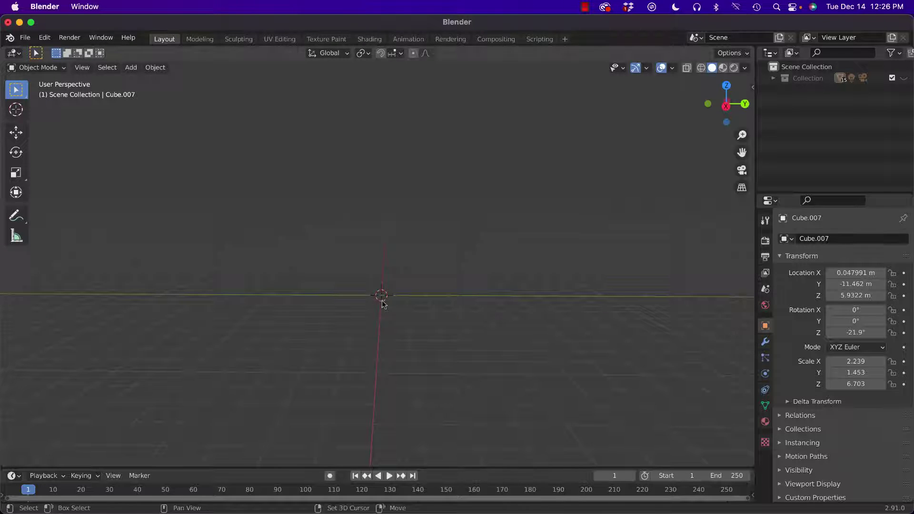
Step: Add a mesh cube at the origin and stretch it upward into a tall box
key(shift+a)
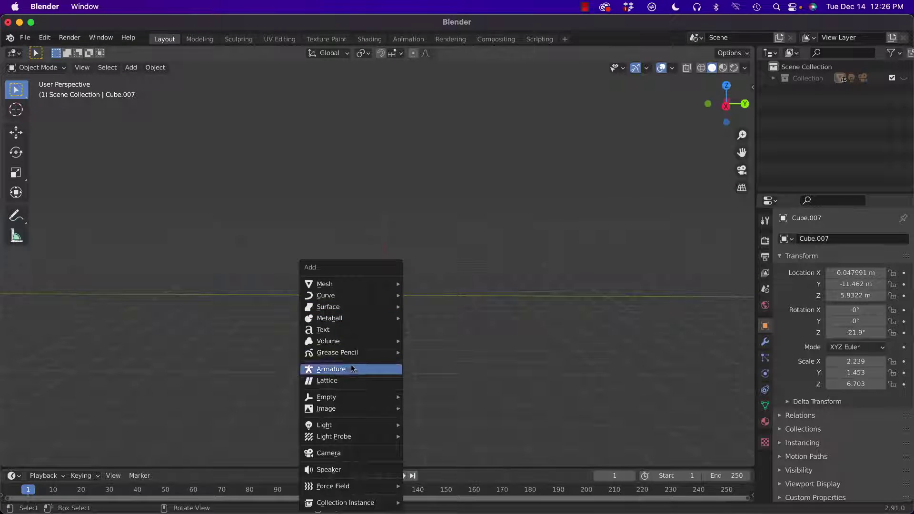
mouse_move(351, 285)
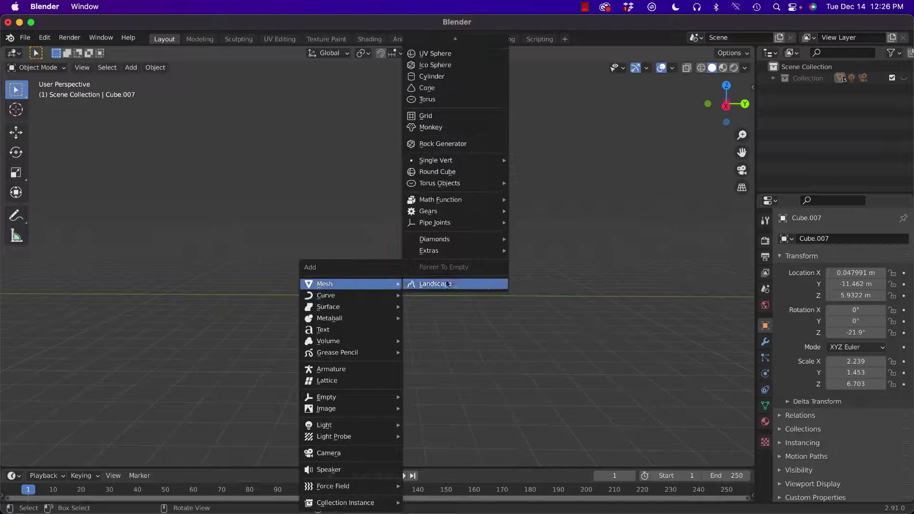
click(434, 56)
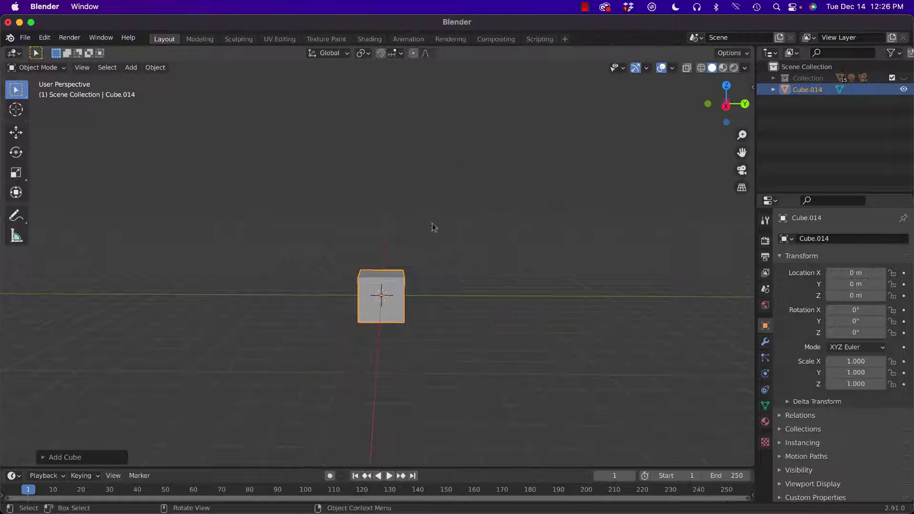
click(18, 174)
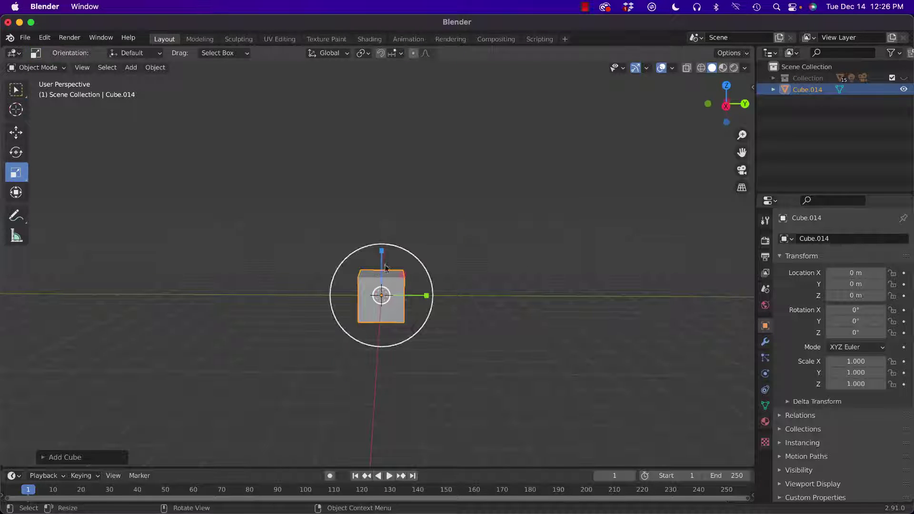
drag(386, 267, 388, 115)
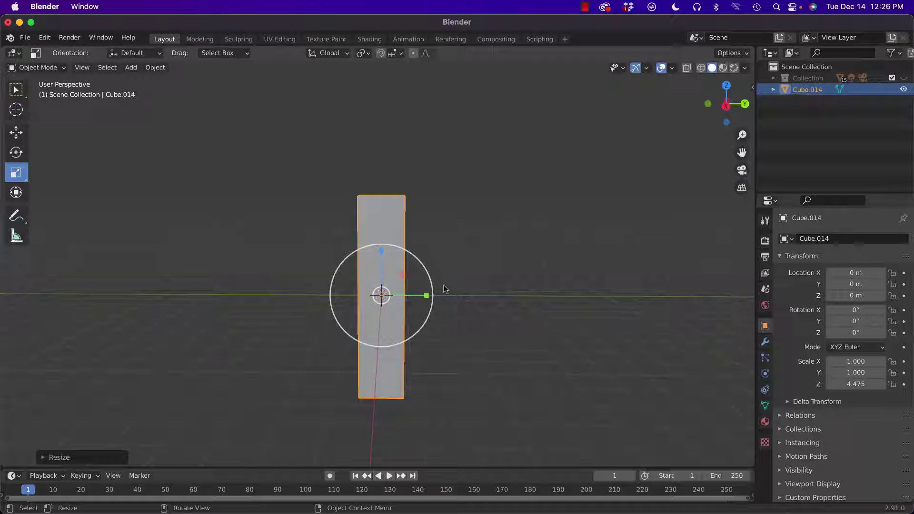
Step: Widen the box along Y, scale it up slightly, and stretch it along X to 2.121 × 3.010 × 4.516
click(411, 296)
click(394, 229)
drag(426, 296, 522, 295)
middle_drag(533, 308, 353, 278)
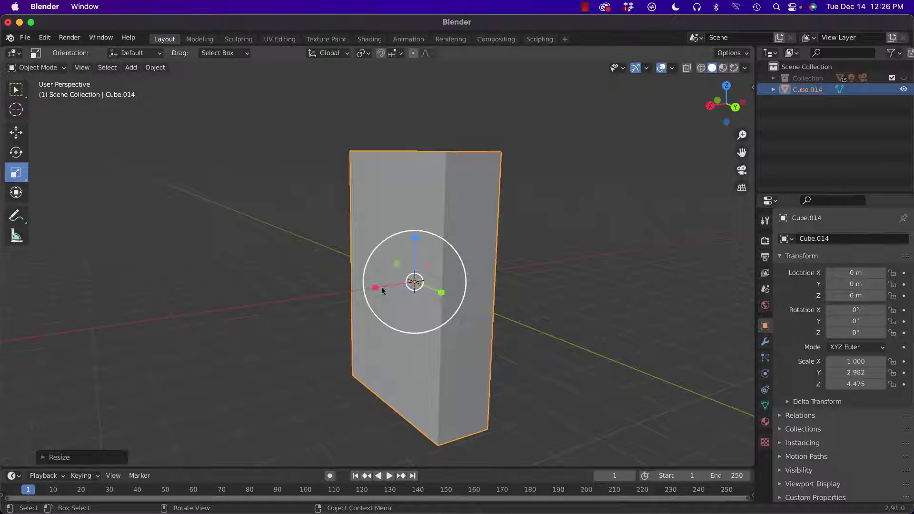
key(s)
click(370, 294)
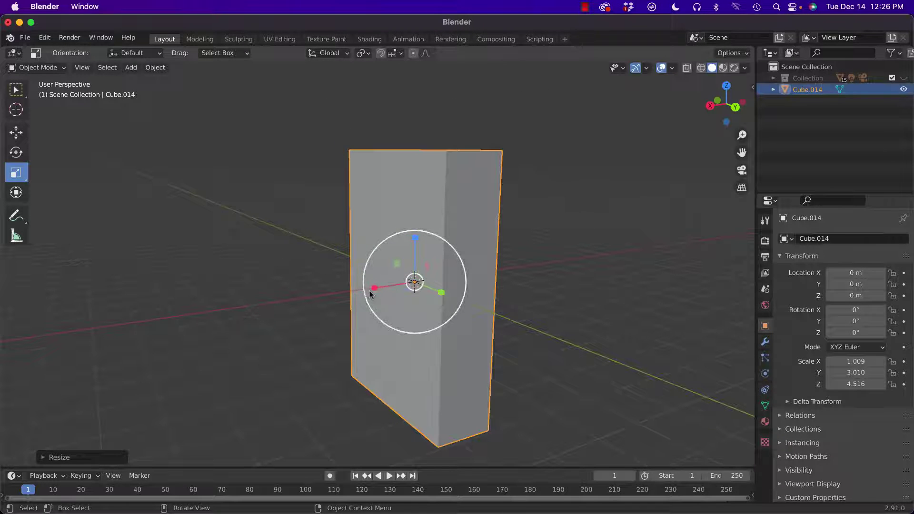
drag(375, 287, 333, 298)
middle_drag(382, 307, 526, 279)
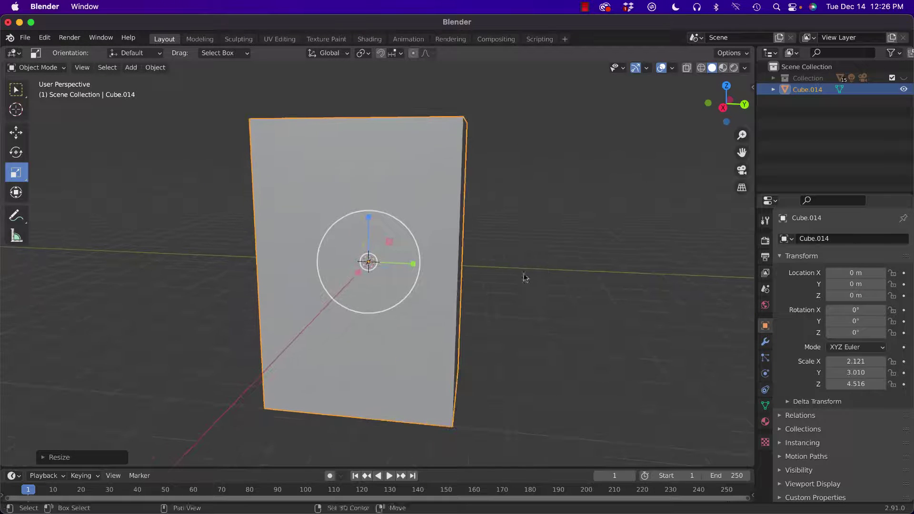
Step: Raise the box 4.125 m to Z 4.1252 m and briefly toggle Edit Mode
click(18, 134)
drag(370, 234, 378, 113)
shift+middle_drag(359, 157, 410, 327)
click(209, 282)
click(319, 304)
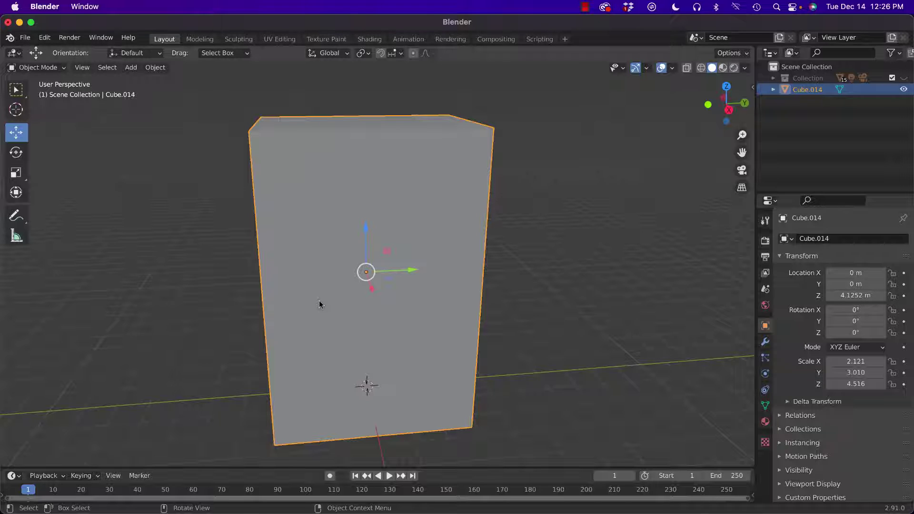
key(Tab)
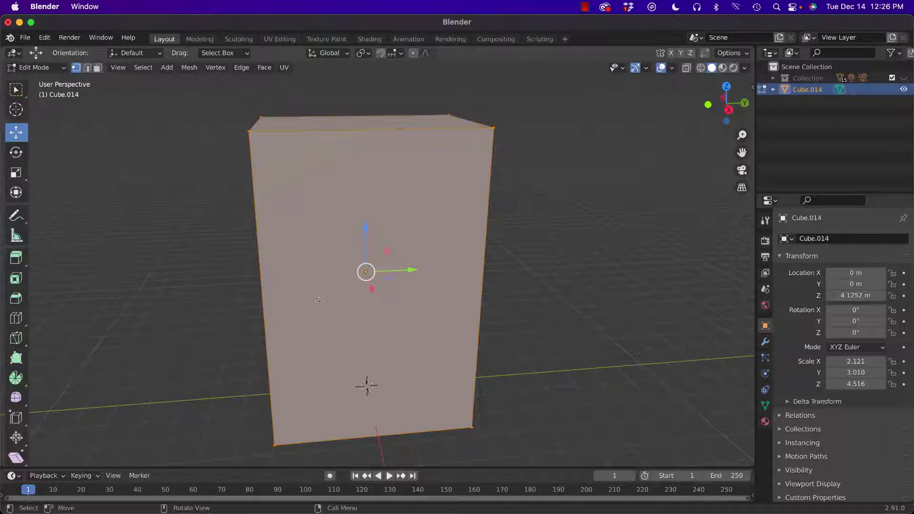
key(Tab)
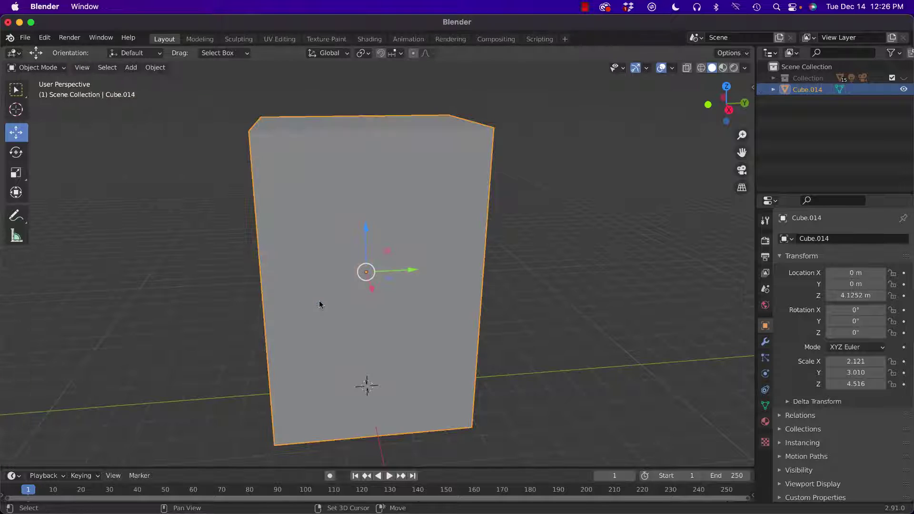
Step: In Edit Mode, Ctrl+R loop-cut Cube.014 with 8 centered horizontal loops, then deselect them
key(Tab)
key(ctrl+r)
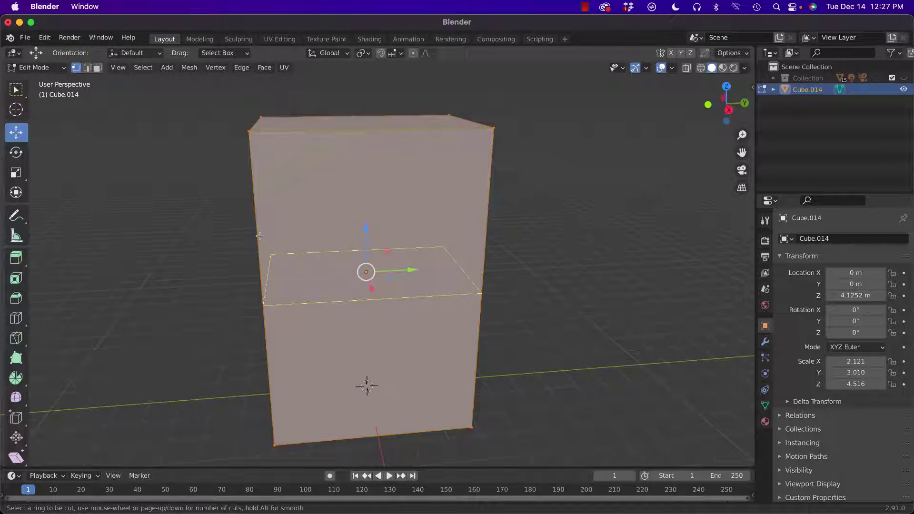
scroll(262, 236, up, 6)
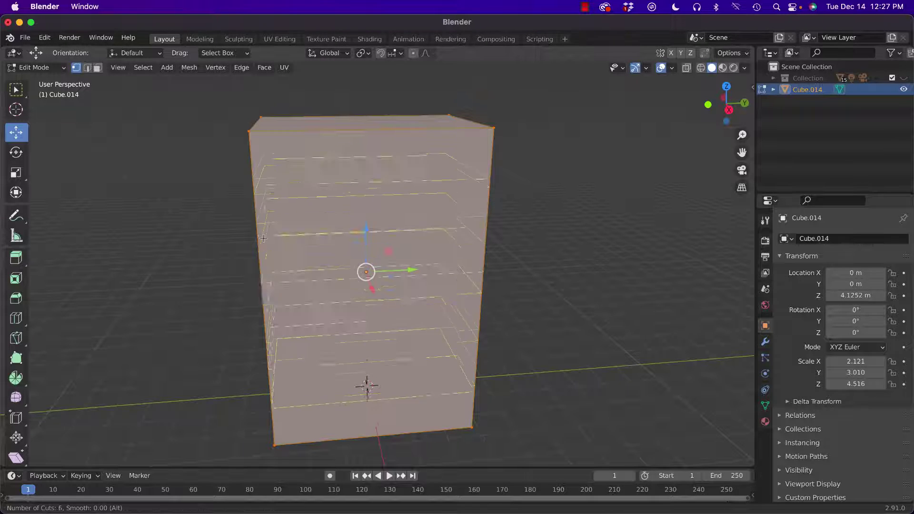
scroll(264, 238, up, 1)
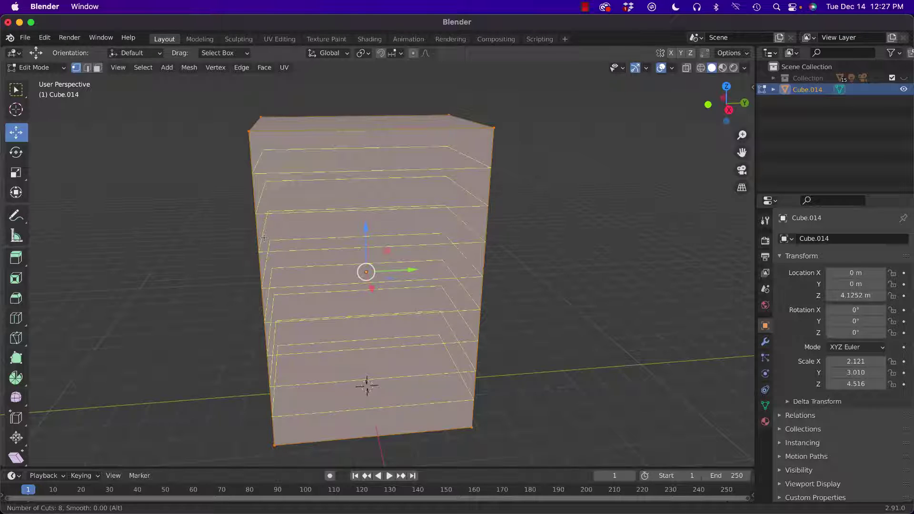
click(264, 238)
click(264, 237)
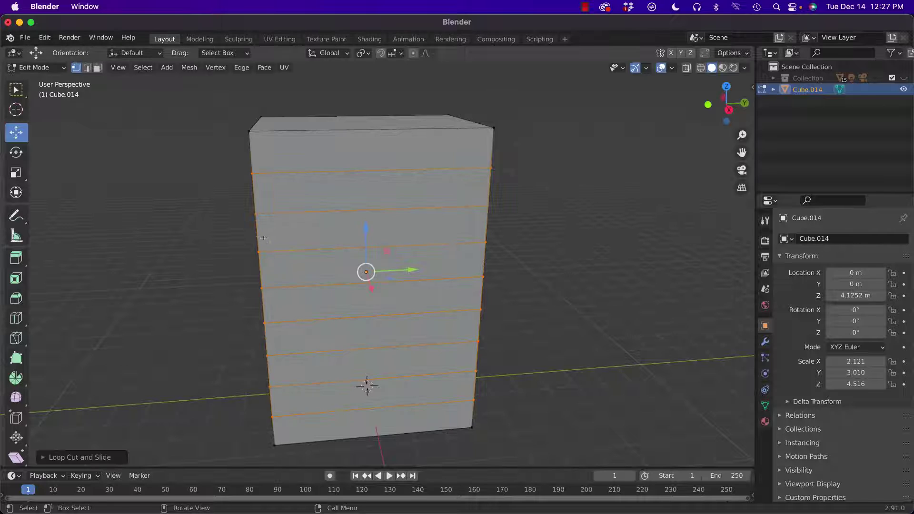
click(150, 233)
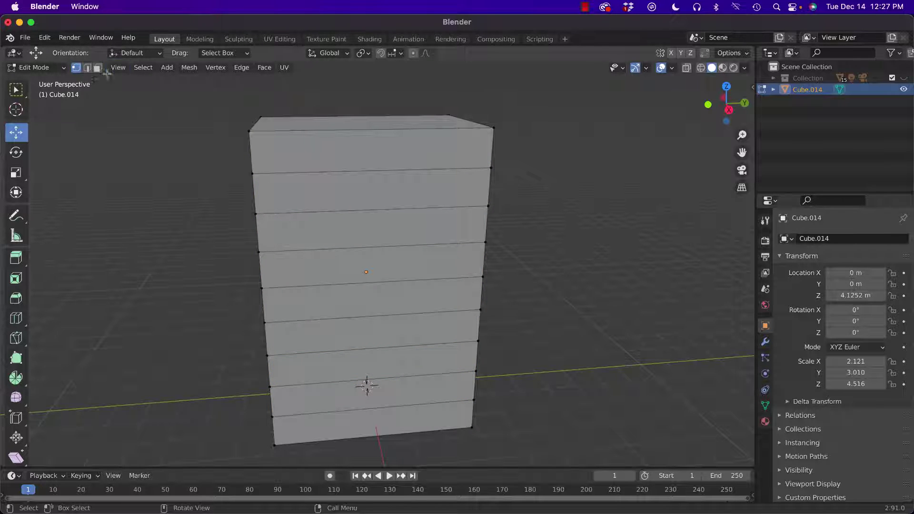
middle_drag(150, 148, 267, 167)
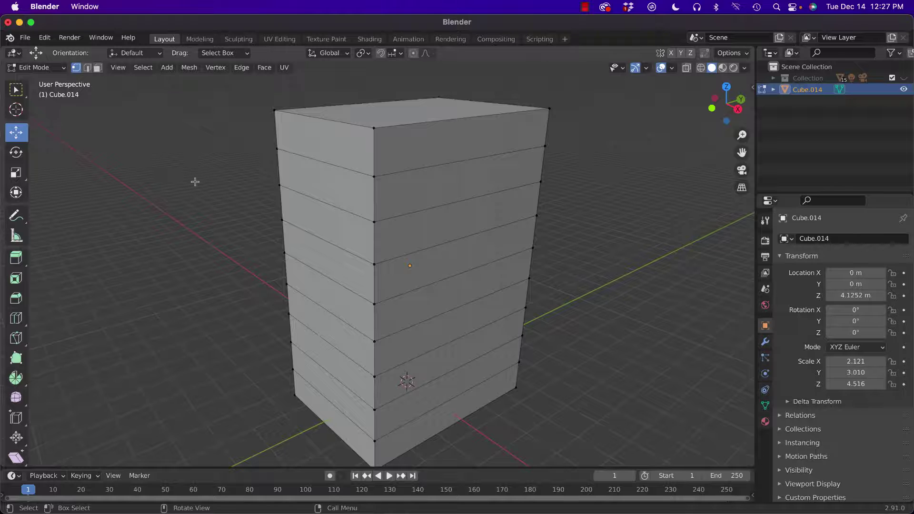
middle_drag(195, 181, 195, 186)
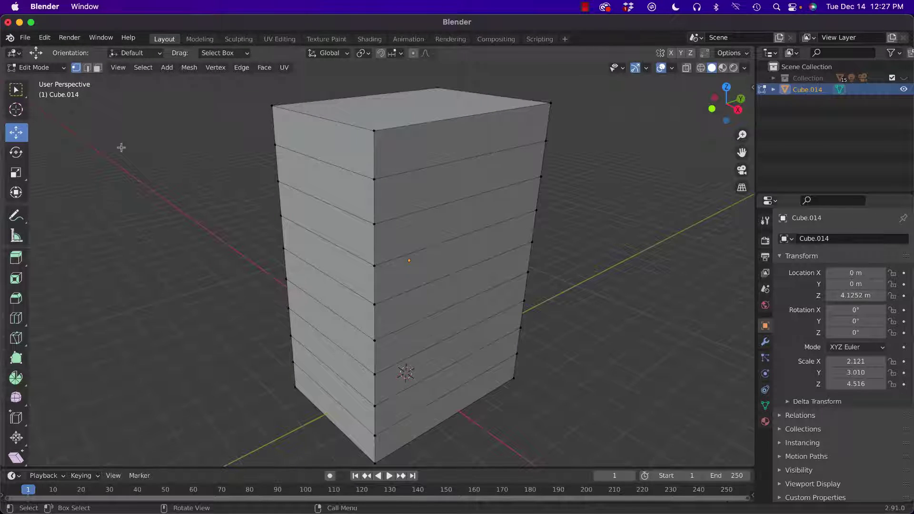
Step: In edge select mode, select the edge loop around the top of the box
click(87, 68)
click(337, 169)
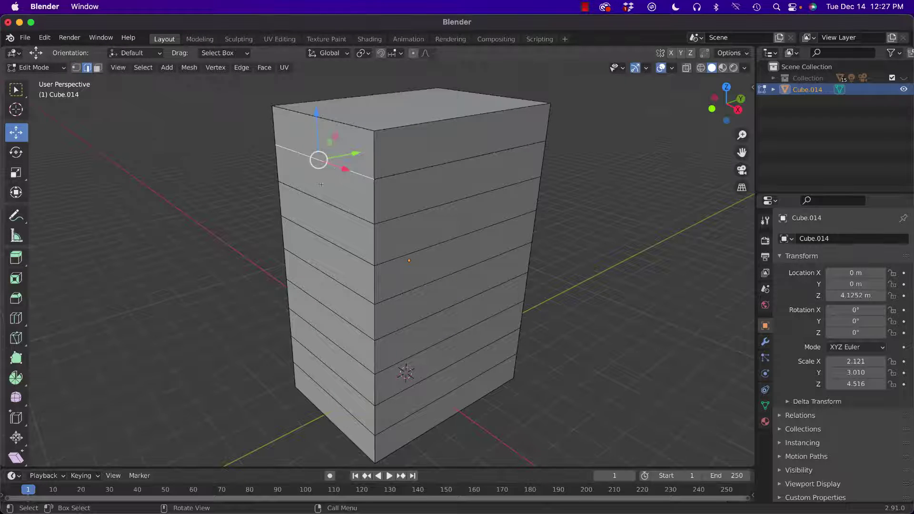
click(202, 179)
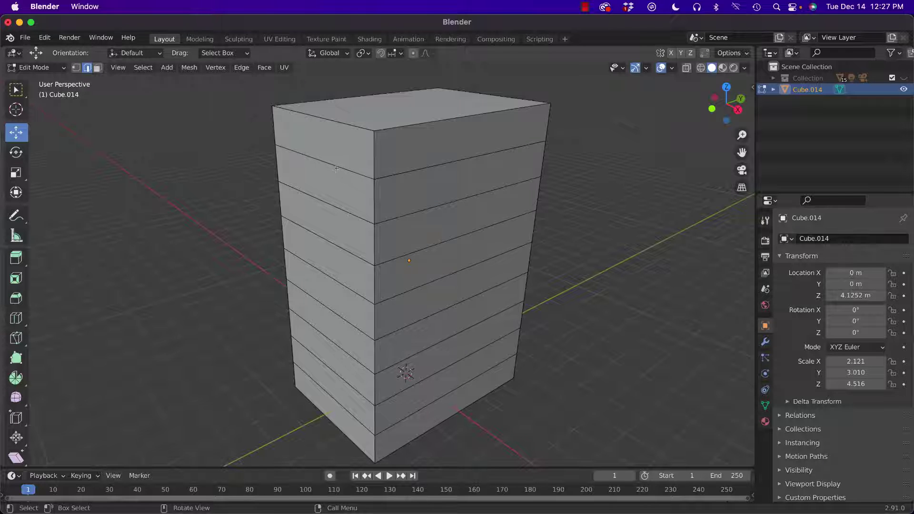
click(339, 167)
click(143, 67)
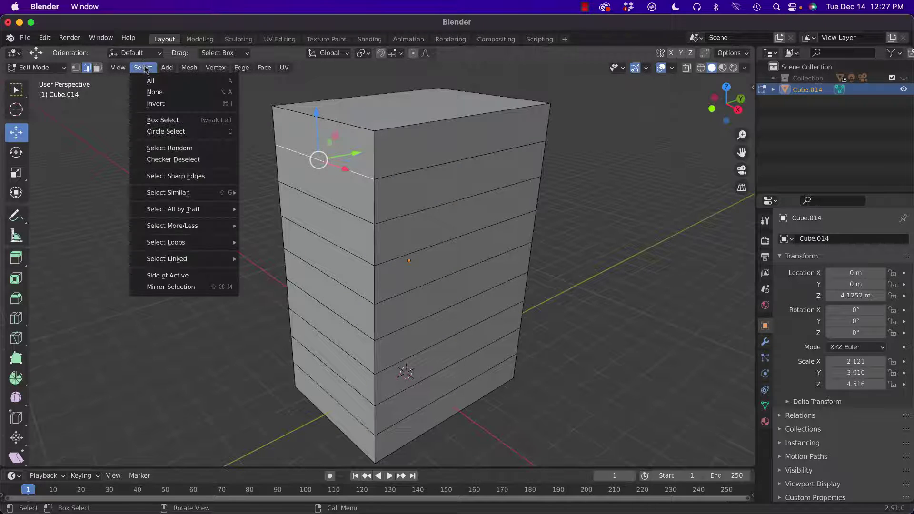
mouse_move(189, 247)
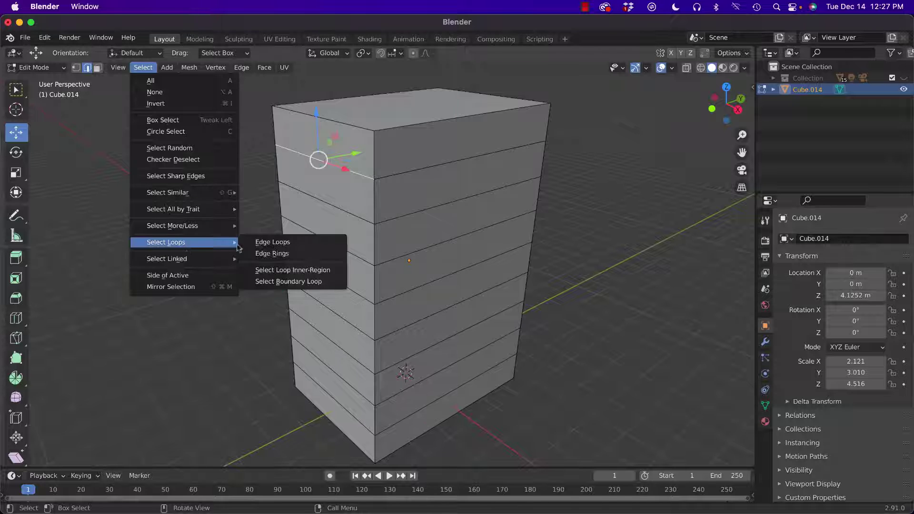
click(243, 243)
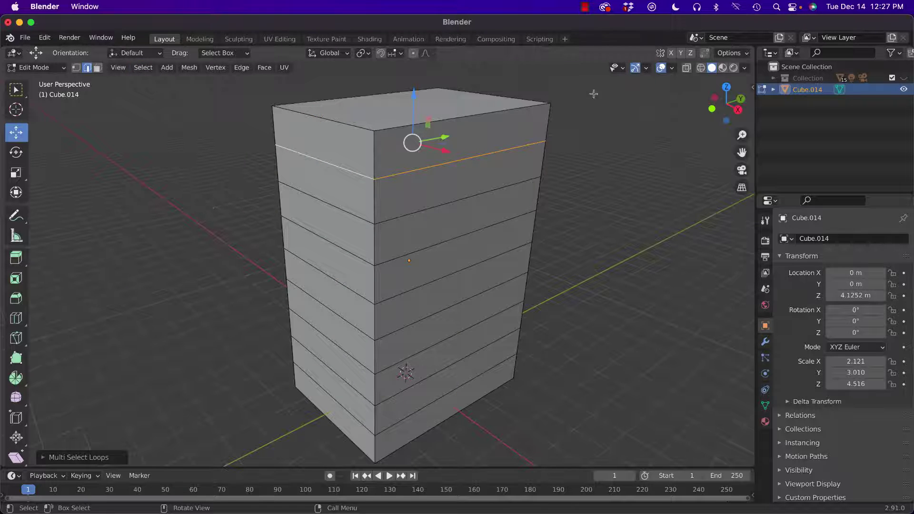
Step: In wireframe view, select all eight horizontal floor loops, then return to solid shading
click(702, 68)
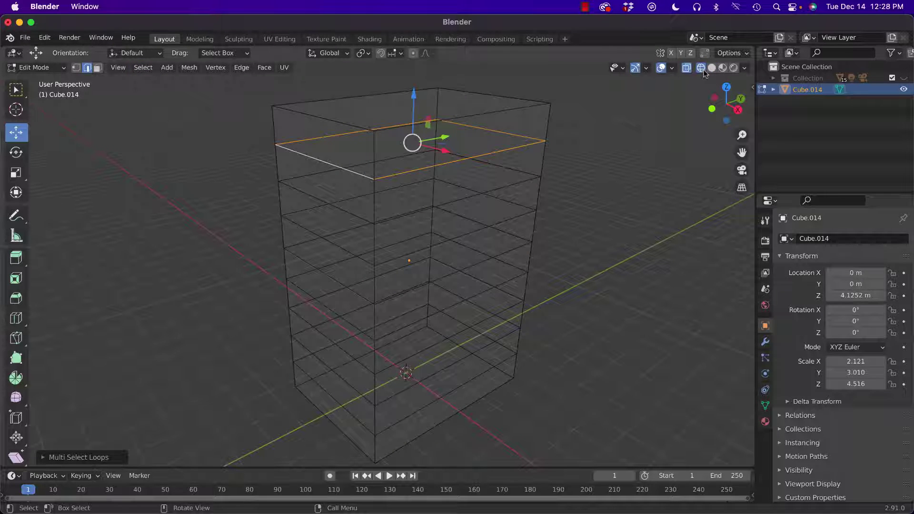
click(628, 153)
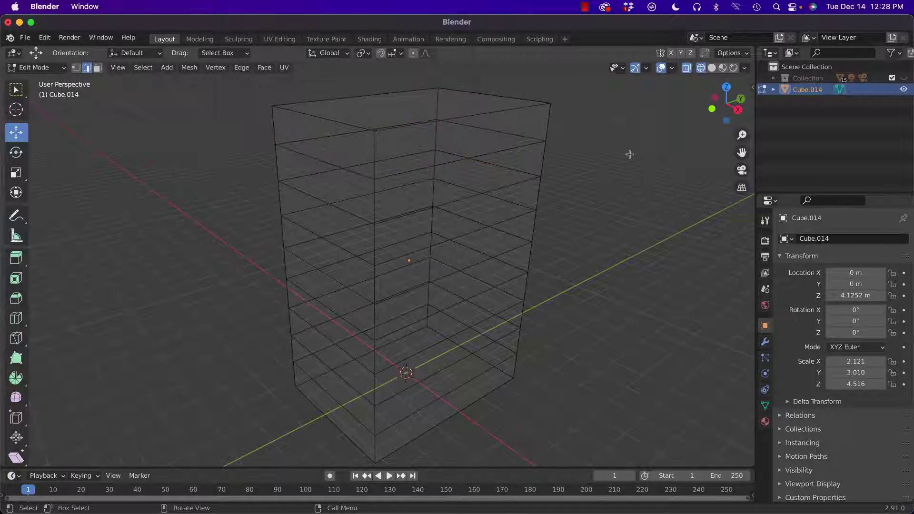
alt+click(300, 156)
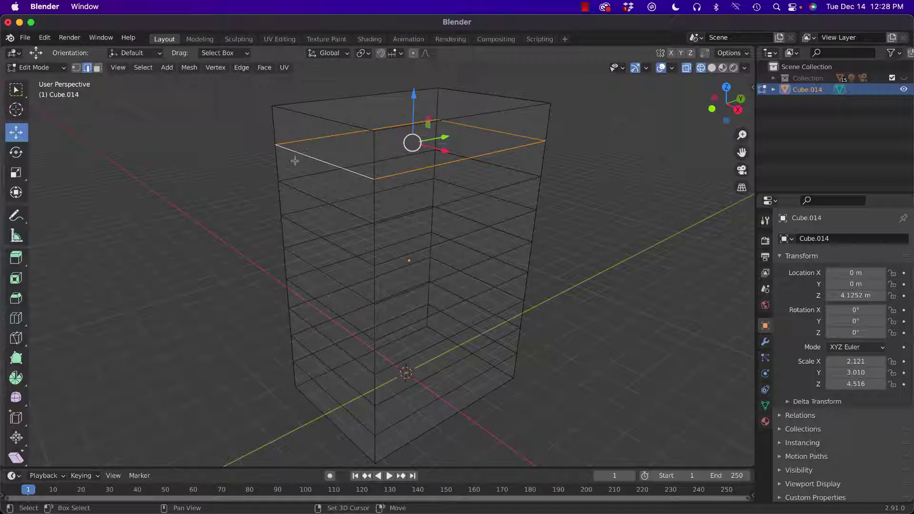
alt+shift+click(306, 191)
alt+shift+click(298, 223)
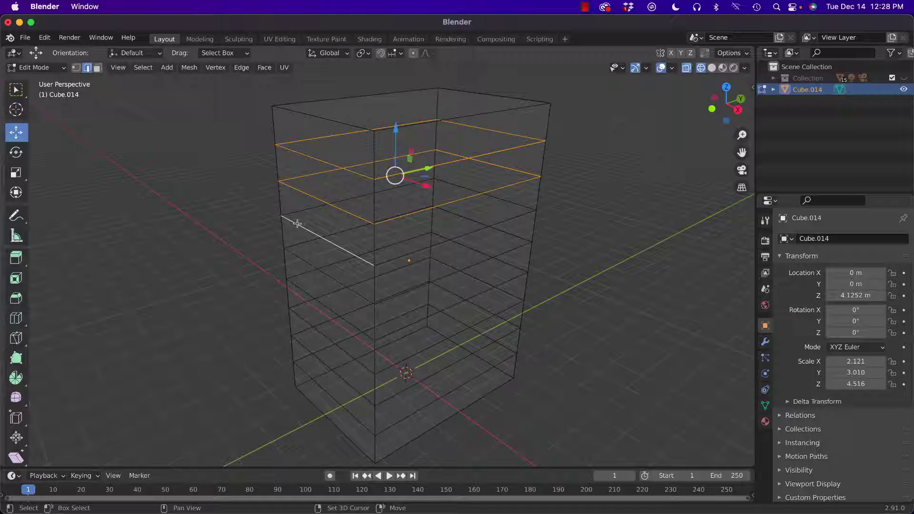
alt+shift+click(301, 262)
alt+shift+click(304, 288)
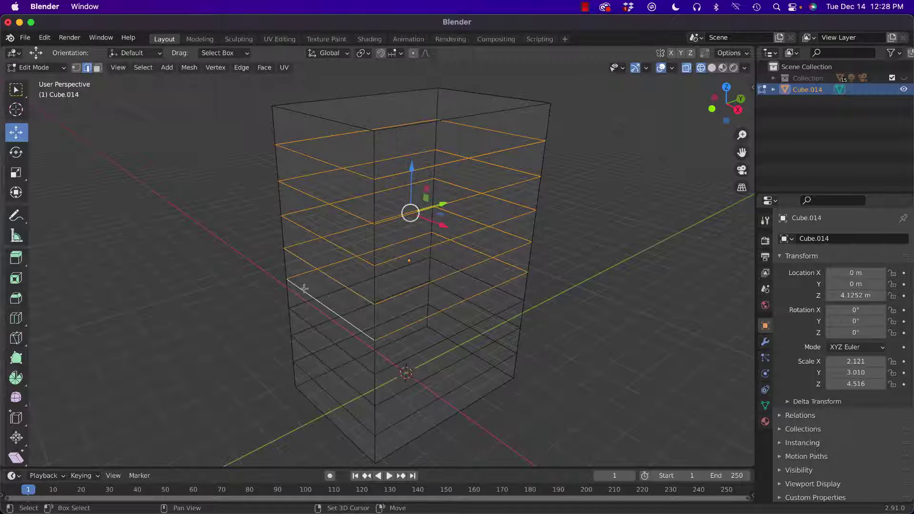
alt+shift+click(303, 321)
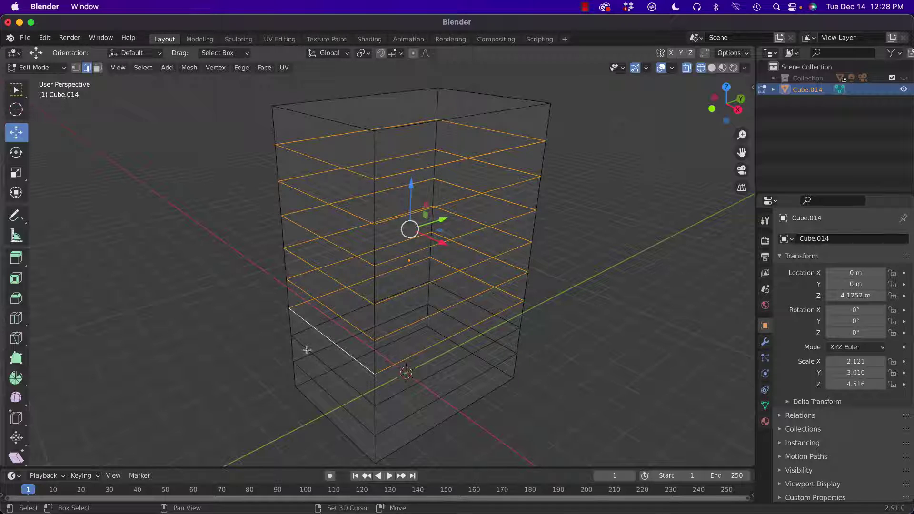
alt+shift+click(308, 368)
alt+shift+click(307, 372)
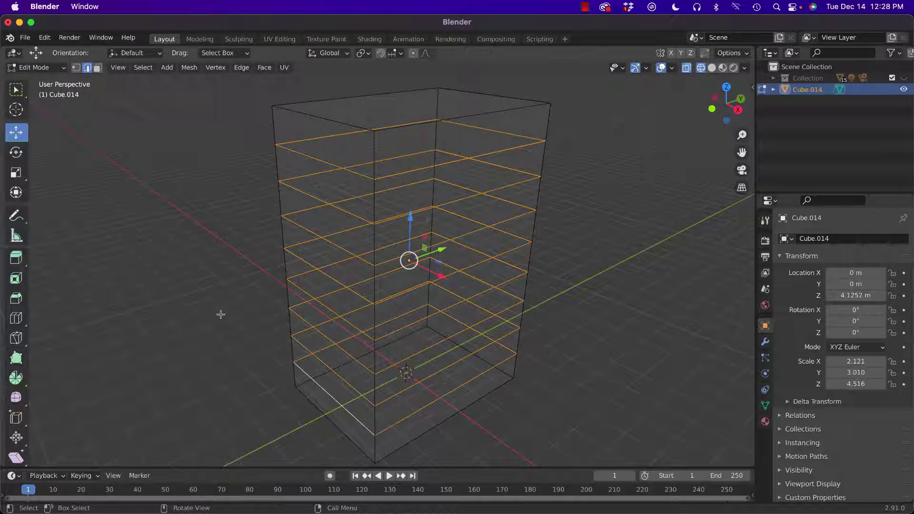
mouse_move(222, 314)
middle_down()
mouse_move(190, 308)
mouse_move(214, 310)
middle_up()
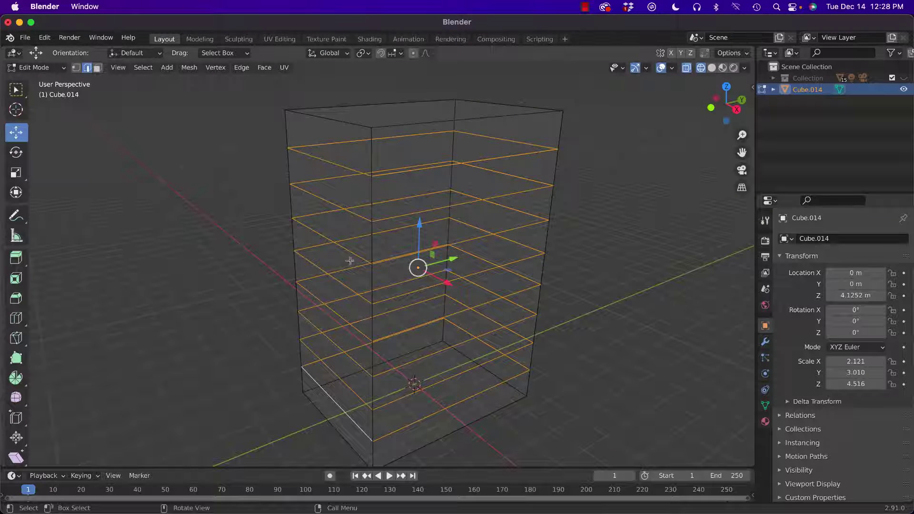
click(712, 68)
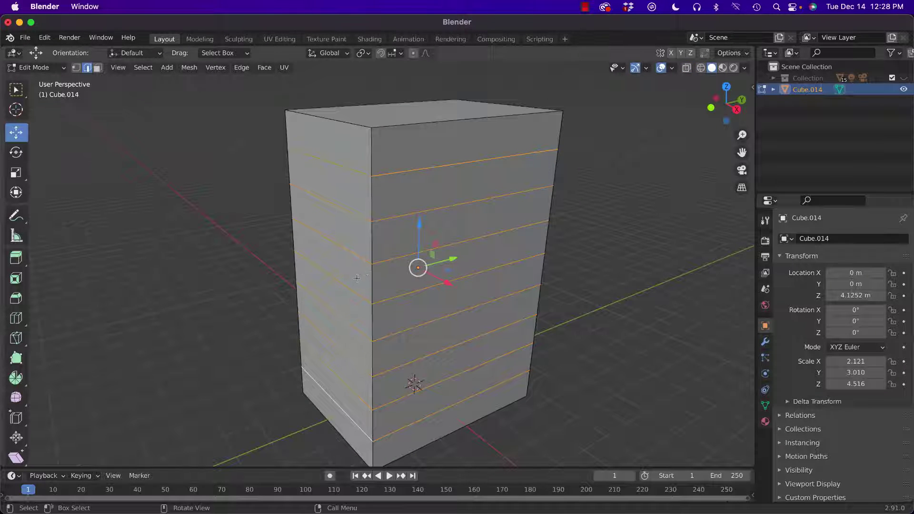
Step: Bevel the selected floor loops into thin bands about 0.0184 m wide
click(14, 300)
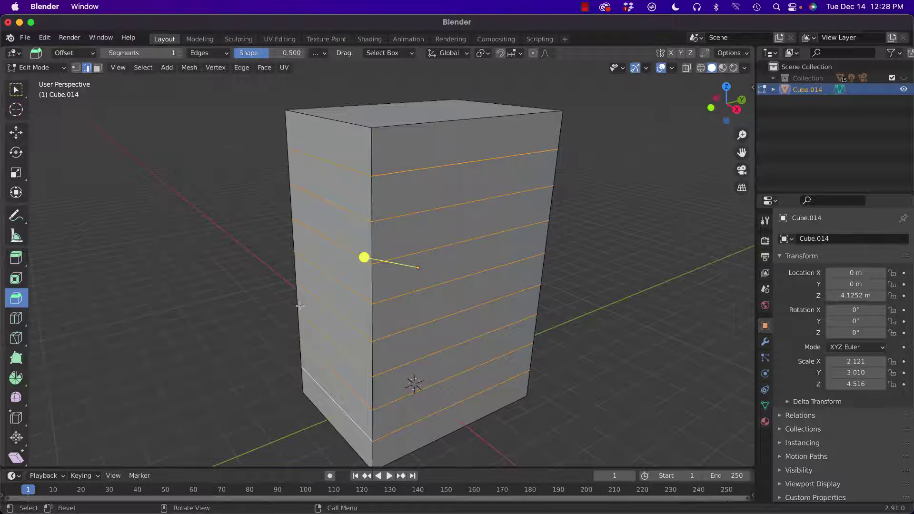
scroll(300, 305, up, 2)
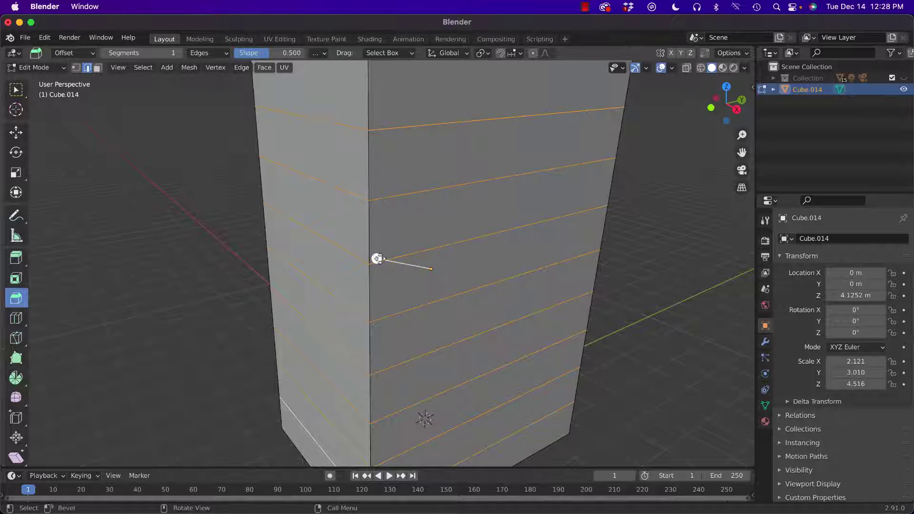
mouse_move(377, 259)
mouse_down()
mouse_move(385, 259)
mouse_move(376, 257)
mouse_up()
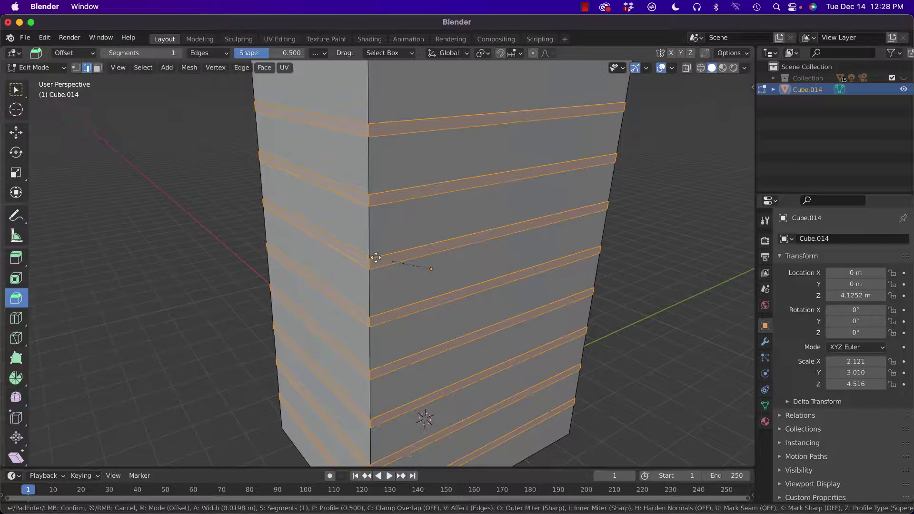
drag(375, 258, 376, 258)
click(376, 258)
scroll(362, 267, down, 1)
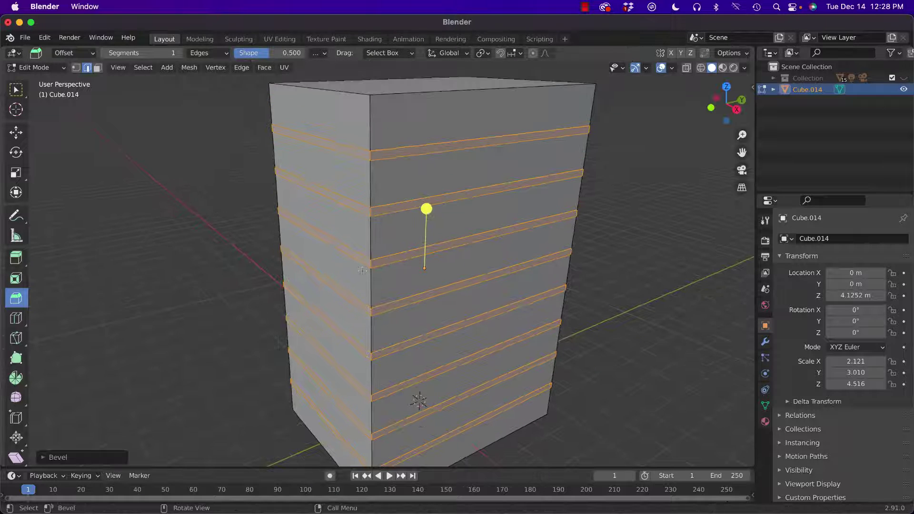
scroll(363, 273, up, 1)
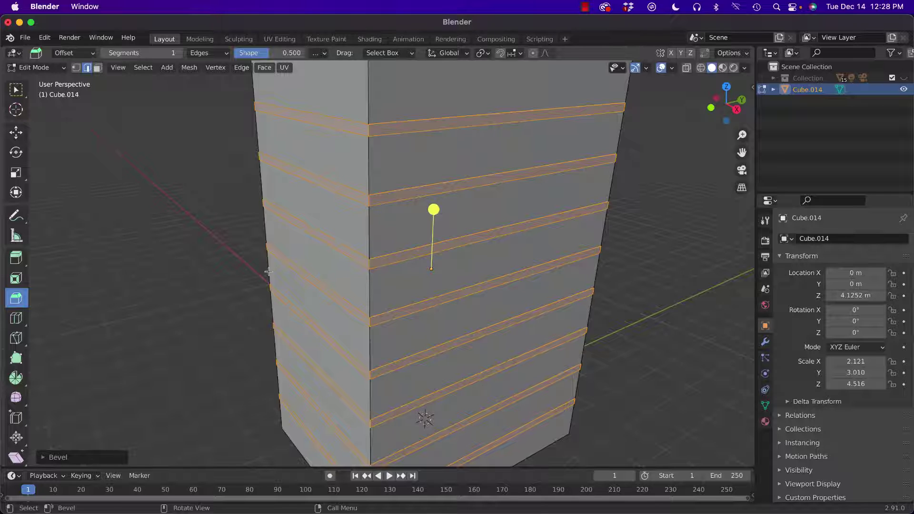
Step: Try extruding the band faces with Extrude Region, then undo it
click(14, 261)
drag(433, 228, 433, 222)
key(ctrl+z)
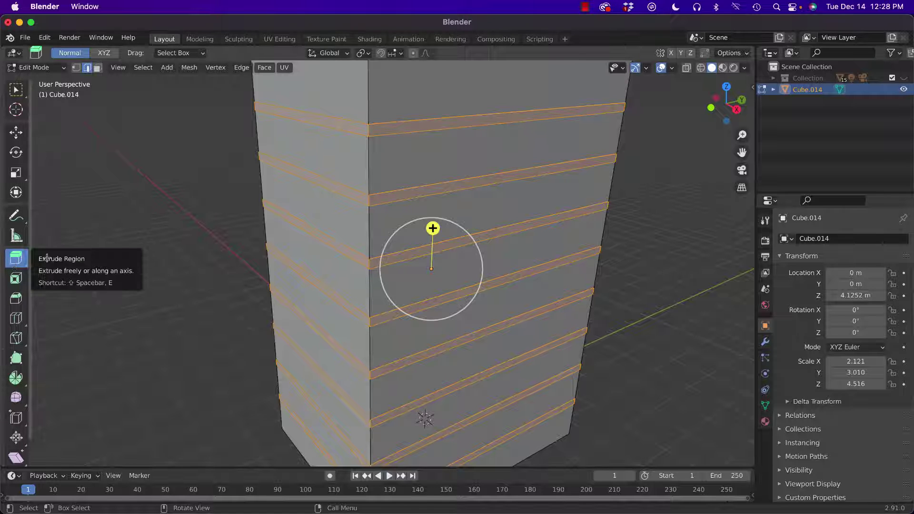
Step: Extrude the bands outward with Extrude Along Normals to form ledges
drag(433, 229, 430, 239)
key(ctrl+z)
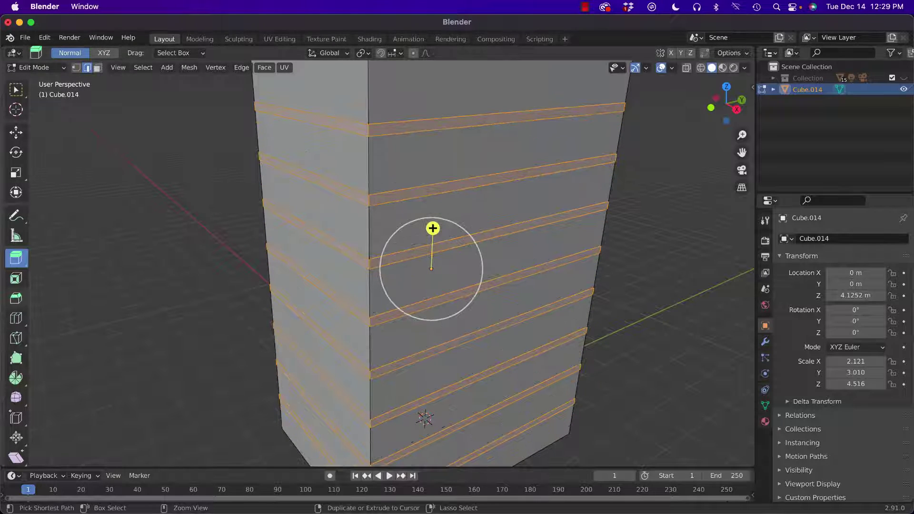
click(23, 266)
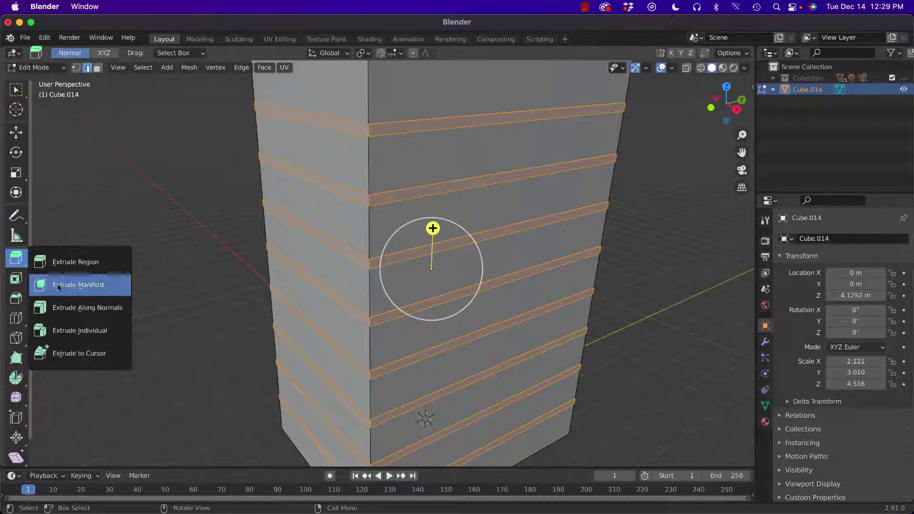
click(62, 309)
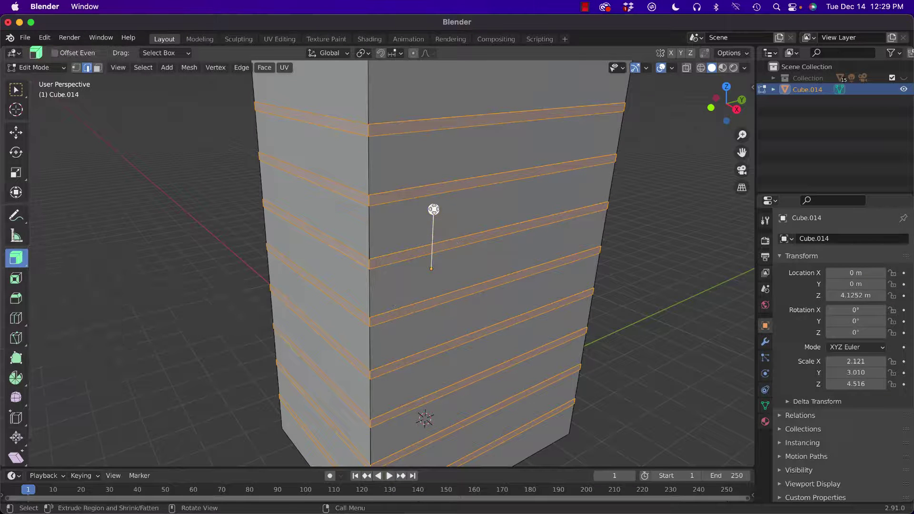
drag(433, 210, 433, 205)
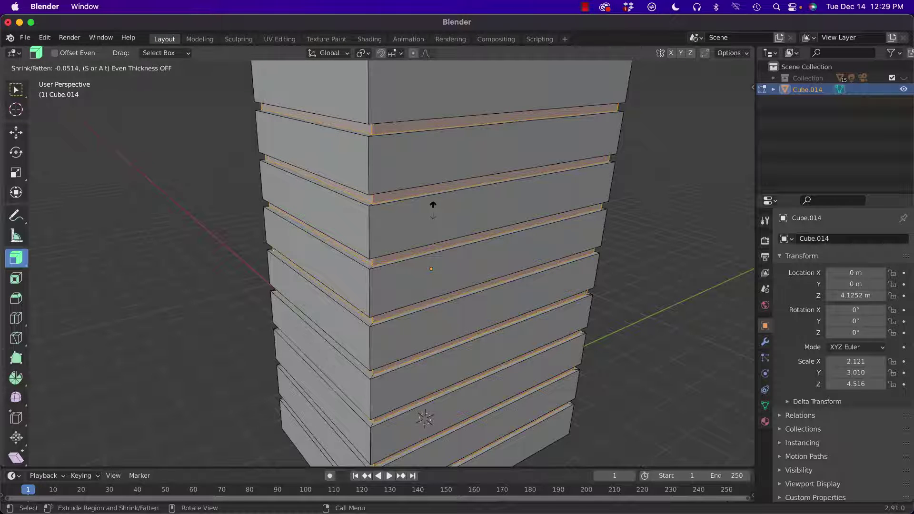
drag(433, 205, 432, 210)
click(172, 239)
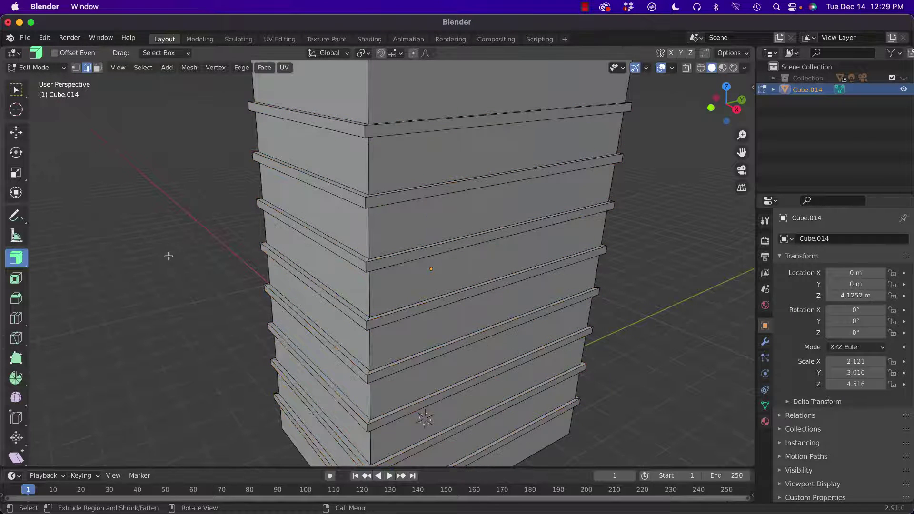
Step: Orbit around the building to inspect the ledges, then select a vertical corner edge
scroll(169, 257, down, 2)
middle_drag(170, 257, 235, 261)
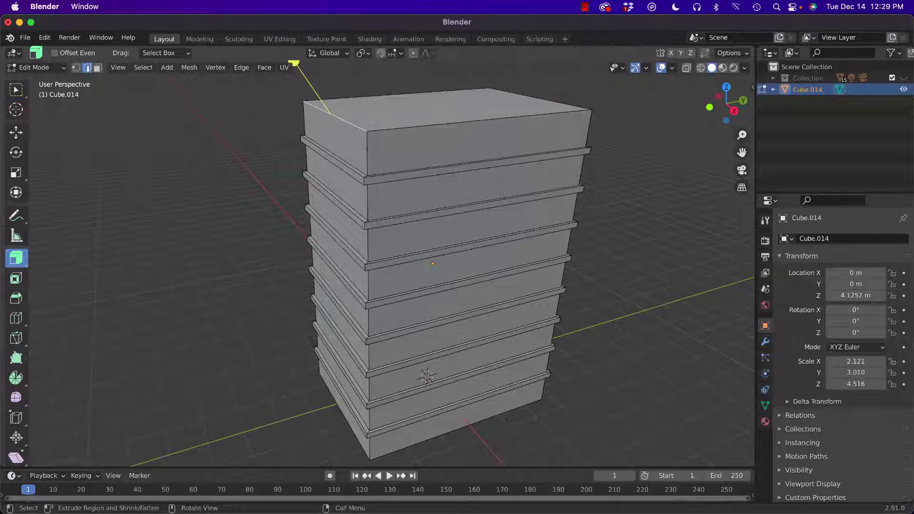
middle_drag(306, 148, 307, 159)
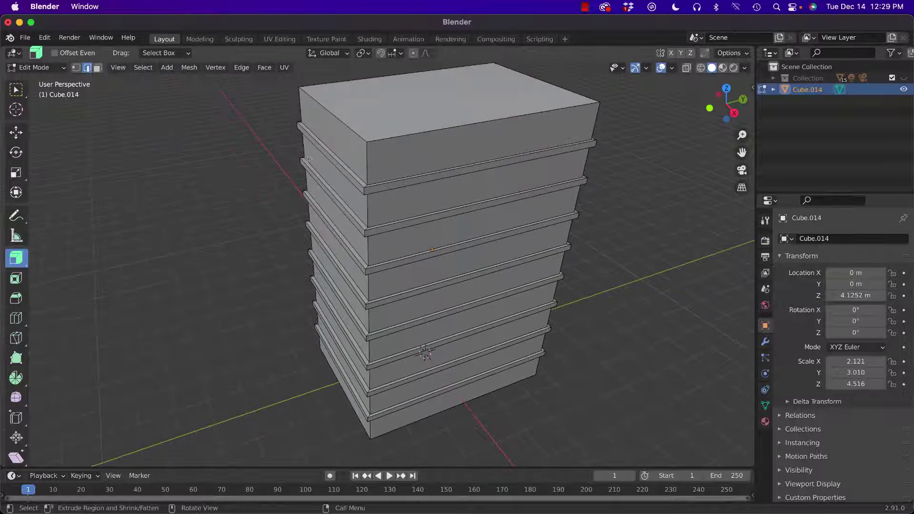
shift+click(342, 121)
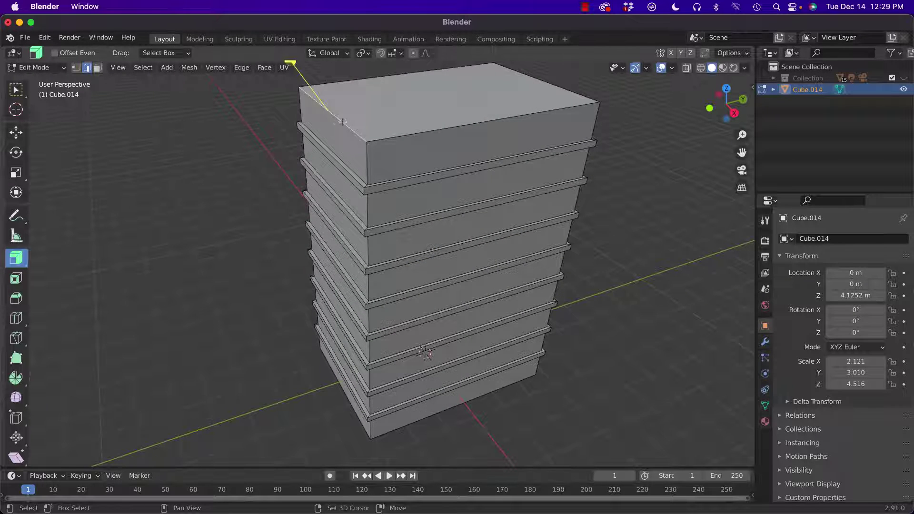
click(263, 132)
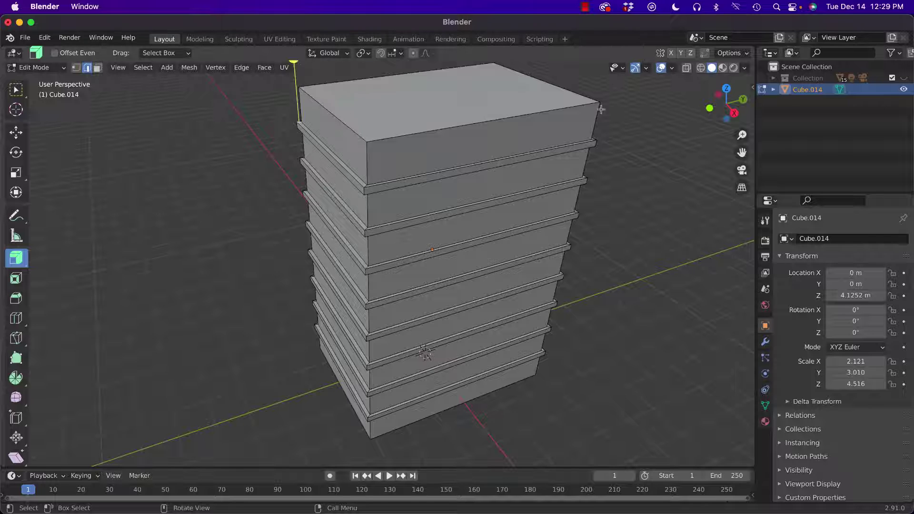
Step: Turn on X-ray and select the four top roof edges of Cube.014
click(687, 68)
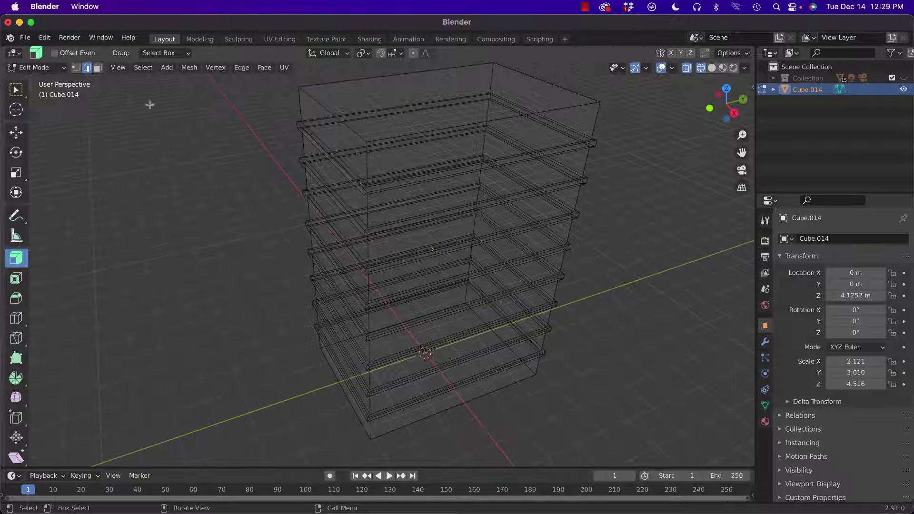
click(16, 132)
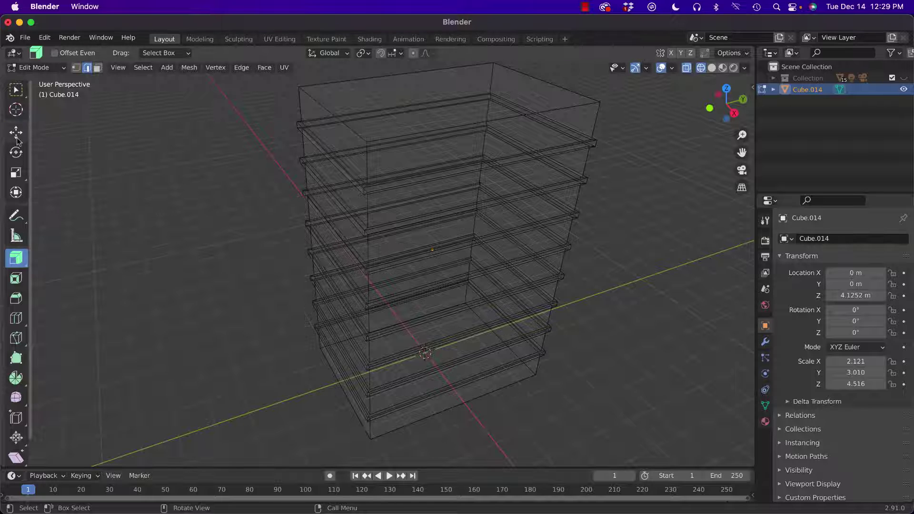
click(310, 86)
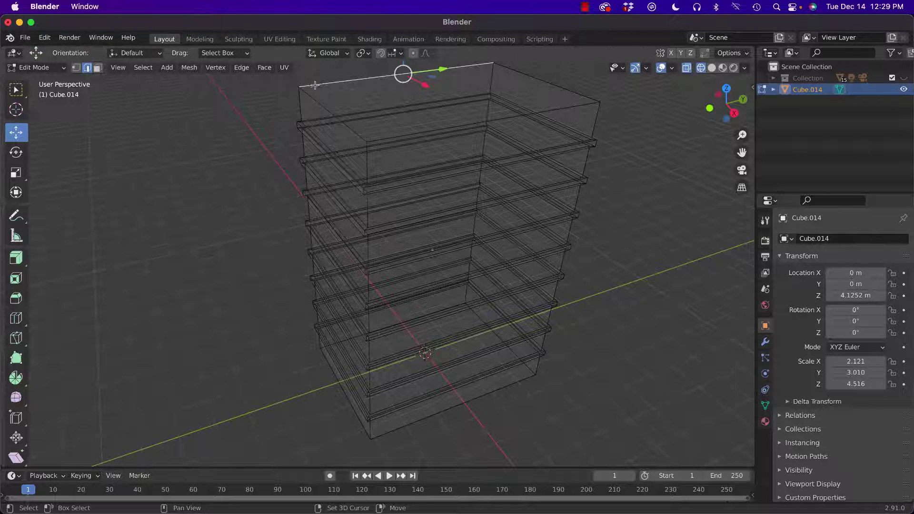
shift+click(310, 97)
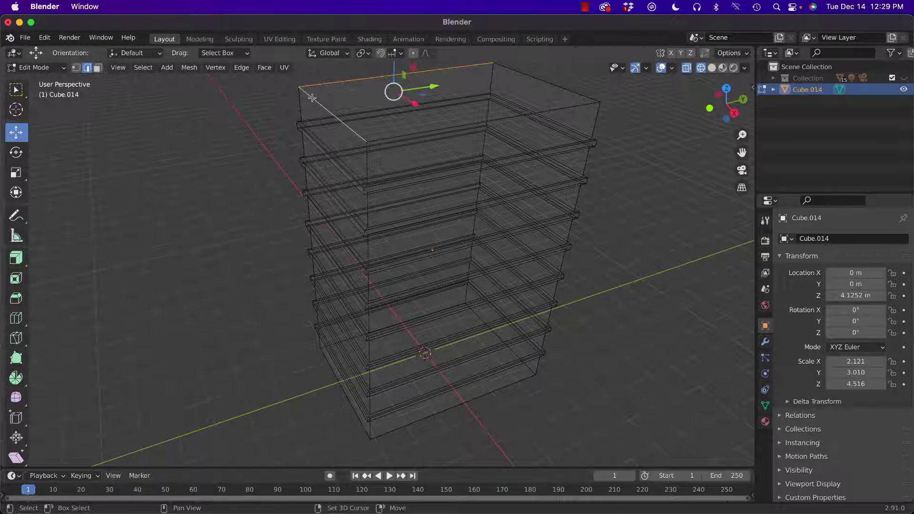
click(235, 131)
middle_drag(194, 164, 234, 167)
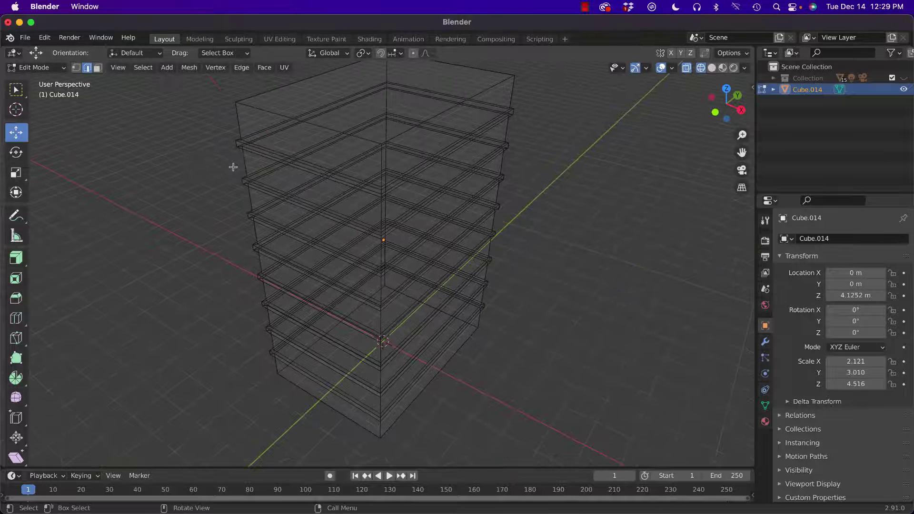
shift+click(247, 99)
shift+click(248, 108)
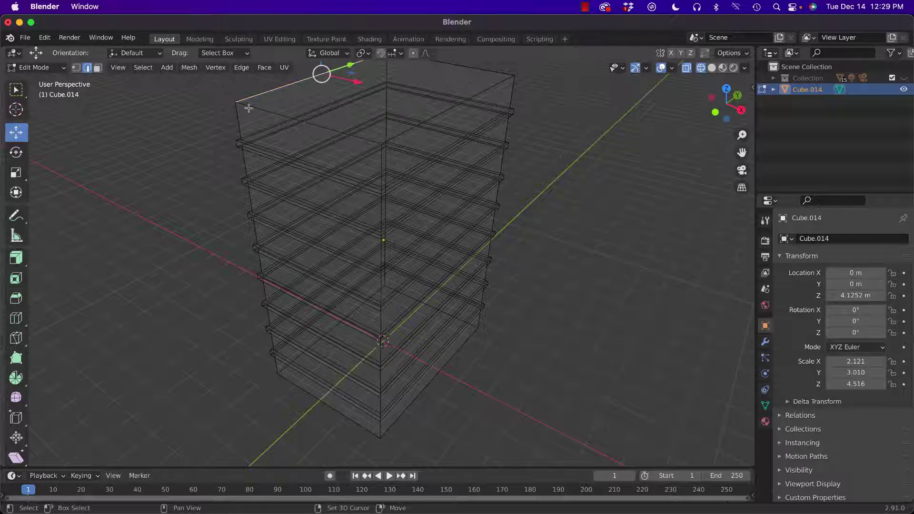
shift+click(371, 116)
shift+click(438, 103)
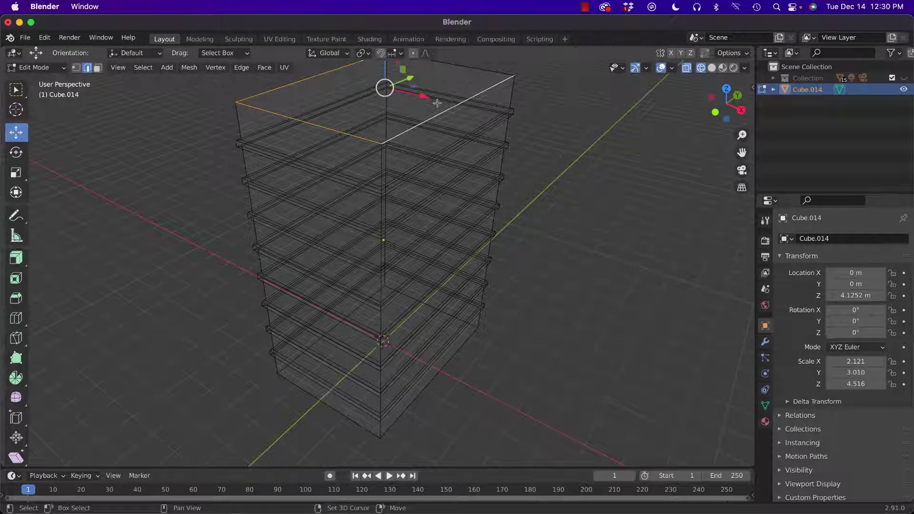
shift+click(494, 71)
middle_drag(510, 102, 468, 149)
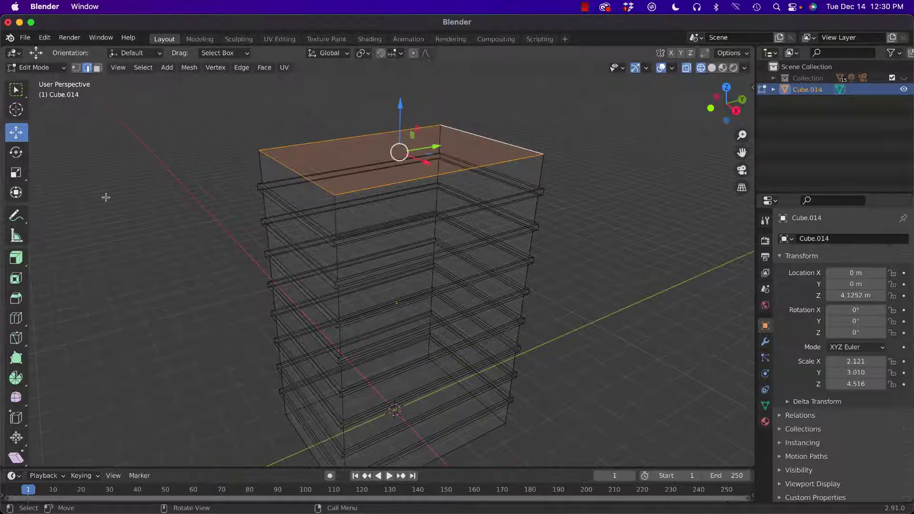
Step: Return to solid shading and bevel the four top edges into a narrow chamfered rim
click(713, 68)
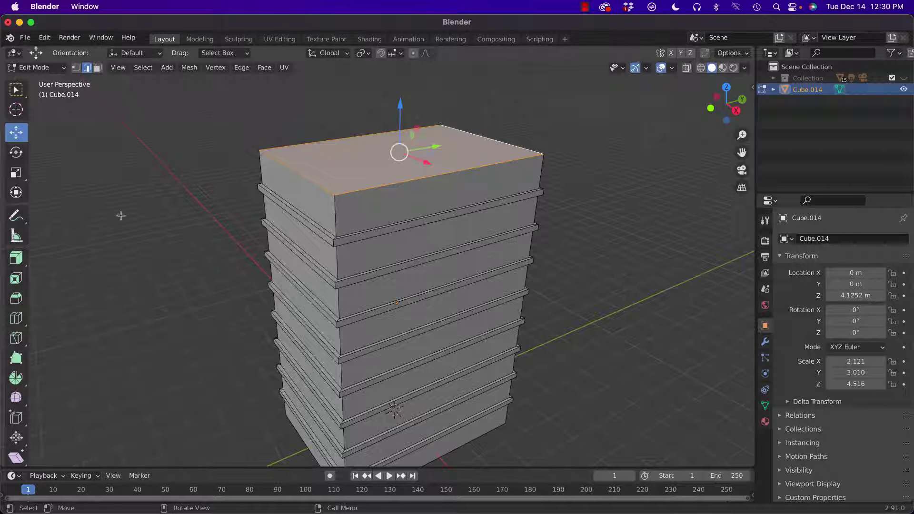
click(15, 298)
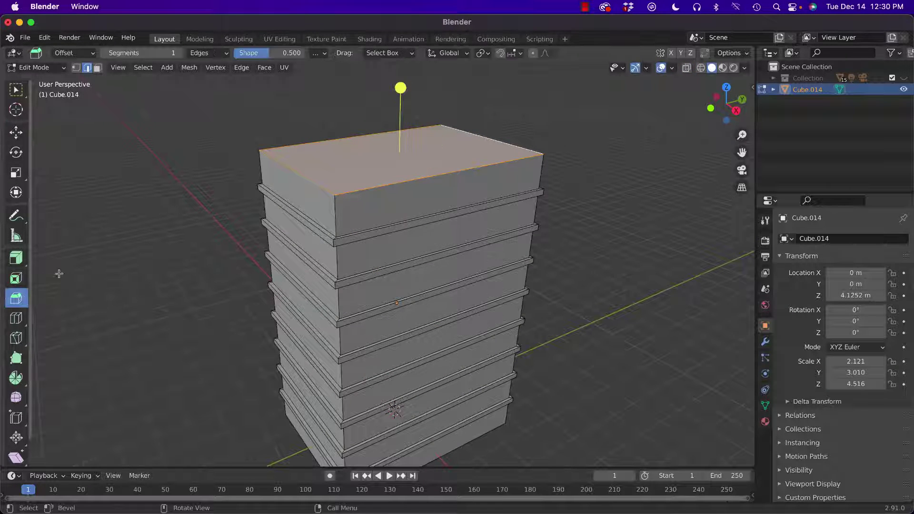
drag(400, 88, 402, 85)
Step: In face select mode, select the building's top roof face
click(235, 148)
middle_drag(235, 149, 198, 153)
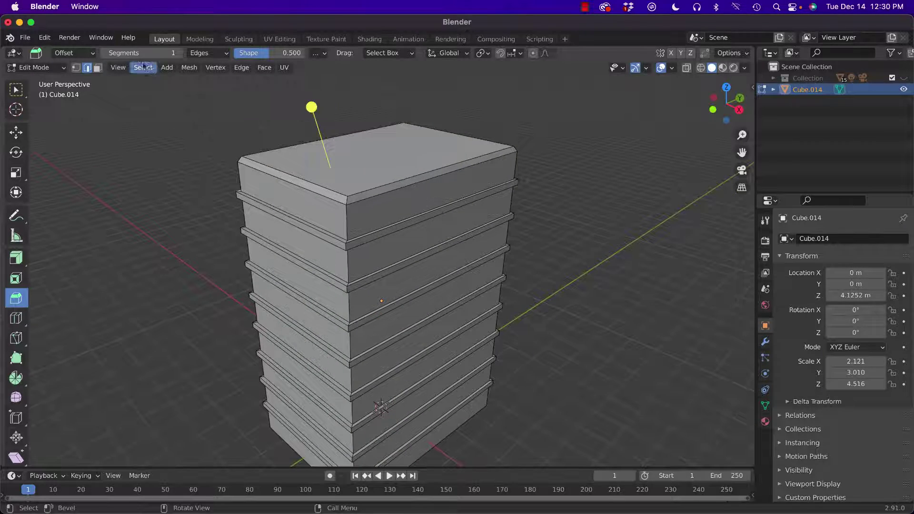
click(98, 67)
click(282, 146)
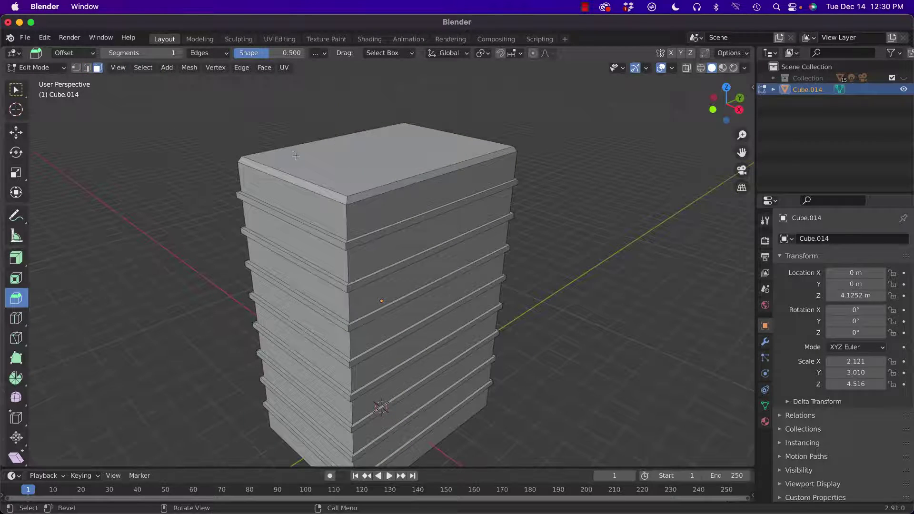
Step: Inset the roof face to leave a border rim, then sink the inset face downward
click(16, 279)
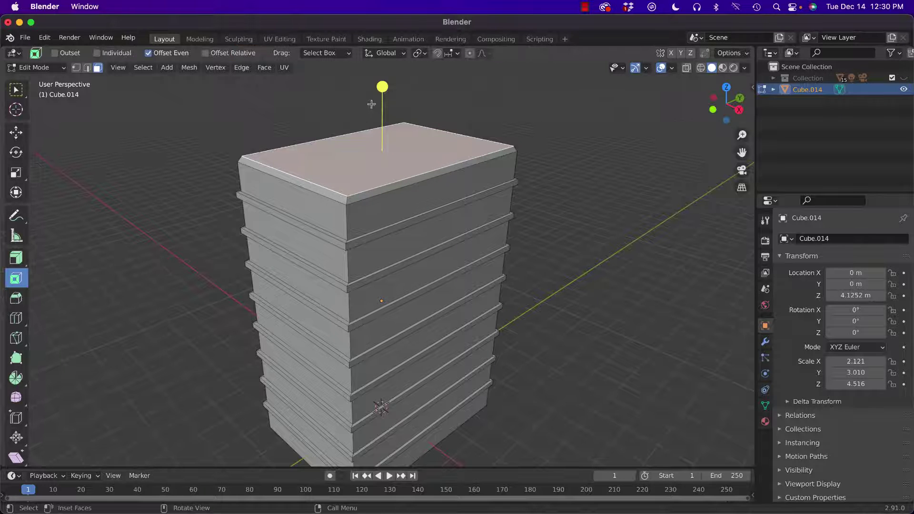
drag(382, 87, 382, 92)
click(16, 258)
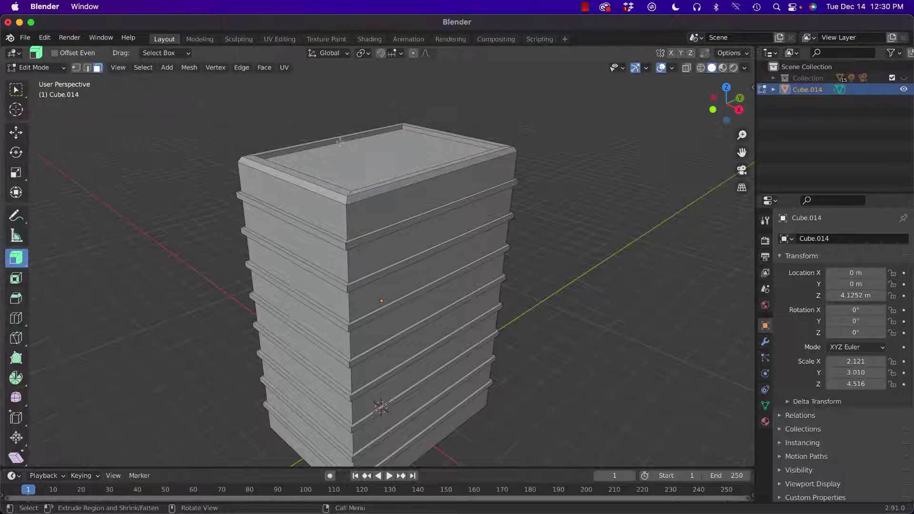
middle_drag(340, 142, 318, 236)
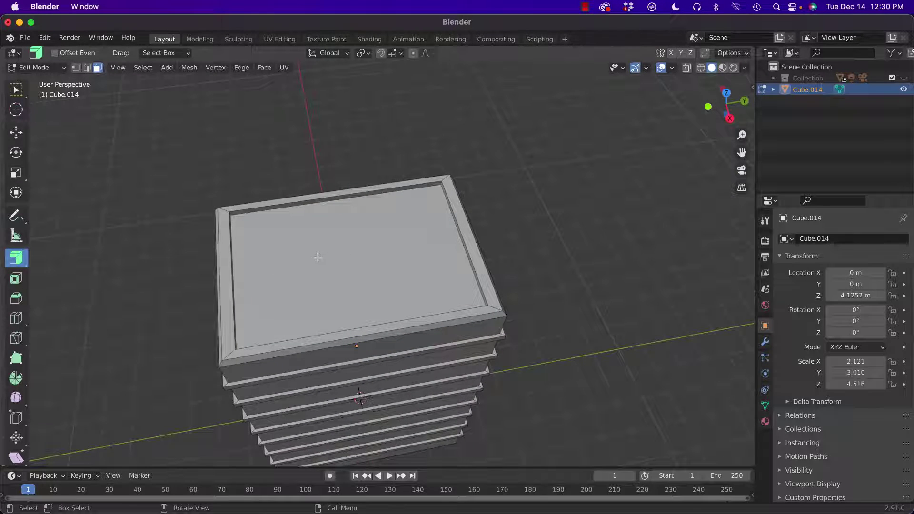
Step: Inspect the building from several angles and reselect the recessed roof face
click(318, 257)
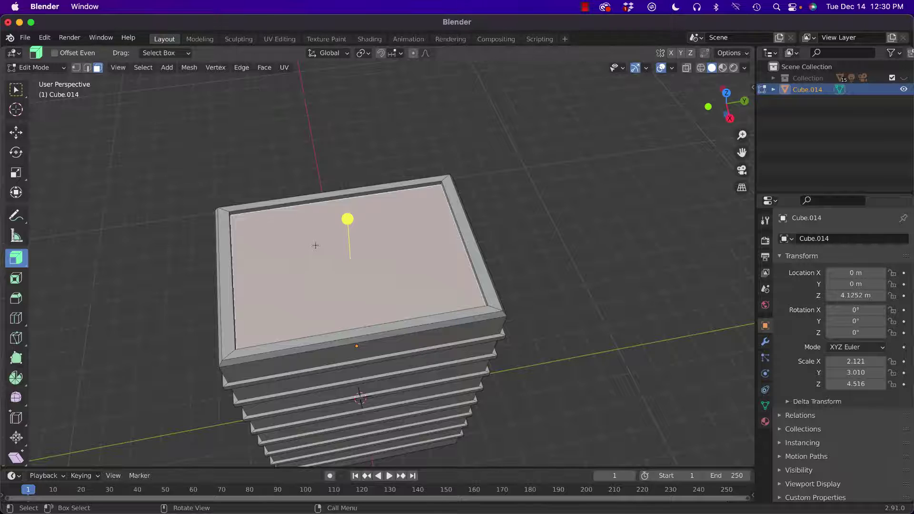
middle_drag(316, 247, 385, 195)
middle_drag(387, 233, 209, 256)
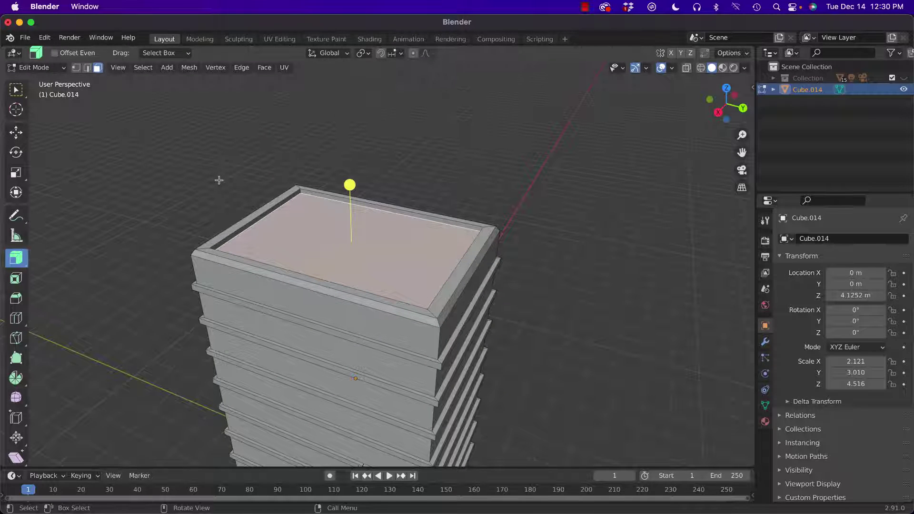
click(401, 167)
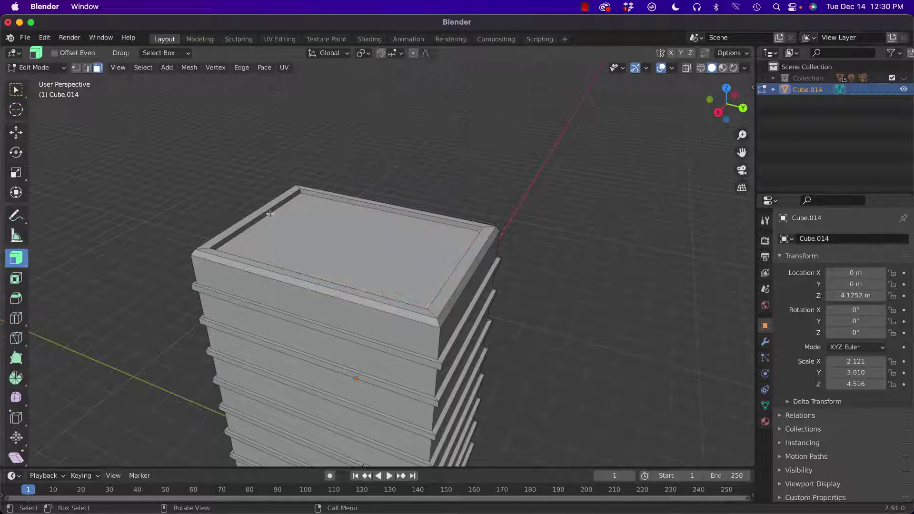
scroll(327, 194, down, 4)
middle_drag(366, 228, 346, 266)
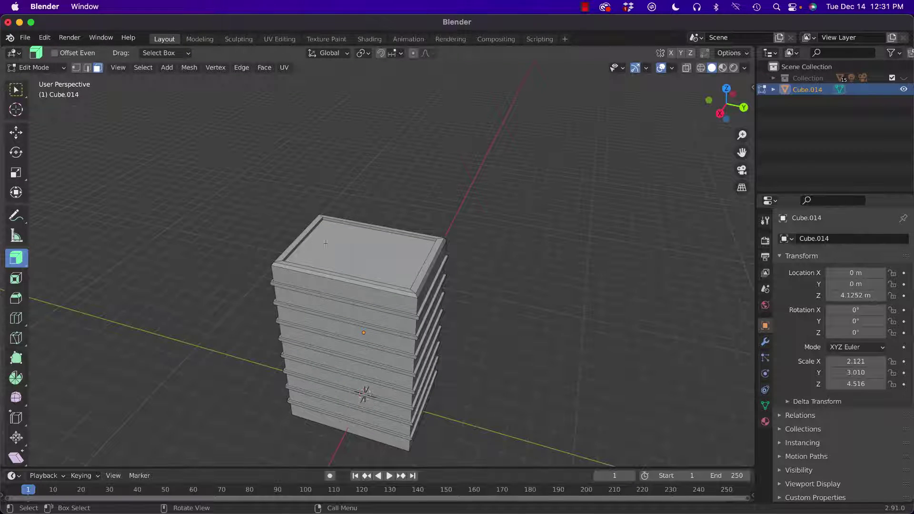
middle_drag(377, 259, 395, 247)
click(388, 254)
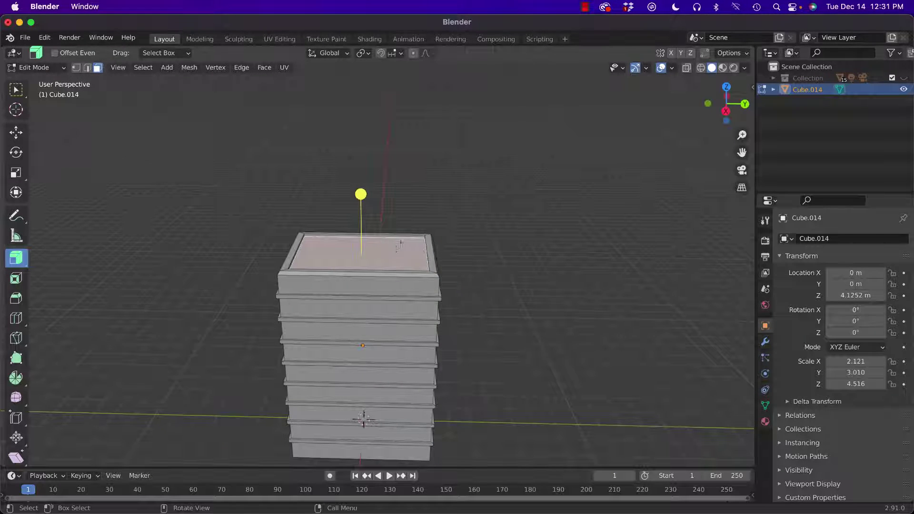
Step: Create Material.001 with a dark magenta base colour and assign it to the roof face
click(766, 422)
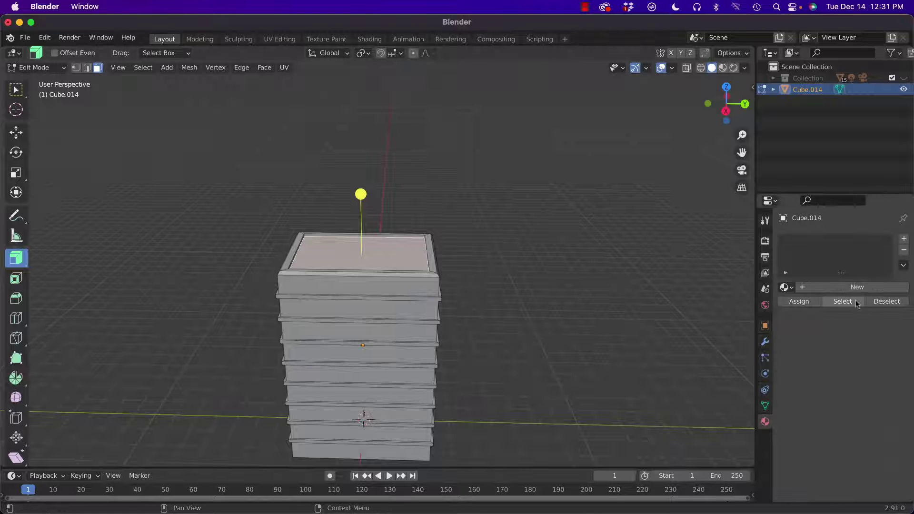
click(857, 289)
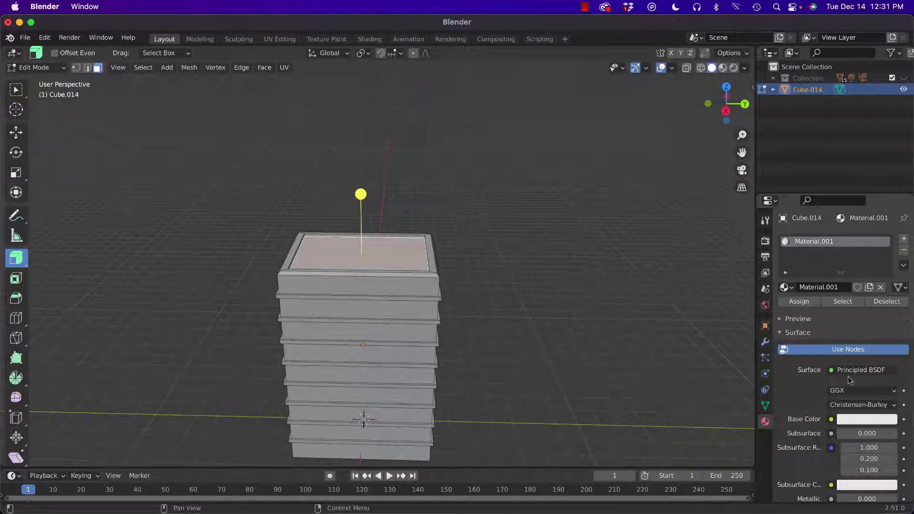
click(862, 420)
drag(889, 262, 889, 326)
click(862, 332)
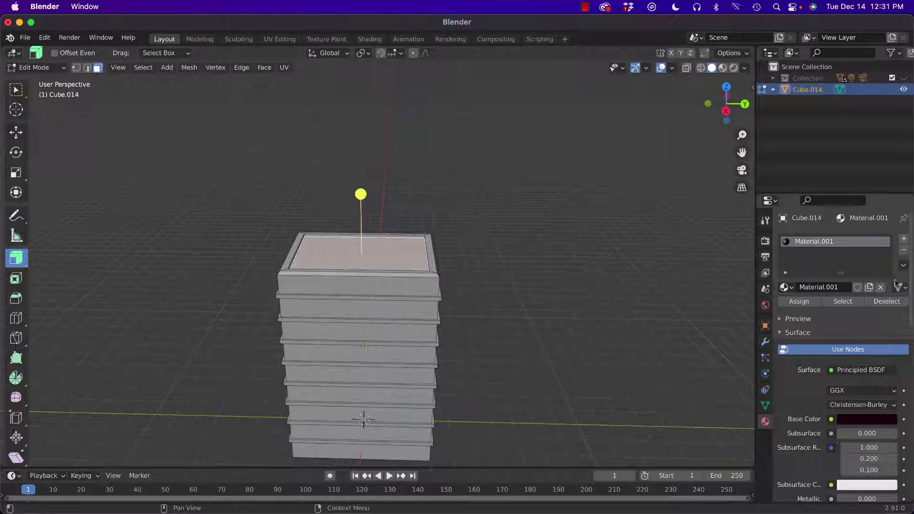
click(797, 301)
click(518, 282)
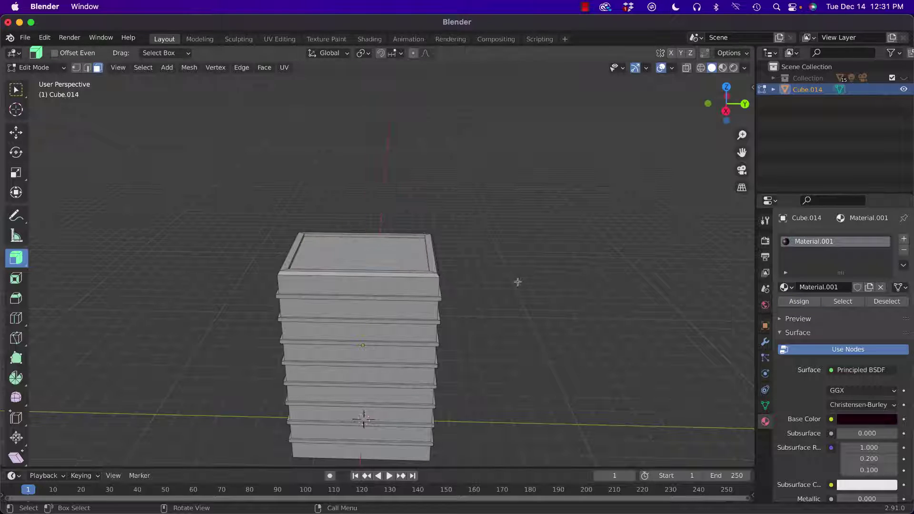
Step: Preview material, rendered and wireframe shading, return to Solid, then hide Cube.014
click(723, 68)
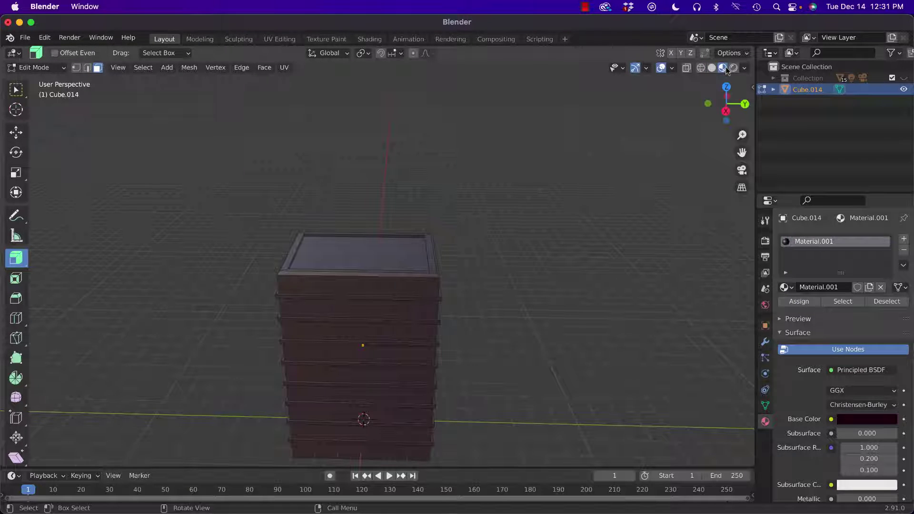
click(731, 70)
click(701, 67)
click(712, 67)
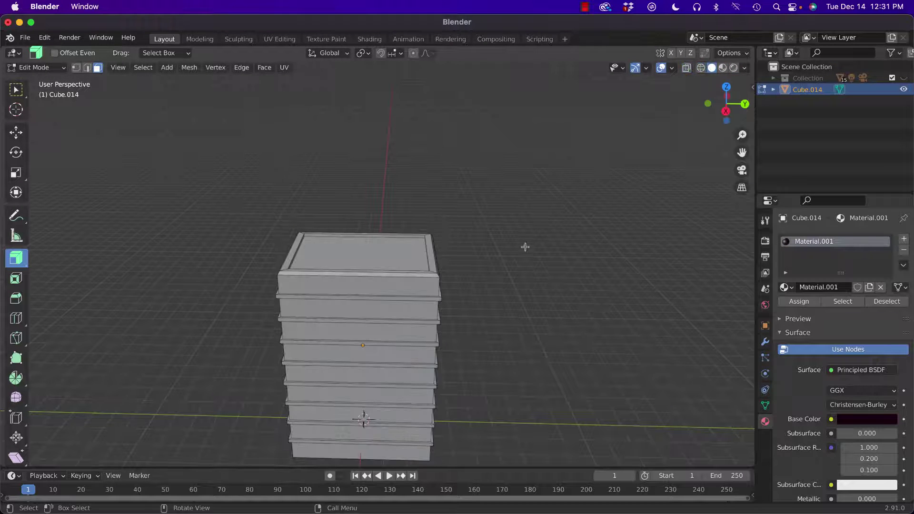
mouse_move(525, 246)
middle_down()
mouse_move(585, 229)
mouse_move(492, 208)
mouse_move(502, 208)
mouse_move(453, 224)
mouse_move(456, 209)
middle_up()
scroll(457, 209, up, 6)
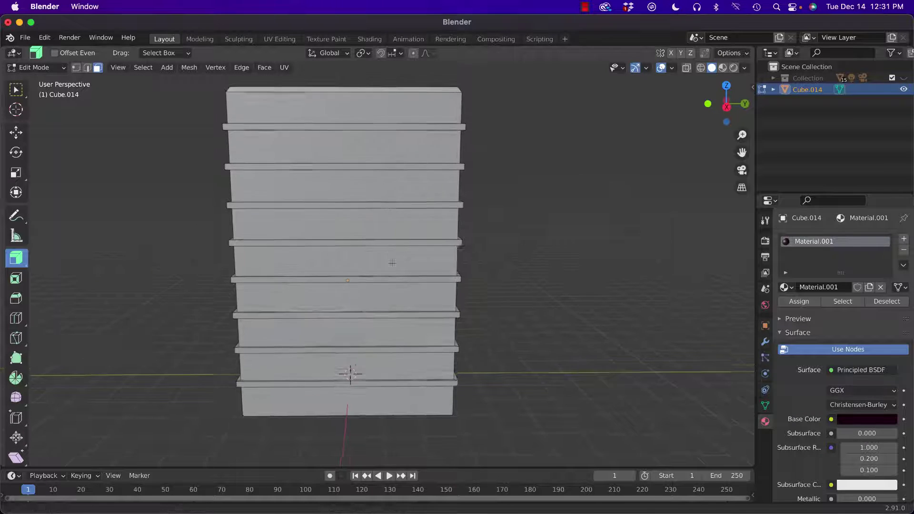
shift+middle_drag(380, 257, 427, 264)
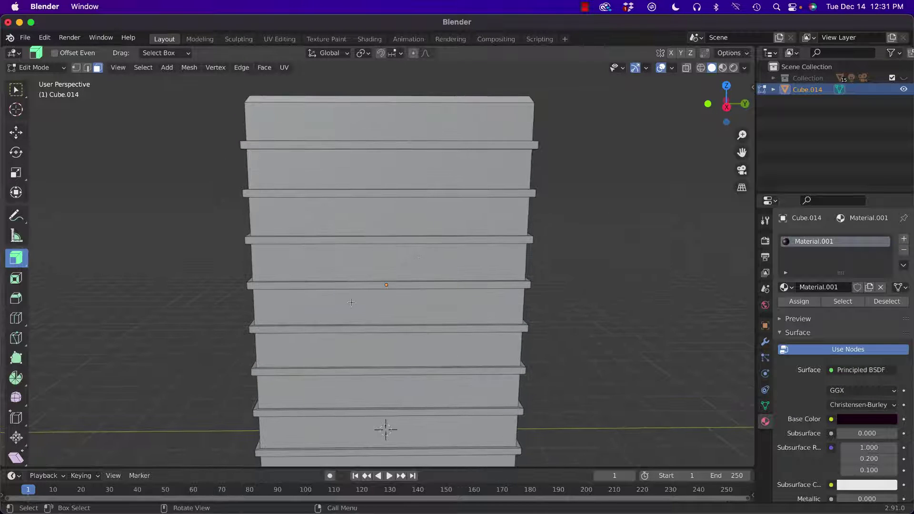
scroll(188, 328, down, 5)
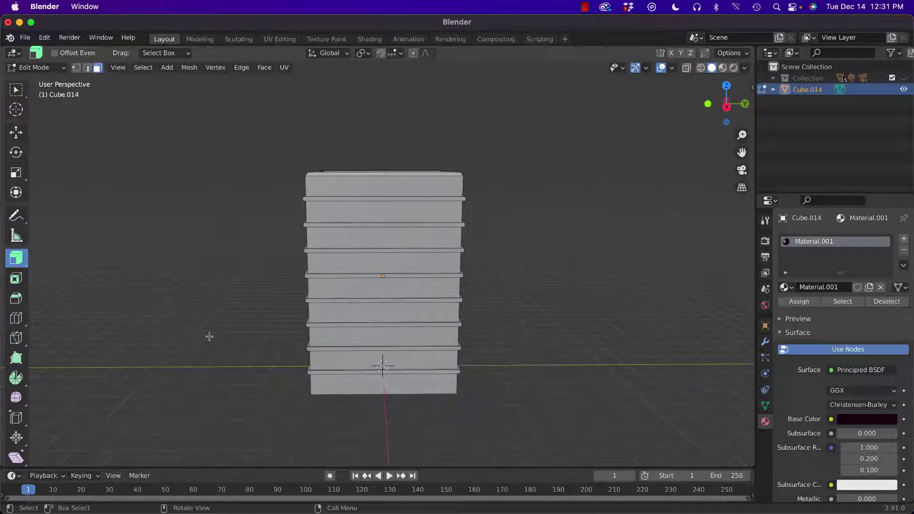
click(904, 89)
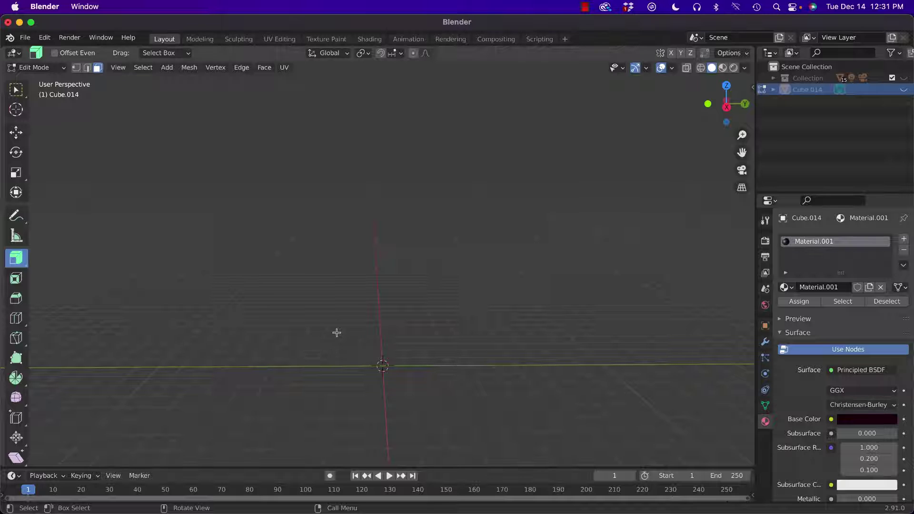
Step: Back in Object Mode, add a new cube and raise it up off the floor
key(Tab)
key(shift+a)
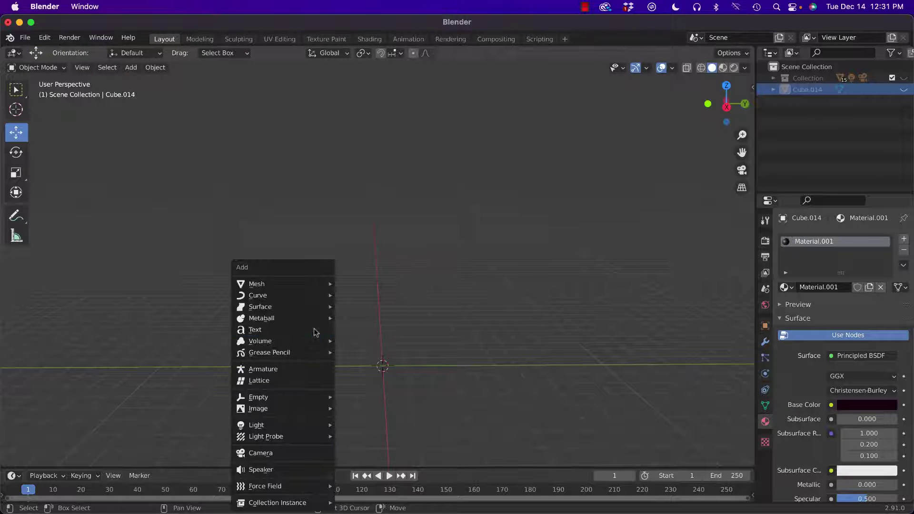
mouse_move(308, 283)
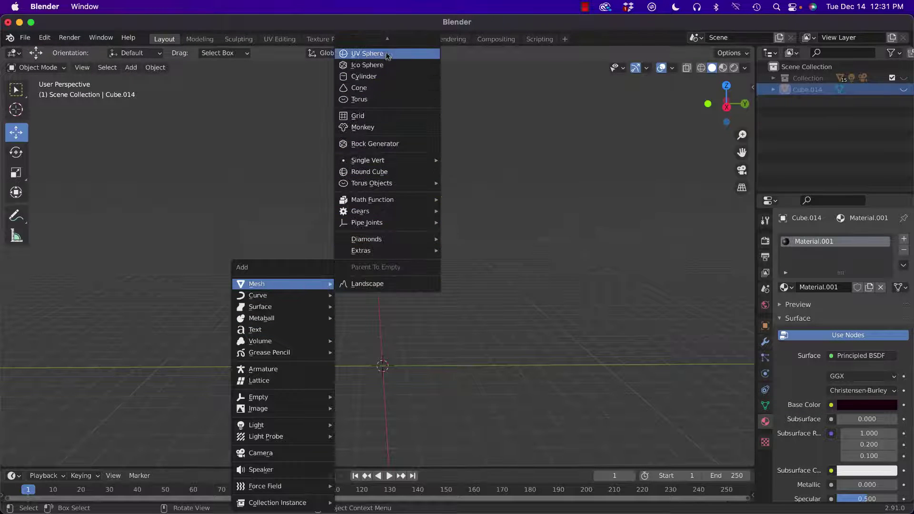
scroll(390, 41, up, 2)
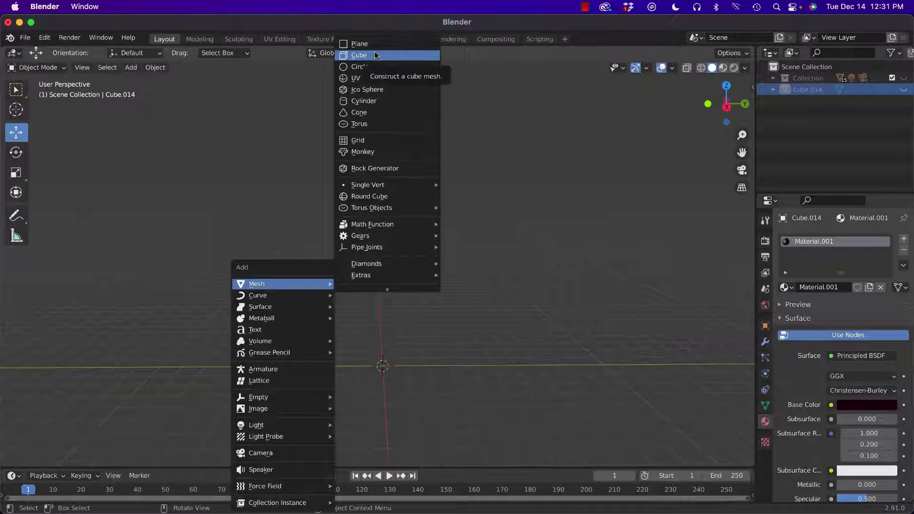
click(378, 55)
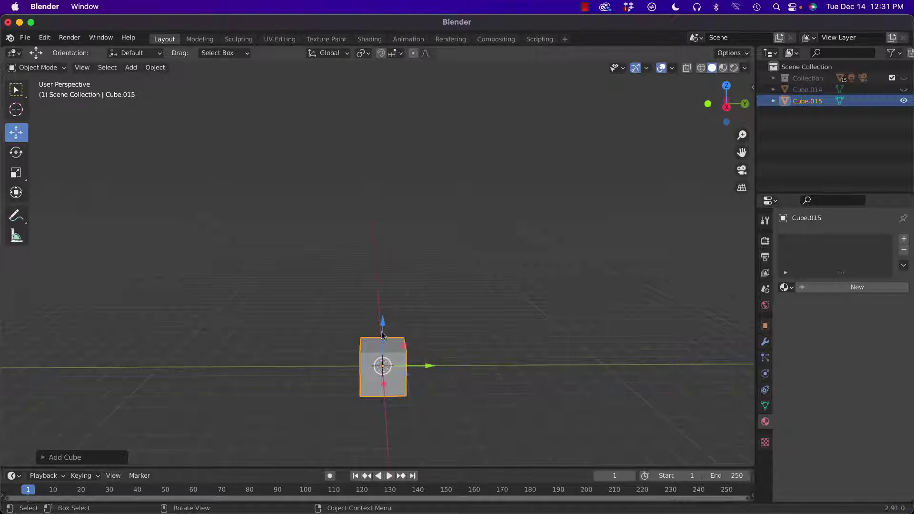
drag(382, 335, 386, 305)
mouse_move(386, 305)
middle_down()
mouse_move(397, 347)
mouse_move(391, 304)
mouse_move(391, 320)
middle_up()
scroll(398, 362, up, 4)
scroll(394, 297, up, 3)
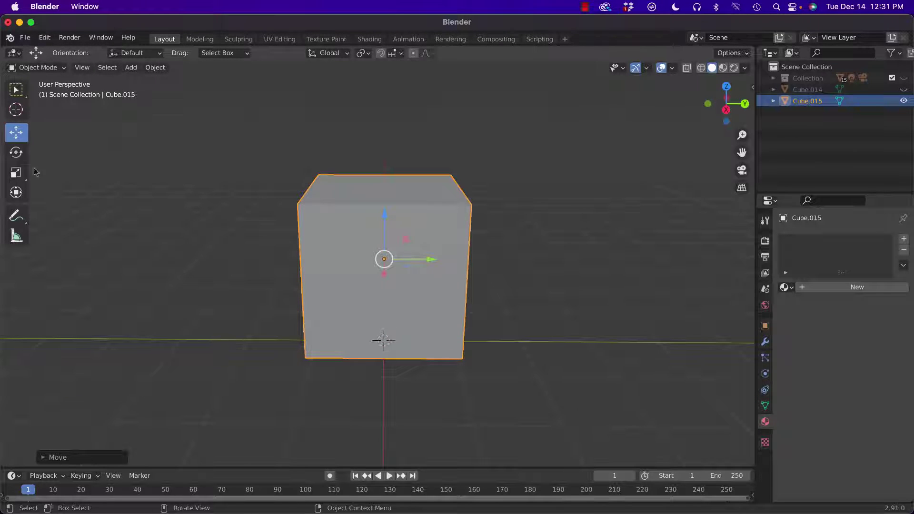
Step: Scale the cube up and flatten it into a thin upright slab
click(16, 172)
drag(386, 215, 385, 176)
key(s)
click(463, 252)
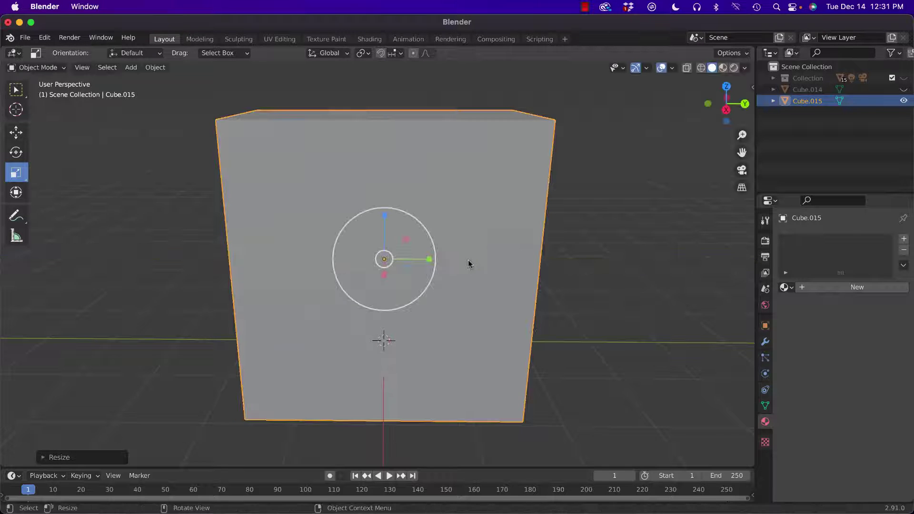
scroll(468, 266, down, 1)
middle_drag(467, 265, 430, 272)
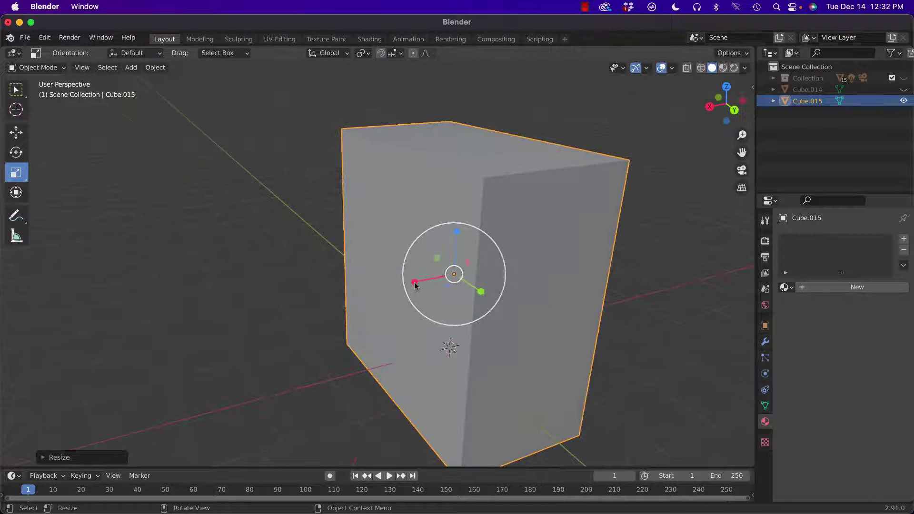
drag(415, 282, 456, 283)
middle_drag(456, 284, 399, 251)
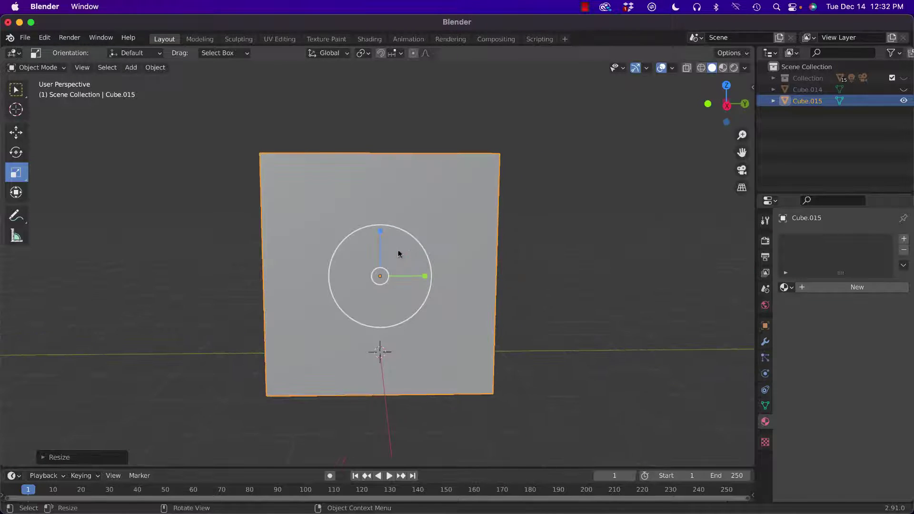
Step: Lift the slab higher and nudge it slightly sideways
click(15, 132)
drag(378, 228, 380, 184)
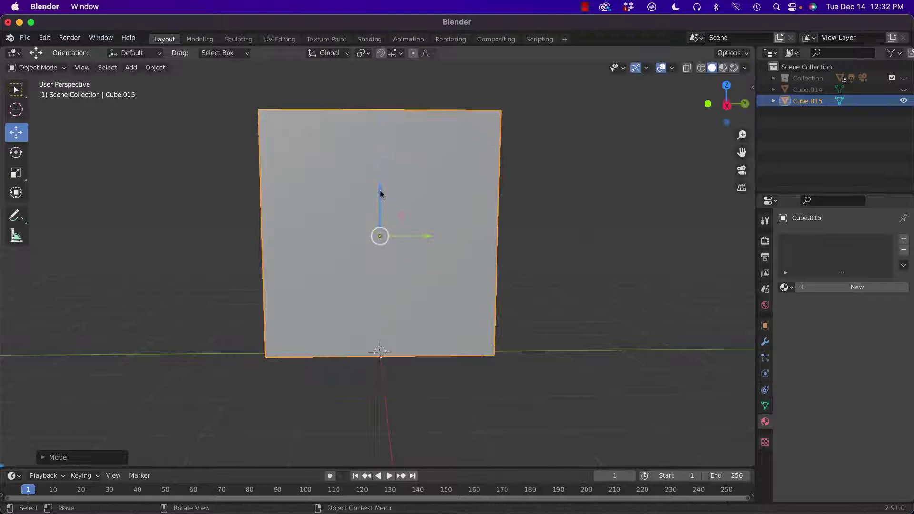
scroll(385, 208, up, 1)
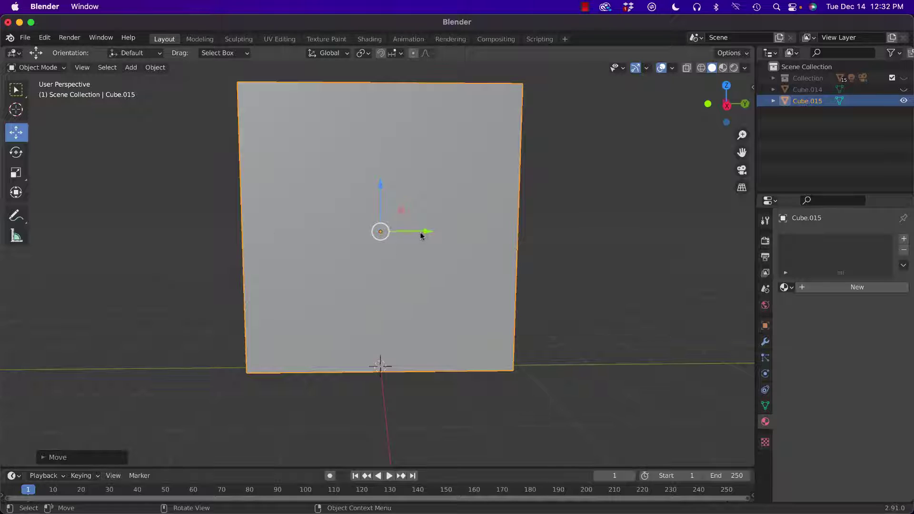
drag(421, 236, 420, 235)
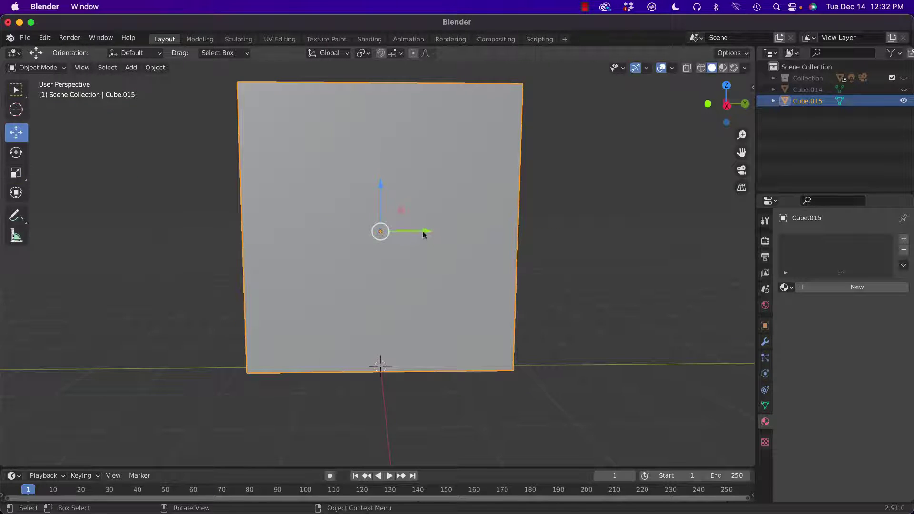
drag(423, 234, 419, 235)
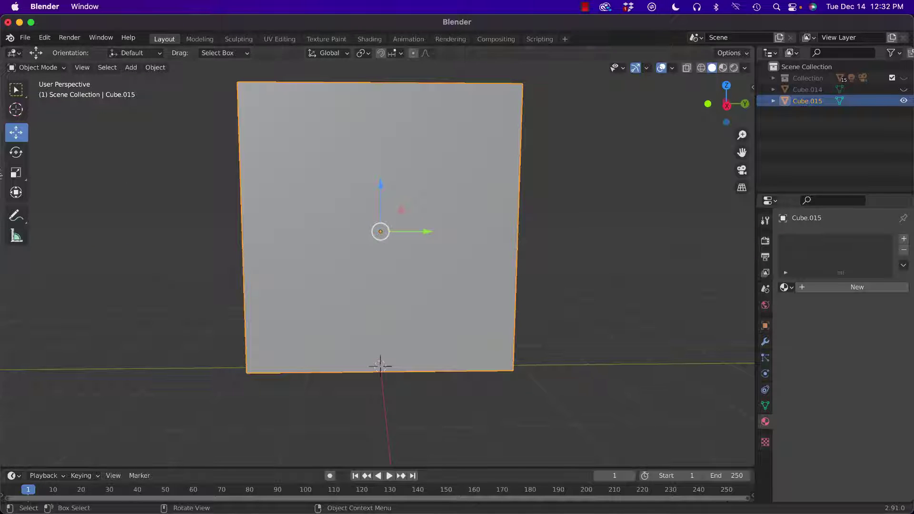
Step: Narrow the slab's width and reselect it from a frontal view
click(16, 172)
drag(423, 231, 409, 230)
click(194, 215)
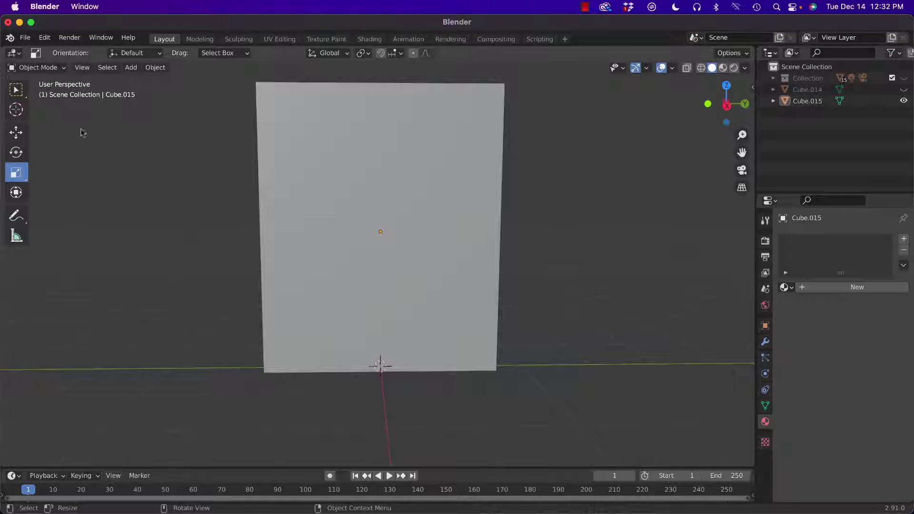
click(271, 170)
click(217, 206)
middle_drag(201, 207, 221, 204)
click(335, 195)
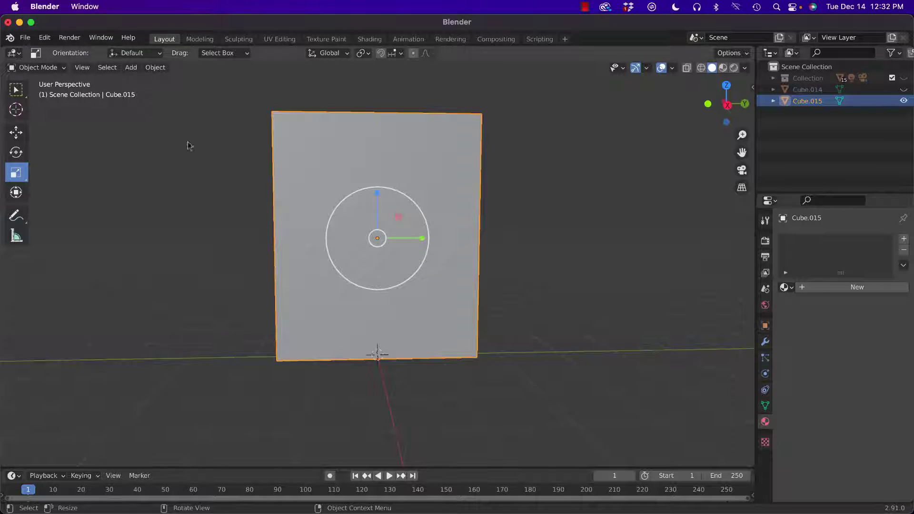
Step: In Edit Mode, inset the slab's front face twice to form a double border
key(Tab)
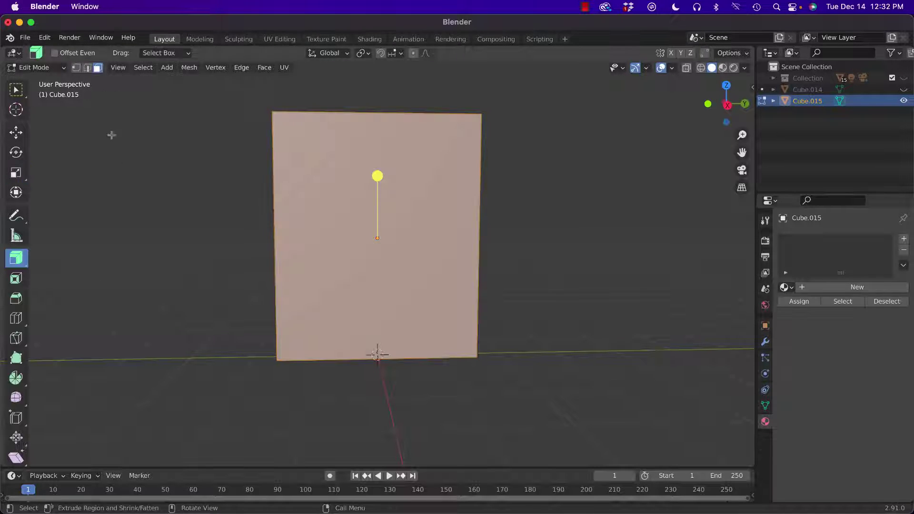
click(155, 200)
click(274, 272)
middle_drag(274, 272, 249, 277)
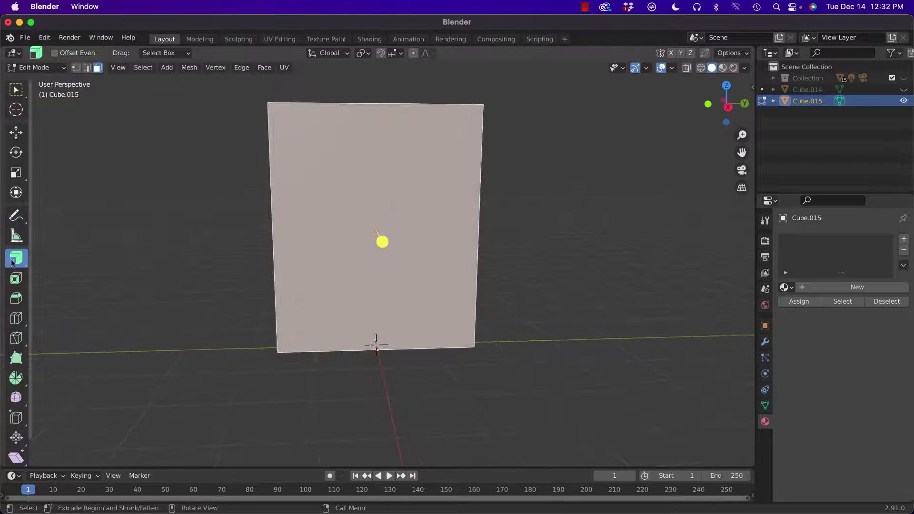
click(15, 278)
drag(383, 242, 380, 242)
scroll(382, 236, up, 2)
shift+middle_drag(381, 237, 370, 272)
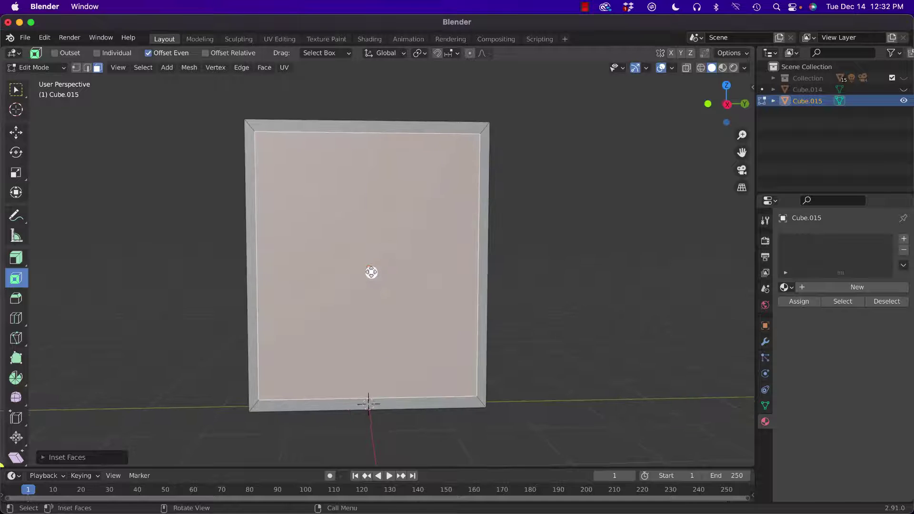
mouse_move(371, 272)
mouse_down()
mouse_move(370, 262)
mouse_move(372, 272)
mouse_up()
Step: Push the inner panel back into the frame to recess it
click(16, 258)
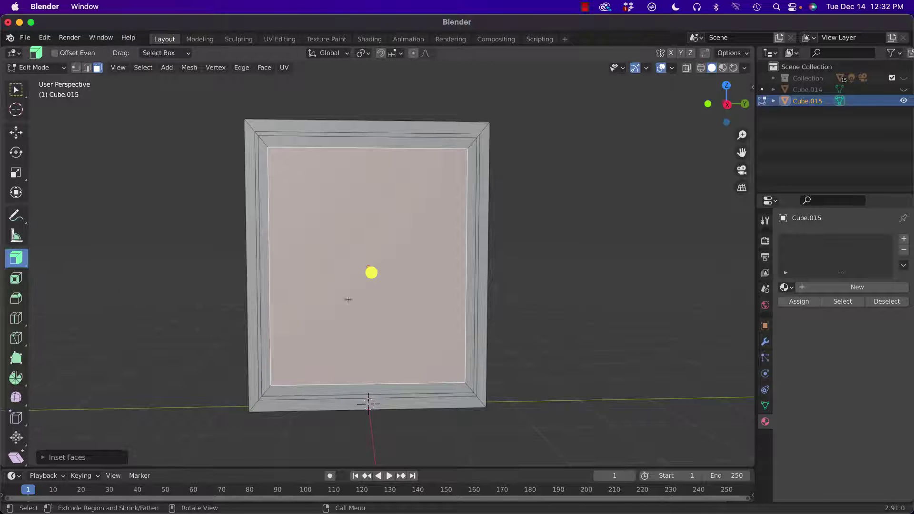
mouse_move(347, 300)
middle_down()
mouse_move(335, 308)
mouse_move(347, 295)
middle_up()
mouse_move(383, 272)
mouse_down()
mouse_move(356, 270)
mouse_move(363, 249)
mouse_move(373, 307)
mouse_move(392, 269)
mouse_up()
click(364, 167)
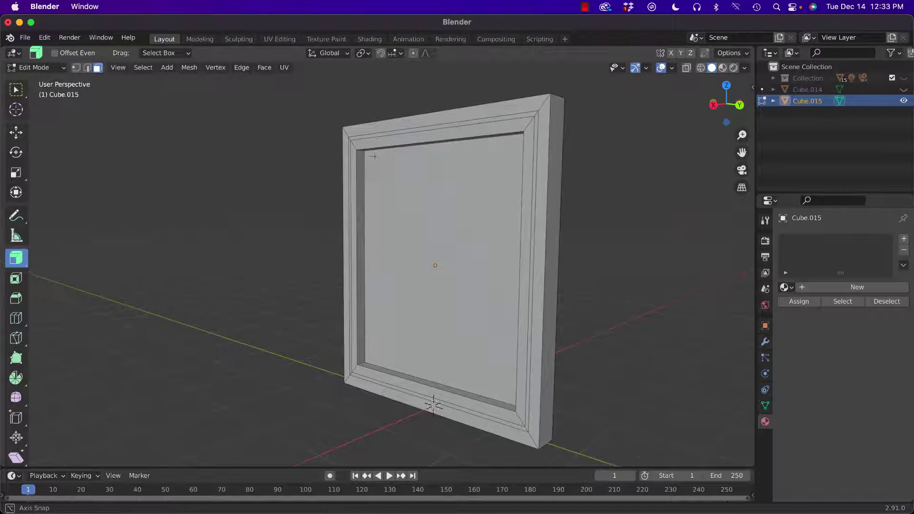
Step: Select the frame's left, top and bottom strips and change their depth
middle_drag(364, 167, 395, 135)
alt+click(384, 118)
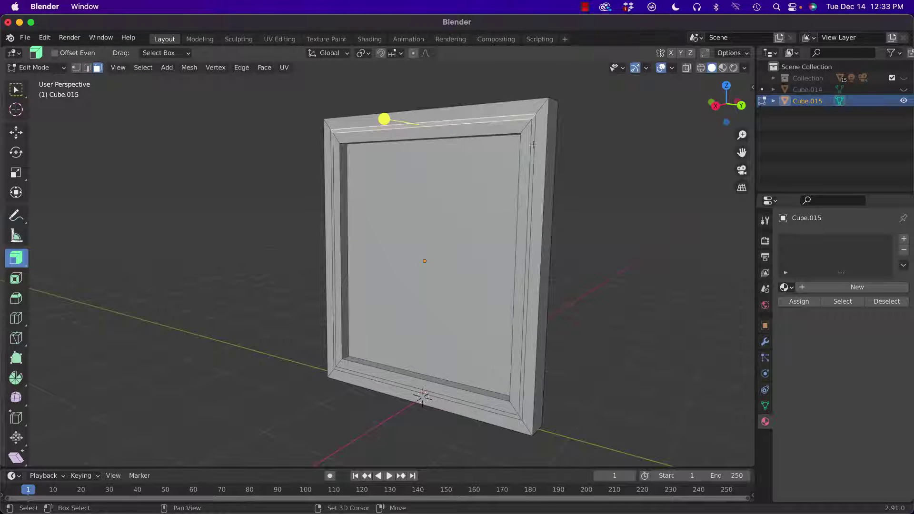
alt+shift+click(420, 223)
alt+shift+click(383, 271)
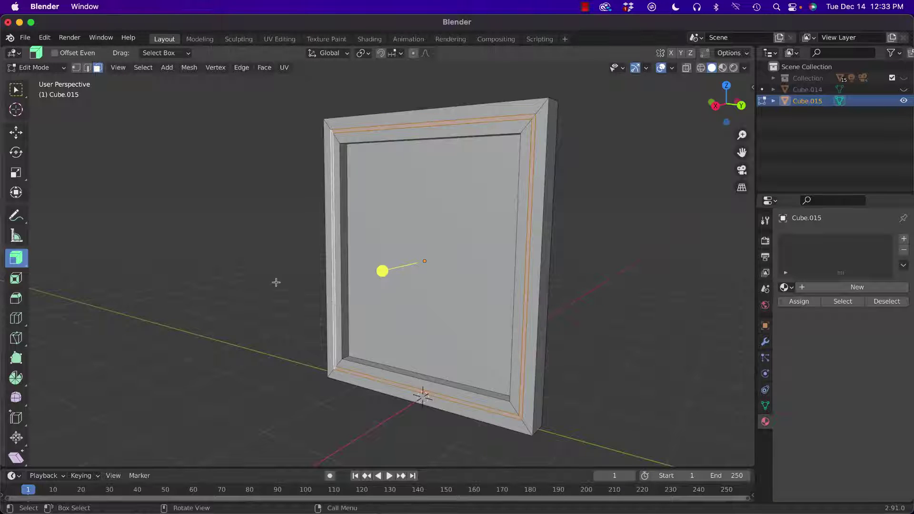
key(alt+a)
middle_drag(280, 281, 346, 152)
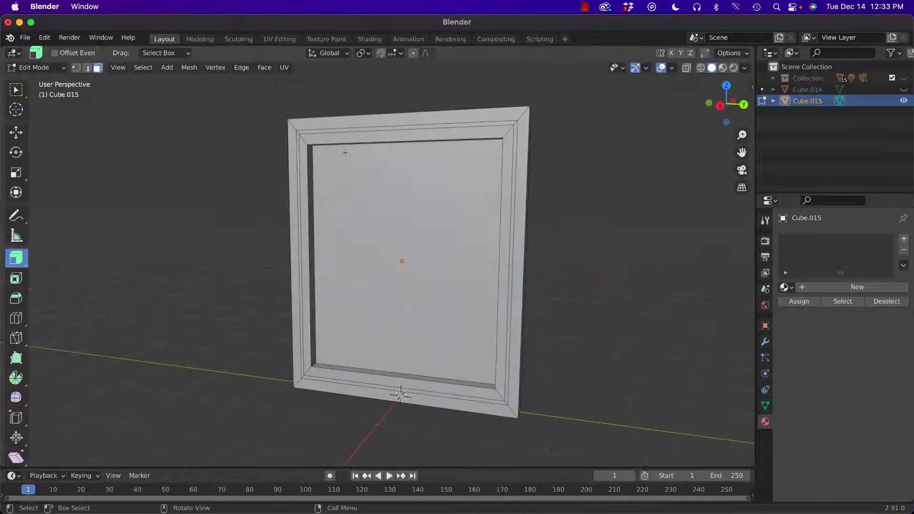
alt+click(355, 131)
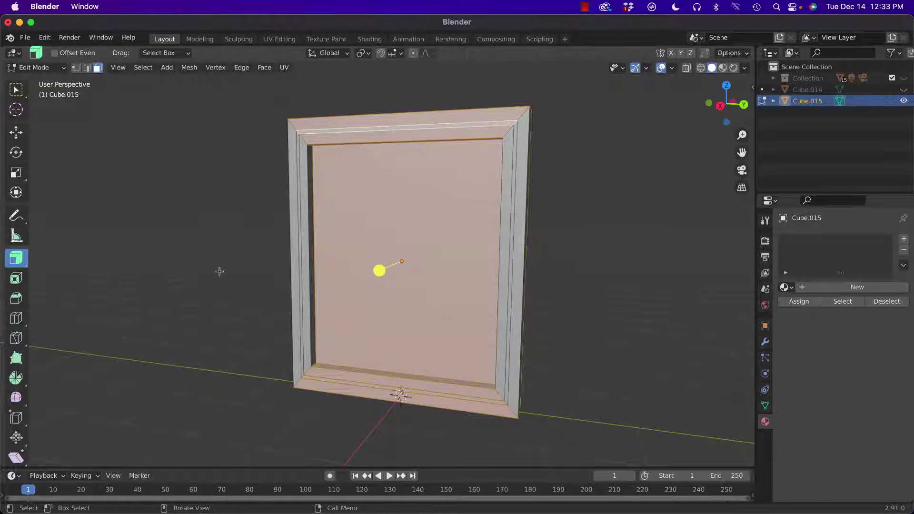
key(alt+a)
alt+click(301, 237)
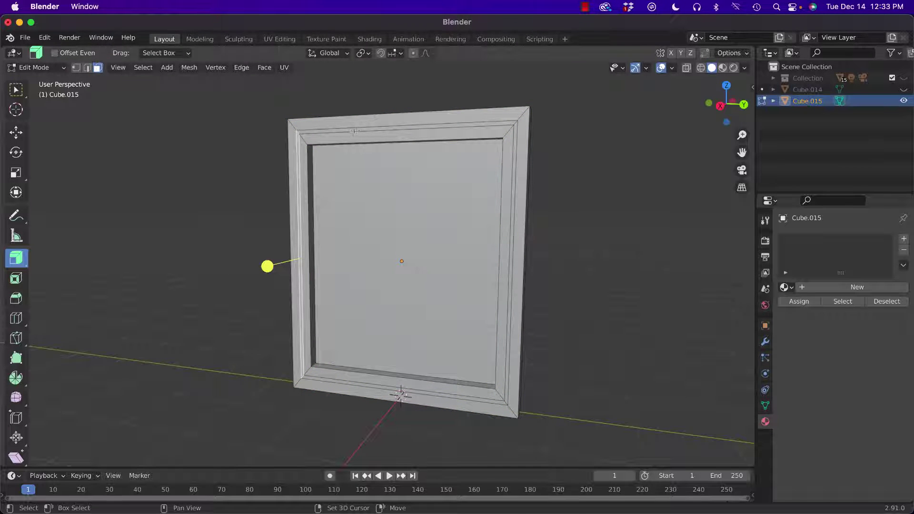
alt+click(389, 135)
alt+shift+click(514, 231)
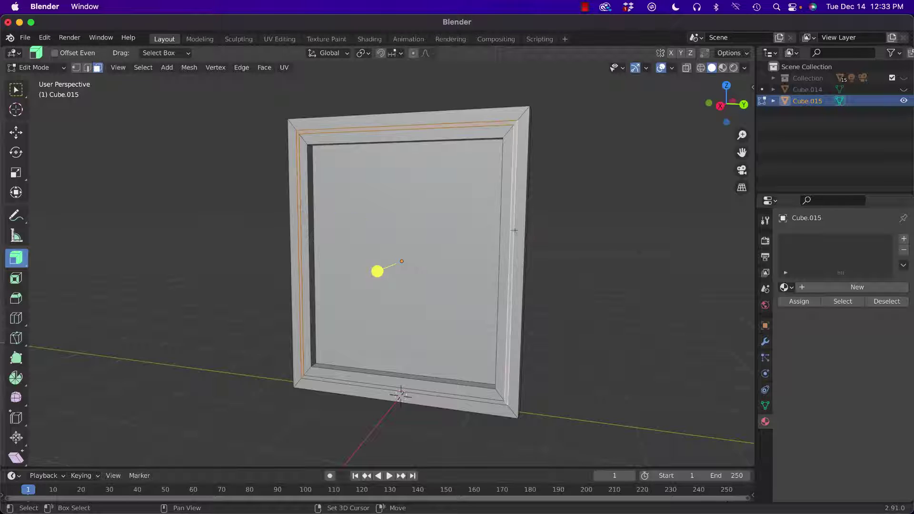
alt+shift+click(446, 396)
middle_drag(445, 397, 275, 307)
mouse_move(389, 271)
mouse_down()
mouse_move(394, 260)
mouse_move(394, 269)
mouse_up()
Step: Select the inner panel face and start a loop cut across it (Ctrl+R)
click(247, 268)
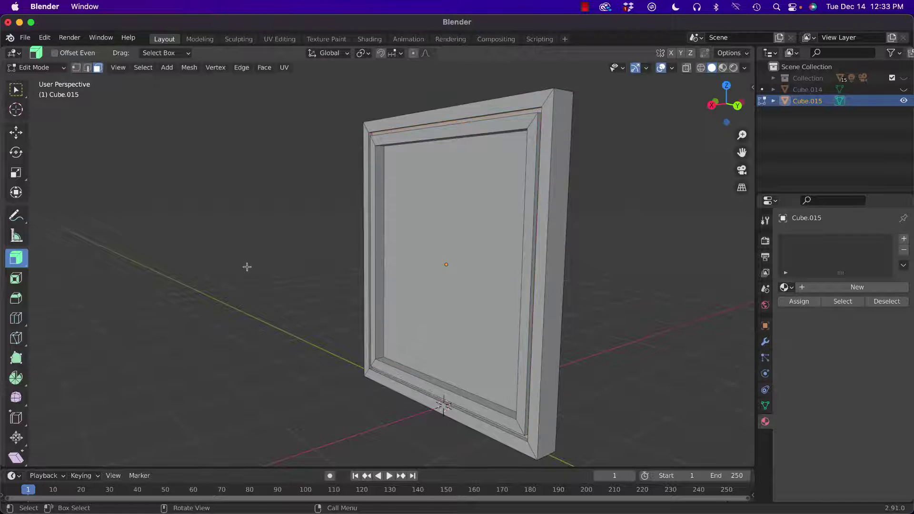
middle_drag(247, 267, 326, 310)
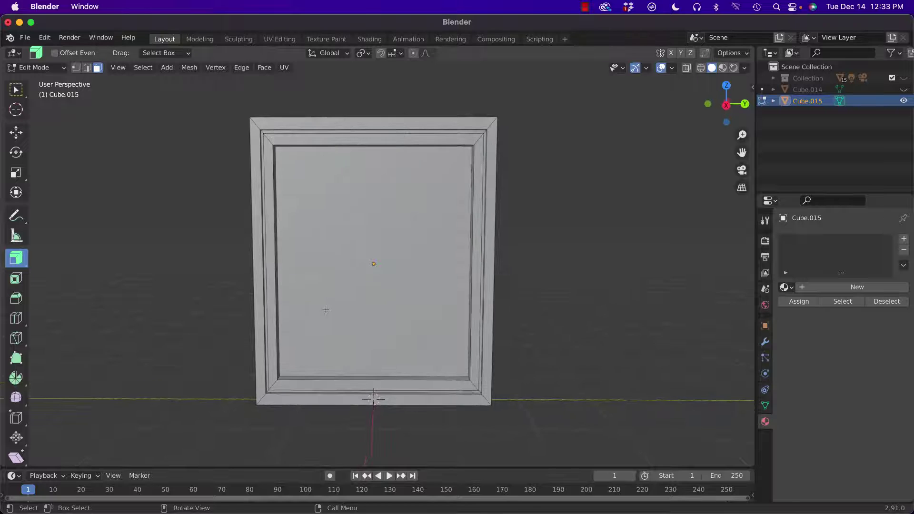
click(364, 342)
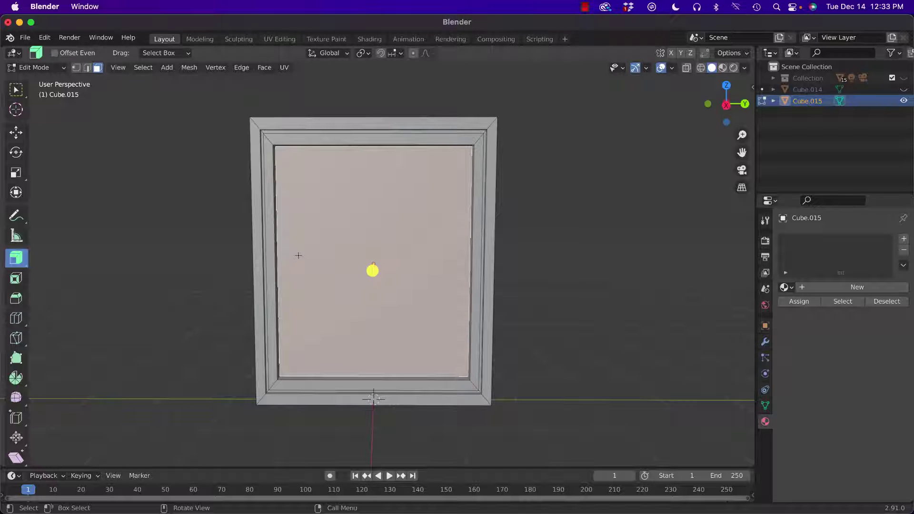
key(ctrl+r)
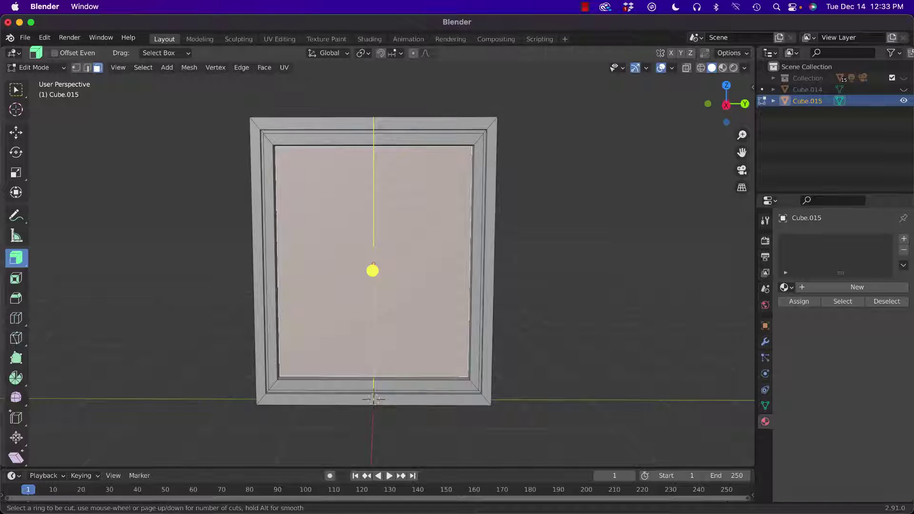
Step: Commit a centred vertical loop cut down the pane and select its centre edge
drag(372, 270, 408, 179)
right_click(405, 182)
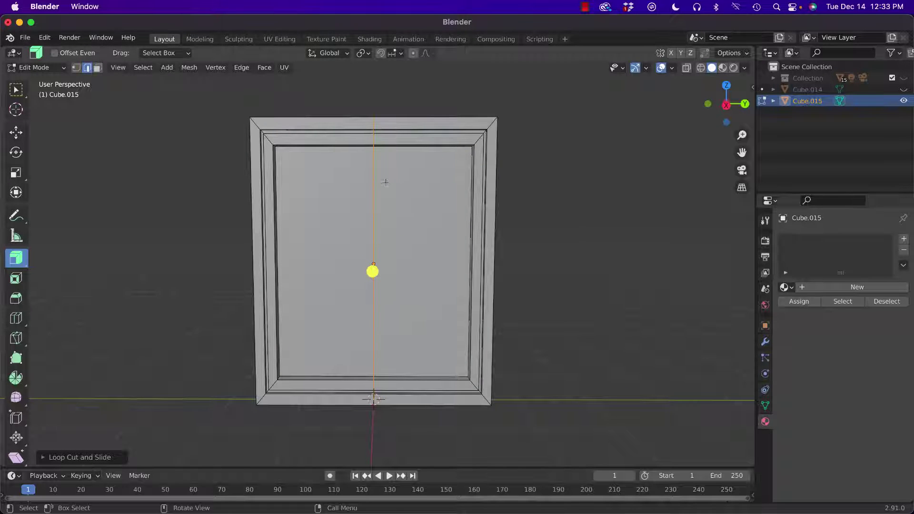
key(alt+a)
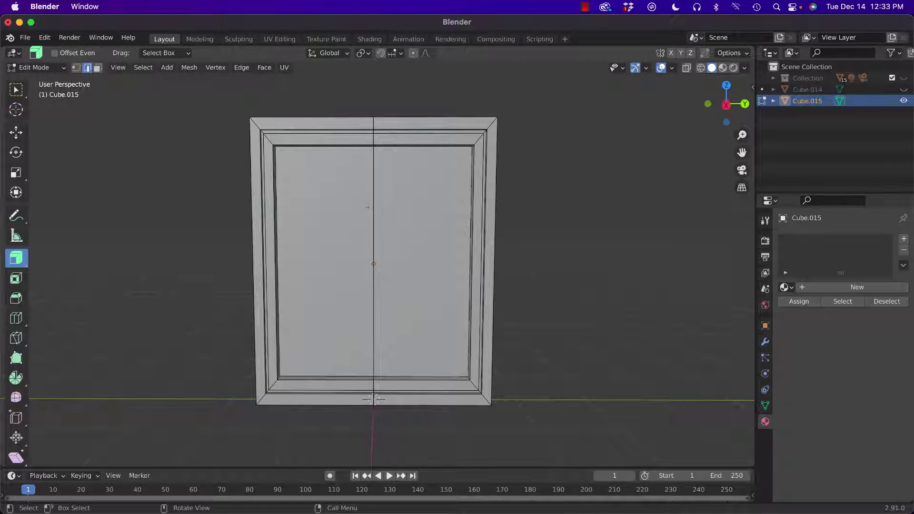
click(373, 270)
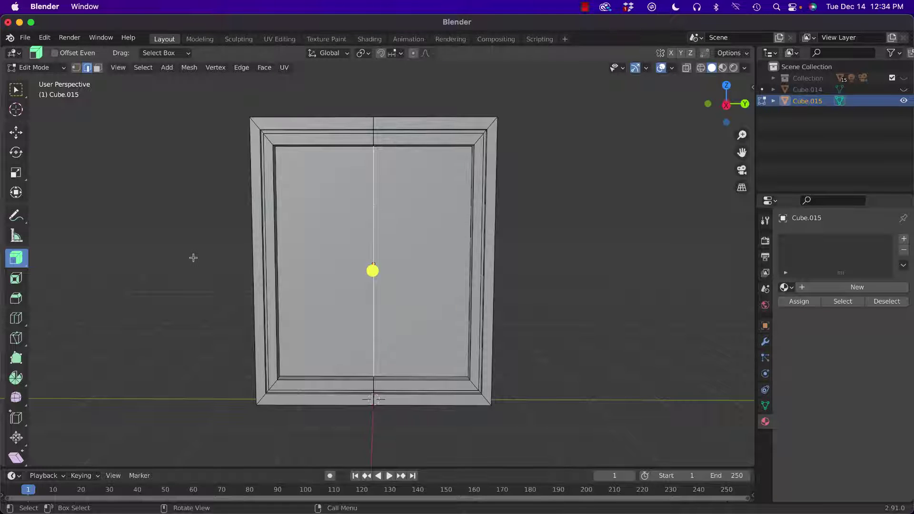
mouse_move(193, 261)
middle_down()
mouse_move(221, 259)
mouse_move(205, 263)
middle_up()
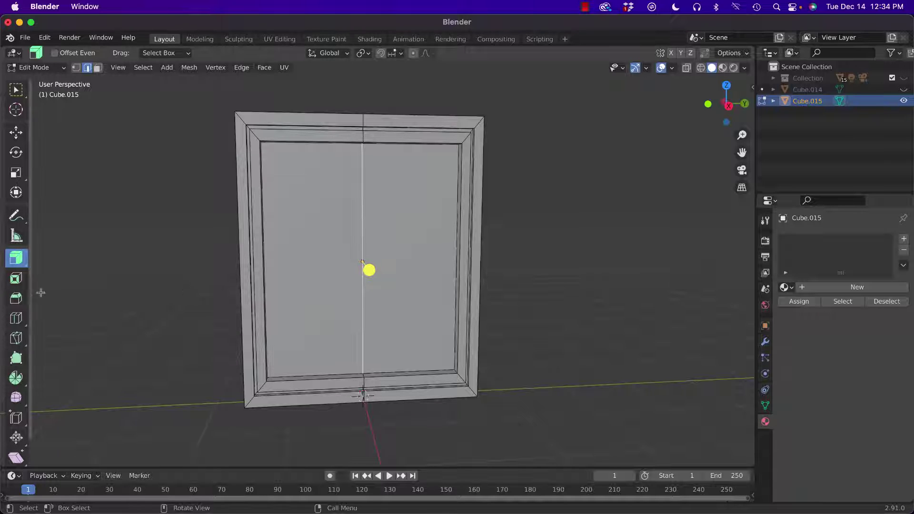
click(16, 298)
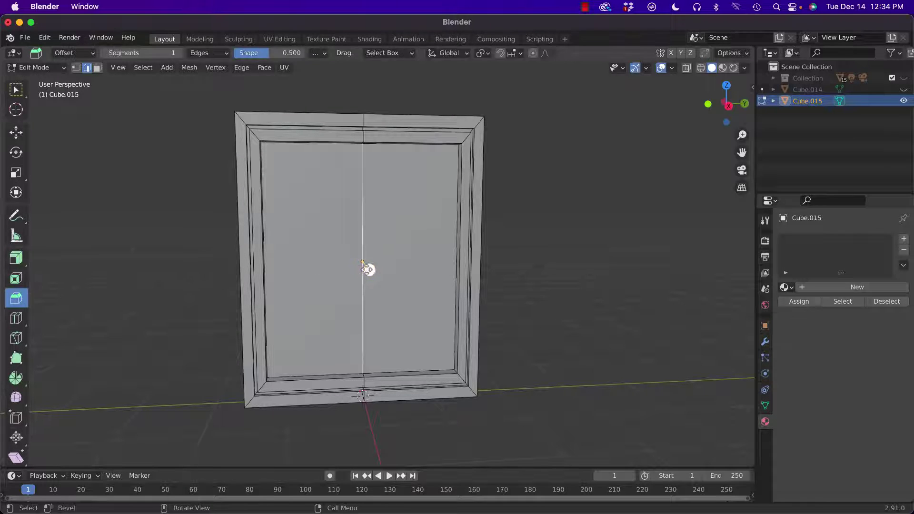
Step: Bevel the centre edge, redoing it narrower, into a 0.0305 m wide vertical strip
drag(369, 270, 368, 273)
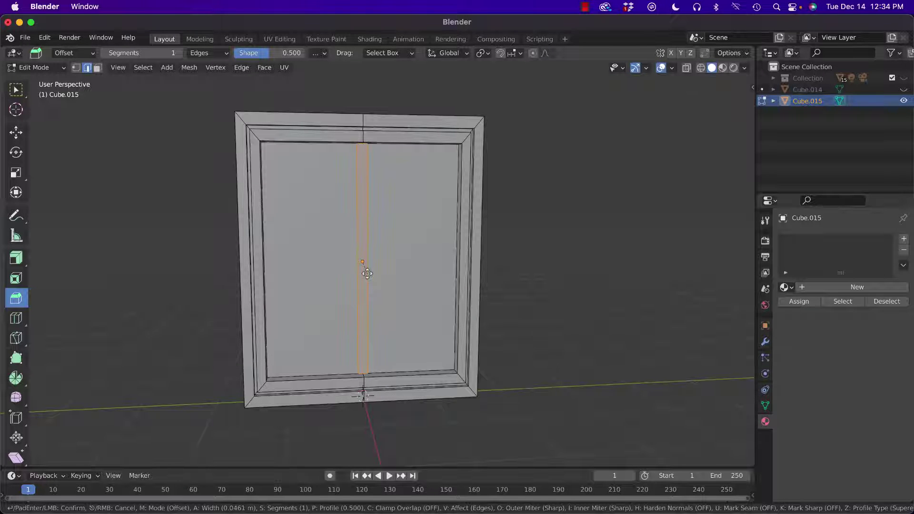
drag(367, 273, 367, 274)
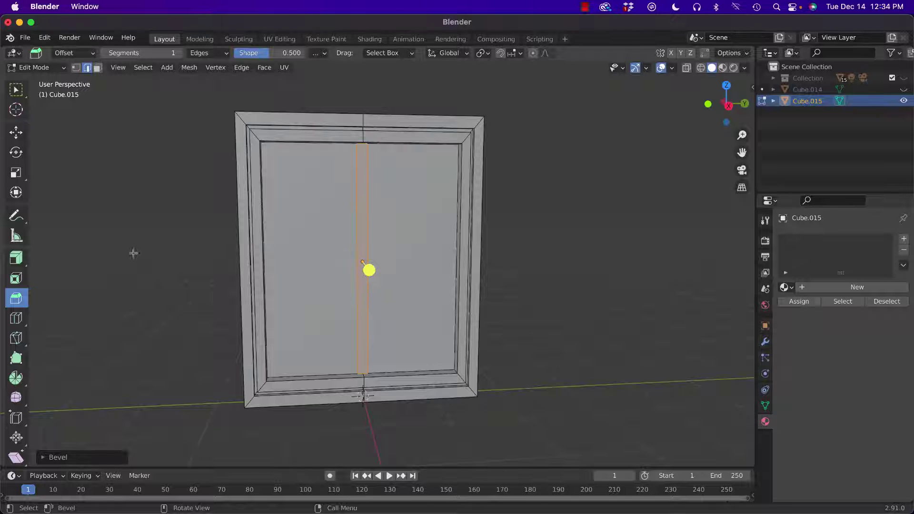
key(super+z)
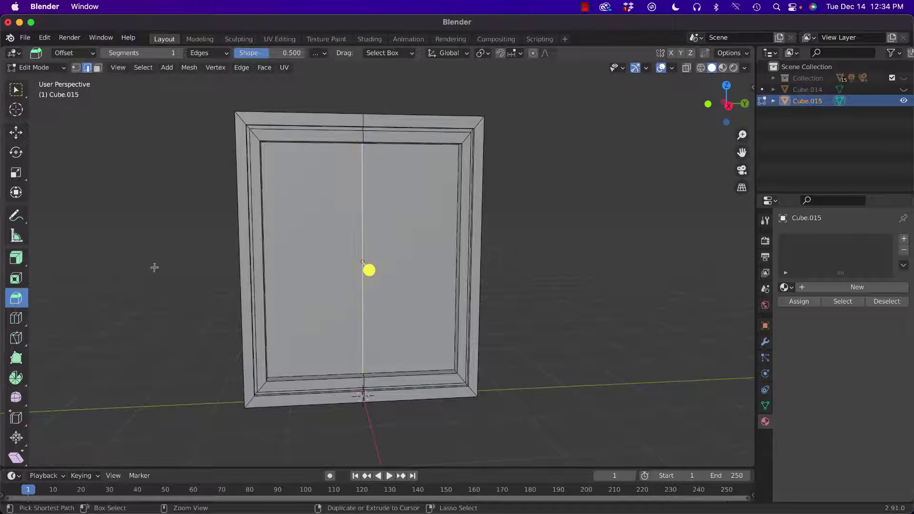
drag(369, 270, 369, 270)
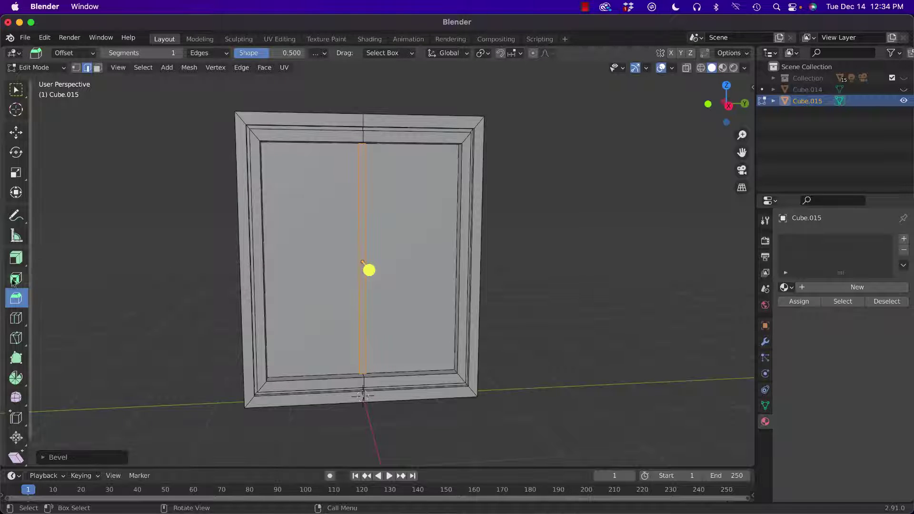
click(51, 458)
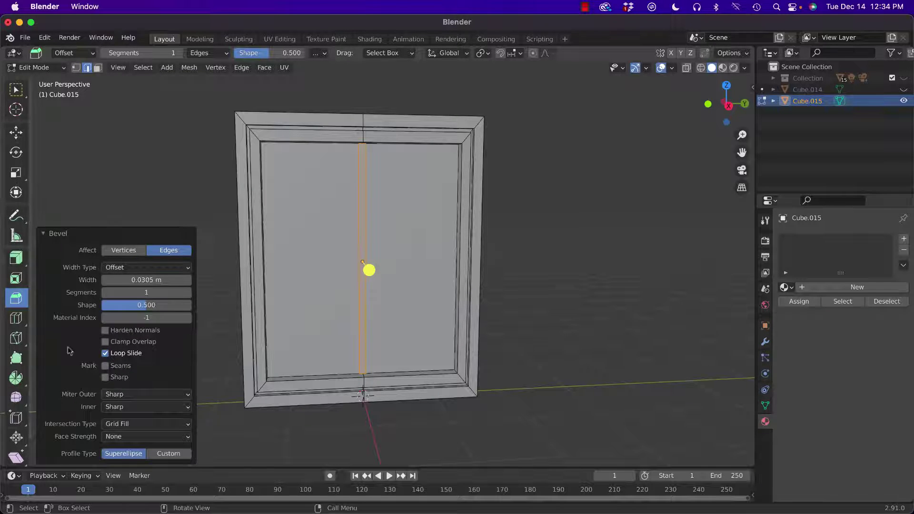
click(44, 234)
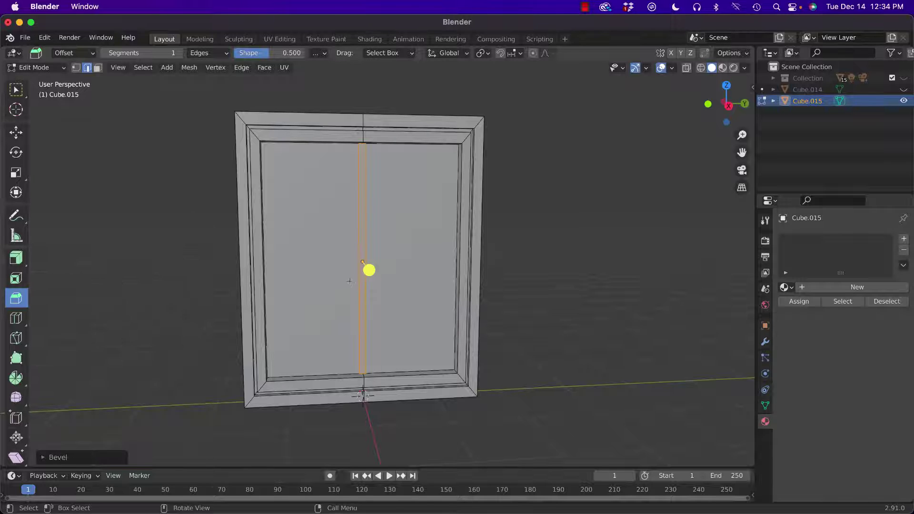
click(15, 257)
Step: Extrude the centre strip outward with Extrude Region into a raised mullion and inspect it
middle_drag(158, 285, 292, 274)
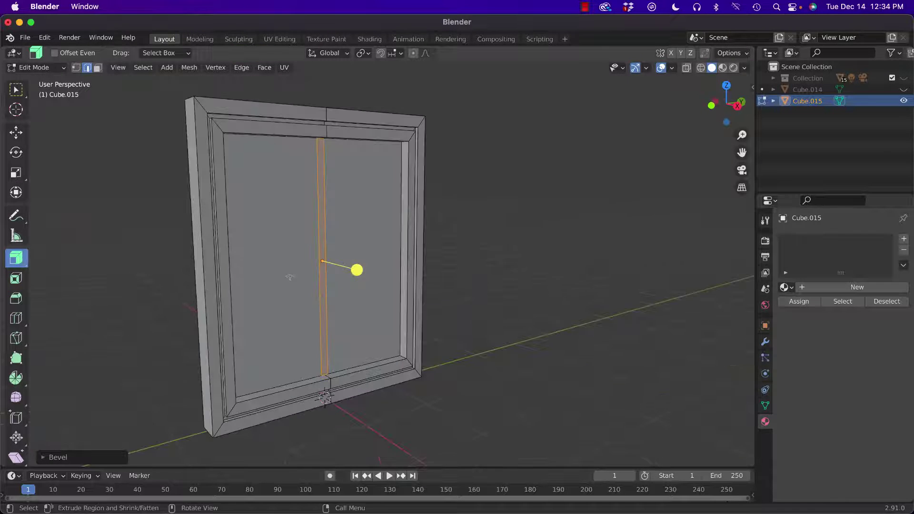
drag(352, 267, 352, 262)
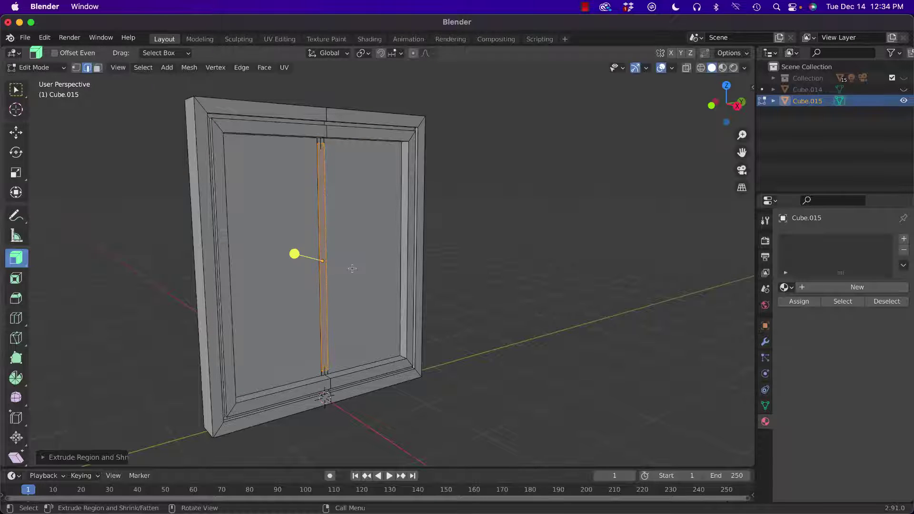
click(22, 260)
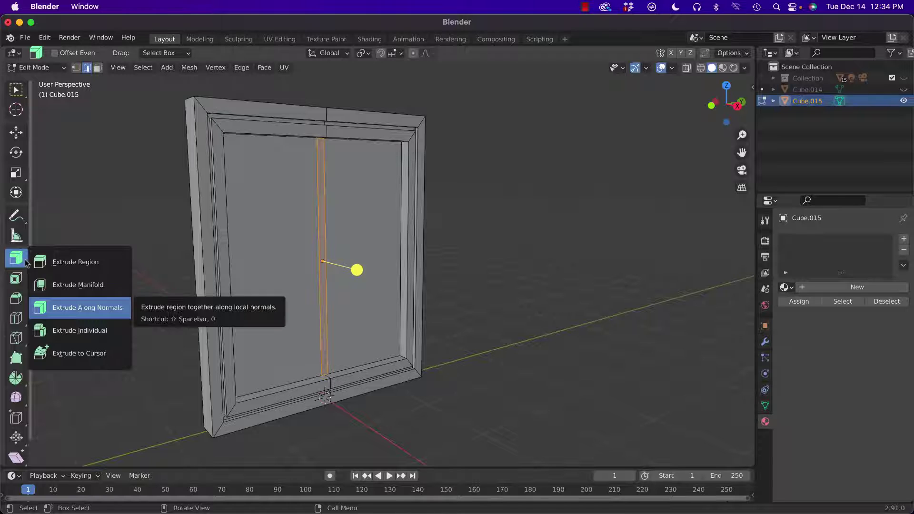
click(64, 263)
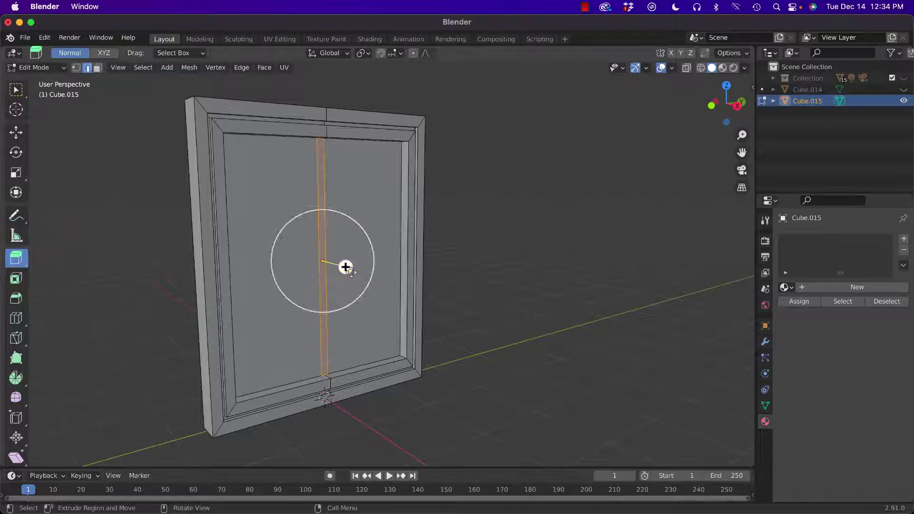
drag(347, 266, 352, 267)
click(521, 263)
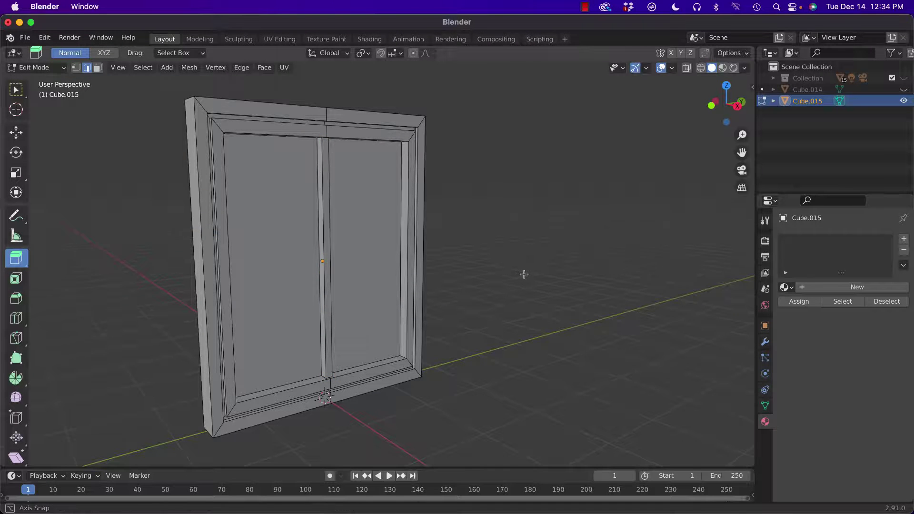
mouse_move(524, 274)
middle_down()
mouse_move(427, 332)
mouse_move(445, 278)
mouse_move(471, 255)
mouse_move(529, 268)
mouse_move(510, 277)
mouse_move(519, 272)
middle_up()
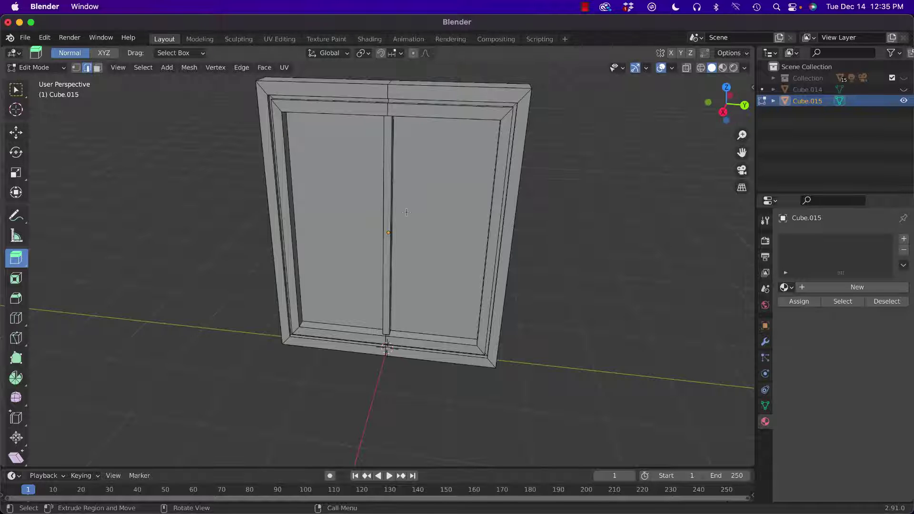
mouse_move(406, 212)
middle_down()
mouse_move(427, 181)
mouse_move(445, 194)
mouse_move(402, 201)
middle_up()
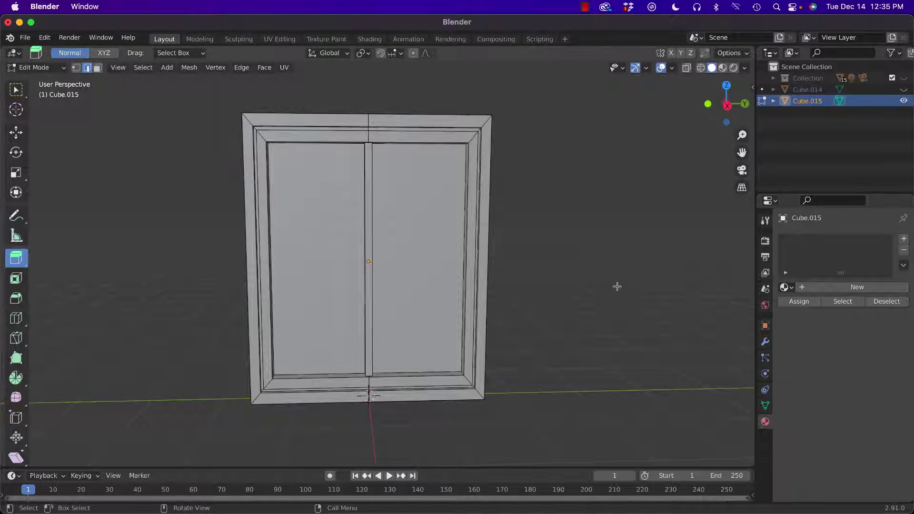
scroll(604, 282, down, 5)
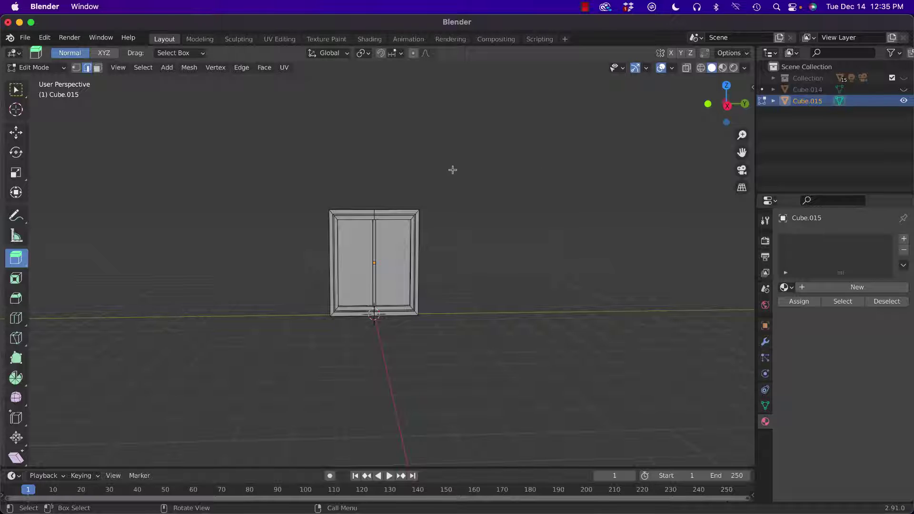
Step: Unhide the building Cube.014 and move window Cube.015 beside the tower, lowering it along Z
click(904, 89)
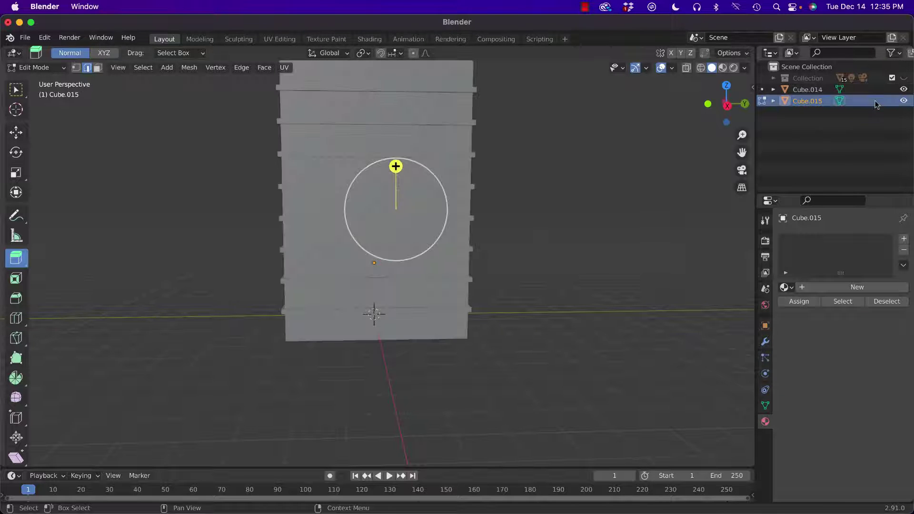
click(15, 132)
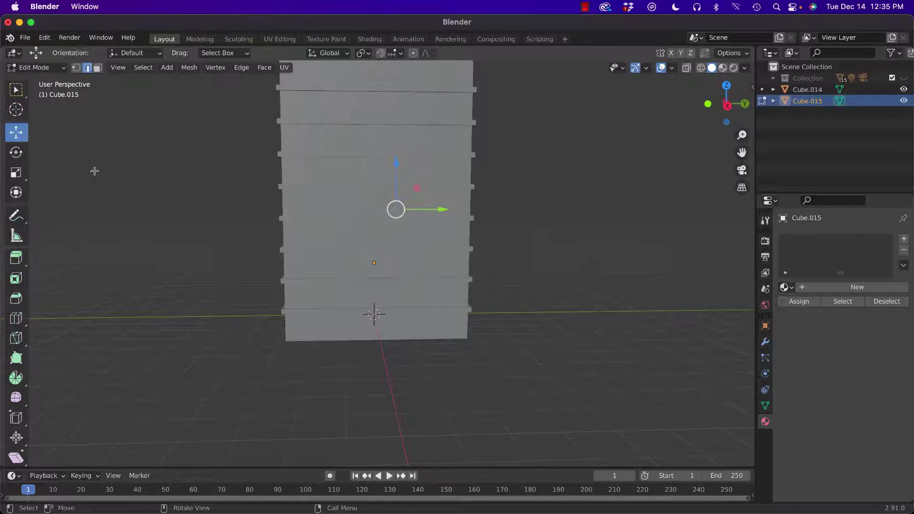
middle_drag(91, 172, 346, 132)
click(686, 68)
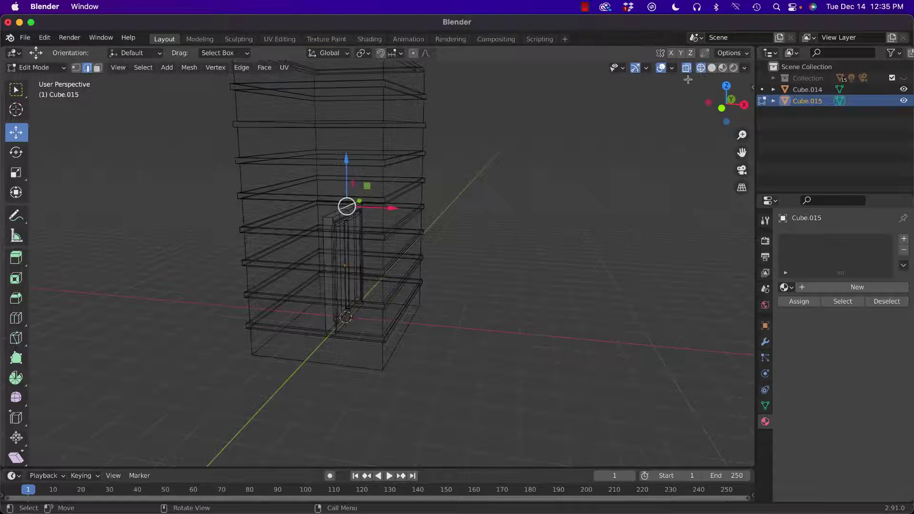
drag(395, 209, 445, 220)
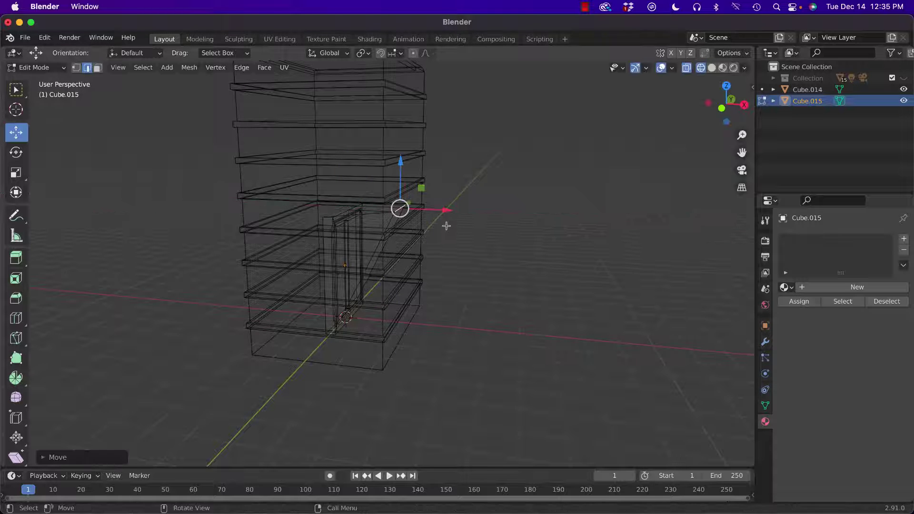
key(ctrl+z)
click(492, 194)
key(Tab)
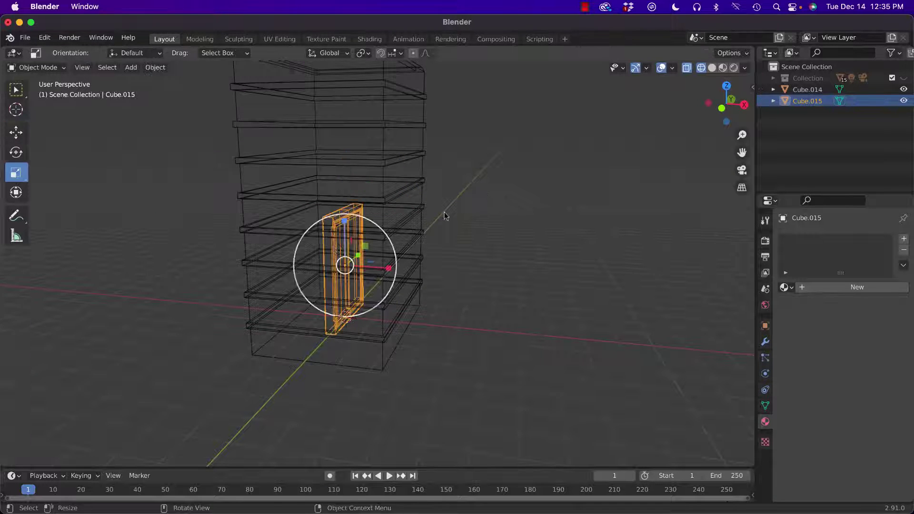
click(20, 136)
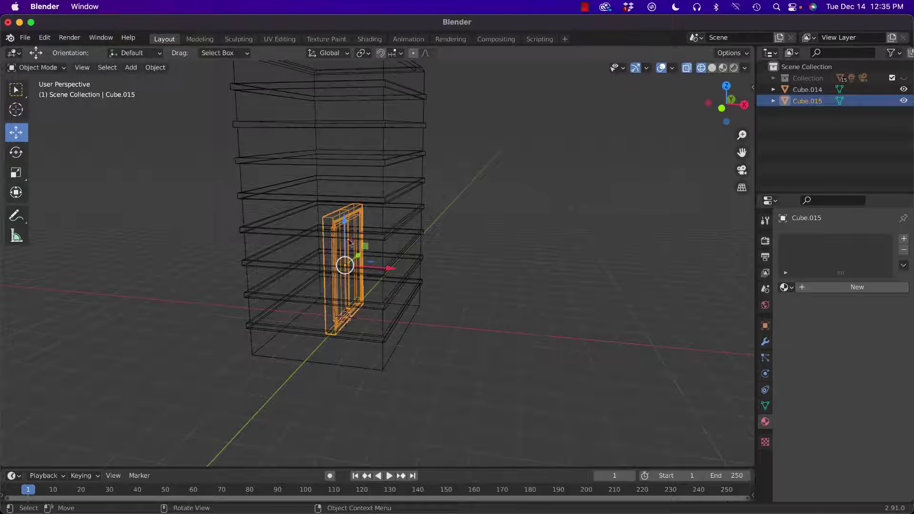
drag(378, 263, 448, 275)
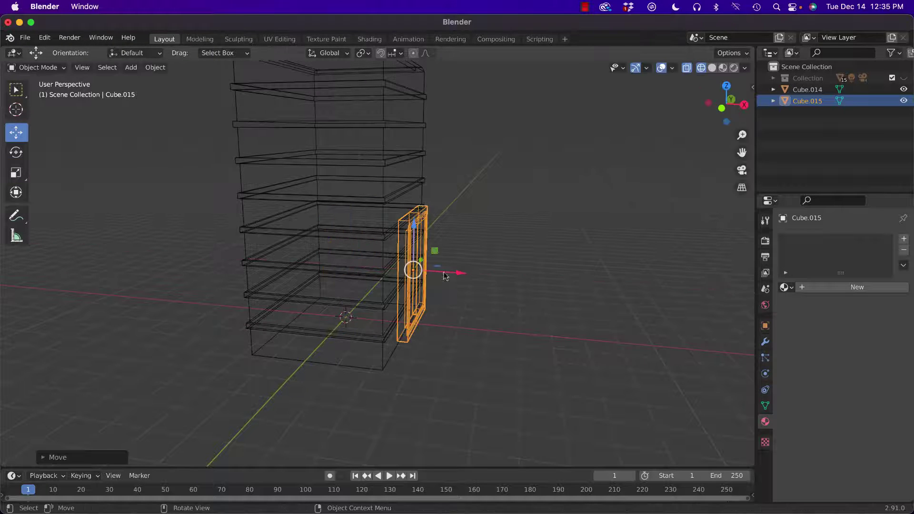
middle_drag(447, 276, 393, 238)
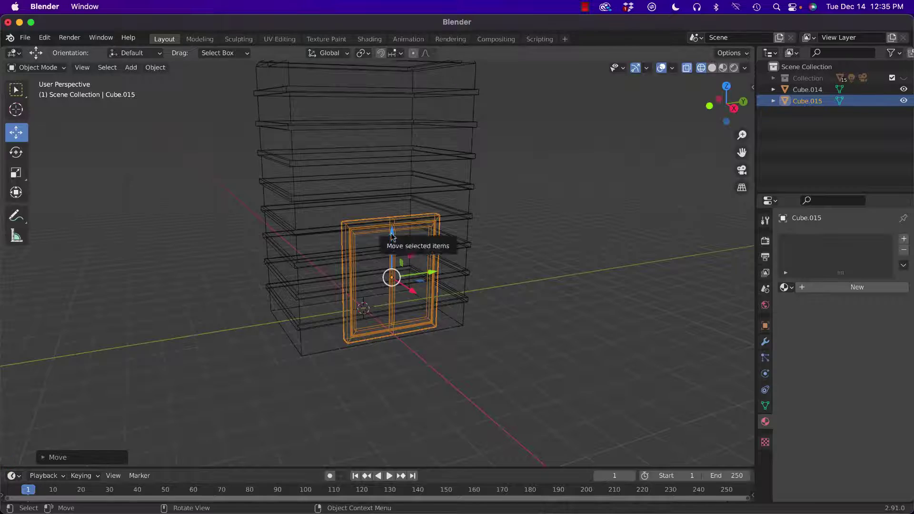
drag(394, 237, 394, 138)
scroll(399, 134, up, 3)
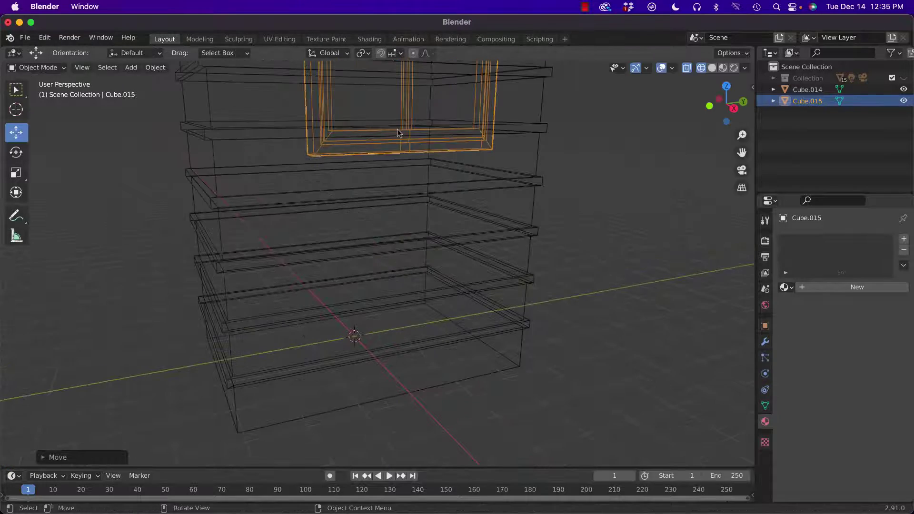
middle_drag(420, 163, 225, 255)
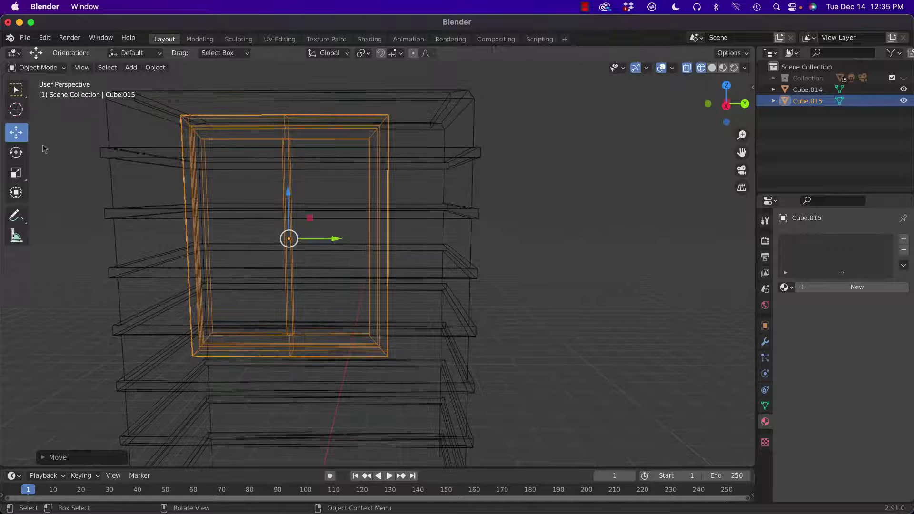
Step: Shrink the window frame Cube.015 with the Scale tool
click(15, 172)
key(s)
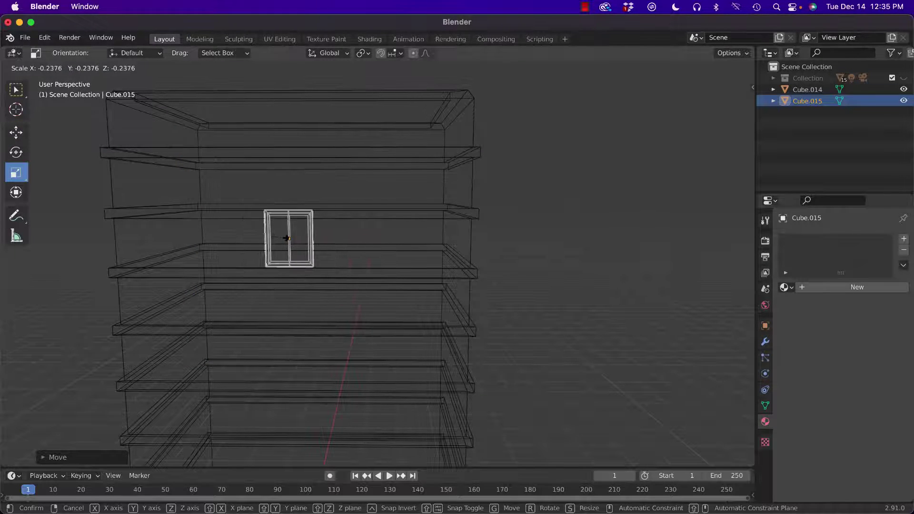
click(283, 239)
shift+scroll(235, 218, left, 5)
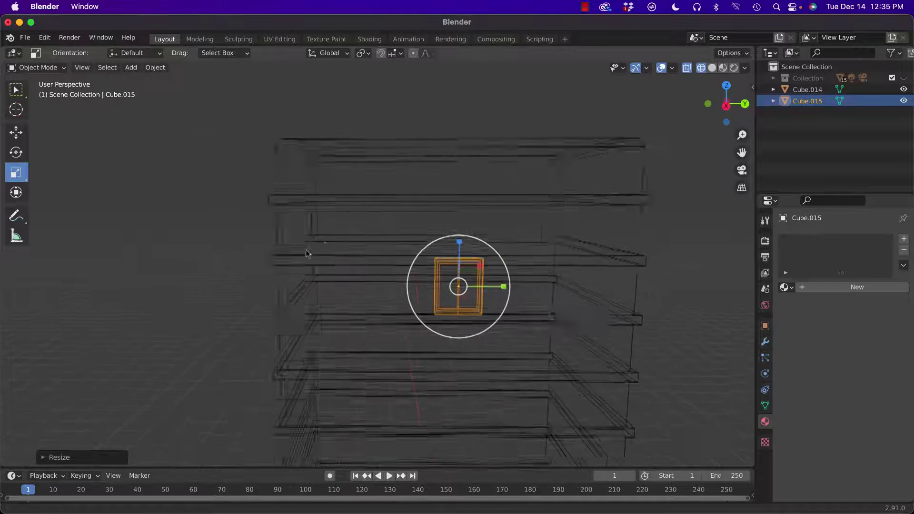
Step: Move the frame to the left between two upper-storey ledges and scale it to 0.69
click(16, 133)
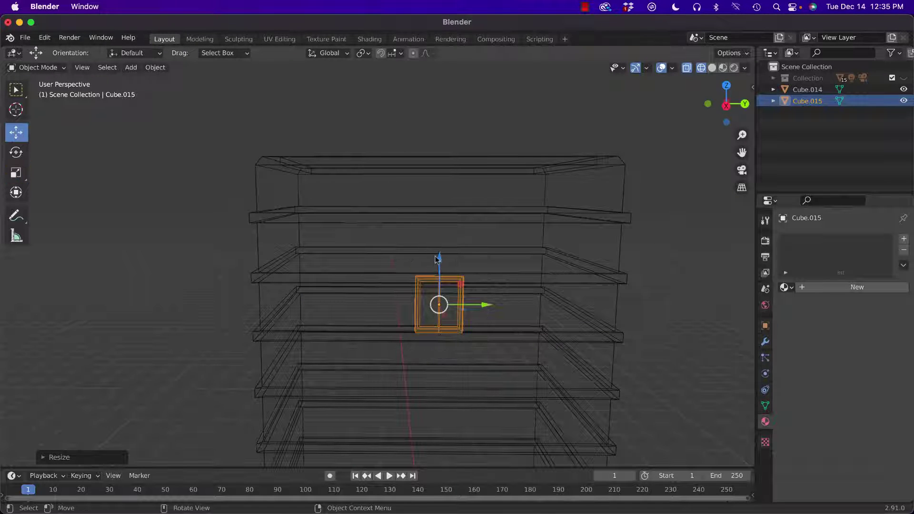
drag(437, 259, 477, 142)
drag(483, 191, 332, 187)
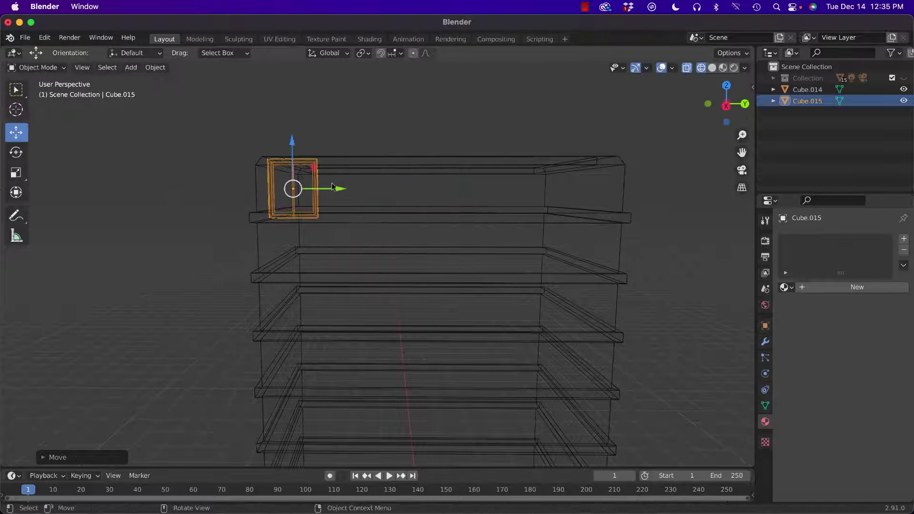
drag(292, 143, 287, 205)
scroll(303, 239, up, 2)
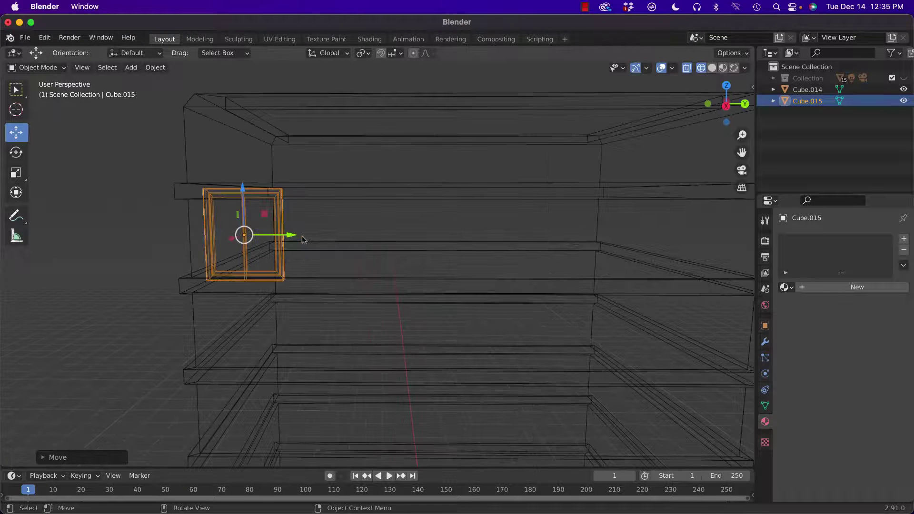
shift+middle_drag(303, 239, 389, 271)
scroll(389, 272, up, 1)
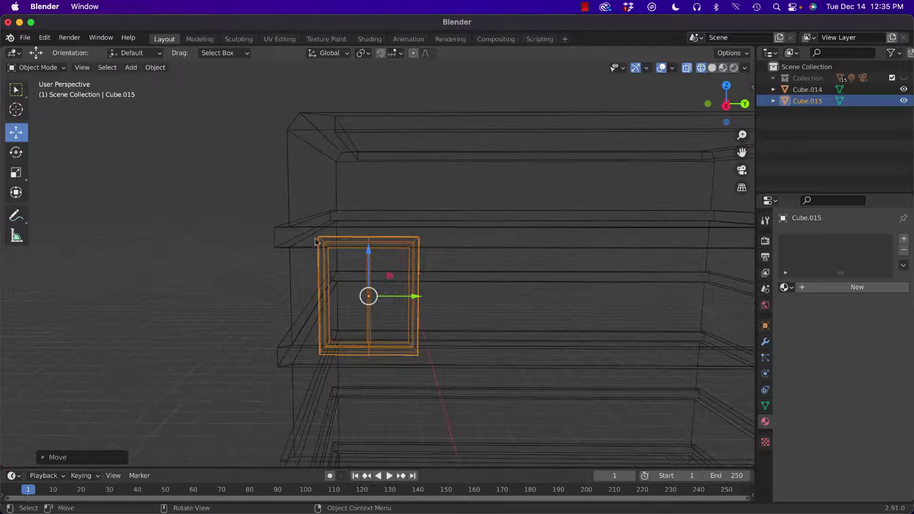
click(16, 173)
drag(377, 267, 368, 277)
Step: In front orthographic view, slide the window flush against the tower's left wall and lower it slightly
key(KP_3)
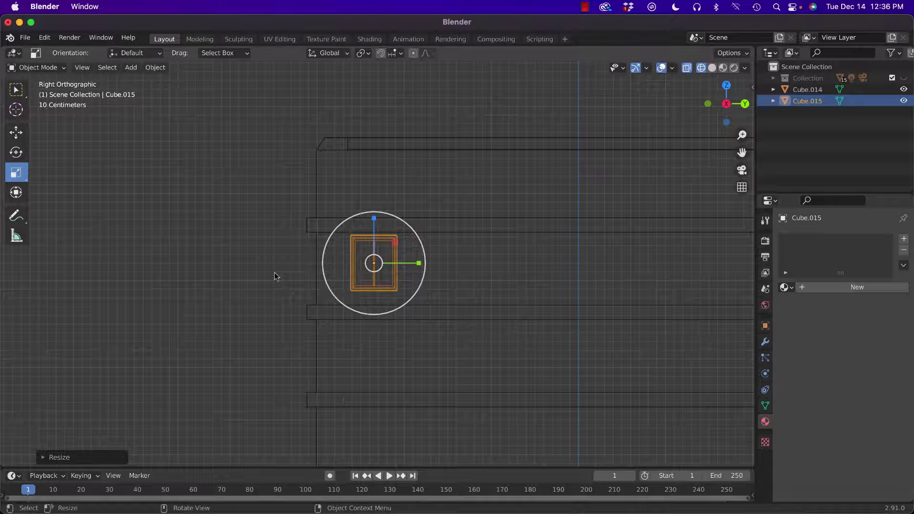
key(KP_1)
scroll(376, 265, up, 2)
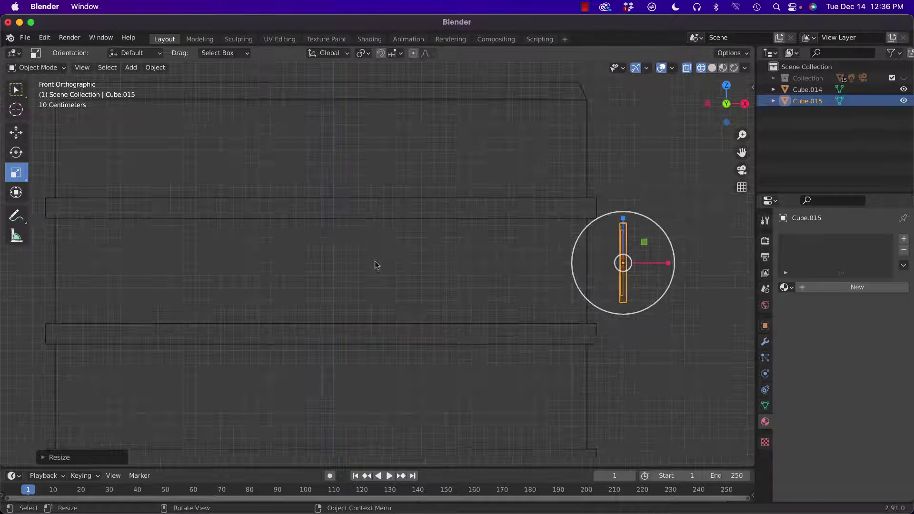
ctrl+scroll(334, 254, right, 5)
click(15, 134)
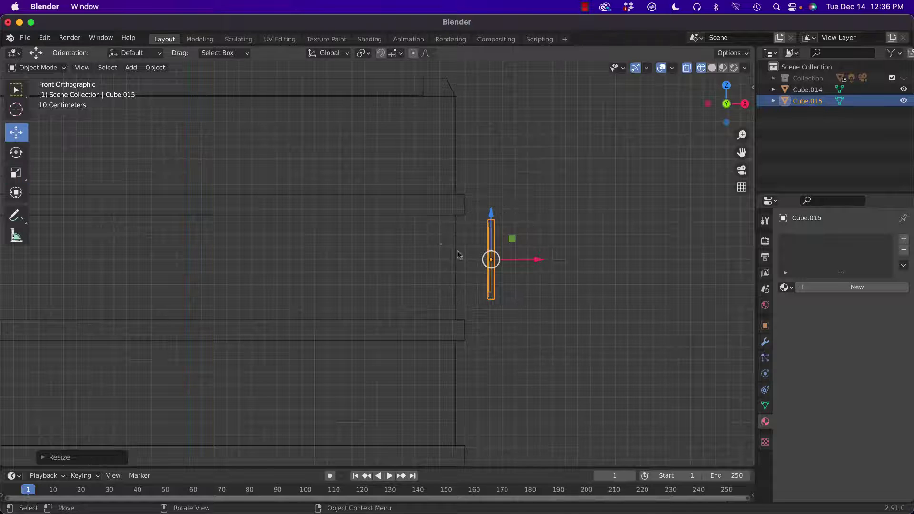
drag(531, 261, 496, 258)
drag(460, 221, 457, 229)
middle_drag(544, 267, 407, 270)
middle_drag(254, 240, 259, 248)
shift+middle_drag(352, 248, 157, 244)
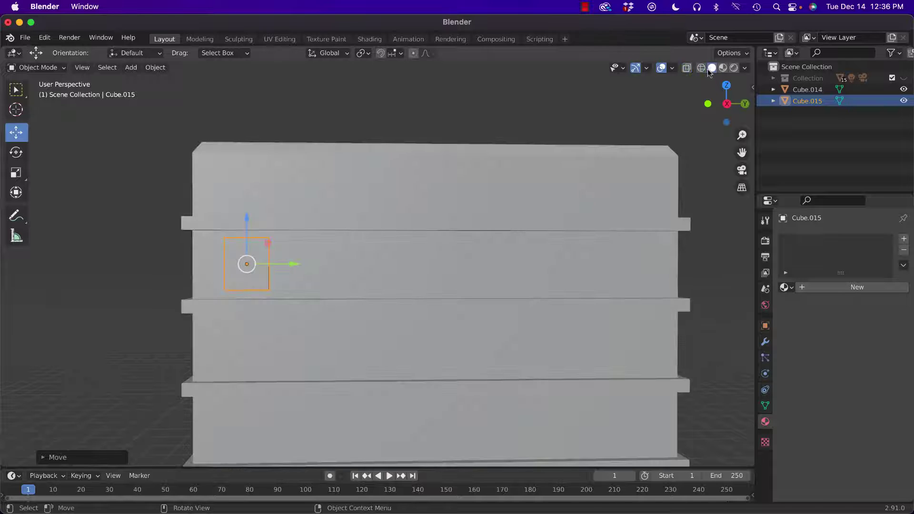
Step: Switch the viewport to Solid shading and orbit to the building's side
click(712, 67)
middle_drag(340, 227, 387, 245)
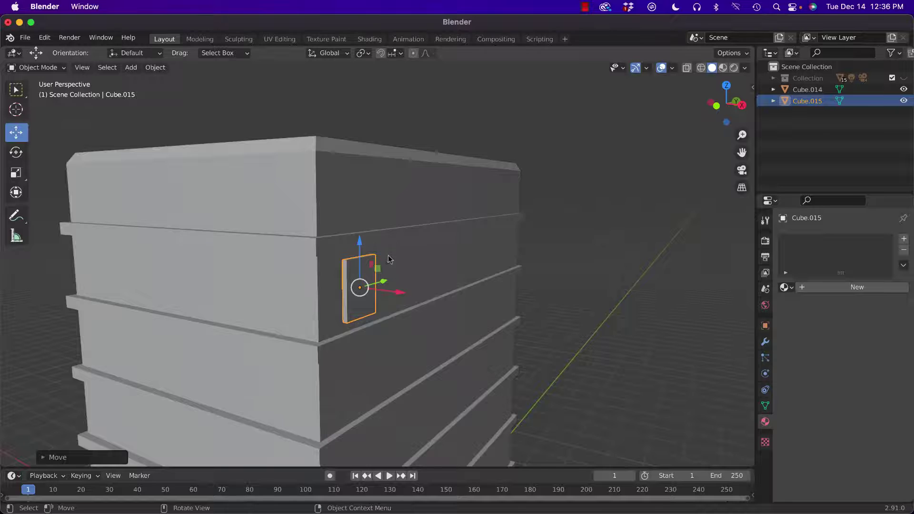
scroll(391, 267, up, 3)
scroll(393, 273, up, 5)
scroll(393, 273, down, 3)
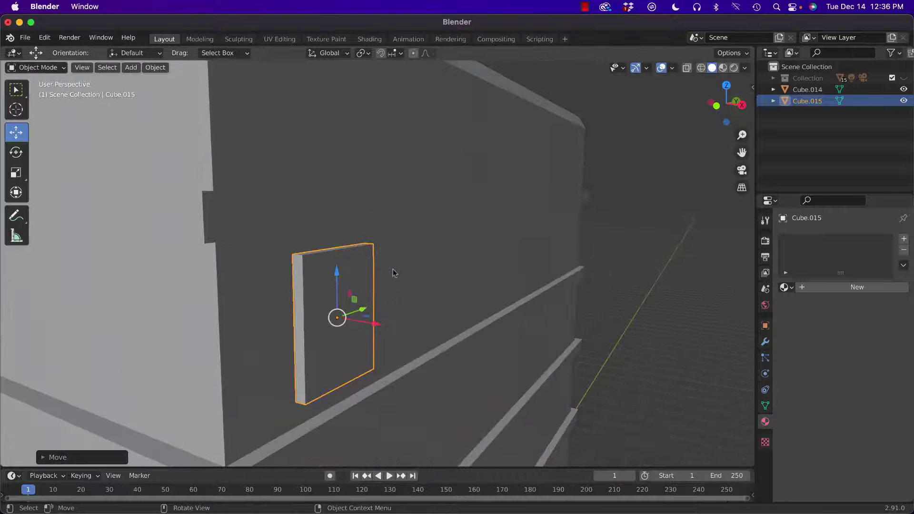
Step: Set the window frame's X rotation to 180° in Object properties
click(765, 326)
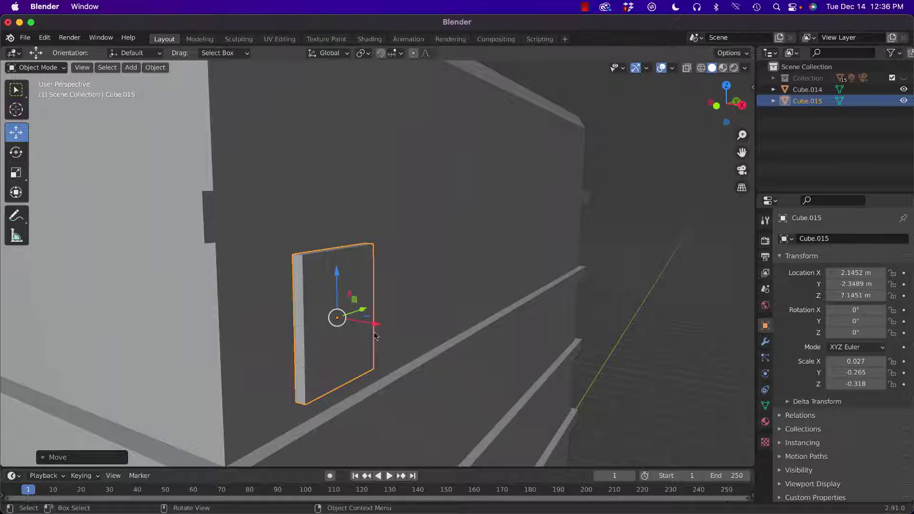
click(871, 310)
text(0d)
key(BackSpace)
key(BackSpace)
text(180)
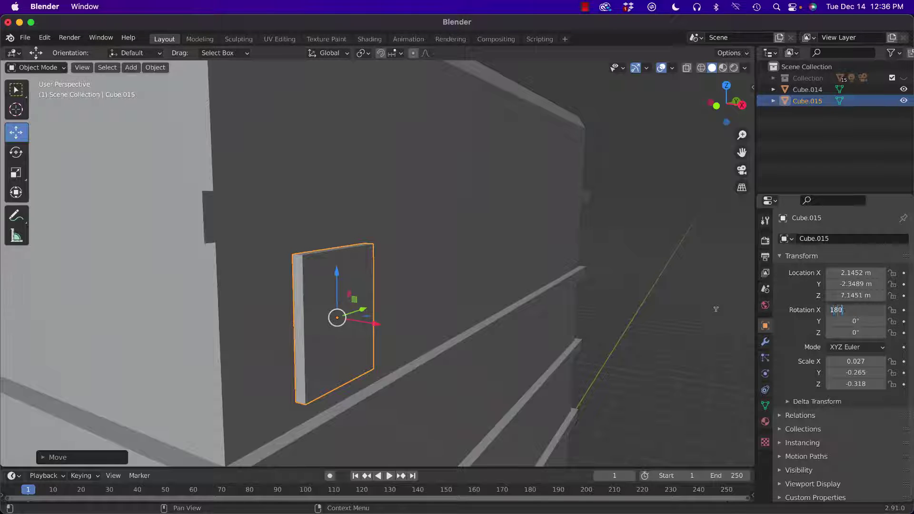
key(Return)
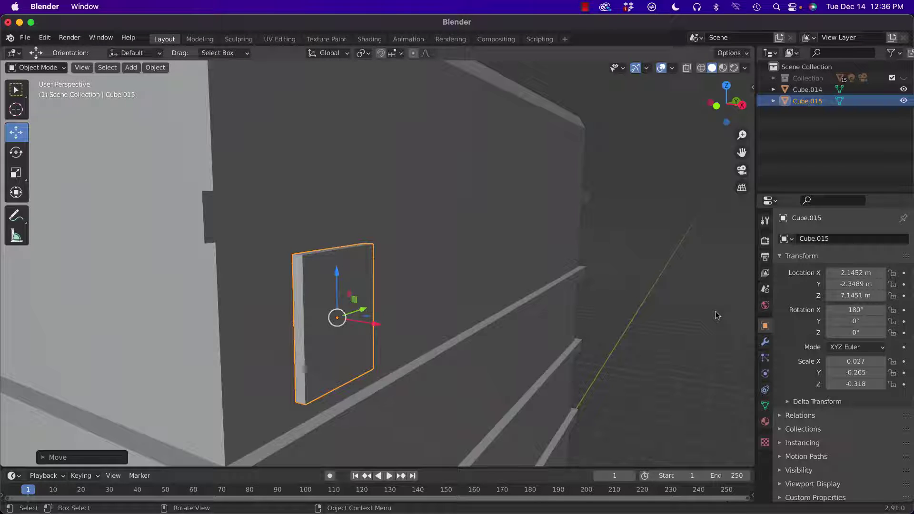
click(872, 310)
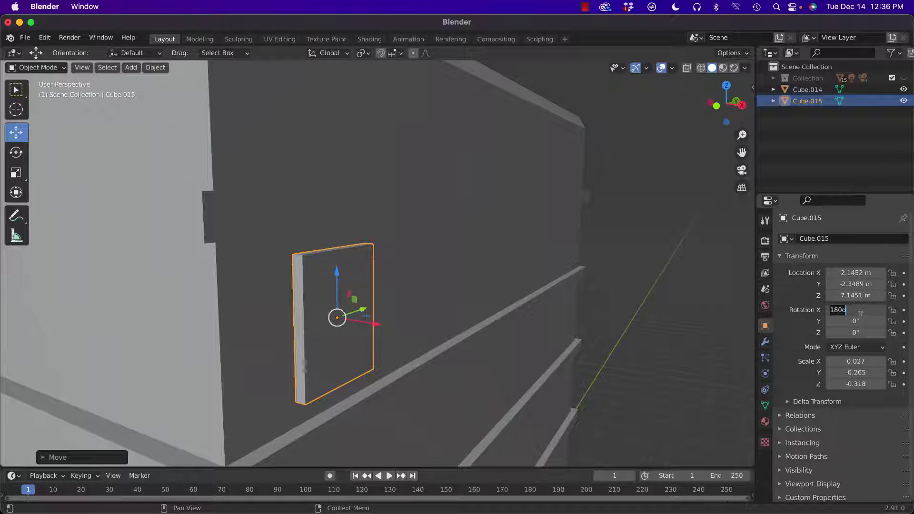
key(Return)
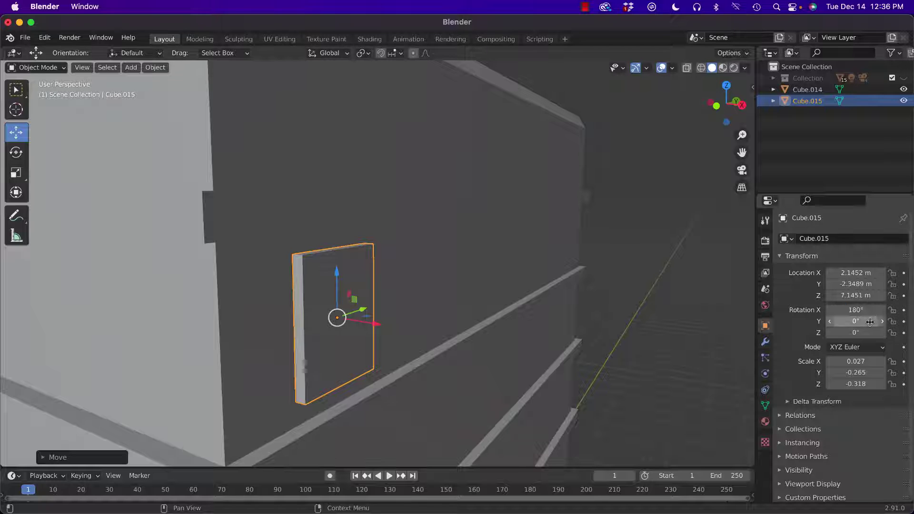
Step: Set the window frame's Y rotation to 180° so it faces outward from the wall
click(870, 322)
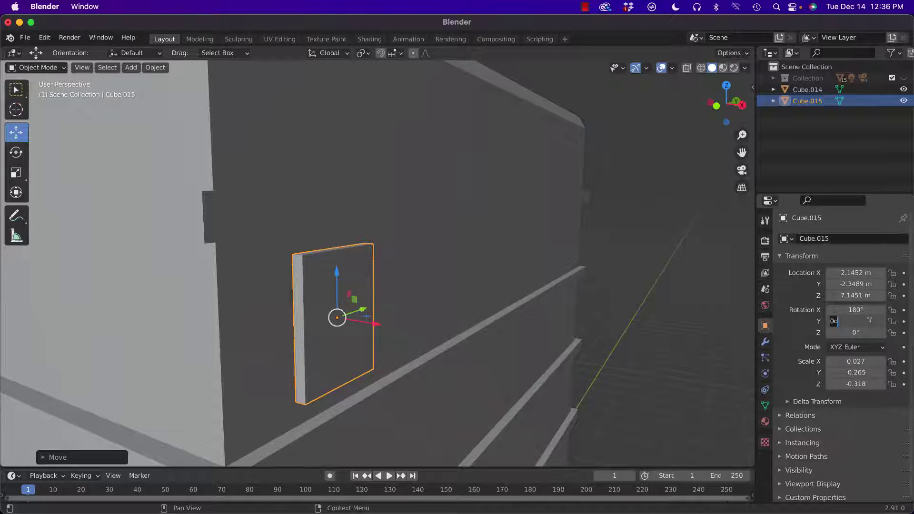
key(Return)
middle_drag(684, 266, 642, 281)
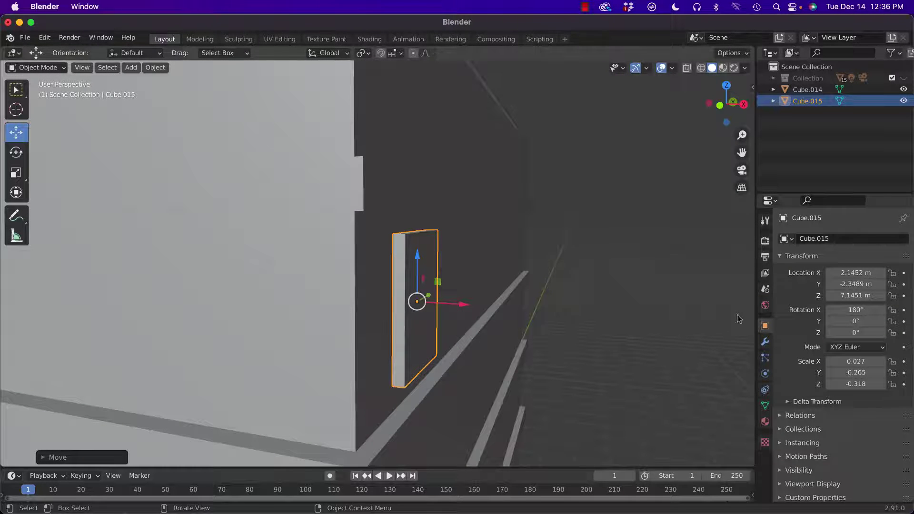
click(865, 319)
text(0d)
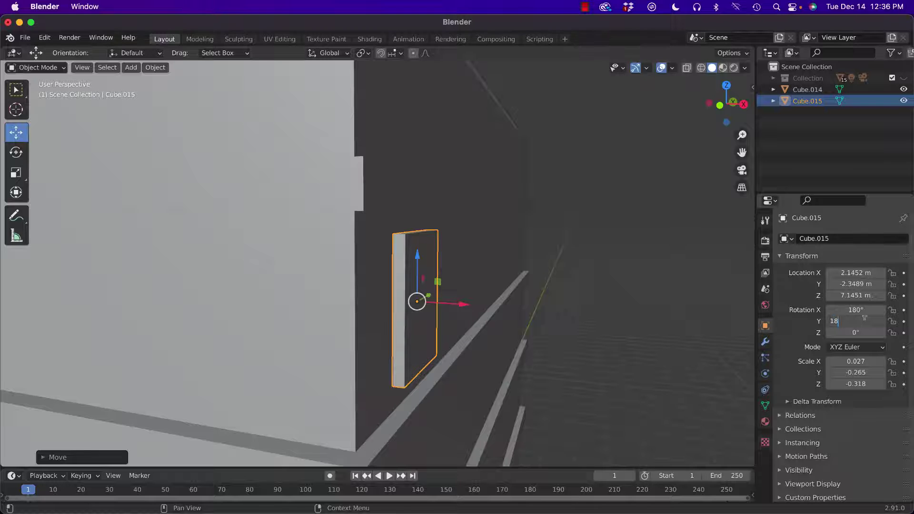
text(0)
key(Return)
click(647, 309)
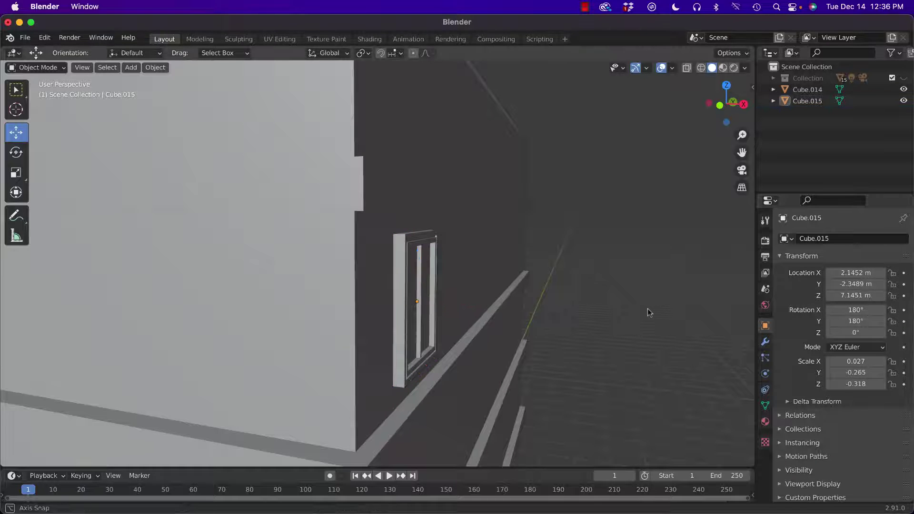
middle_drag(648, 309, 556, 310)
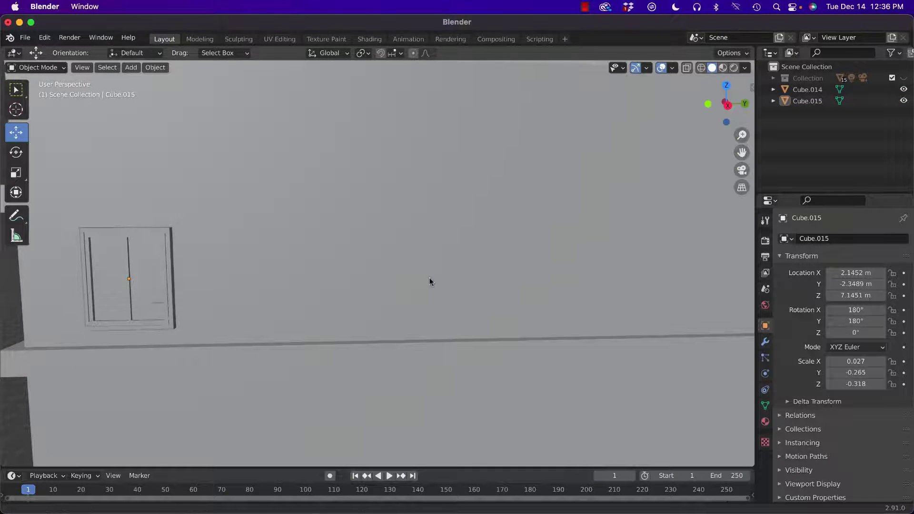
middle_drag(429, 282, 524, 298)
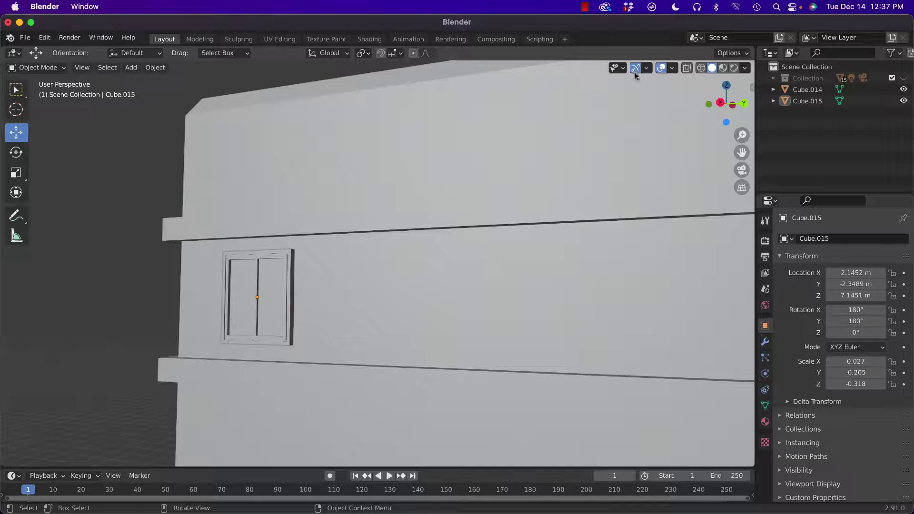
Step: Enable Cavity in Viewport Shading, inspect the ledges, and select window frame Cube.015
click(745, 68)
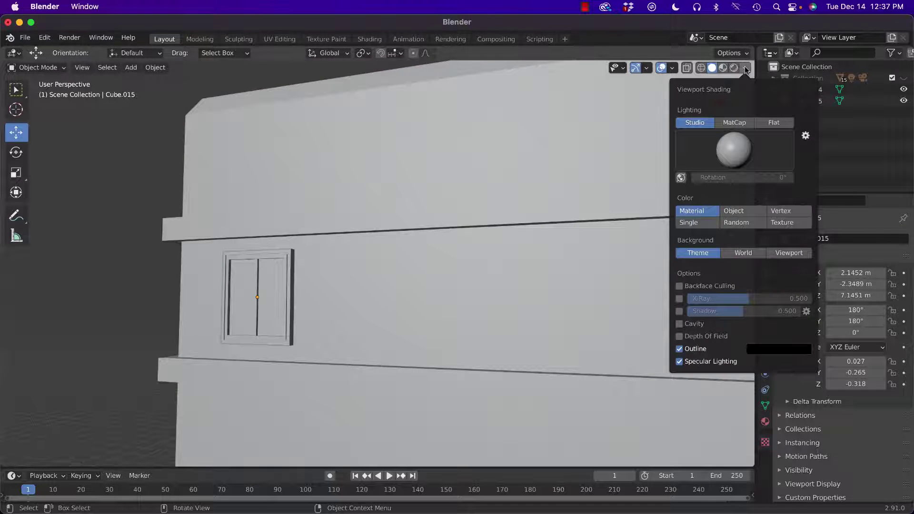
click(680, 324)
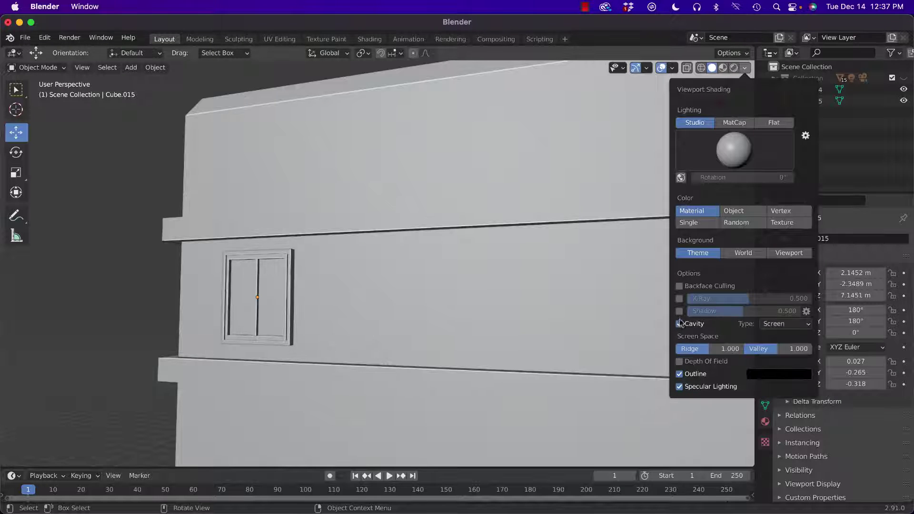
mouse_move(105, 217)
middle_down()
mouse_move(113, 247)
mouse_move(113, 235)
mouse_move(125, 244)
mouse_move(112, 210)
mouse_move(79, 232)
mouse_move(115, 237)
middle_up()
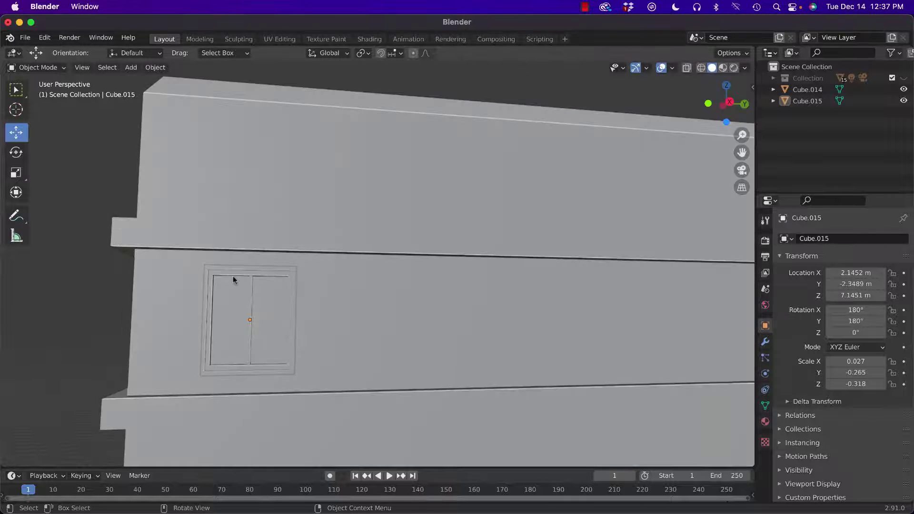
middle_drag(233, 276, 187, 300)
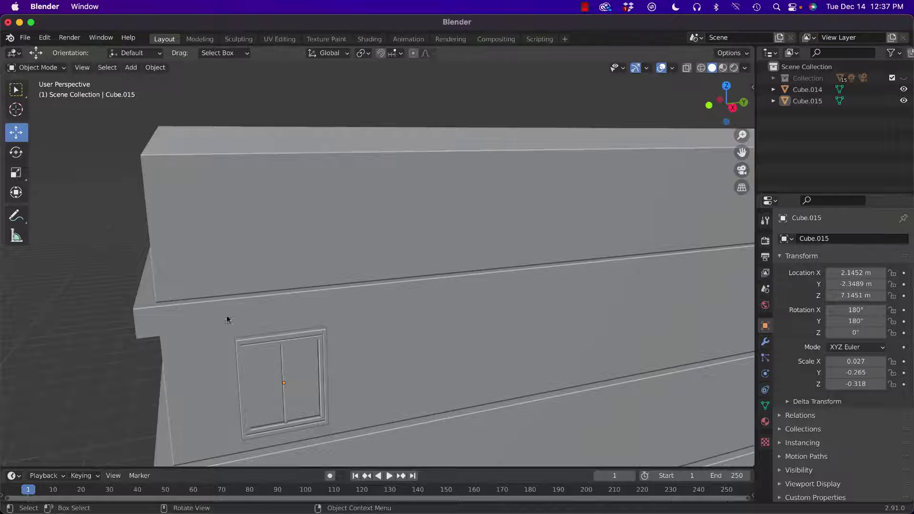
scroll(375, 309, down, 8)
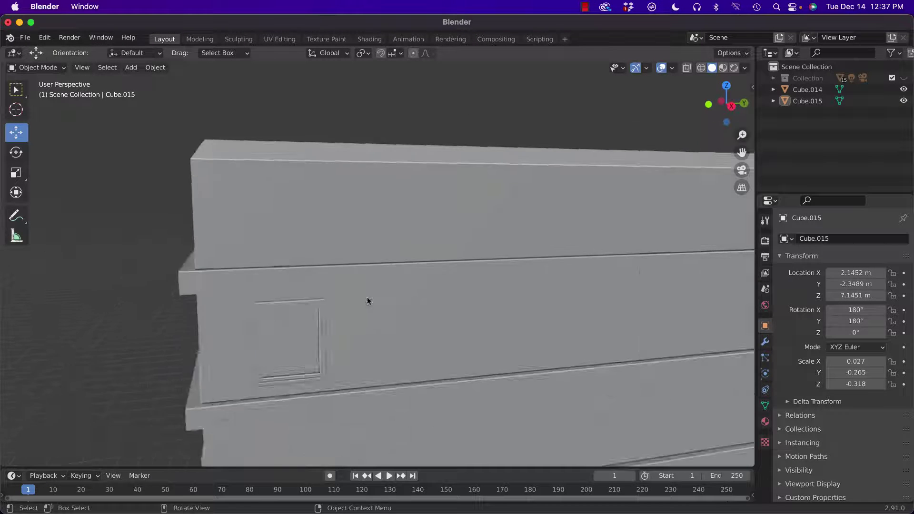
scroll(362, 297, up, 8)
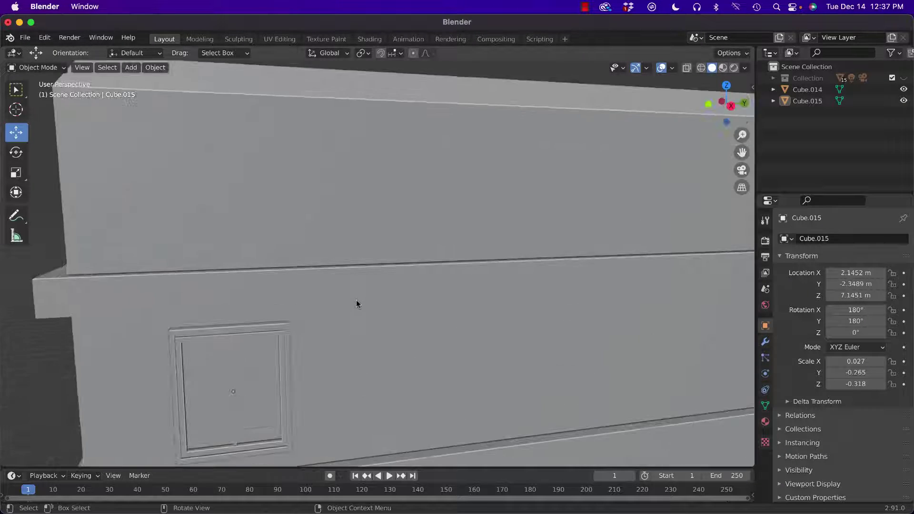
scroll(279, 266, up, 2)
click(283, 243)
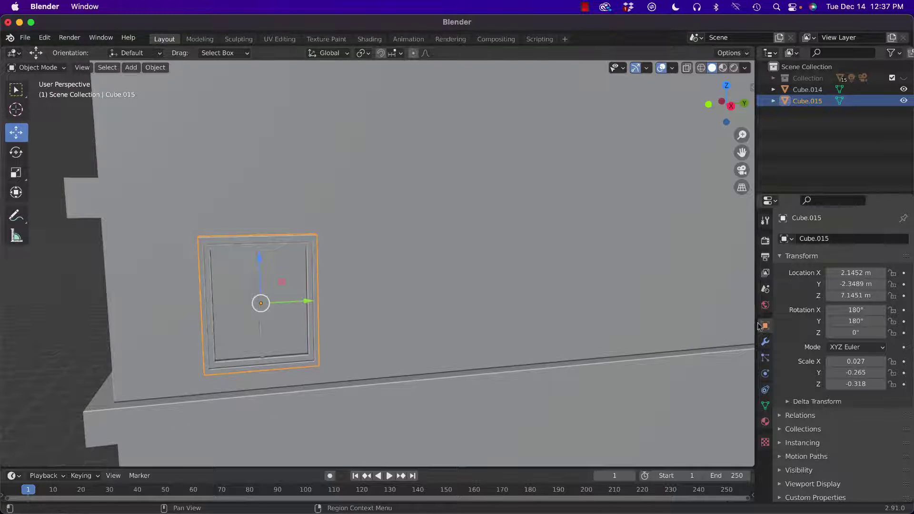
Step: Add an Array modifier to window frame Cube.015
click(765, 342)
click(839, 239)
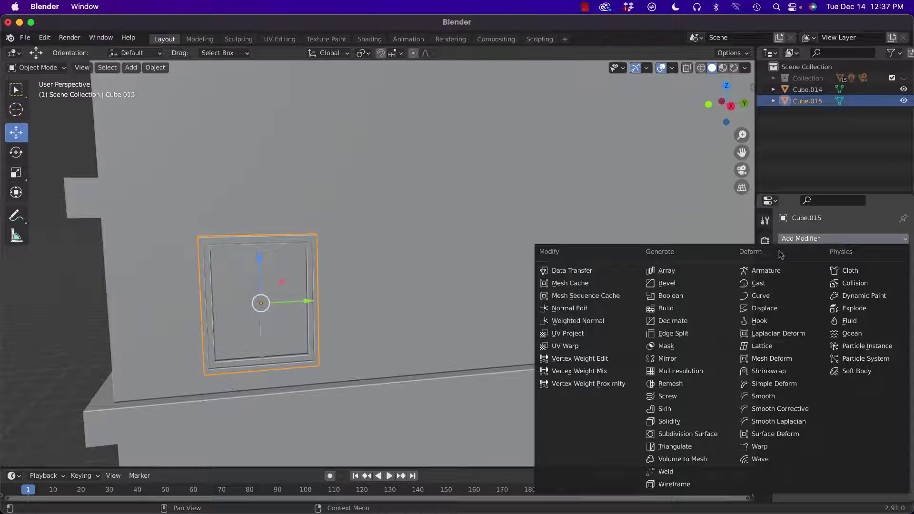
click(698, 271)
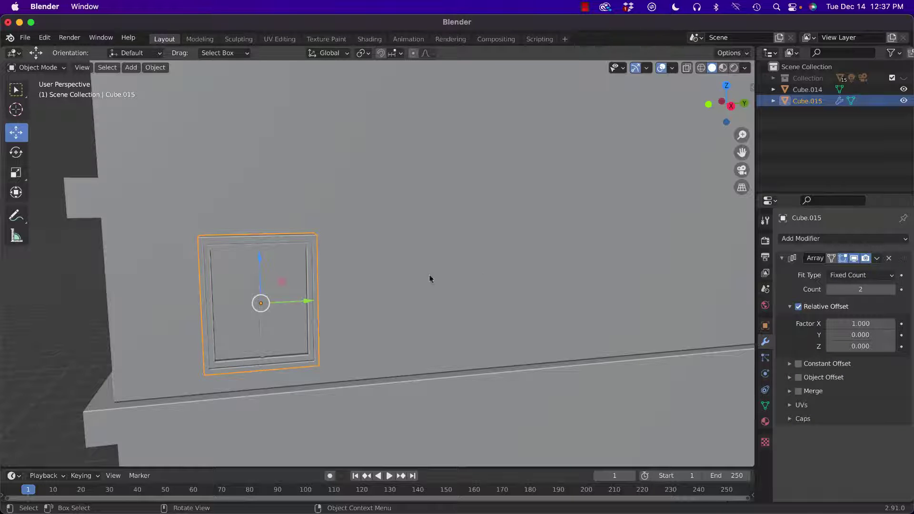
scroll(450, 293, down, 8)
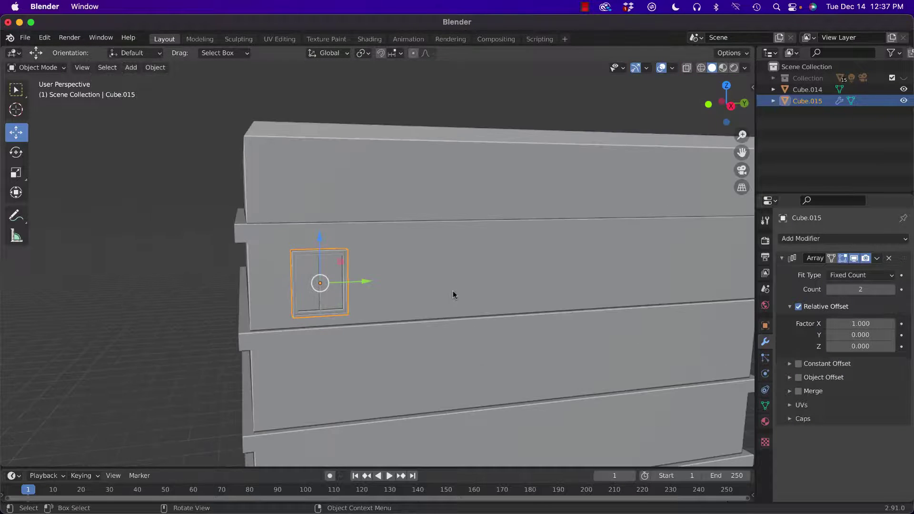
mouse_move(451, 301)
middle_down()
mouse_move(434, 341)
mouse_move(437, 310)
middle_up()
scroll(433, 336, up, 2)
scroll(437, 310, up, 2)
scroll(519, 312, up, 1)
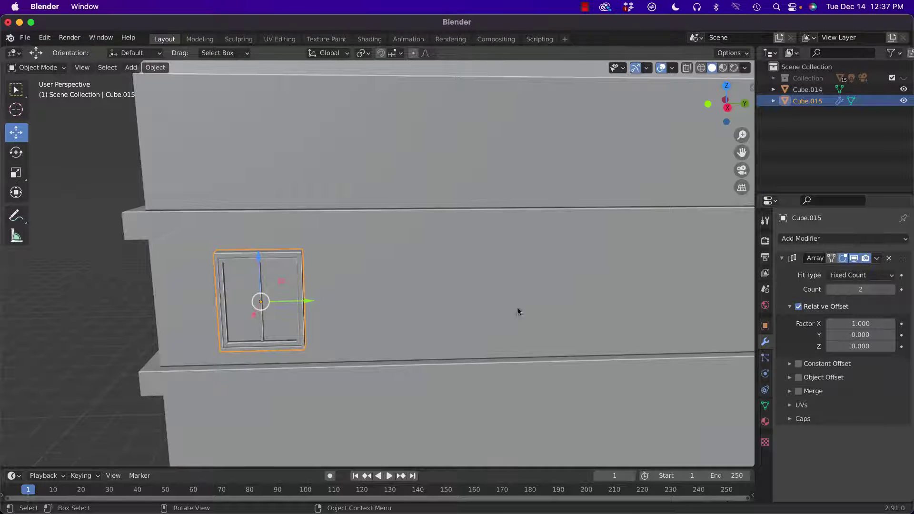
Step: Try a Relative Offset Y factor of 1, undo it, and deselect the frame
click(877, 335)
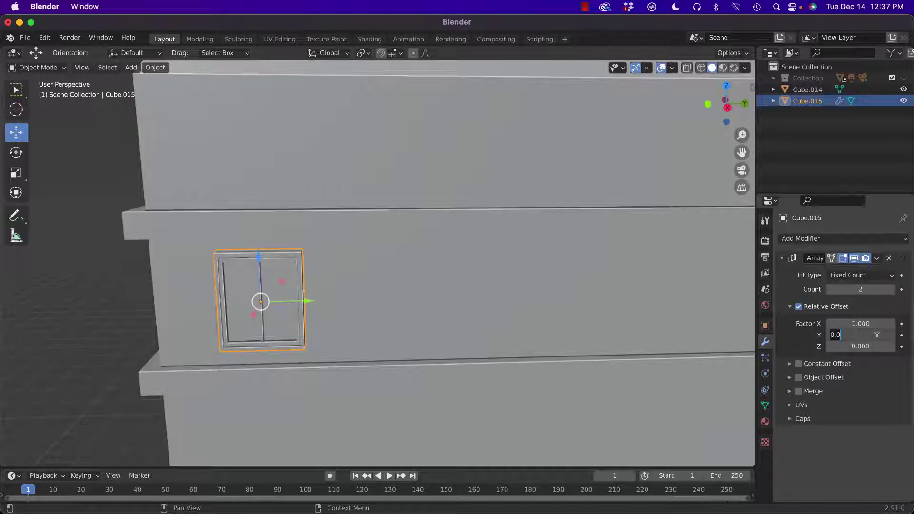
text(1)
key(Return)
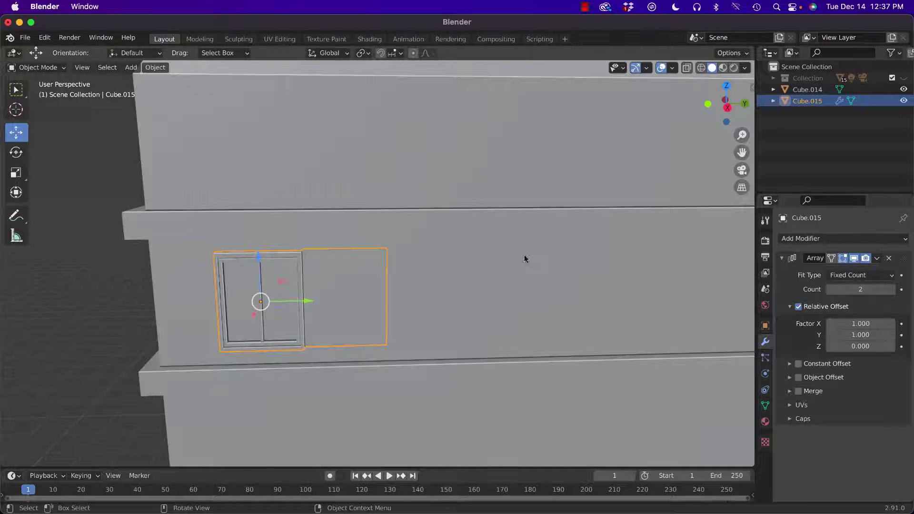
scroll(511, 267, up, 2)
mouse_move(384, 341)
middle_down()
mouse_move(377, 359)
mouse_move(385, 351)
middle_up()
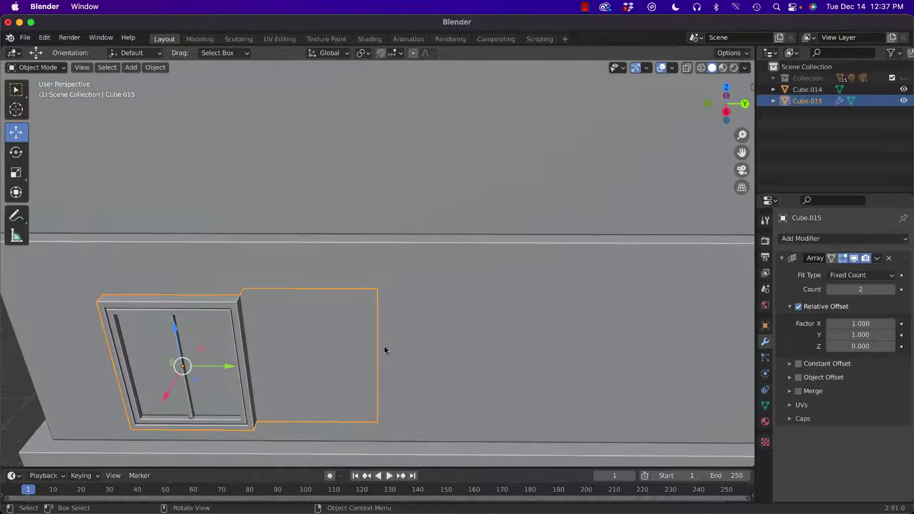
key(ctrl+z)
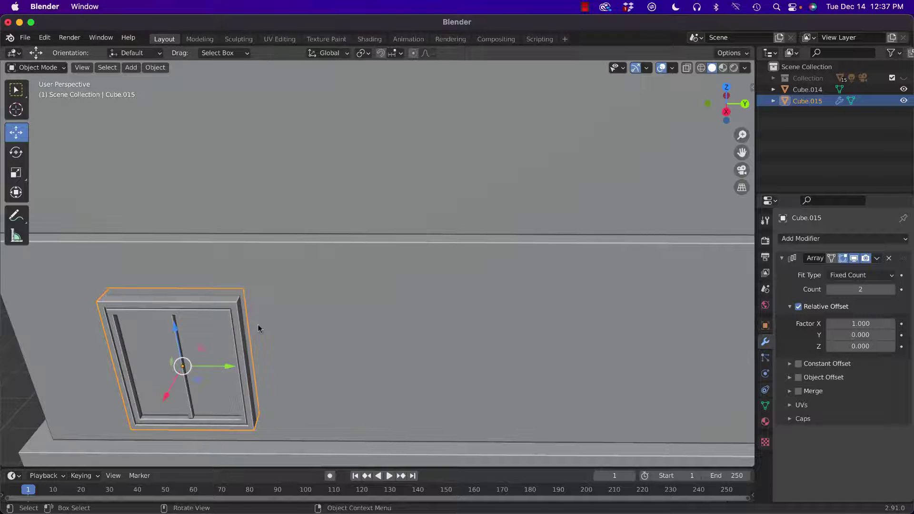
middle_drag(261, 327, 122, 310)
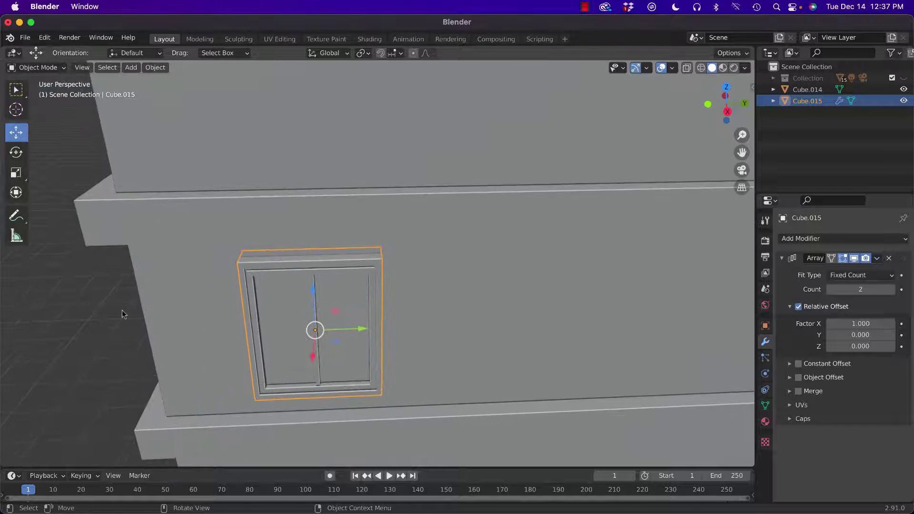
key(alt+a)
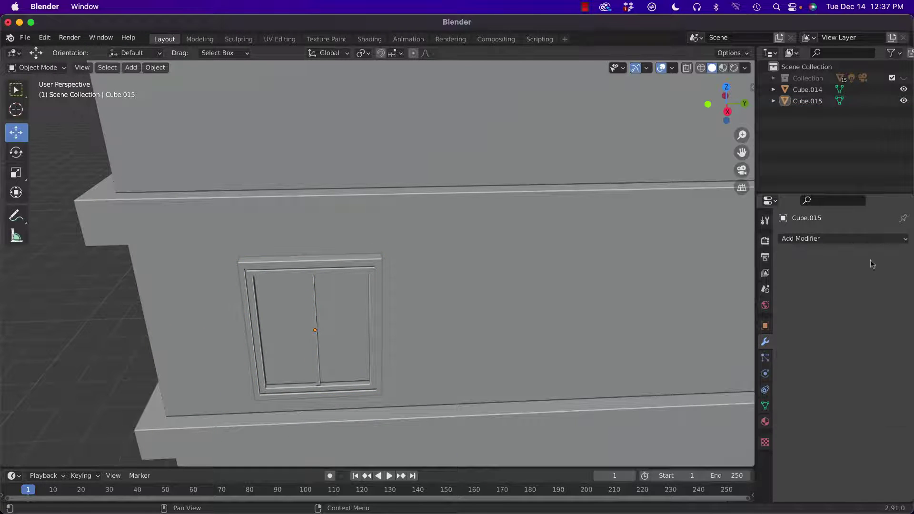
Step: Delete the Array modifier and reselect window frame Cube.015
click(890, 258)
click(242, 273)
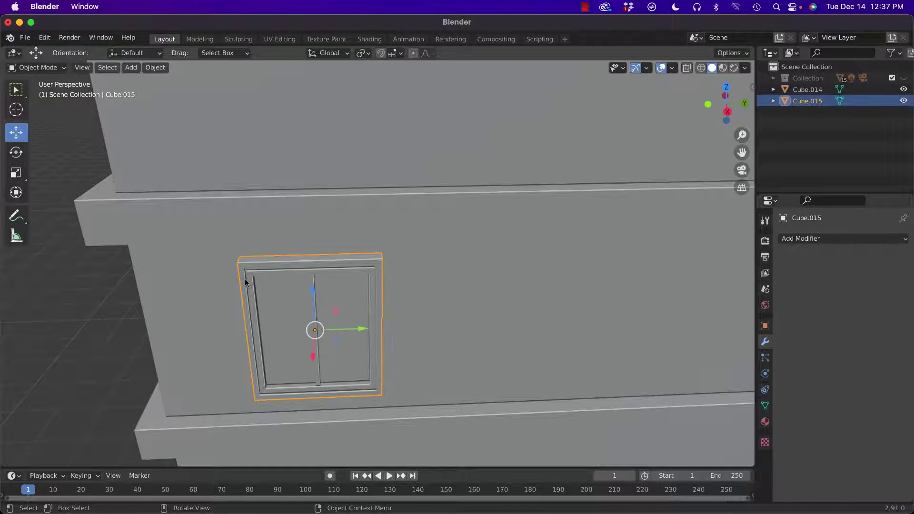
right_click(245, 282)
click(115, 298)
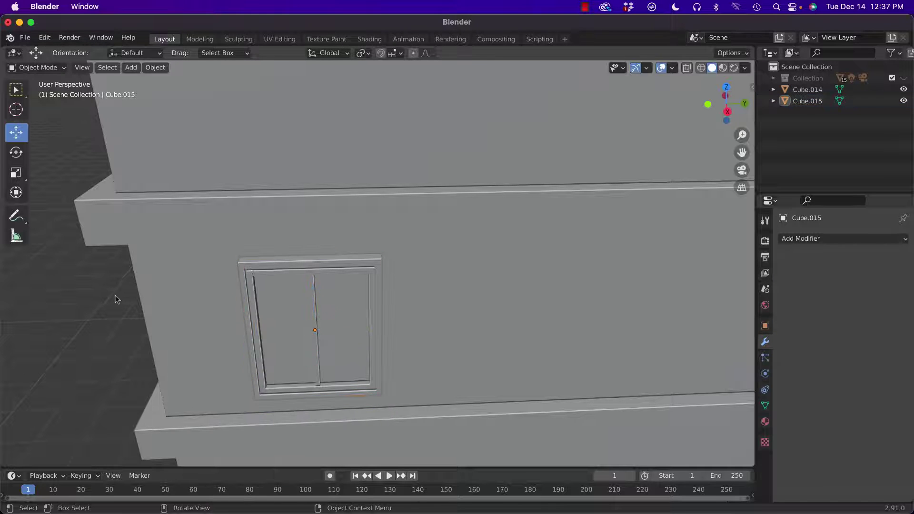
click(255, 274)
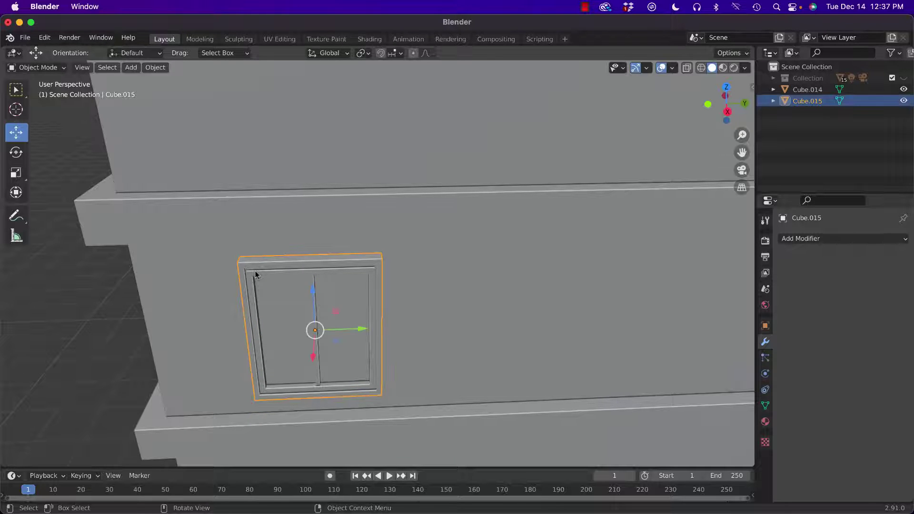
key(shift+a)
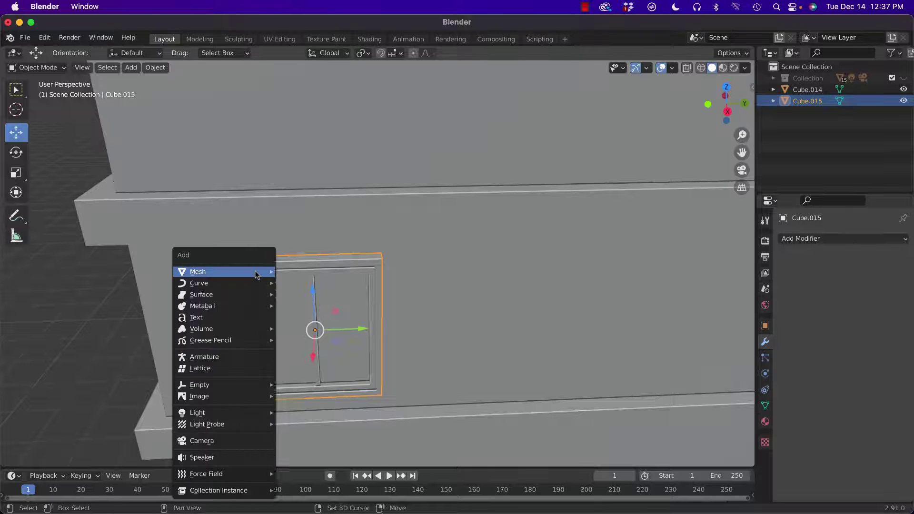
click(128, 299)
click(251, 270)
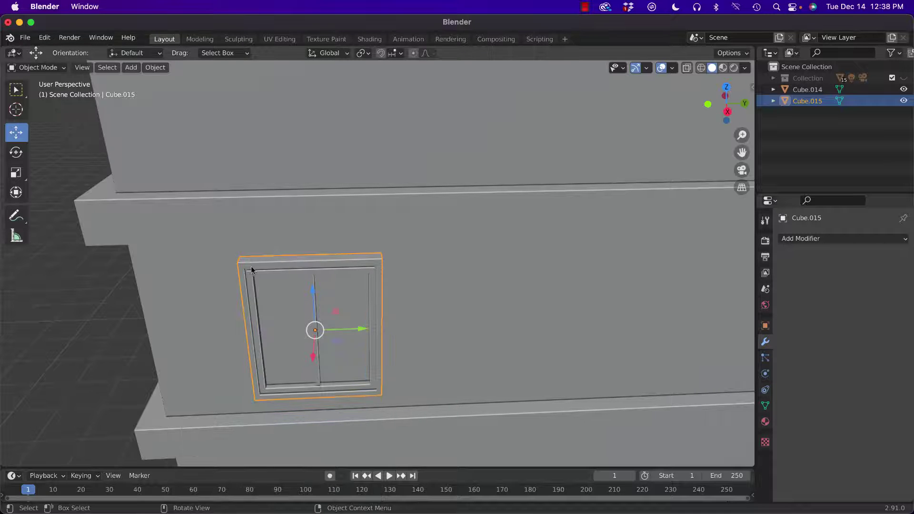
Step: Apply All Transforms to the window frame via Ctrl+A
key(ctrl+a)
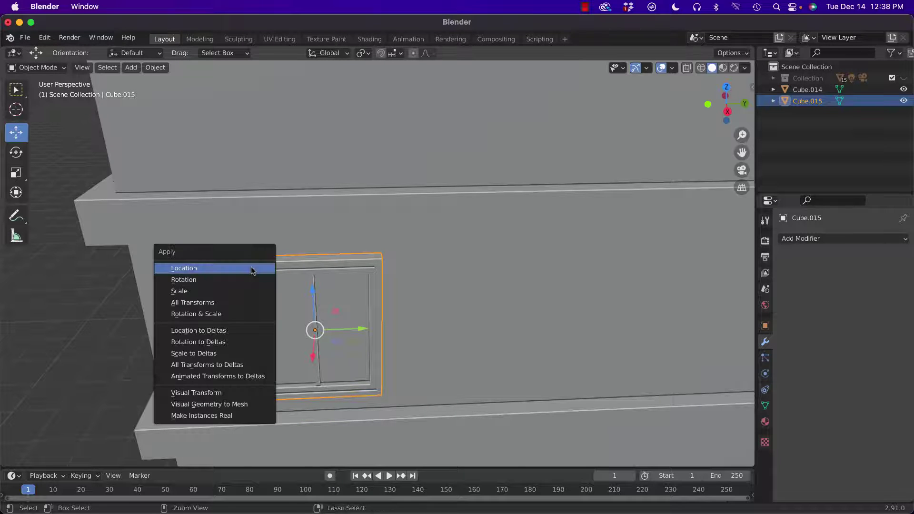
click(232, 305)
click(99, 310)
click(266, 272)
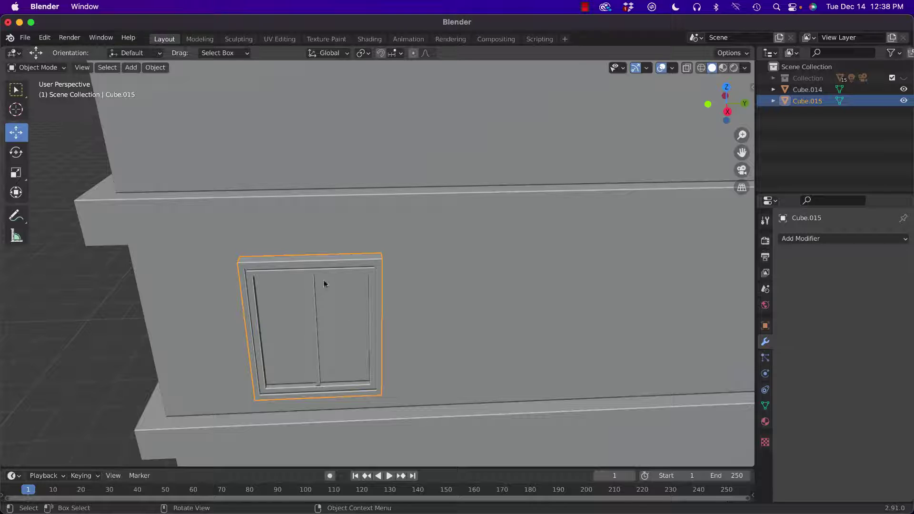
Step: Add an Array modifier to Cube.015 with Relative Offset Y factor 1
click(817, 239)
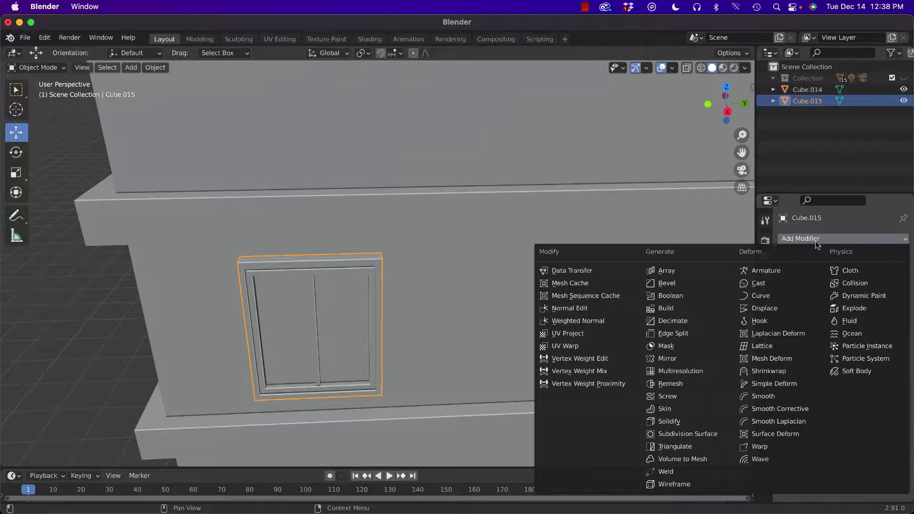
click(703, 270)
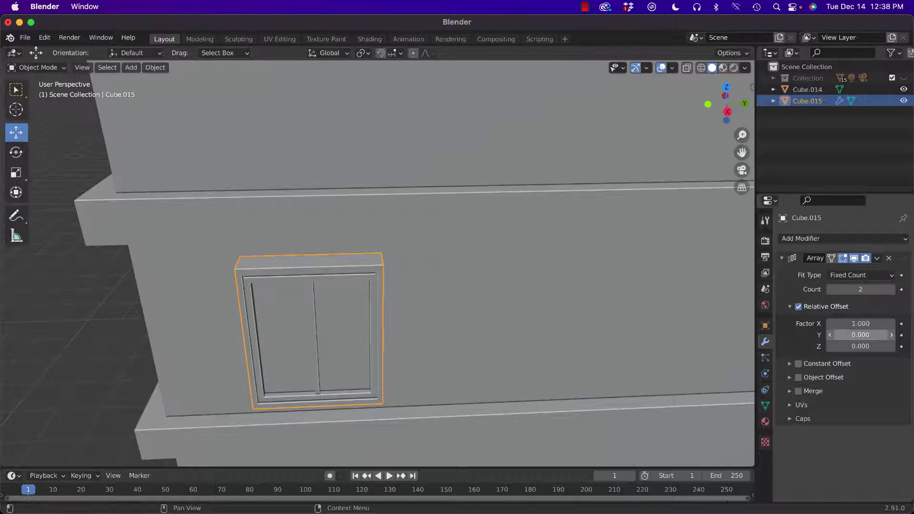
click(861, 335)
text(1)
key(Return)
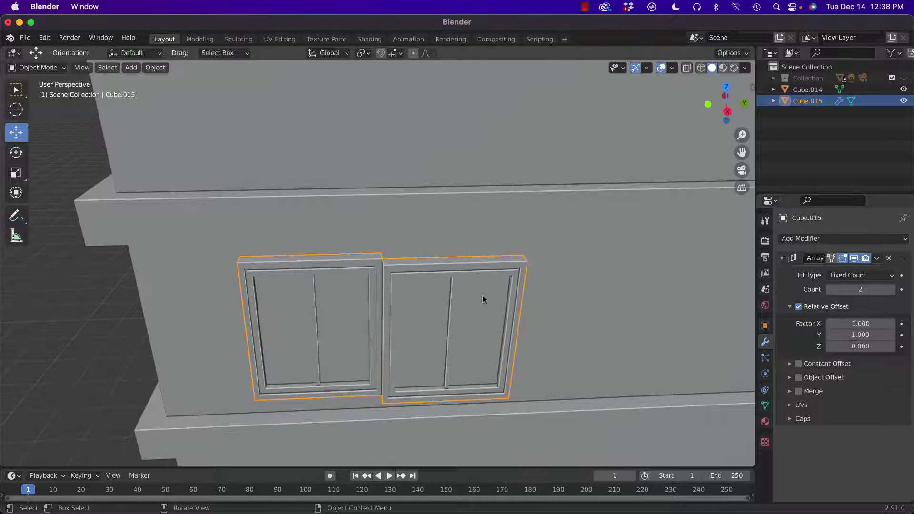
middle_drag(442, 277, 386, 314)
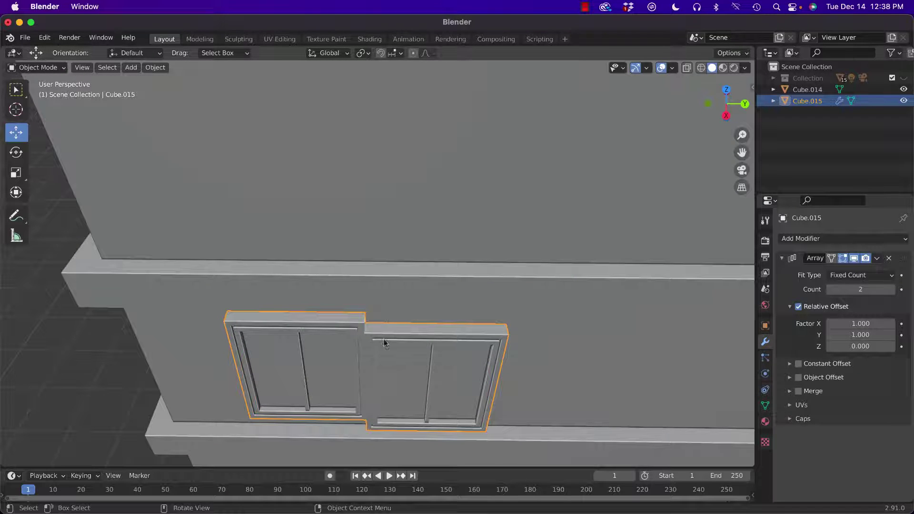
Step: Set the array's X offset factor to 0 and view the two windows head-on
click(871, 322)
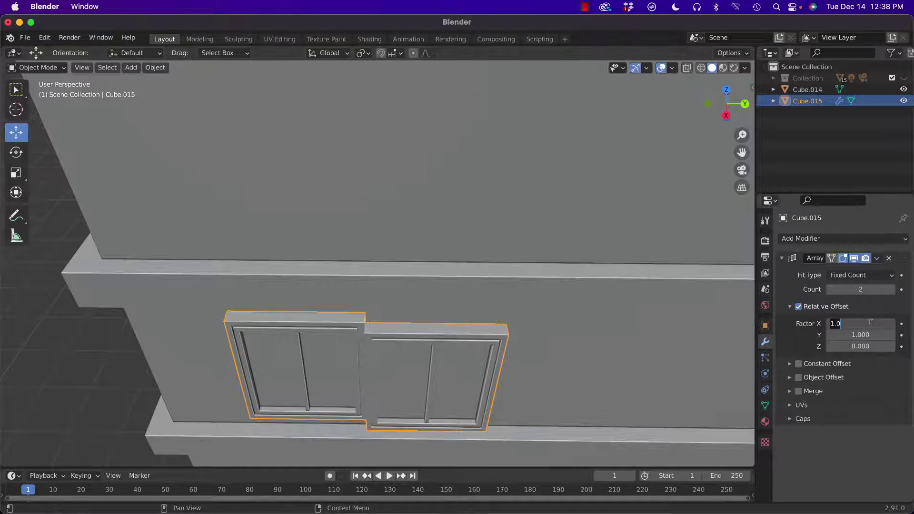
text(0)
key(Return)
middle_drag(558, 329, 595, 276)
scroll(562, 289, down, 3)
scroll(564, 282, up, 3)
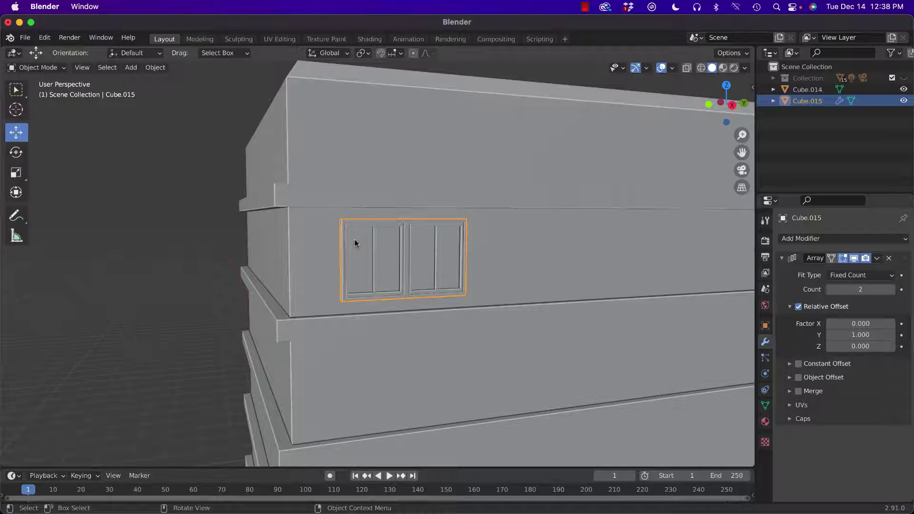
middle_drag(526, 272, 385, 277)
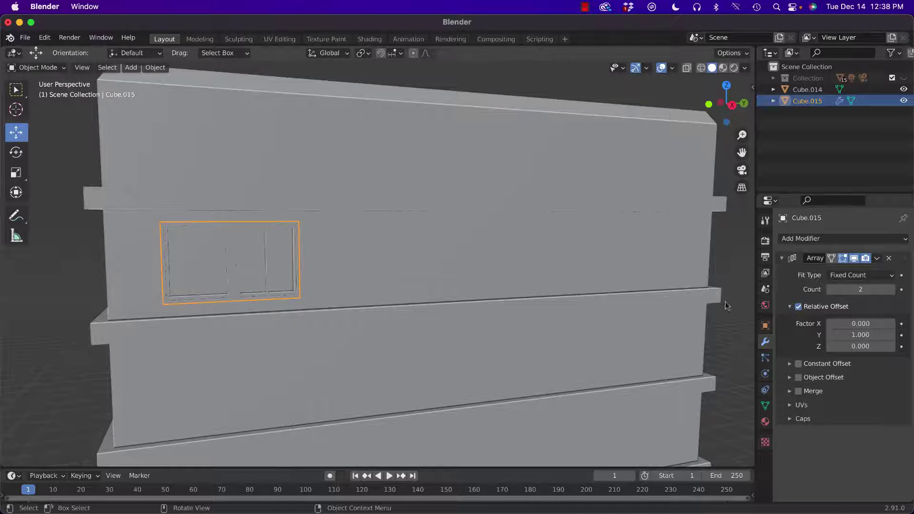
Step: Raise the Array count to 10, deselect, and zoom out to view the whole building
click(891, 289)
click(892, 290)
click(891, 290)
click(892, 290)
click(892, 289)
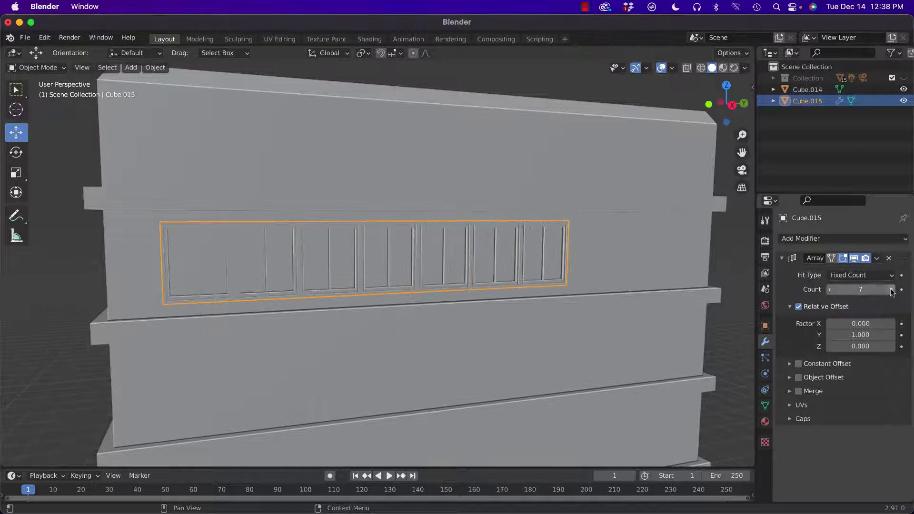
click(892, 289)
click(892, 289)
click(892, 289)
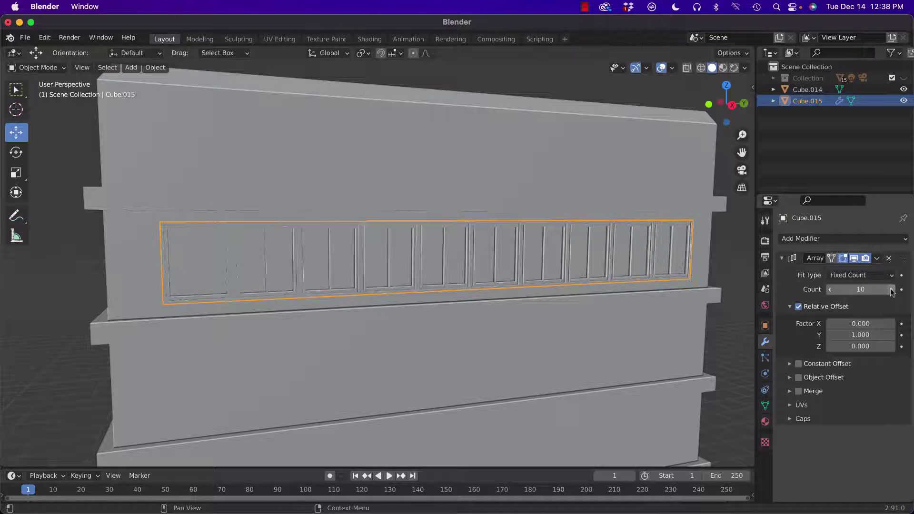
click(53, 281)
middle_drag(156, 296, 130, 287)
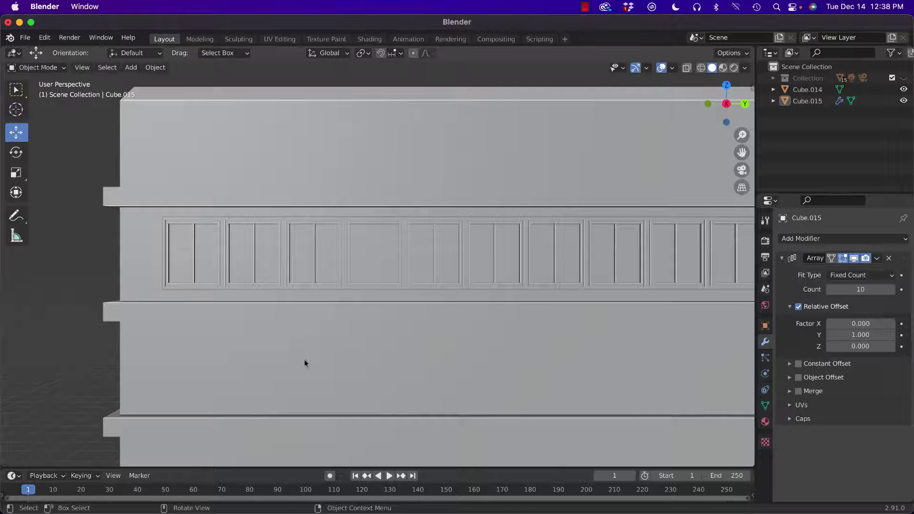
middle_drag(295, 330, 321, 292)
scroll(351, 348, down, 4)
scroll(358, 292, down, 3)
scroll(322, 292, up, 2)
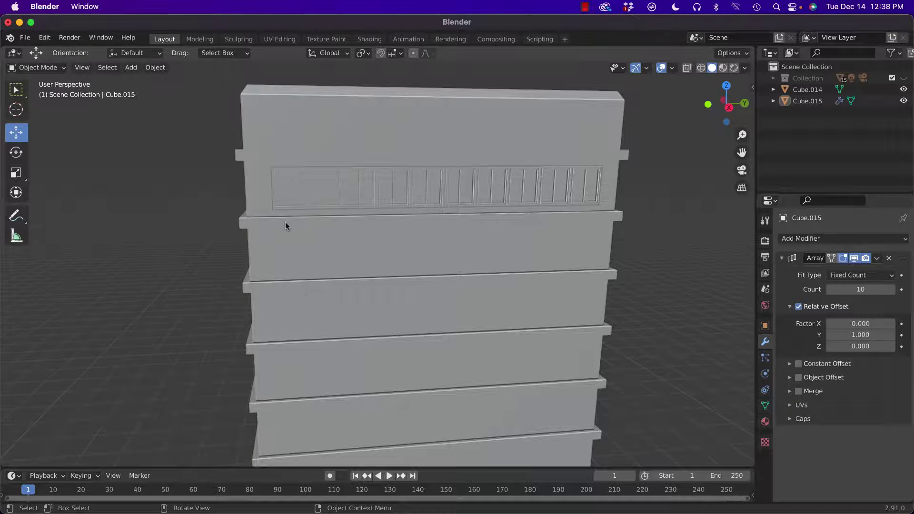
middle_drag(284, 222, 322, 214)
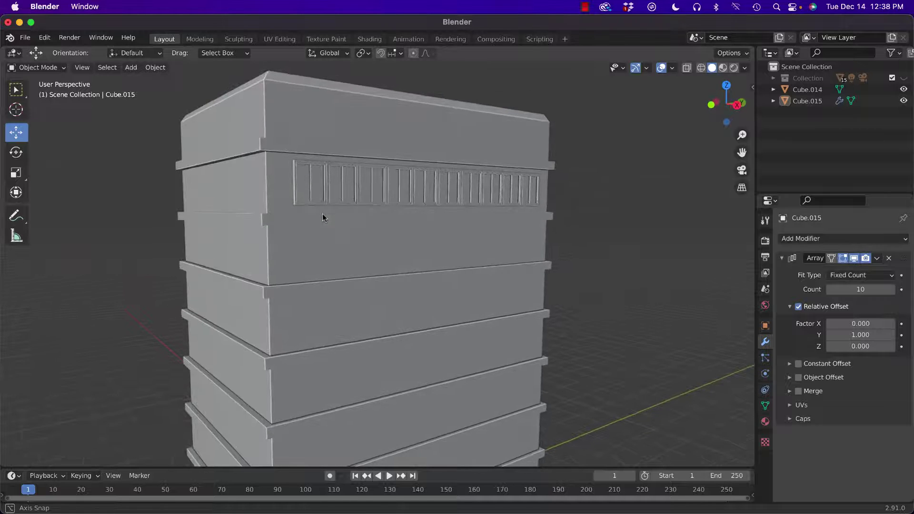
click(701, 68)
click(711, 68)
middle_drag(486, 205, 490, 175)
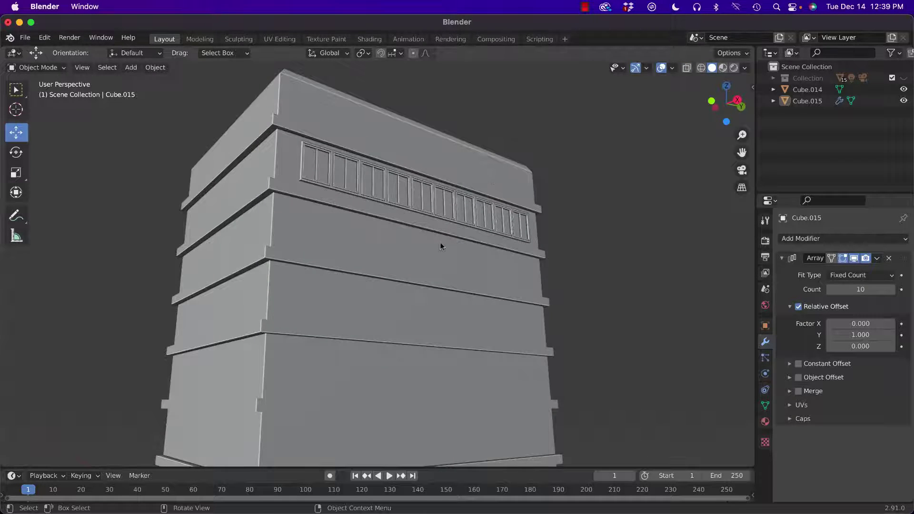
click(299, 182)
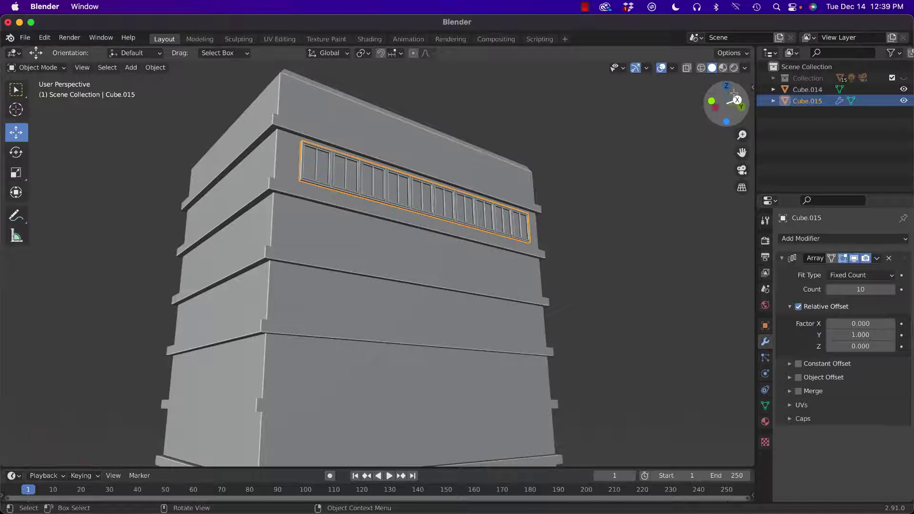
click(872, 347)
text(0.0)
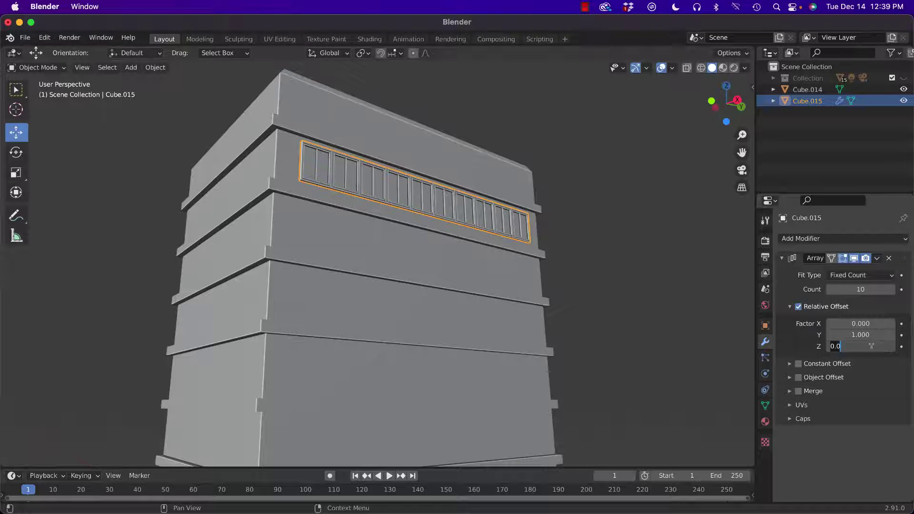
key(BackSpace)
key(BackSpace)
key(BackSpace)
text(2)
key(Return)
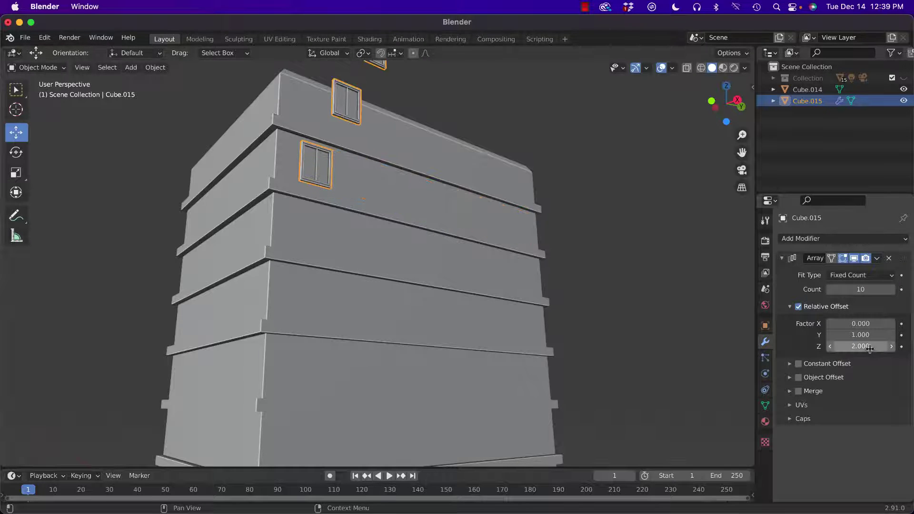
key(ctrl)
click(799, 307)
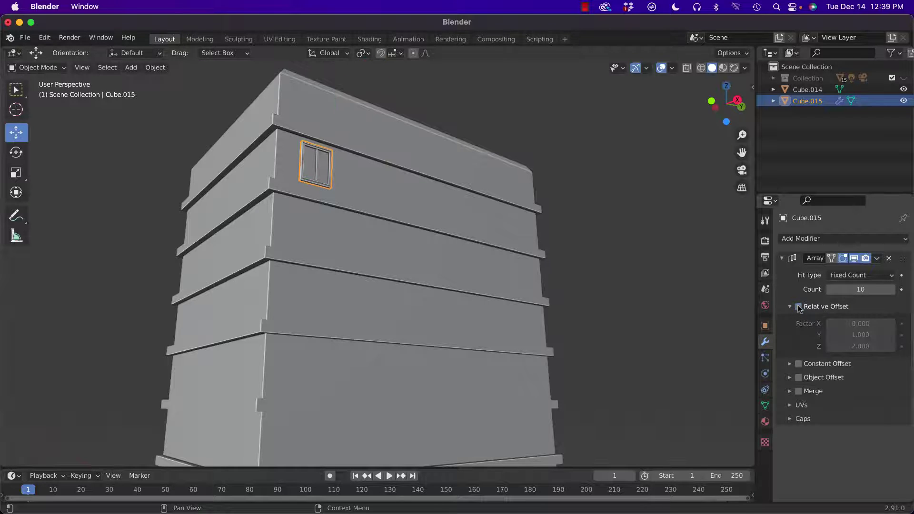
click(799, 308)
key(ctrl+z)
key(ctrl+z)
key(ctrl+z)
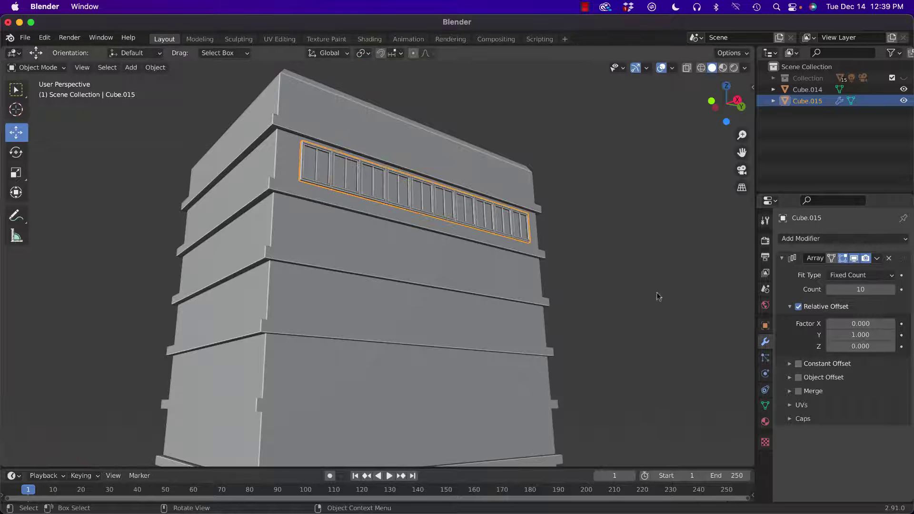
Step: Widen the array's Y offset factor to 1.5 and lower the count from 10 to 7
click(864, 336)
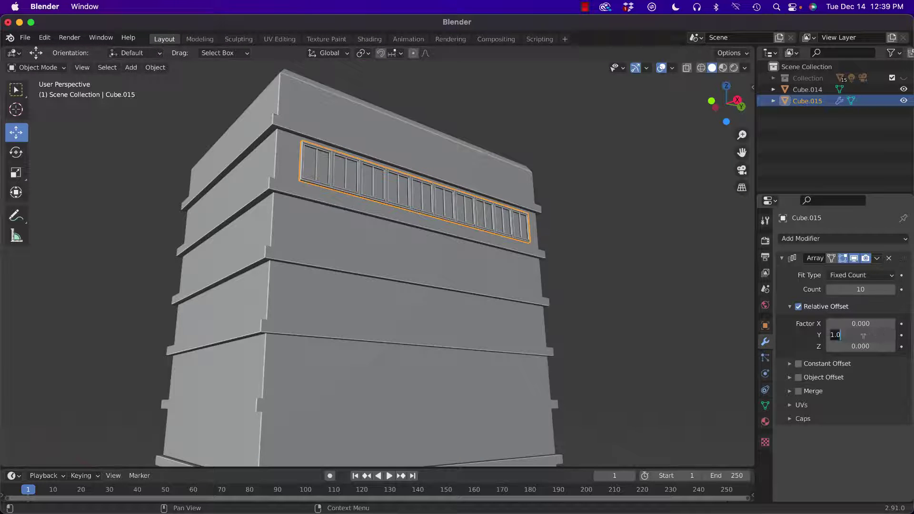
text(1.5)
key(Return)
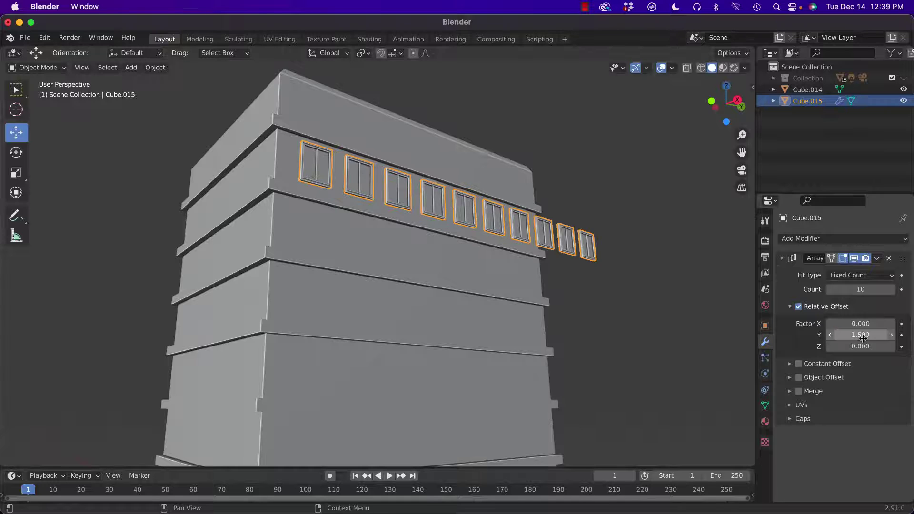
click(831, 290)
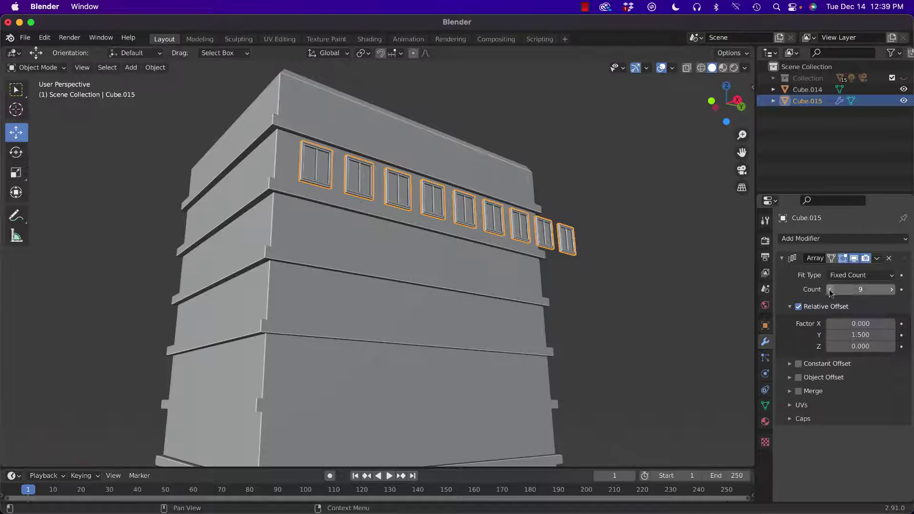
click(830, 290)
click(830, 290)
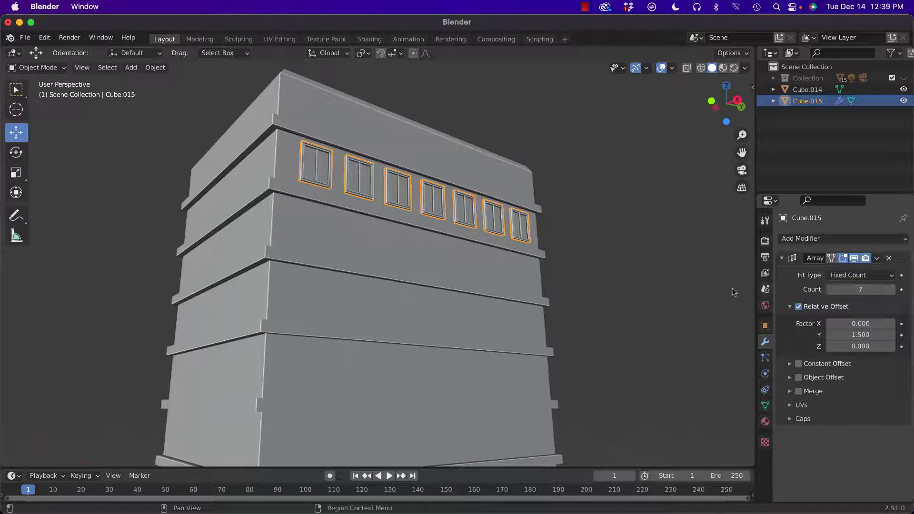
mouse_move(667, 297)
middle_down()
mouse_move(630, 305)
mouse_move(667, 304)
middle_up()
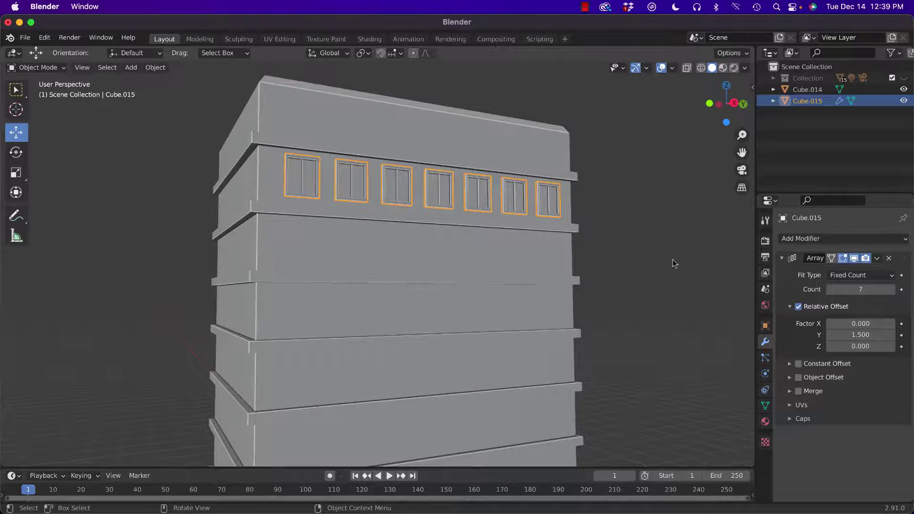
Step: Set the Y offset to 1.75, reduce the count to 6, and switch to Right Orthographic view
click(880, 334)
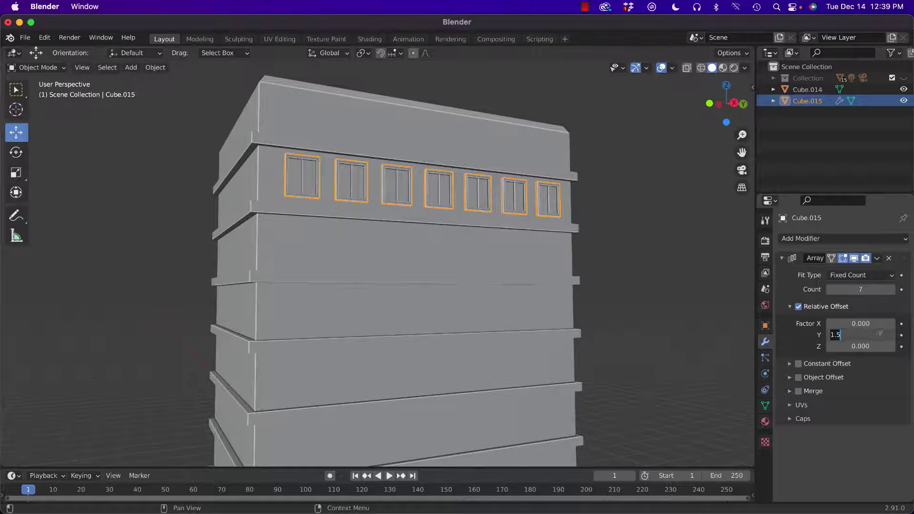
text(1.75)
key(Return)
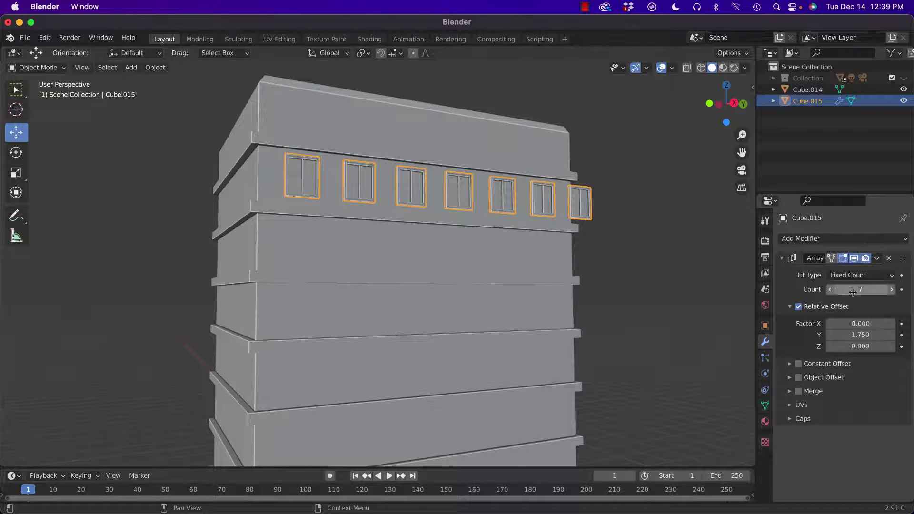
click(830, 291)
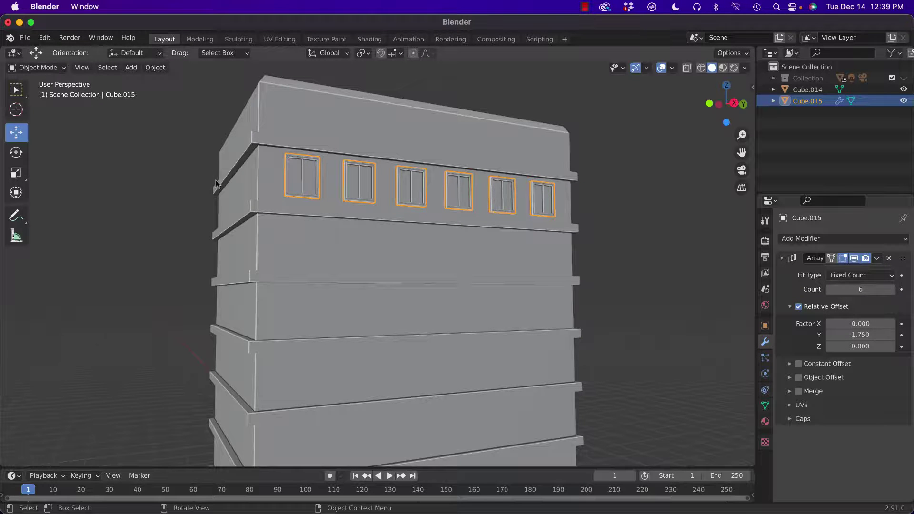
key(KP_1)
key(KP_3)
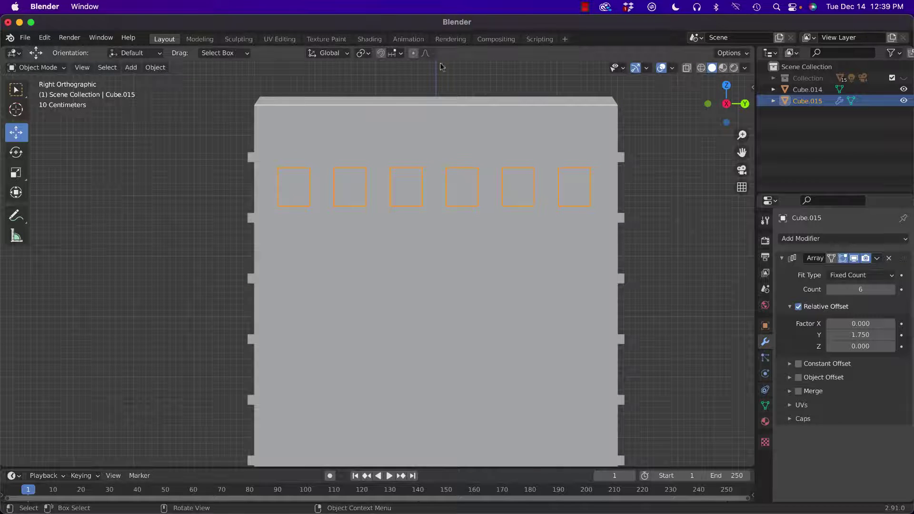
Step: Check the window array from the top and side views in local view, then deselect it
key(ctrl+KP_7)
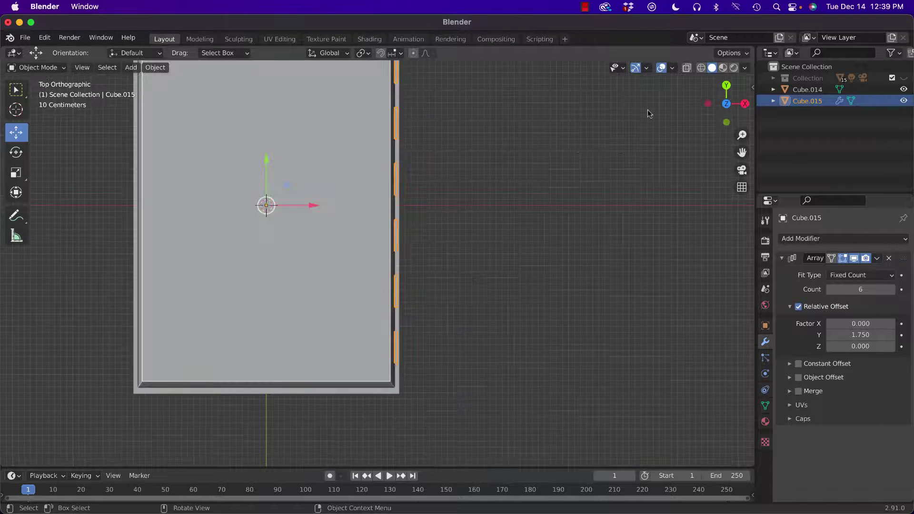
key(KP_3)
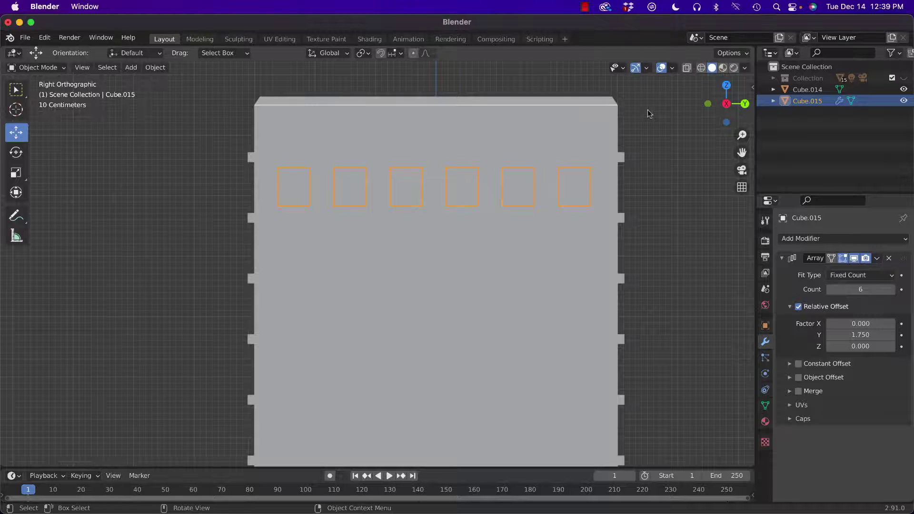
key(KP_Divide)
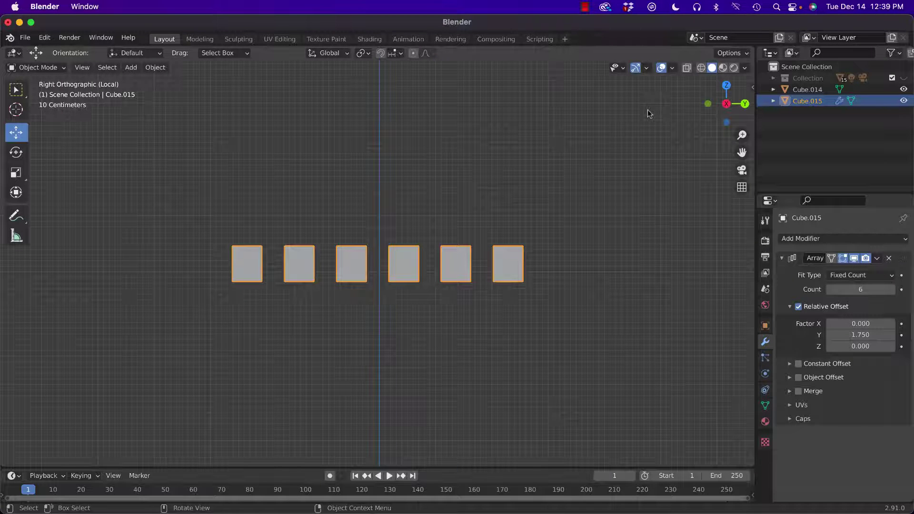
click(568, 164)
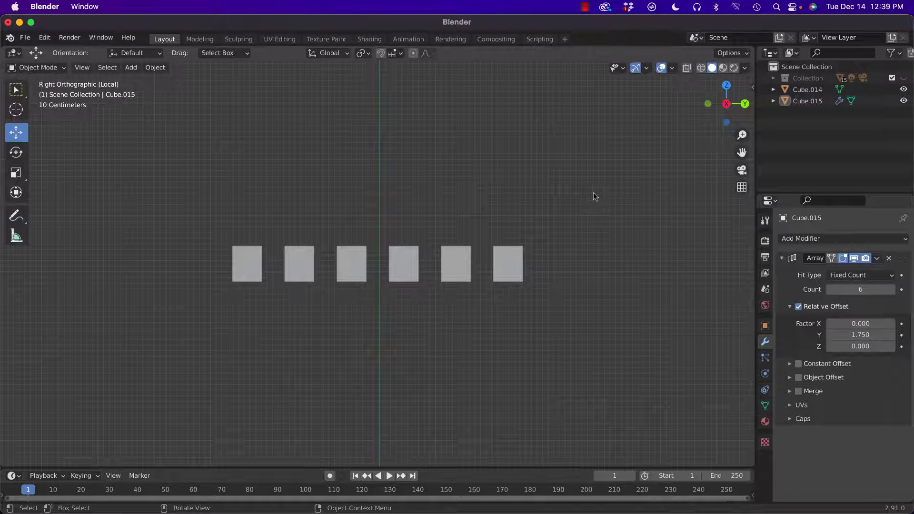
Step: Compare Rendered, Wireframe and Solid shading on the isolated windows, settling on Wireframe
click(734, 67)
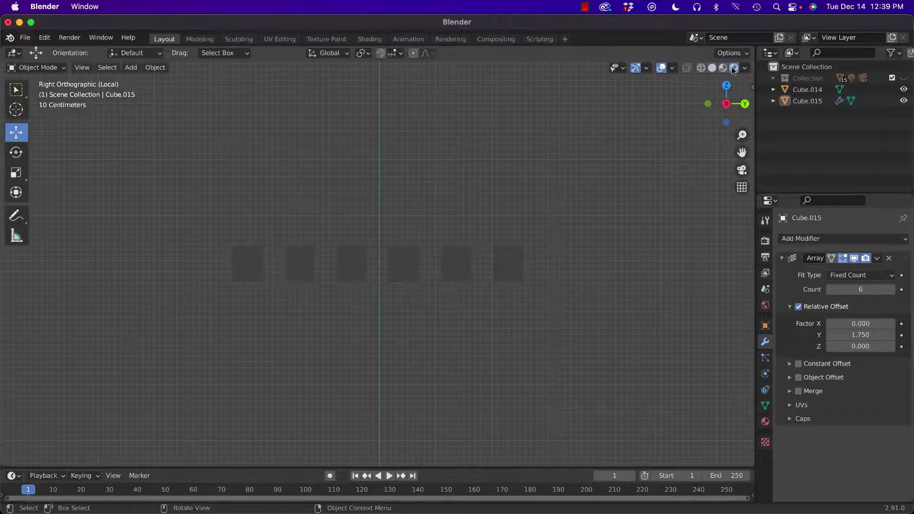
click(703, 68)
click(712, 68)
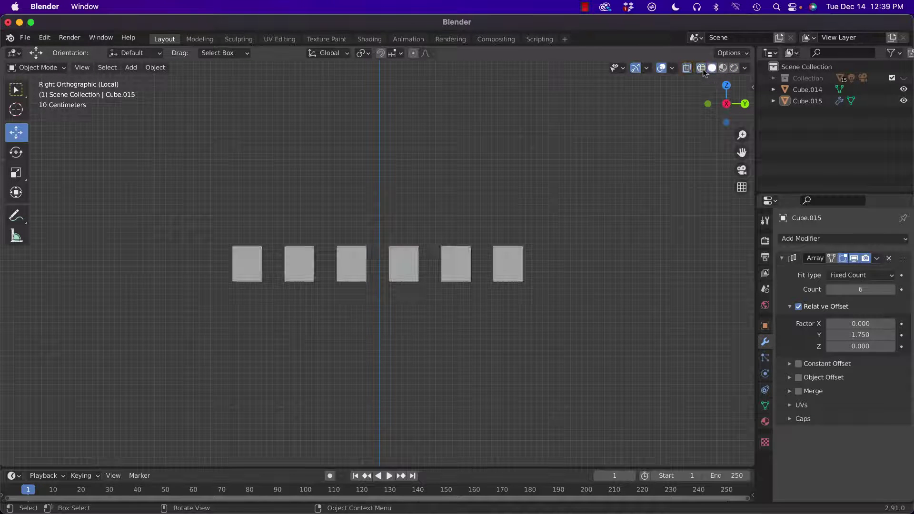
click(701, 68)
key(KP_1)
scroll(681, 132, left, 3)
Step: Exit local view and compare the whole building from the front and side views
key(KP_3)
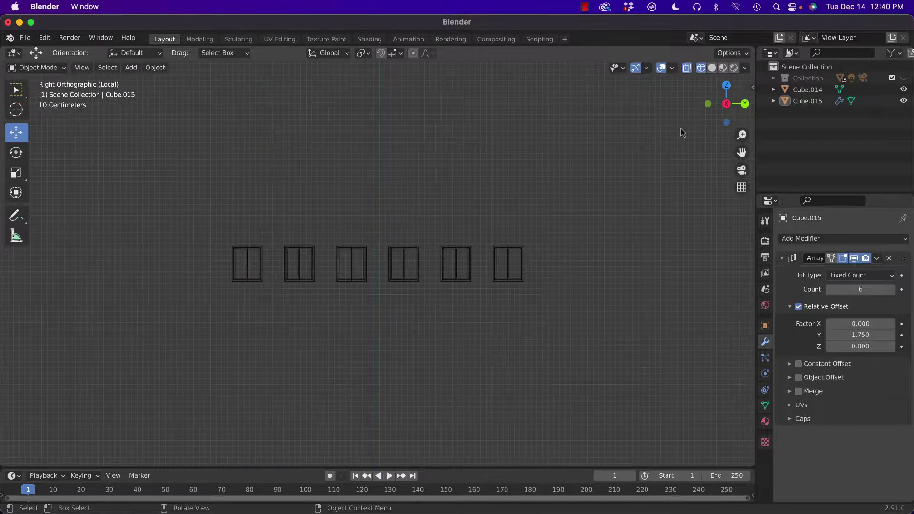
key(KP_Divide)
key(KP_3)
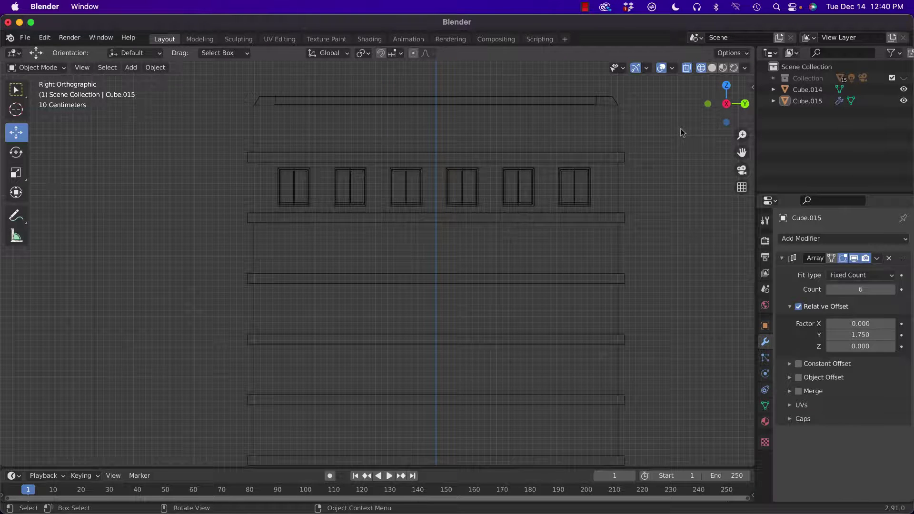
key(KP_1)
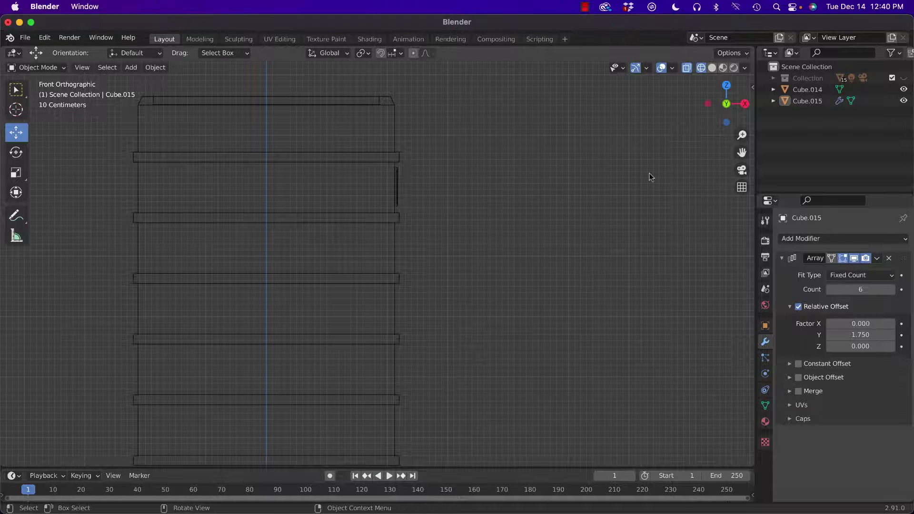
key(KP_3)
scroll(670, 184, up, 4)
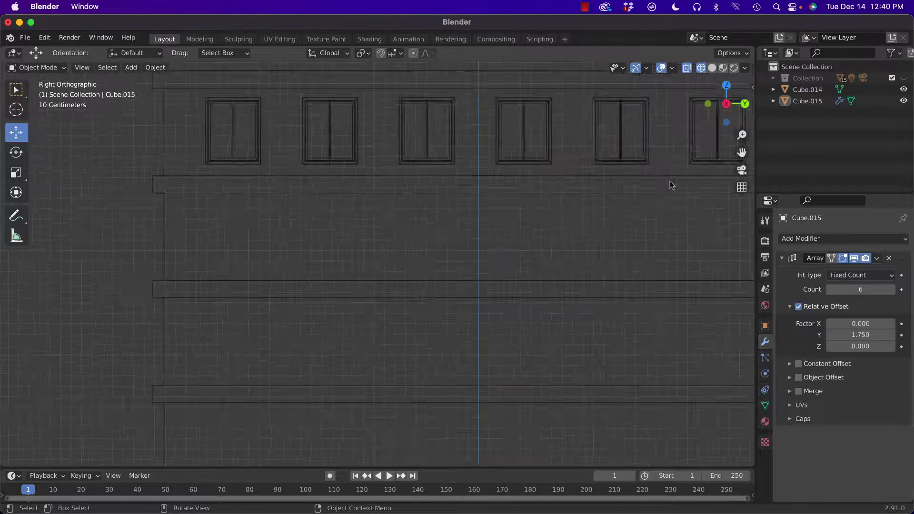
scroll(669, 183, down, 5)
scroll(657, 181, up, 3)
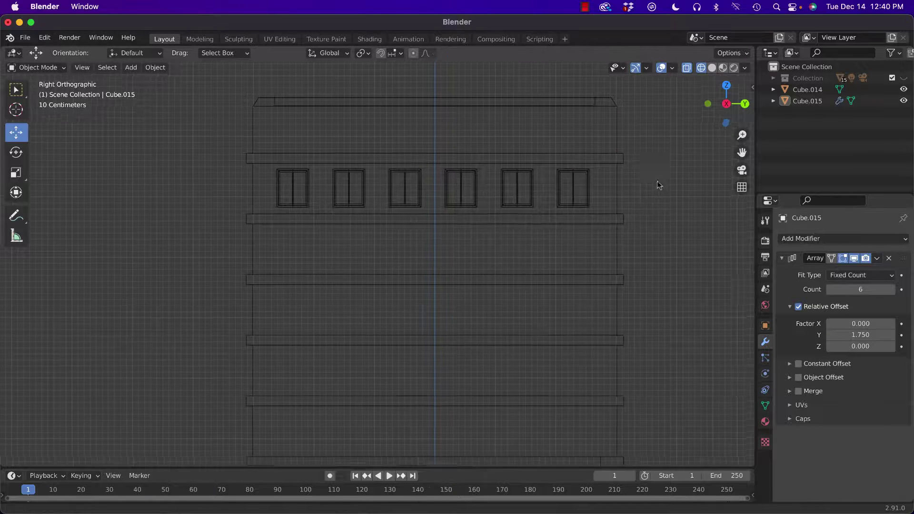
Step: Inspect the building in Solid shading from the front and side views
click(712, 69)
mouse_move(636, 187)
middle_down()
mouse_move(542, 188)
mouse_move(633, 202)
middle_up()
key(KP_1)
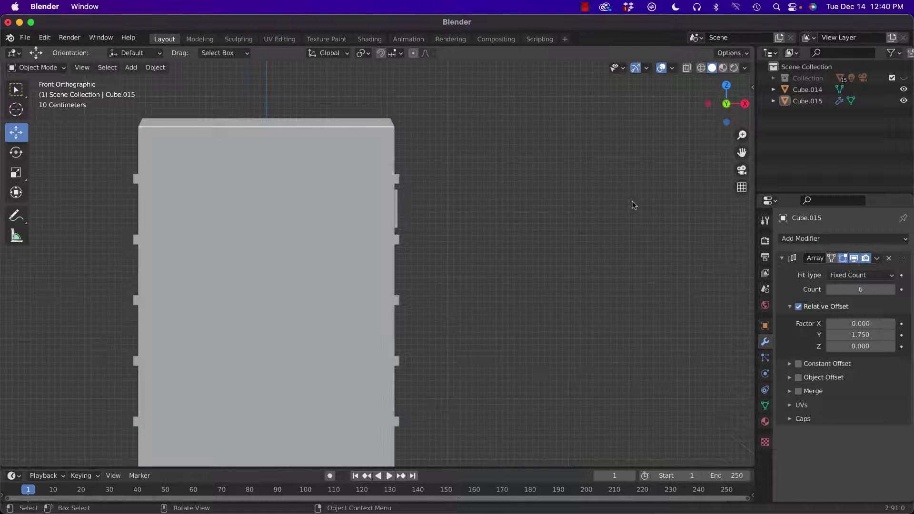
key(KP_3)
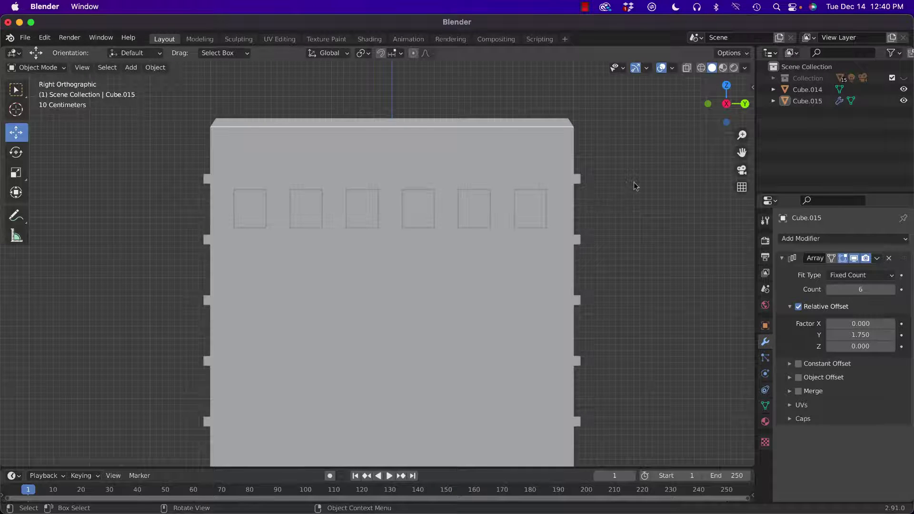
Step: Preview Material shading, then leave the side view in Wireframe with X-ray showing all six window frames
click(723, 68)
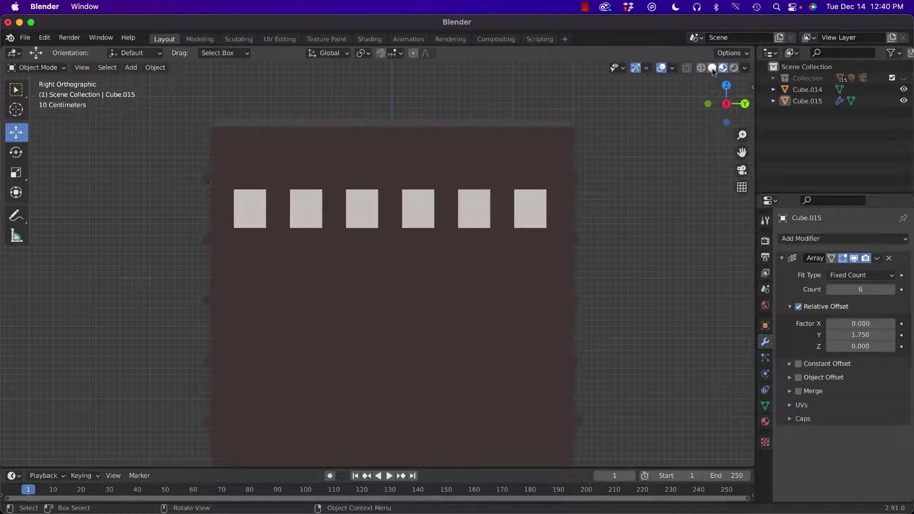
click(702, 68)
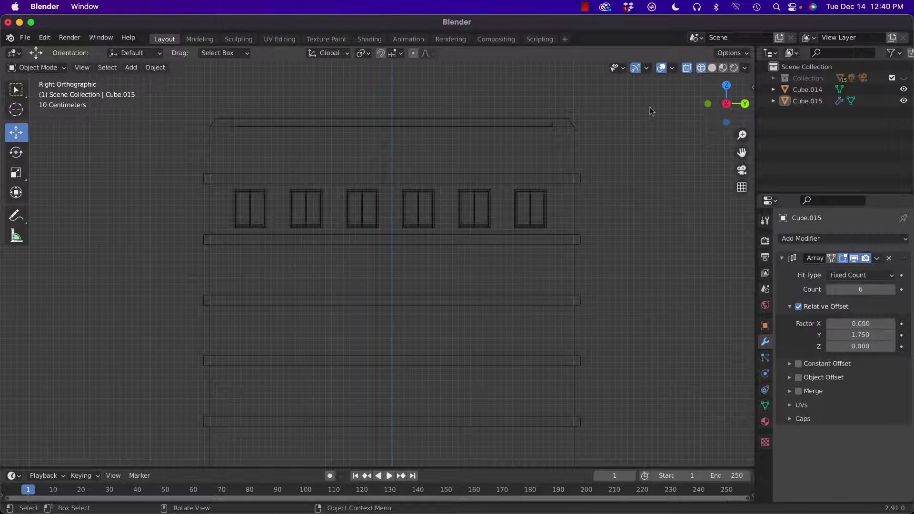
scroll(254, 208, up, 1)
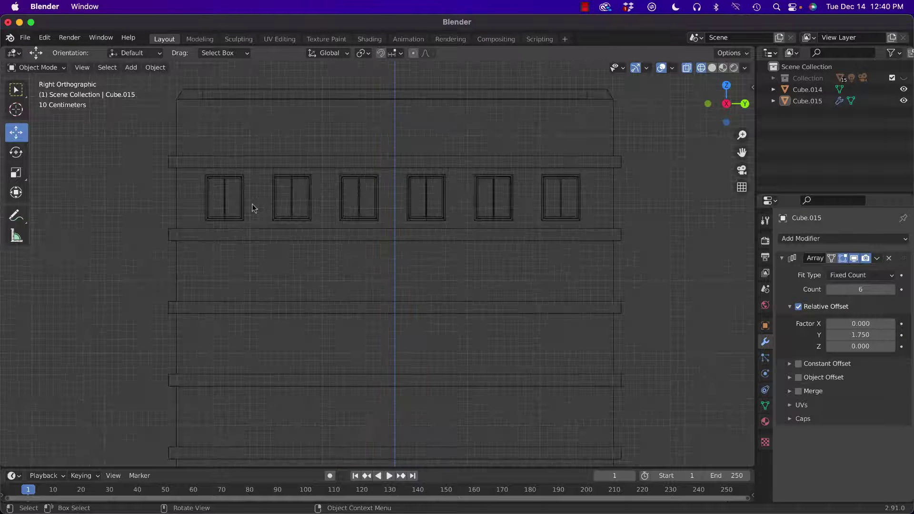
scroll(253, 209, up, 1)
scroll(253, 207, down, 2)
scroll(239, 200, up, 1)
Step: Select the window row and copy it straight down onto the next three storeys
drag(200, 185, 595, 216)
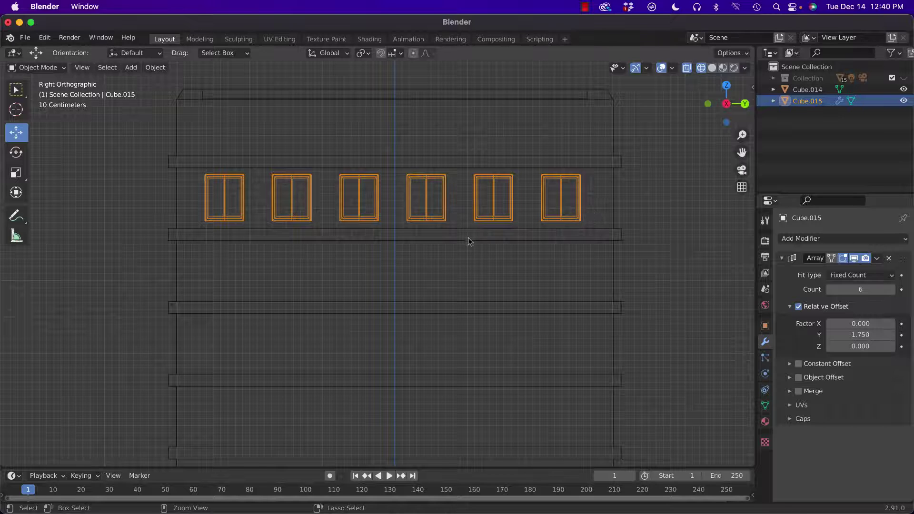
key(shift+d)
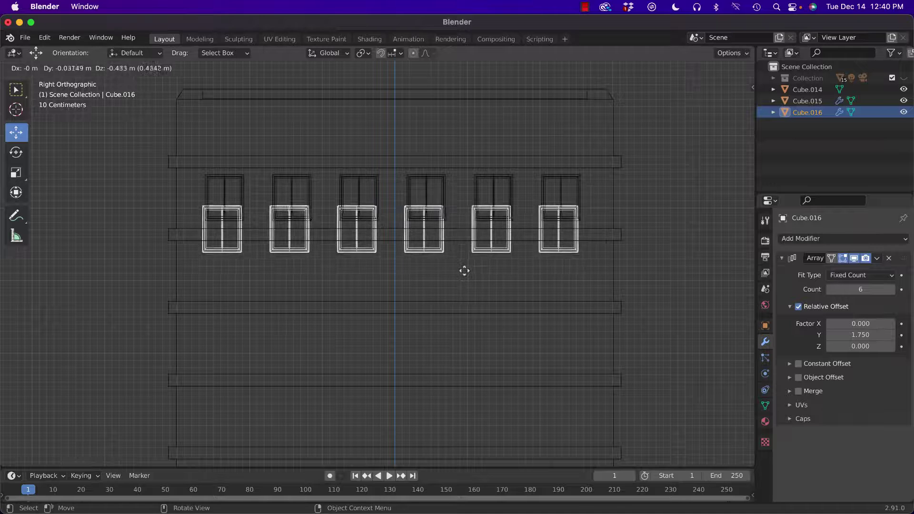
key(z)
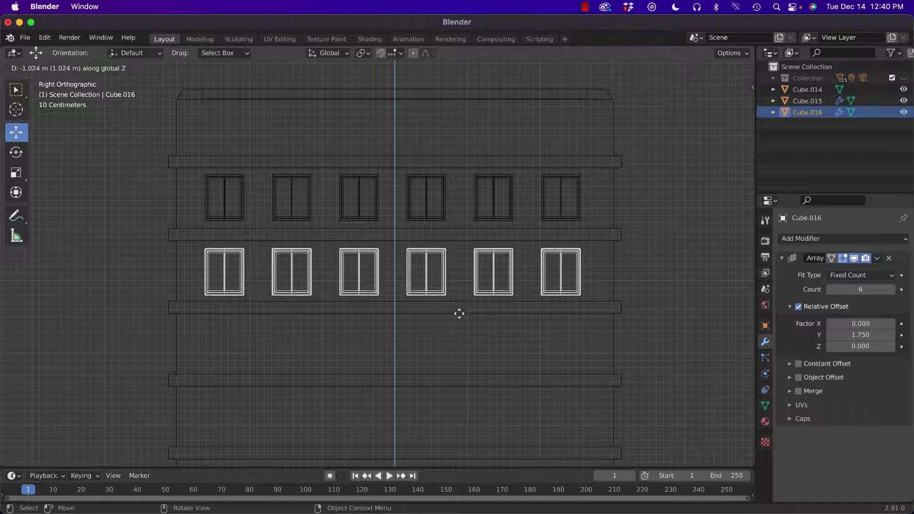
click(459, 313)
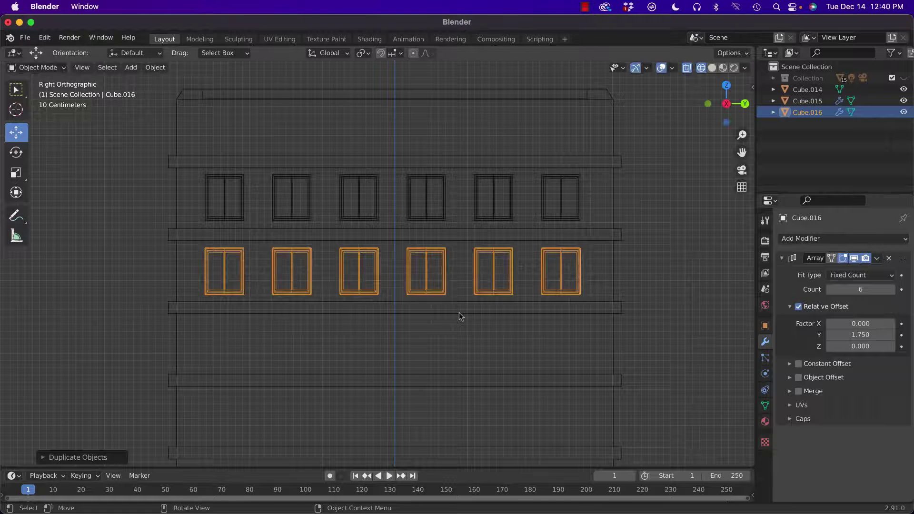
key(shift+d)
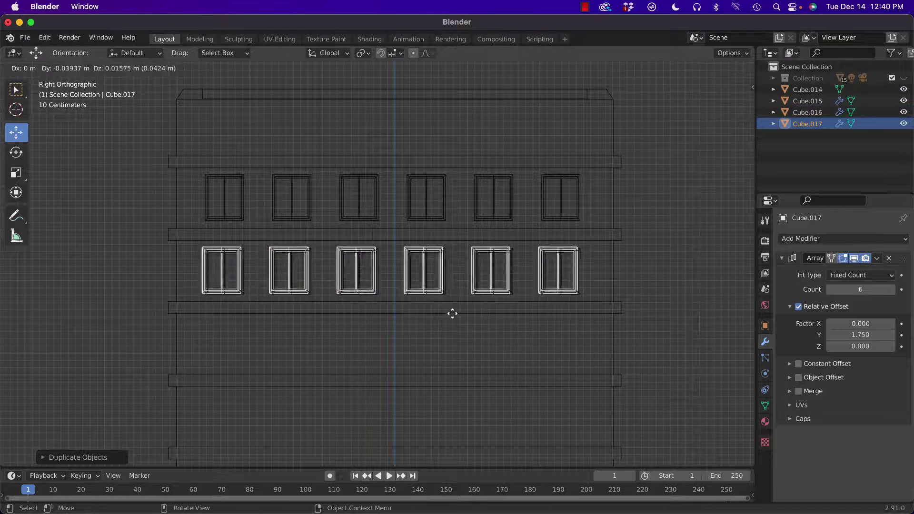
key(z)
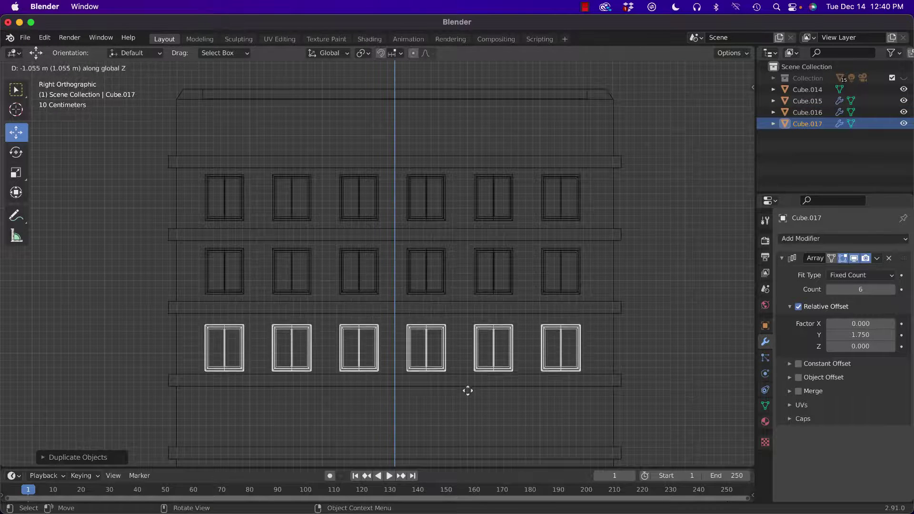
click(469, 390)
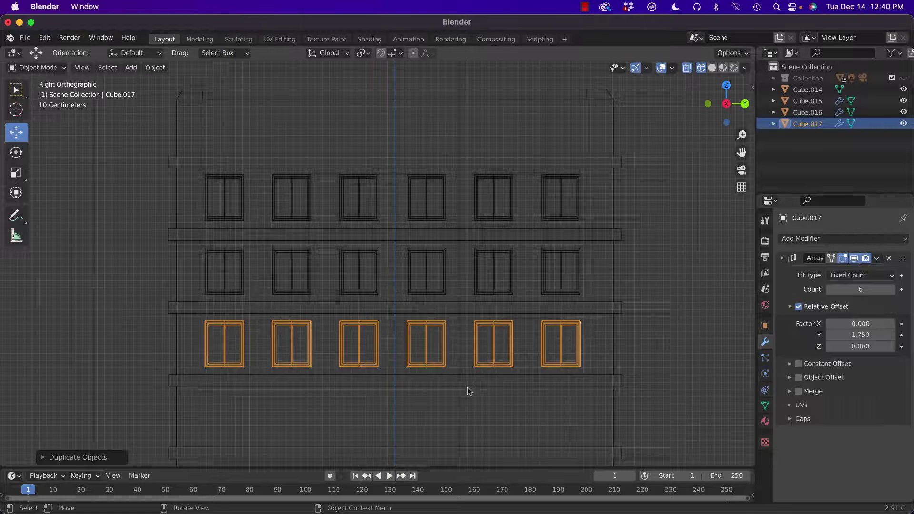
key(shift+d)
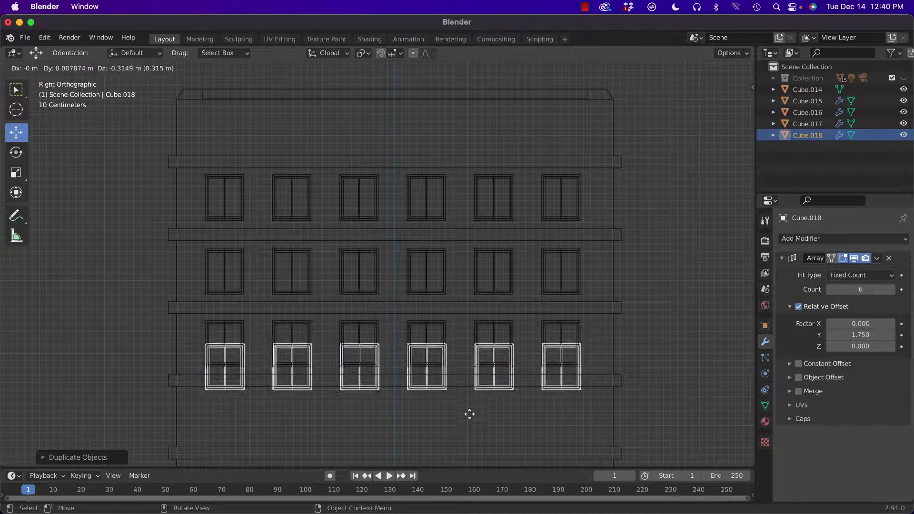
key(z)
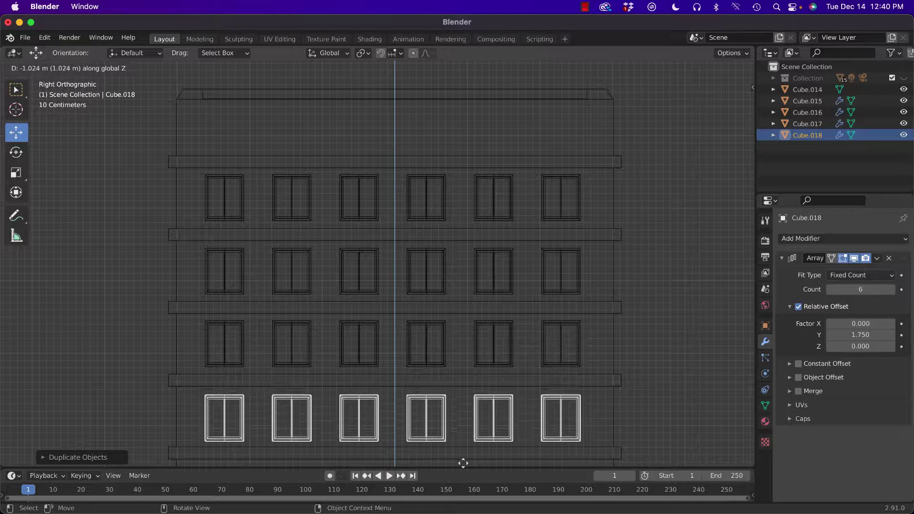
click(463, 460)
Step: Copy the window row down three more storeys, stopping just above the empty ground floor
scroll(465, 402, down, 3)
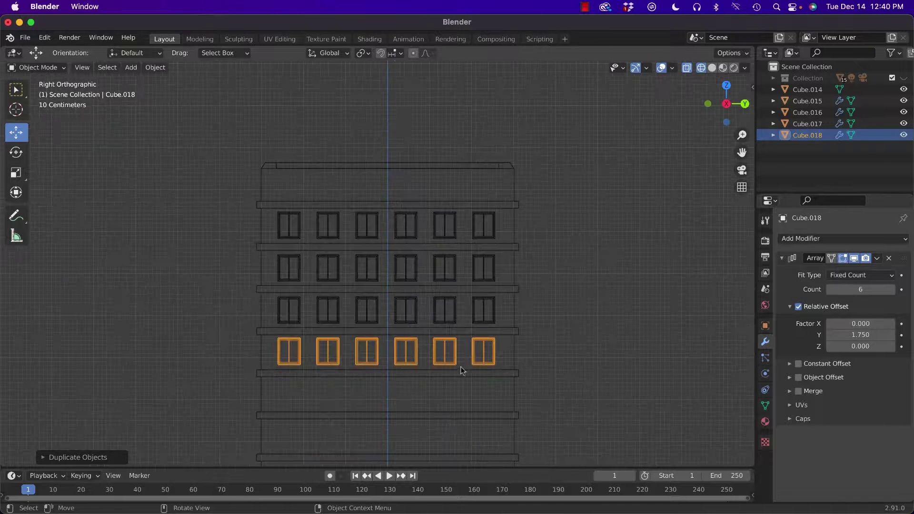
shift+middle_drag(463, 372, 483, 242)
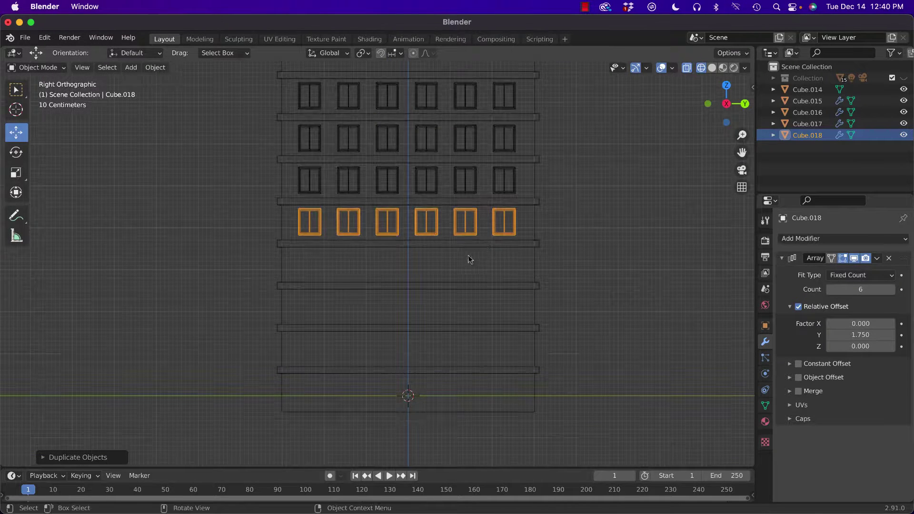
scroll(462, 258, up, 3)
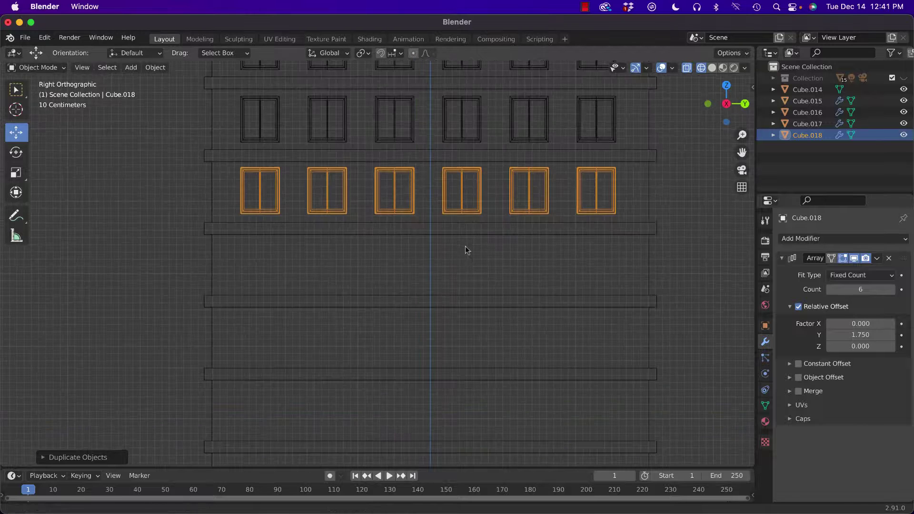
shift+middle_drag(465, 247, 470, 209)
key(shift+d)
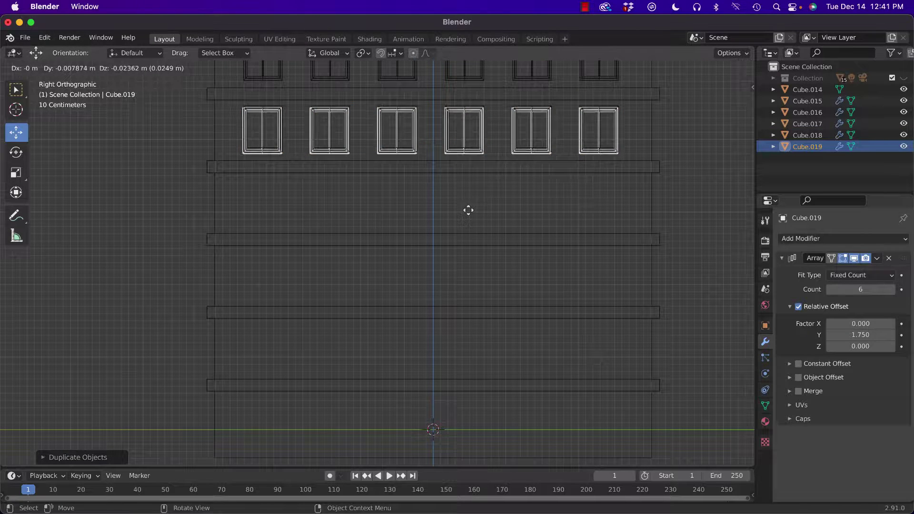
key(z)
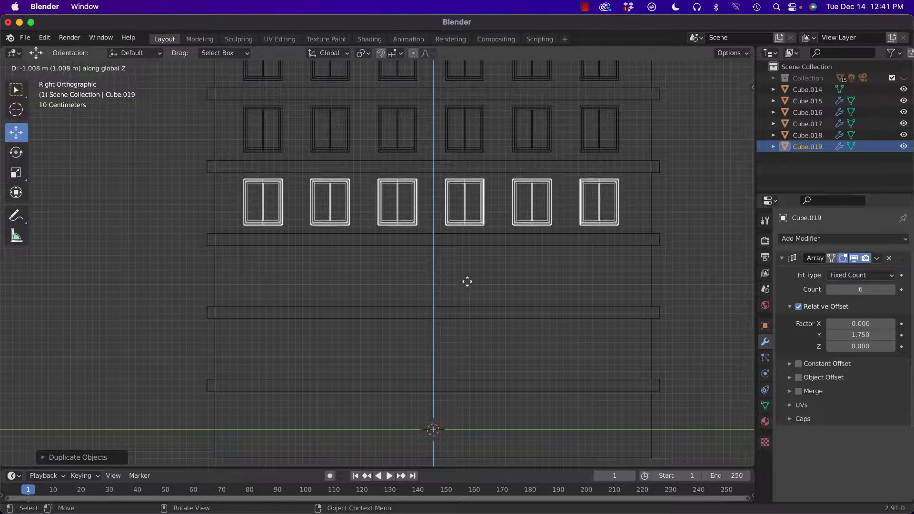
click(467, 282)
key(shift+d)
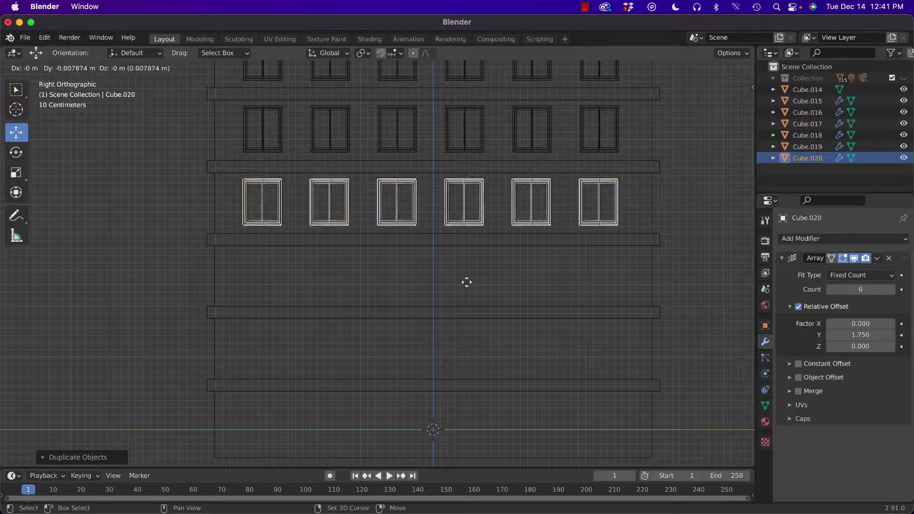
key(z)
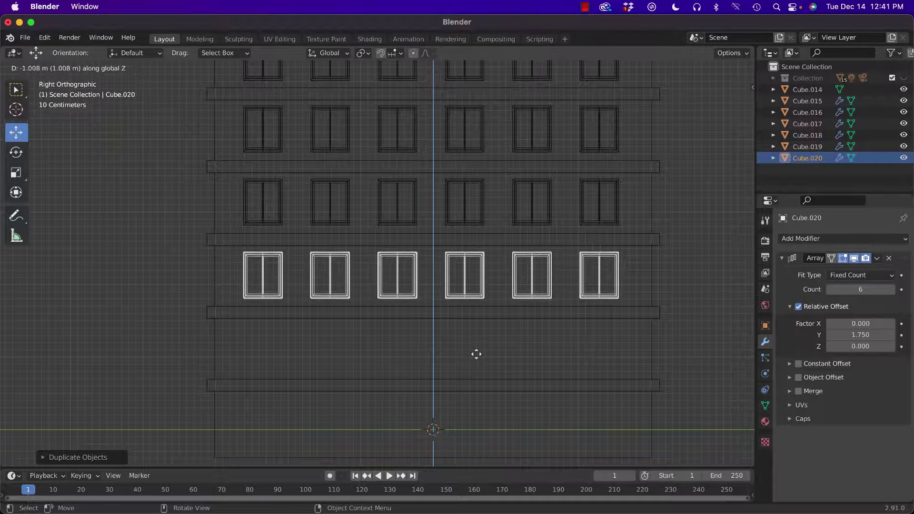
click(477, 357)
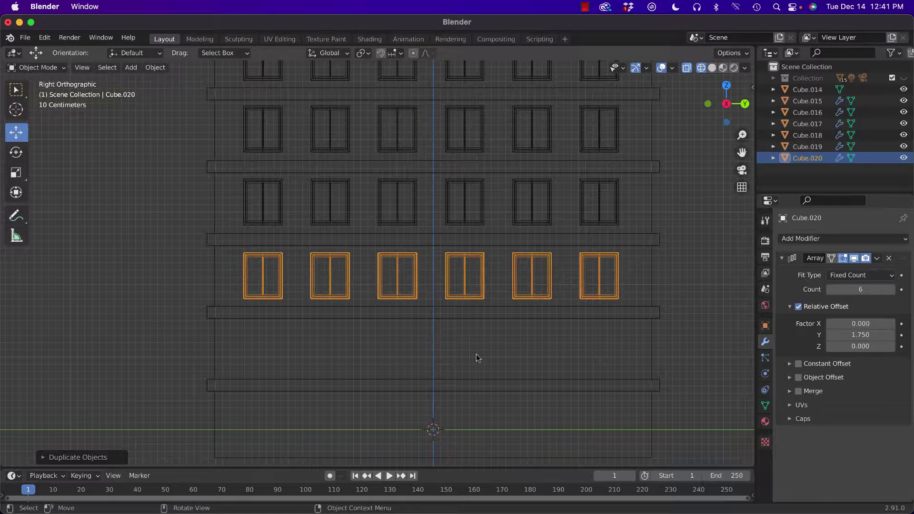
key(shift+d)
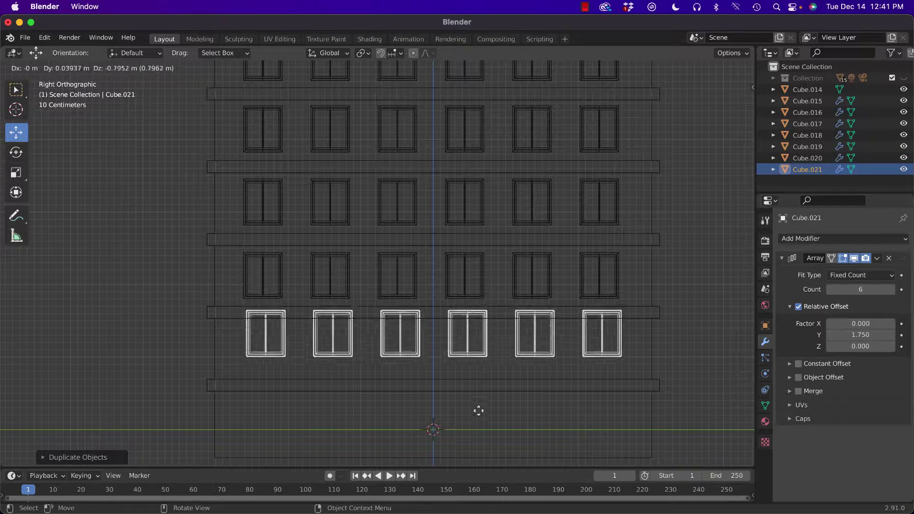
key(z)
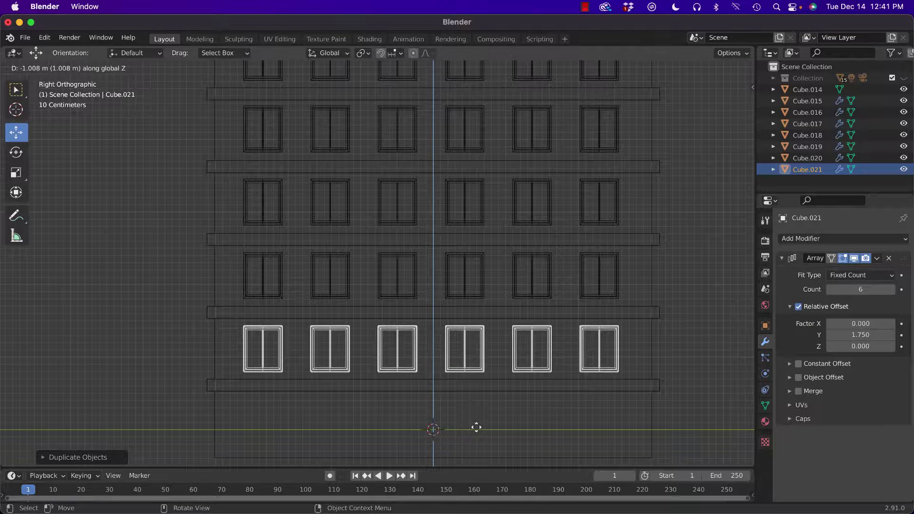
click(476, 427)
shift+middle_drag(484, 418, 490, 381)
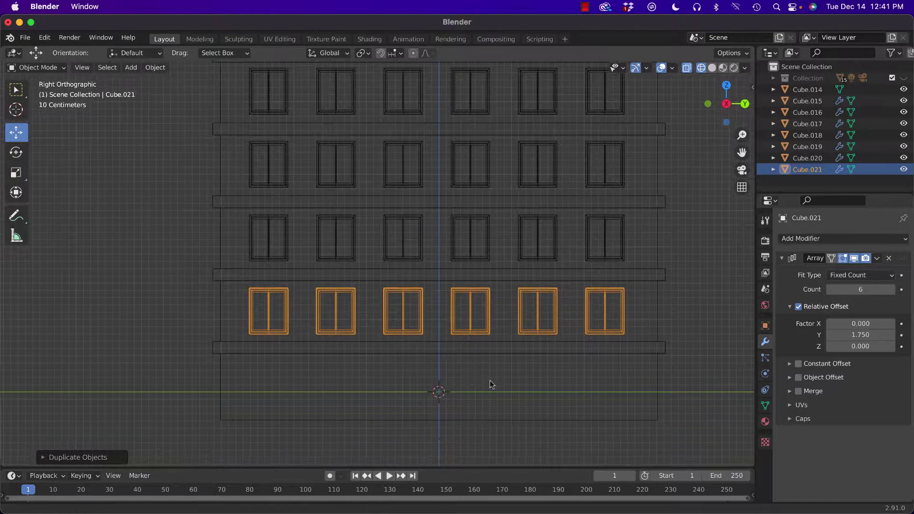
Step: Deselect everything and orbit the tower in Solid shading to inspect the window rows, ledges and roof
click(129, 281)
scroll(229, 346, down, 4)
shift+middle_drag(229, 350, 209, 384)
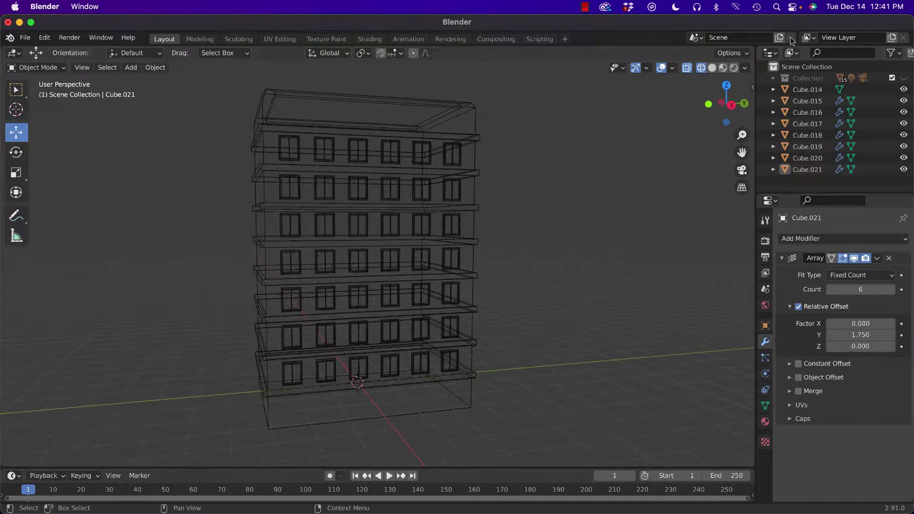
click(713, 67)
middle_drag(519, 182, 503, 201)
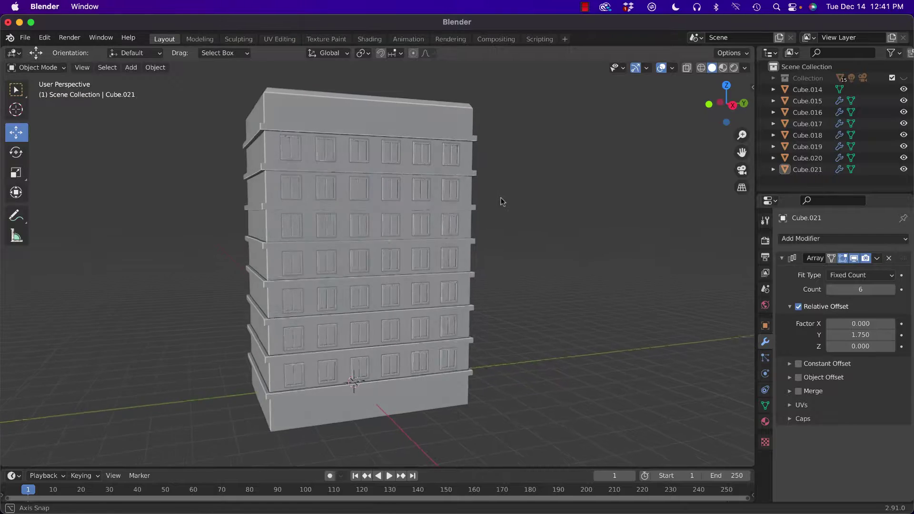
scroll(447, 210, up, 3)
middle_drag(449, 210, 548, 241)
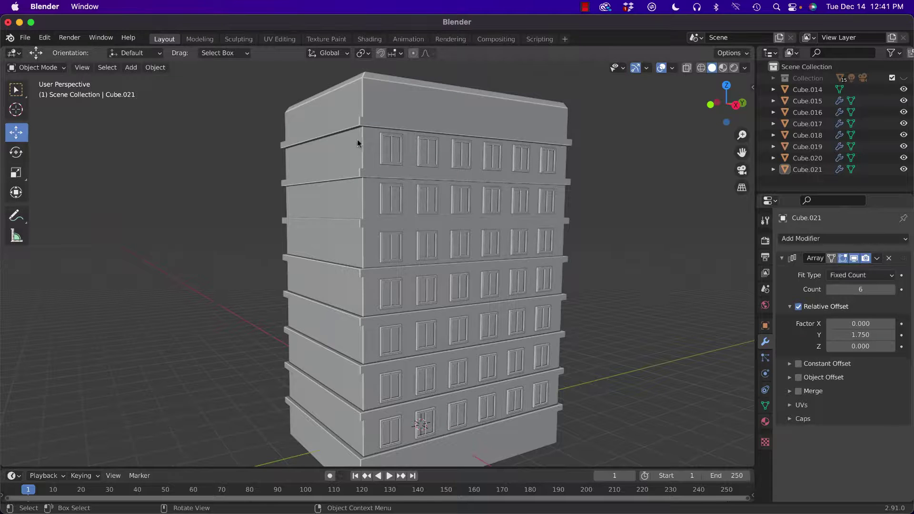
middle_drag(366, 139, 390, 64)
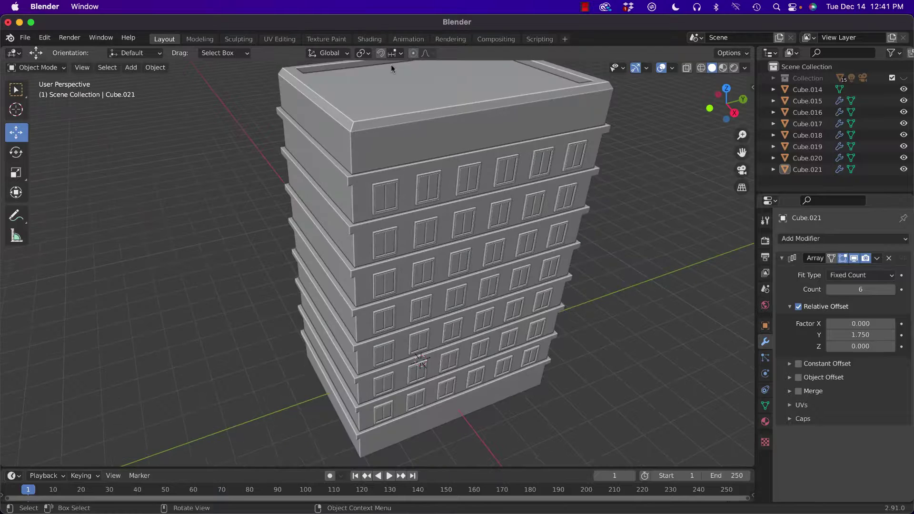
scroll(434, 154, up, 3)
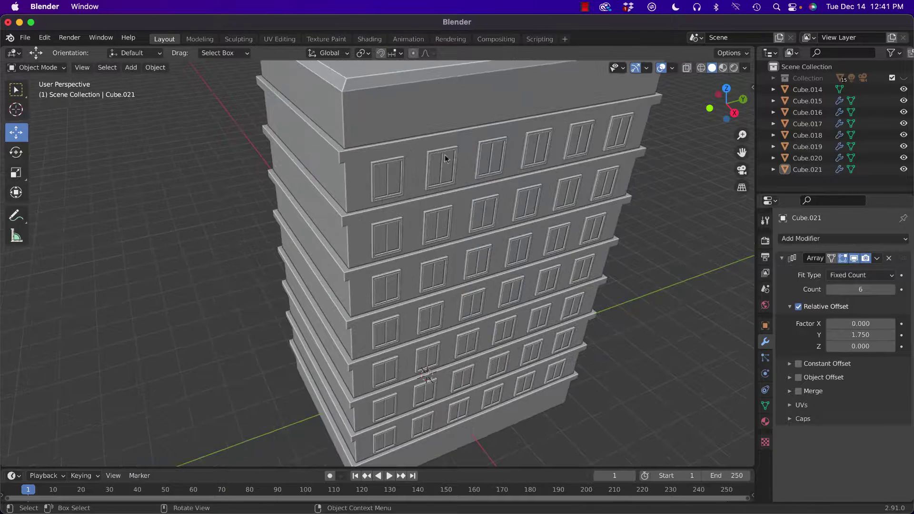
shift+middle_drag(433, 154, 379, 158)
scroll(380, 159, up, 3)
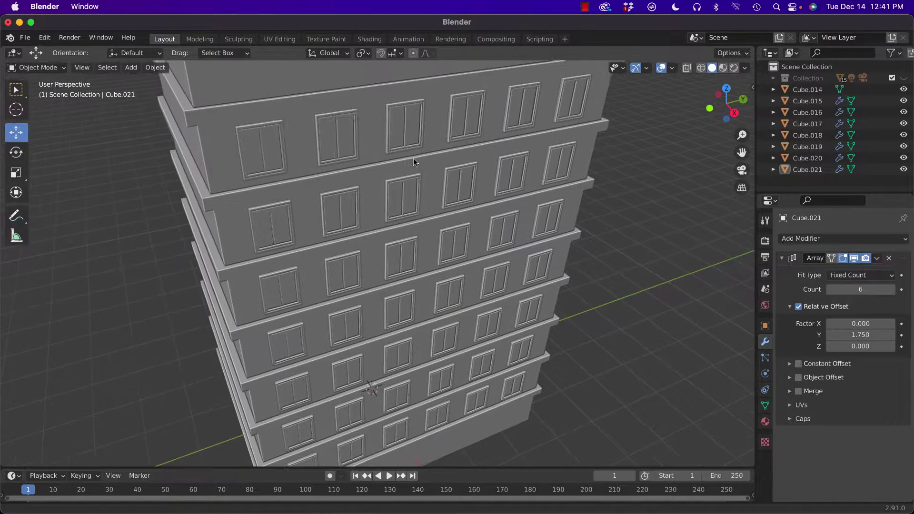